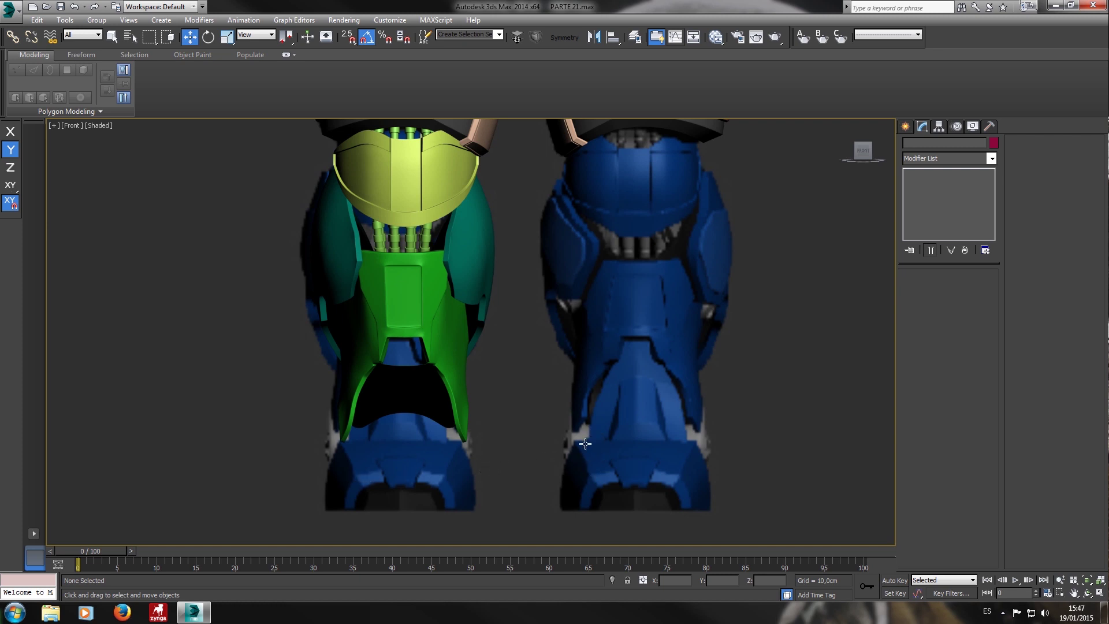
Show edged faces and isolate the green shin armour together with the reference image planes.
scroll(661, 349, down, 3)
key(F4)
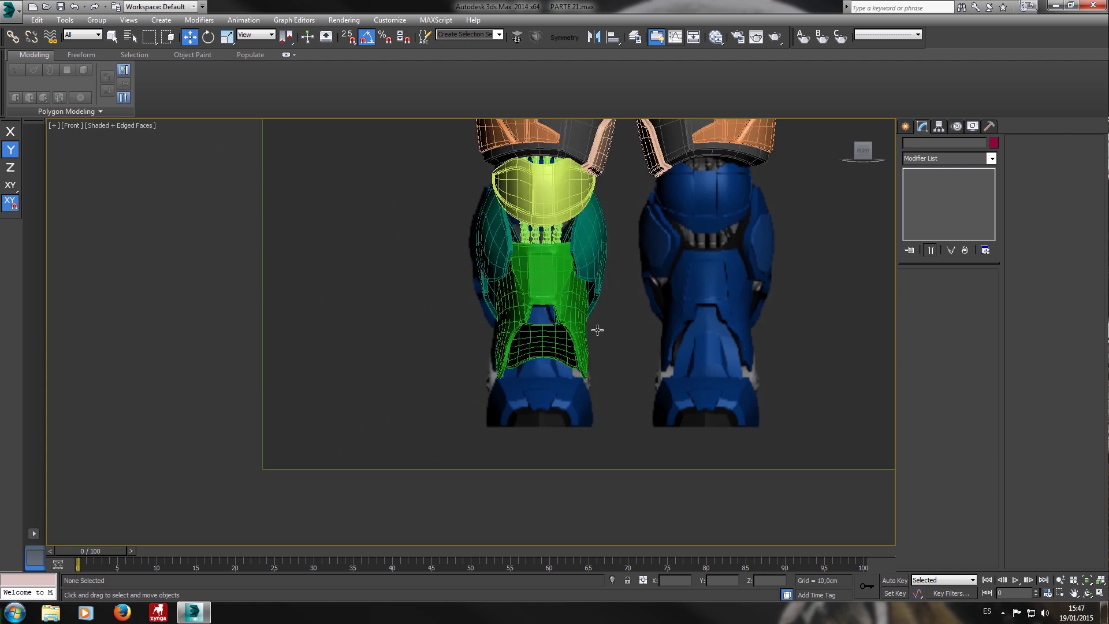
middle_drag(588, 319, 544, 324)
click(542, 324)
drag(627, 516, 537, 467)
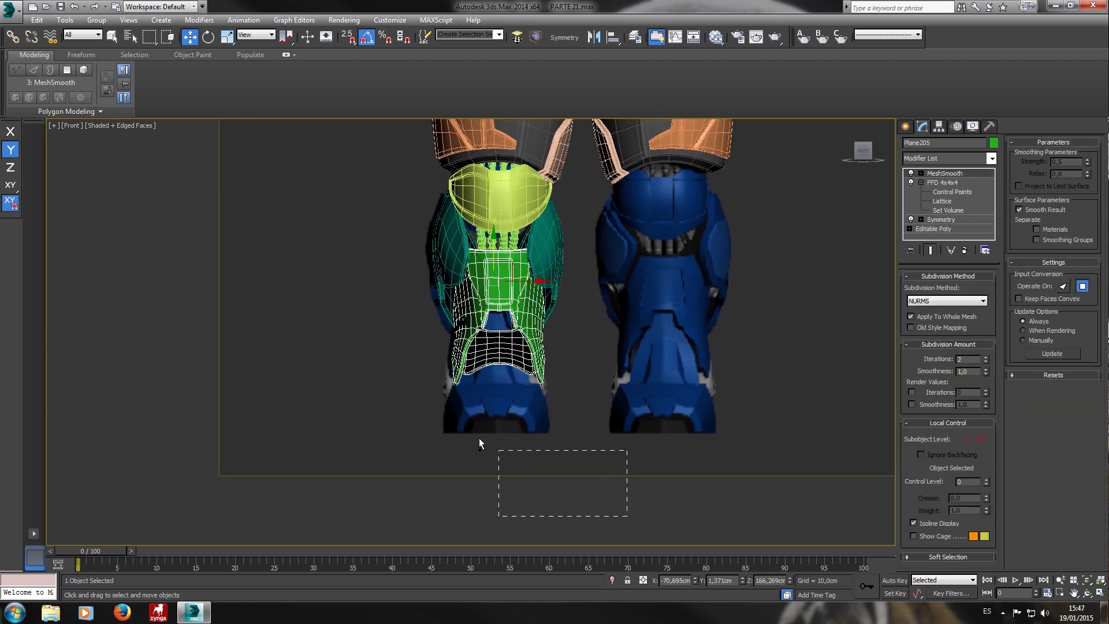
drag(408, 358, 403, 355)
middle_drag(613, 314, 432, 279)
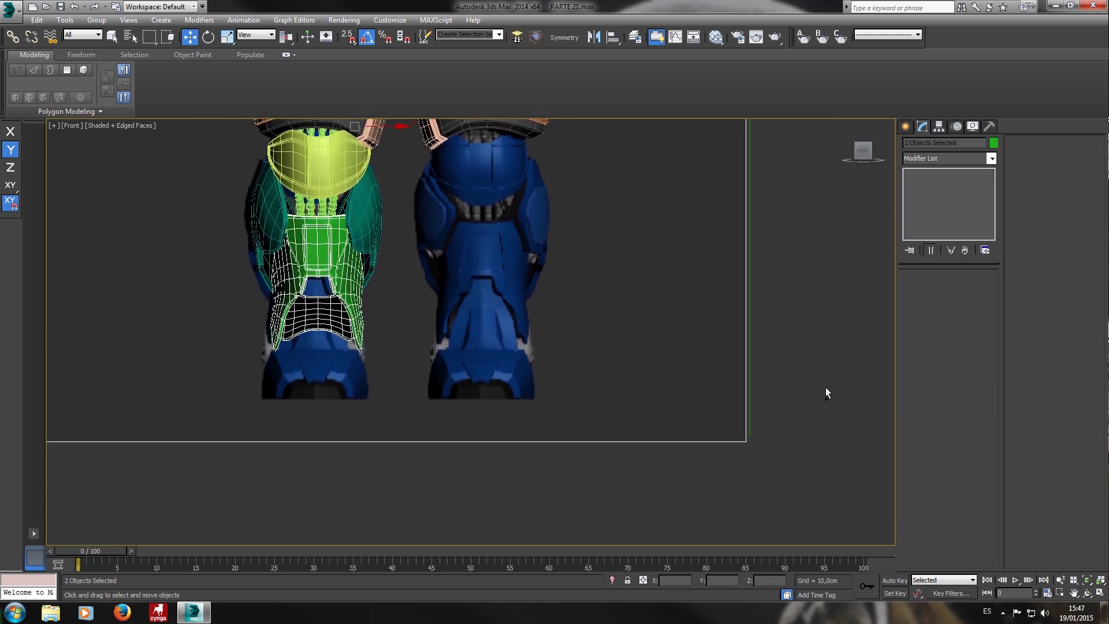
right_click(684, 333)
click(720, 232)
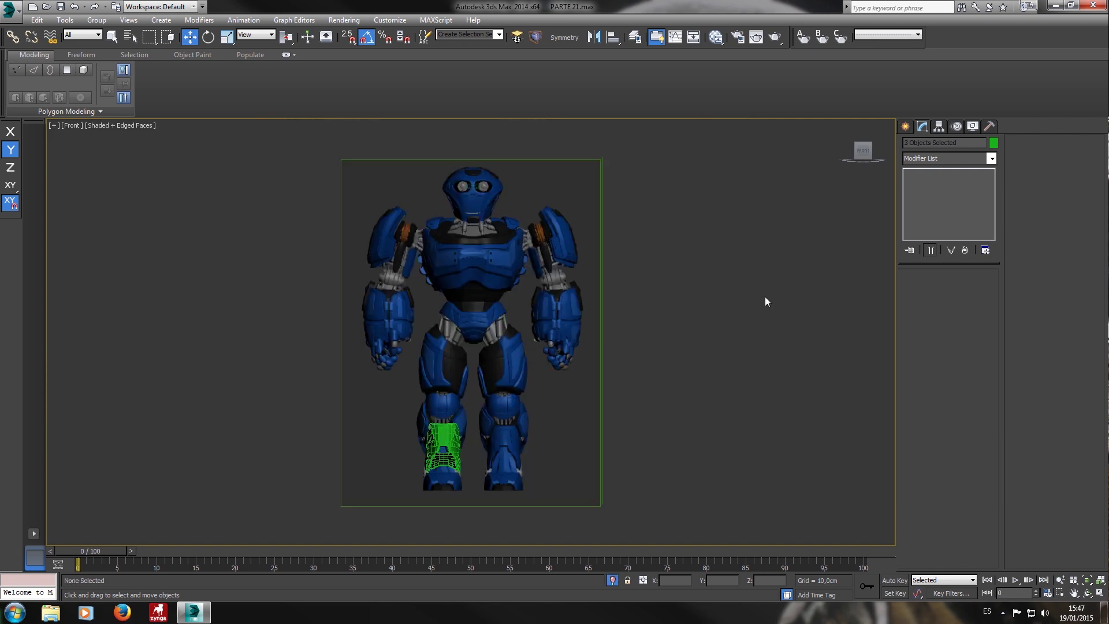
click(744, 352)
middle_drag(729, 389, 835, 236)
scroll(525, 329, up, 12)
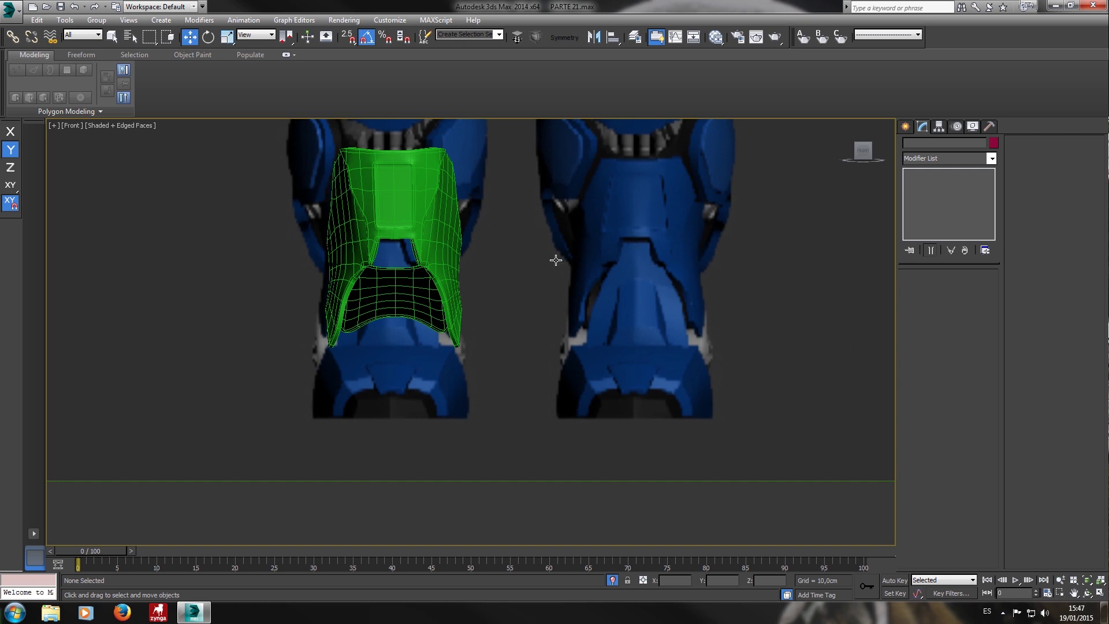
Create a narrow vertical plane over the central strip of the other leg's lower shin plate in the front reference.
click(906, 127)
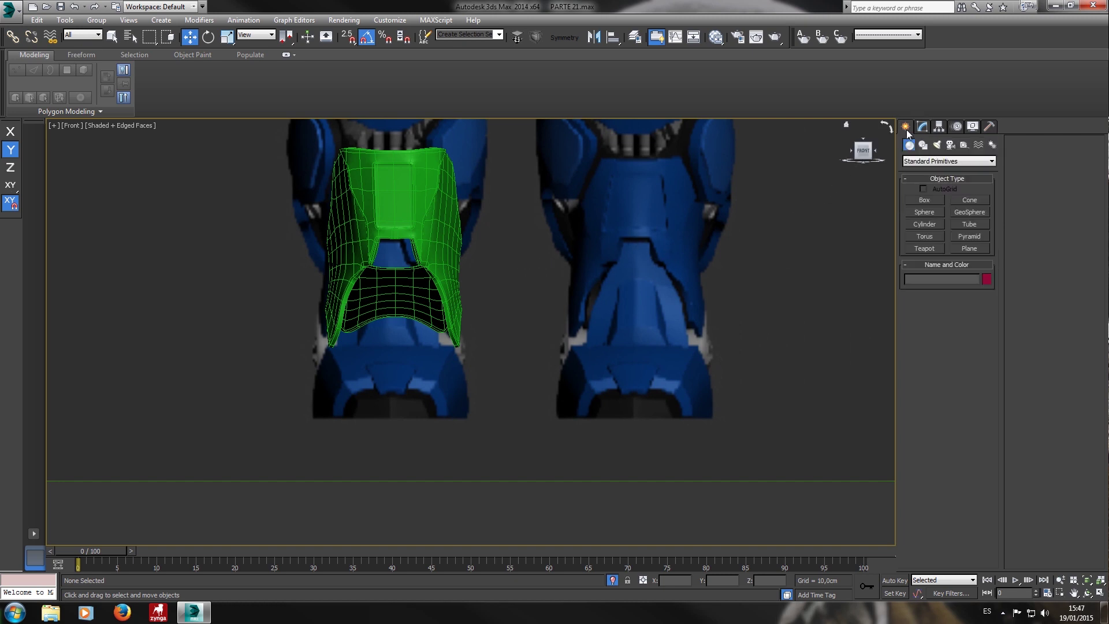
click(969, 249)
scroll(656, 260, up, 5)
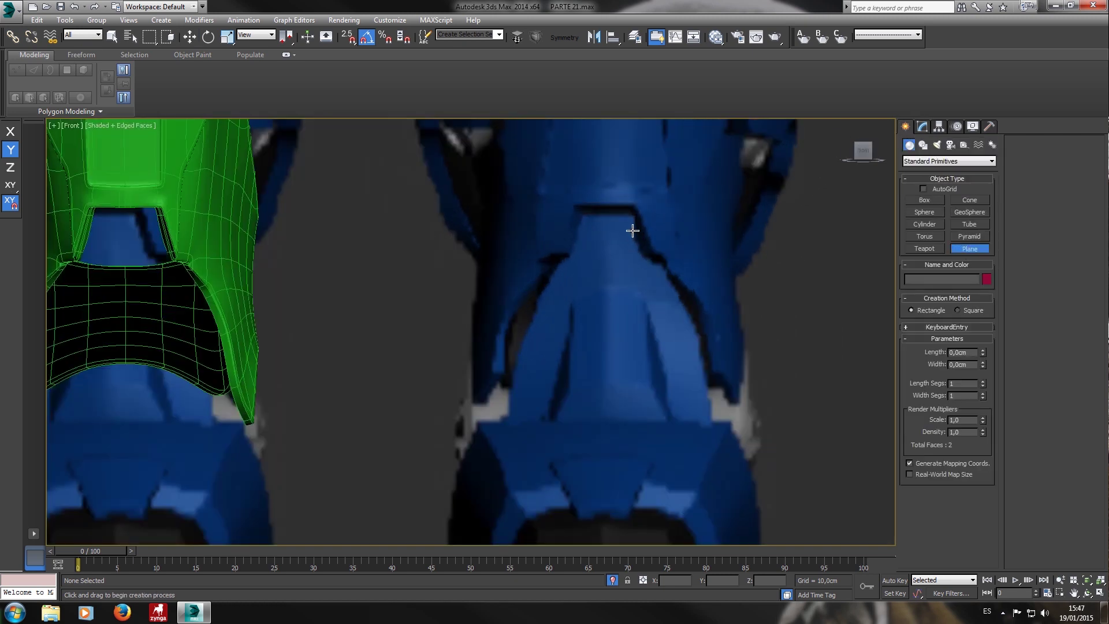
drag(628, 220, 584, 432)
click(577, 368)
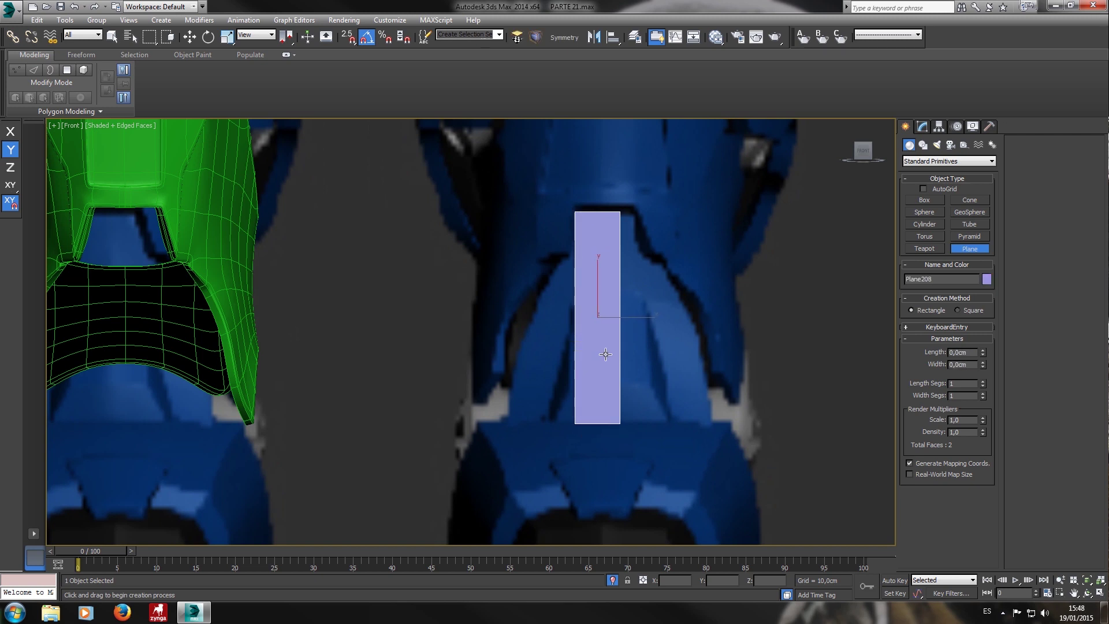
Convert the new plane to an Editable Poly.
right_click(604, 353)
right_click(596, 347)
mouse_move(664, 451)
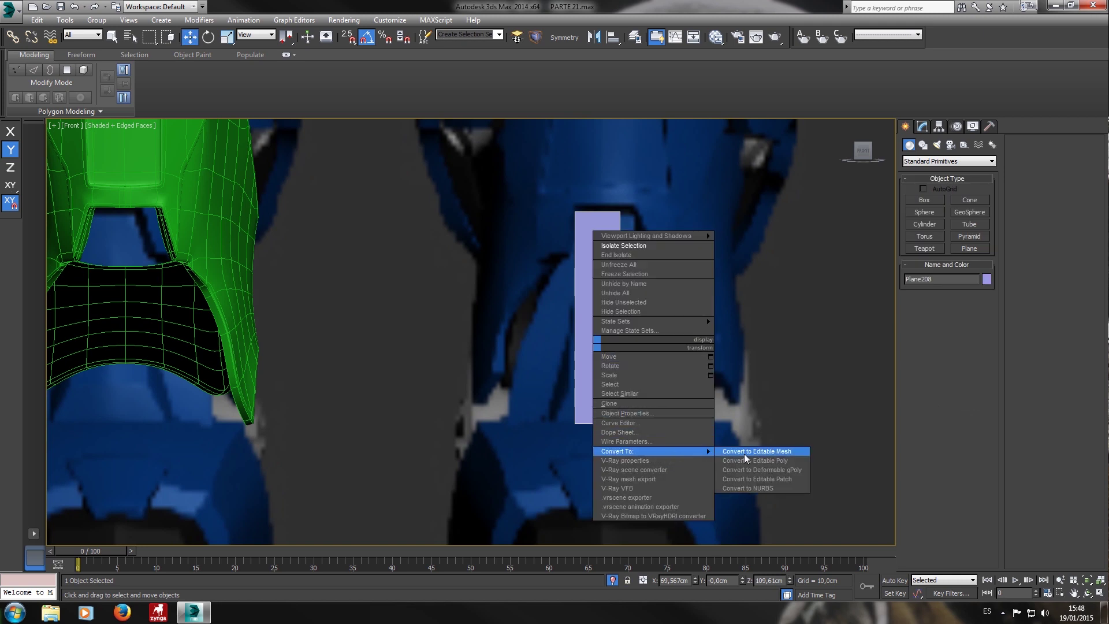
click(751, 460)
Adjust the plane's upper and lower outer vertices horizontally so it tapers upward along the central strip in the reference.
click(918, 287)
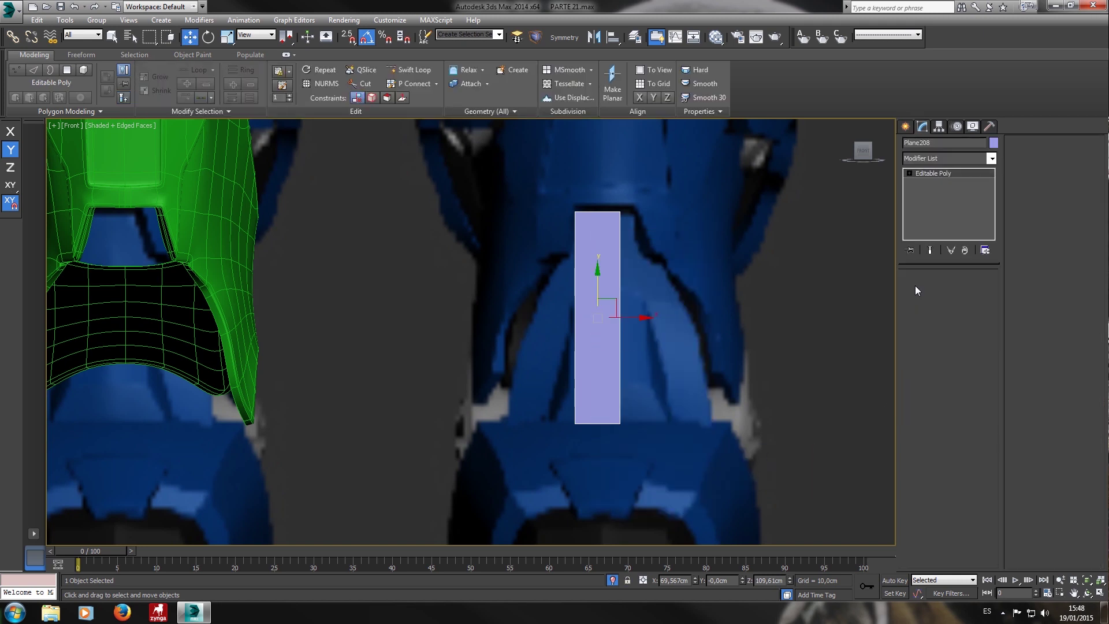
drag(563, 202, 619, 230)
scroll(587, 212, up, 3)
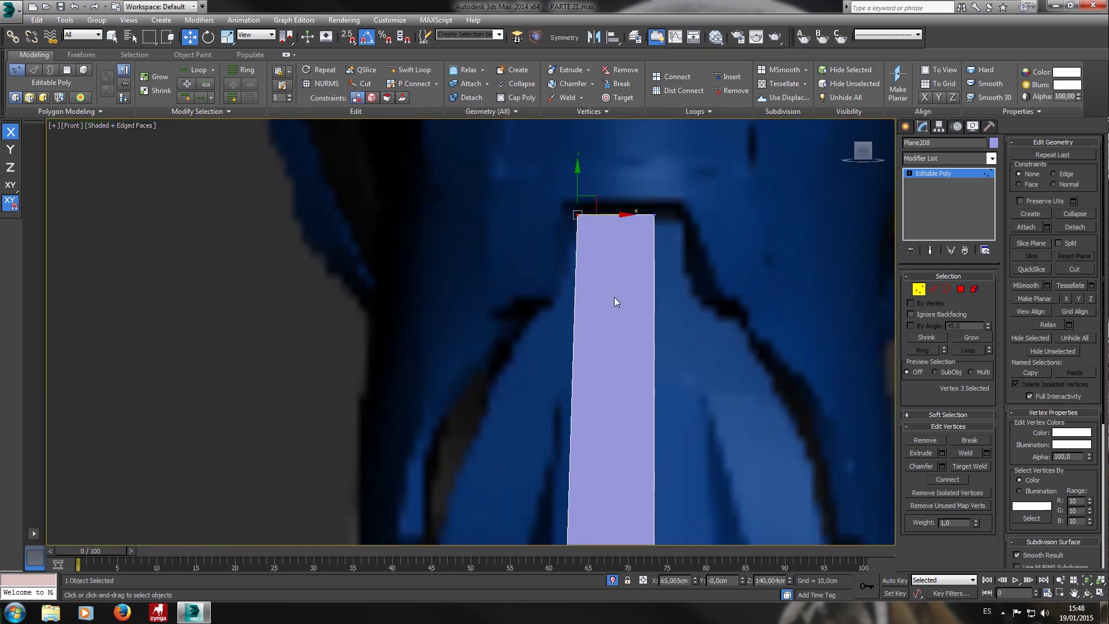
middle_drag(610, 410, 626, 228)
scroll(627, 228, down, 2)
drag(710, 434, 511, 379)
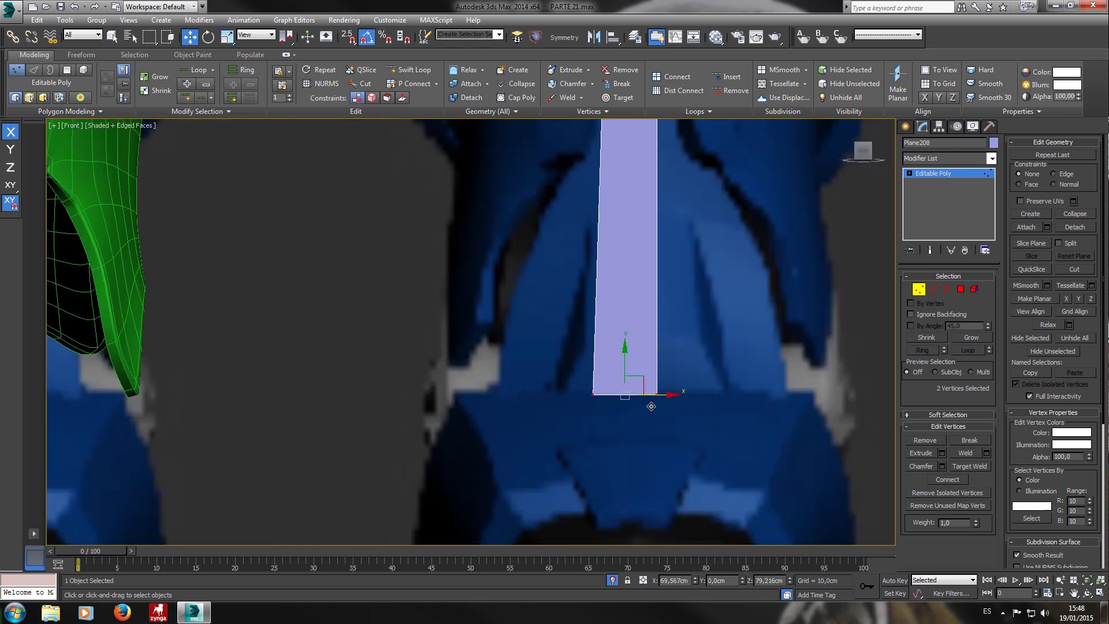
middle_drag(675, 204, 678, 268)
alt+click(654, 460)
drag(645, 471, 630, 448)
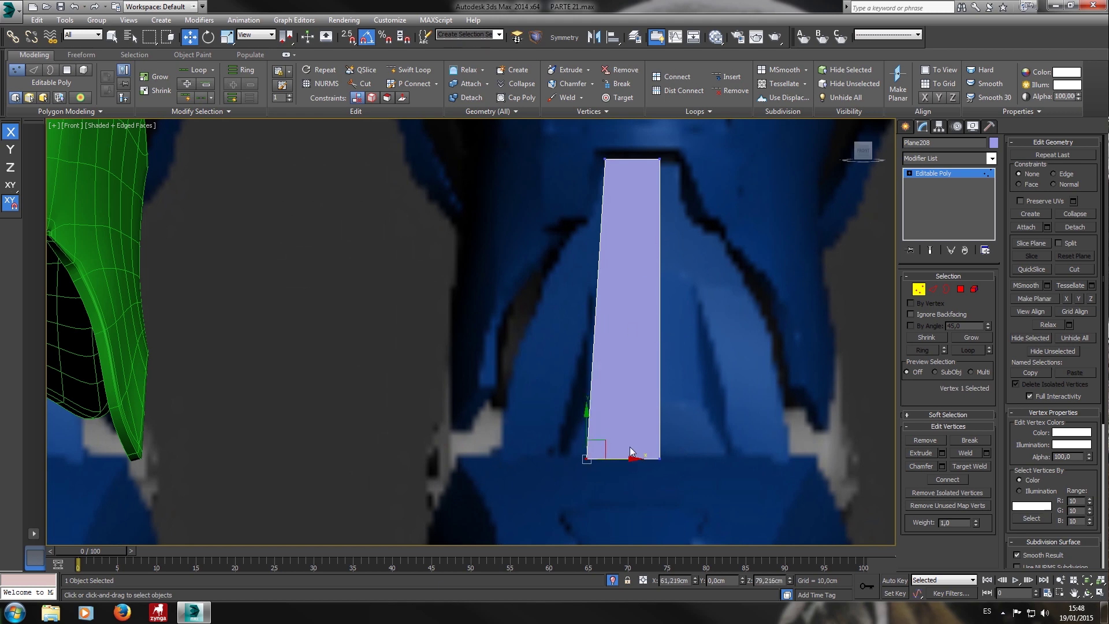
In the Left view, shift the whole plane back to the shin plate and raise its two bottom vertices to the foot's top.
scroll(679, 441, down, 2)
drag(542, 182, 542, 185)
key(l)
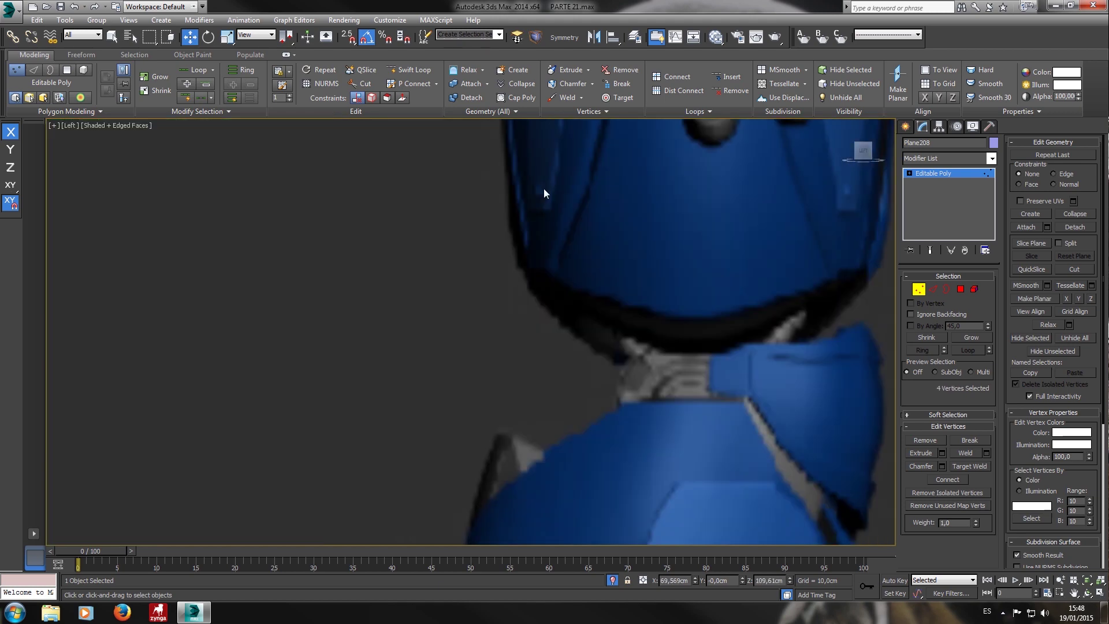
key(z)
scroll(551, 326, down, 2)
middle_drag(551, 326, 584, 237)
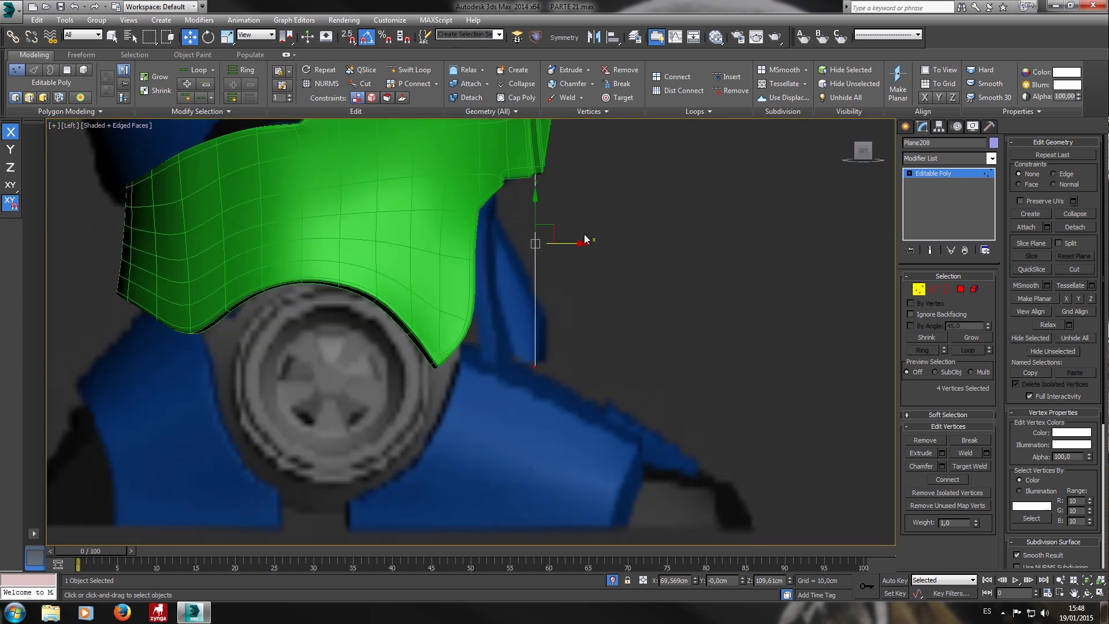
drag(568, 253, 552, 255)
drag(532, 382, 525, 340)
middle_drag(569, 261, 572, 404)
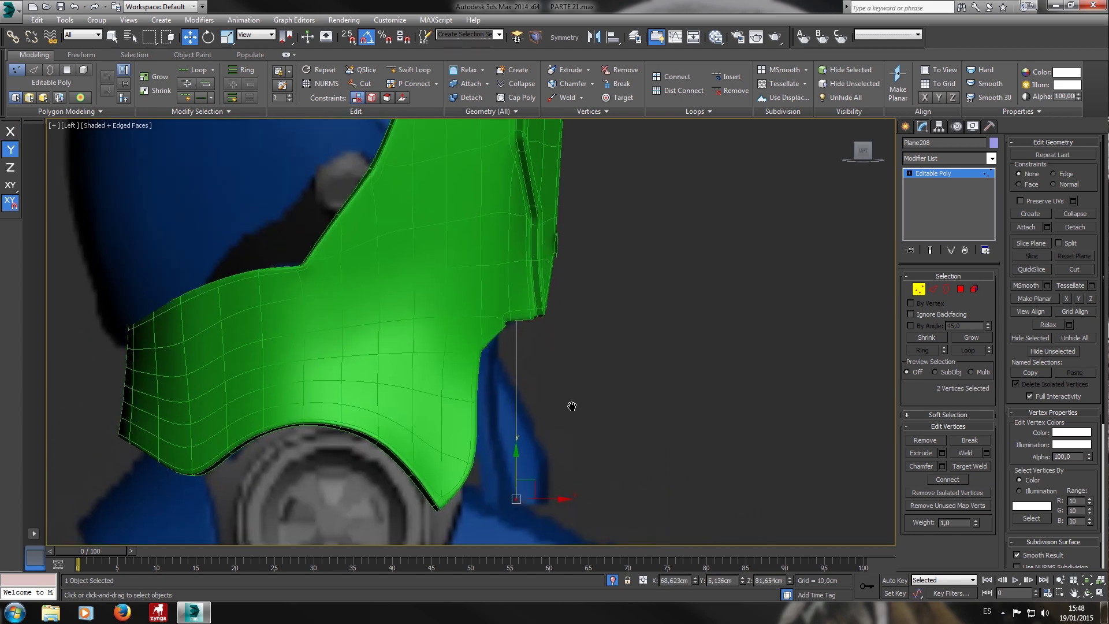
Make the green shin armour see-through so the plane's upper part shows behind it in the Left view.
key(F3)
drag(582, 236, 483, 311)
key(F3)
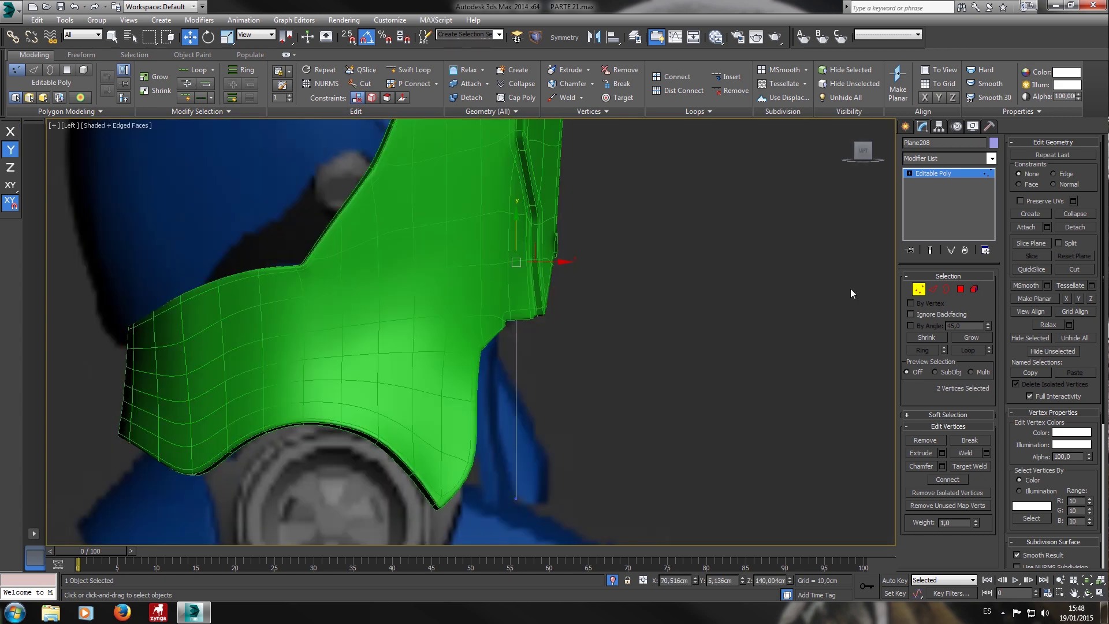
click(921, 291)
click(542, 275)
key(alt+x)
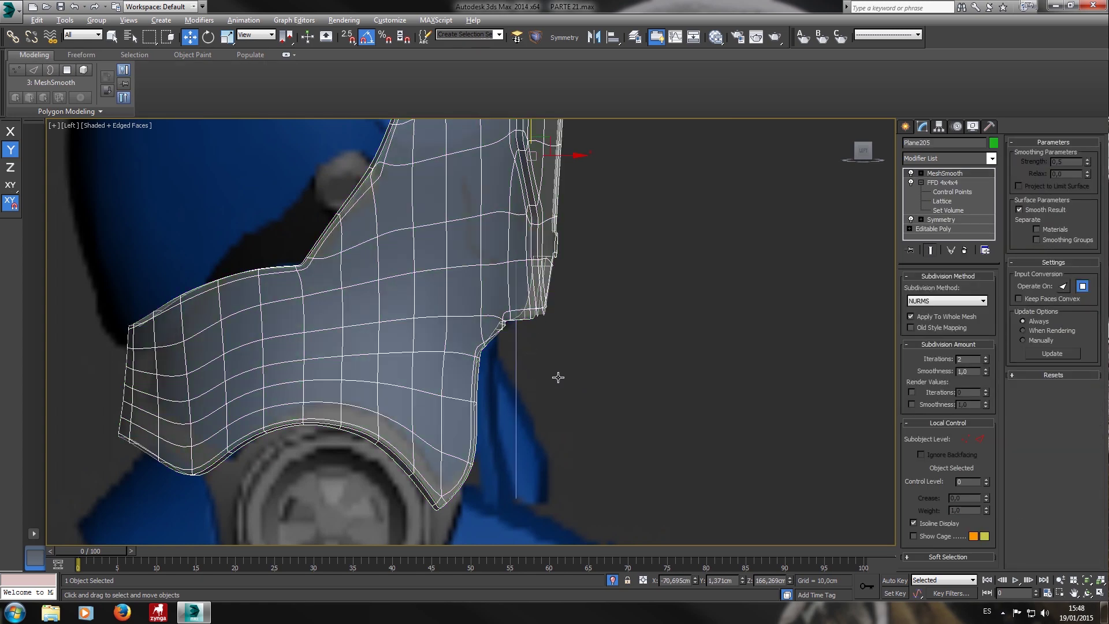
key(F3)
Move the plane's two top vertices back so its profile slopes like the shin plate in the side reference.
click(515, 353)
key(F3)
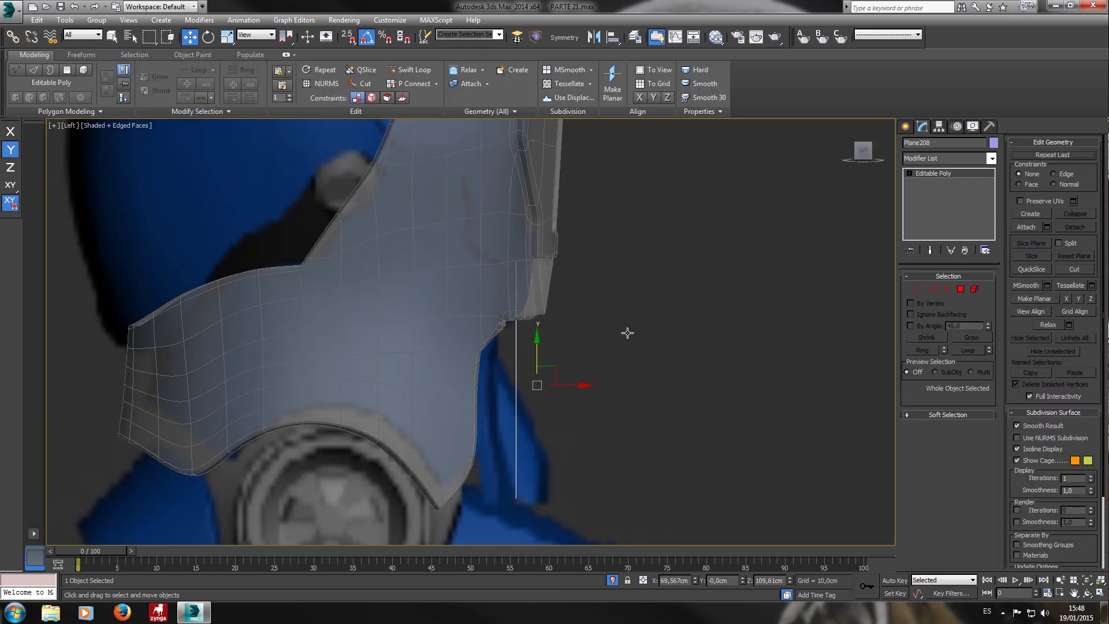
click(916, 291)
drag(659, 227, 403, 324)
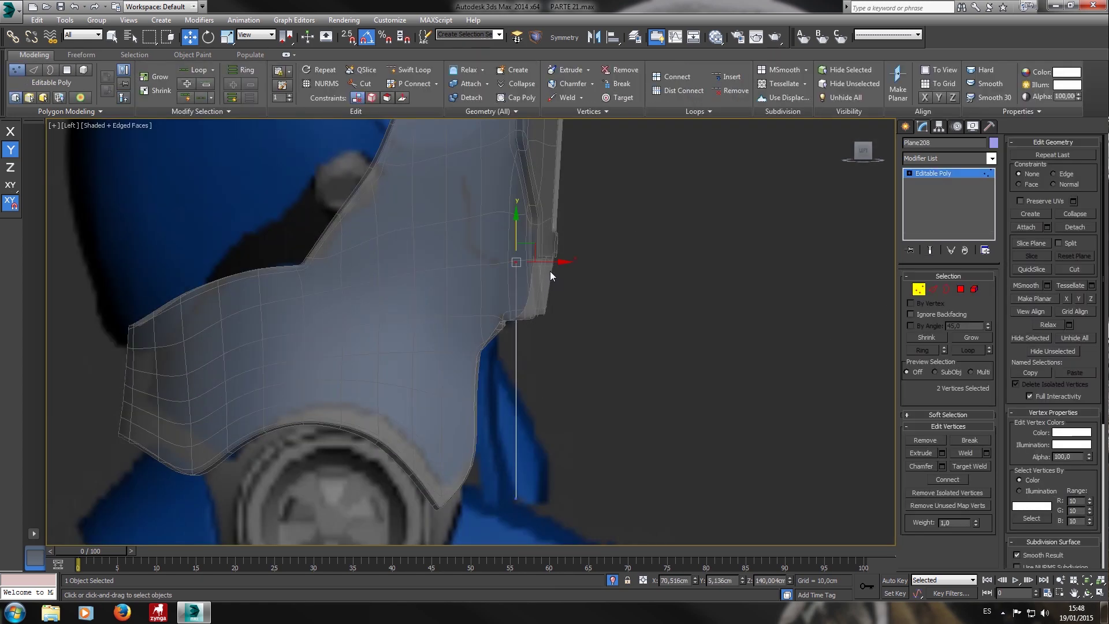
drag(548, 273, 542, 271)
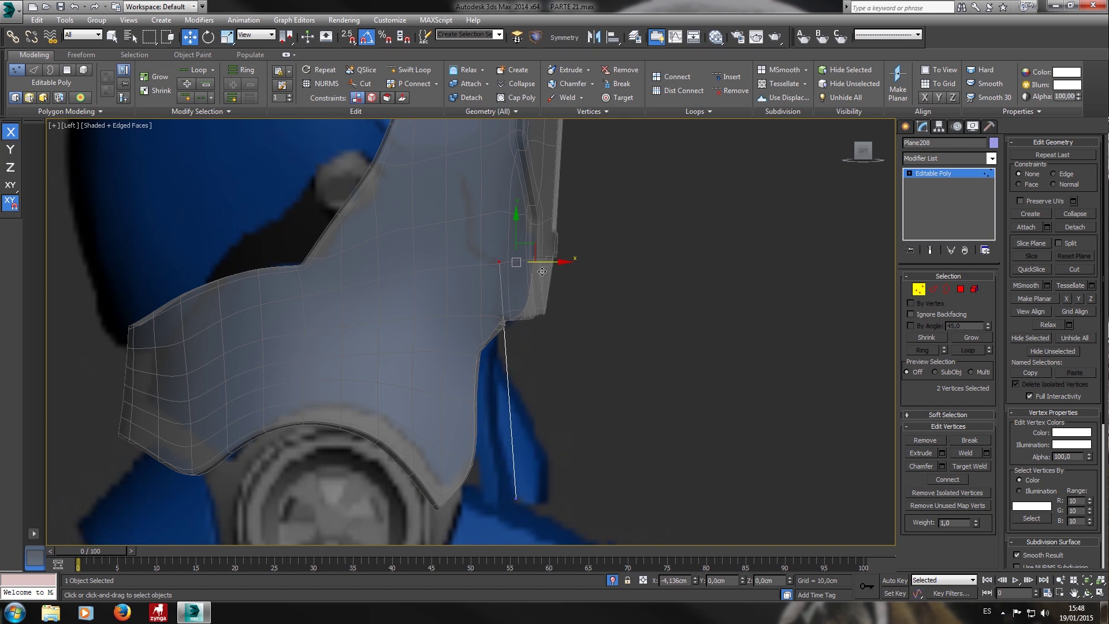
In the Front view, extend the plane's outer edge sideways to form a second strip over the shin plate.
key(f)
middle_drag(582, 305, 573, 267)
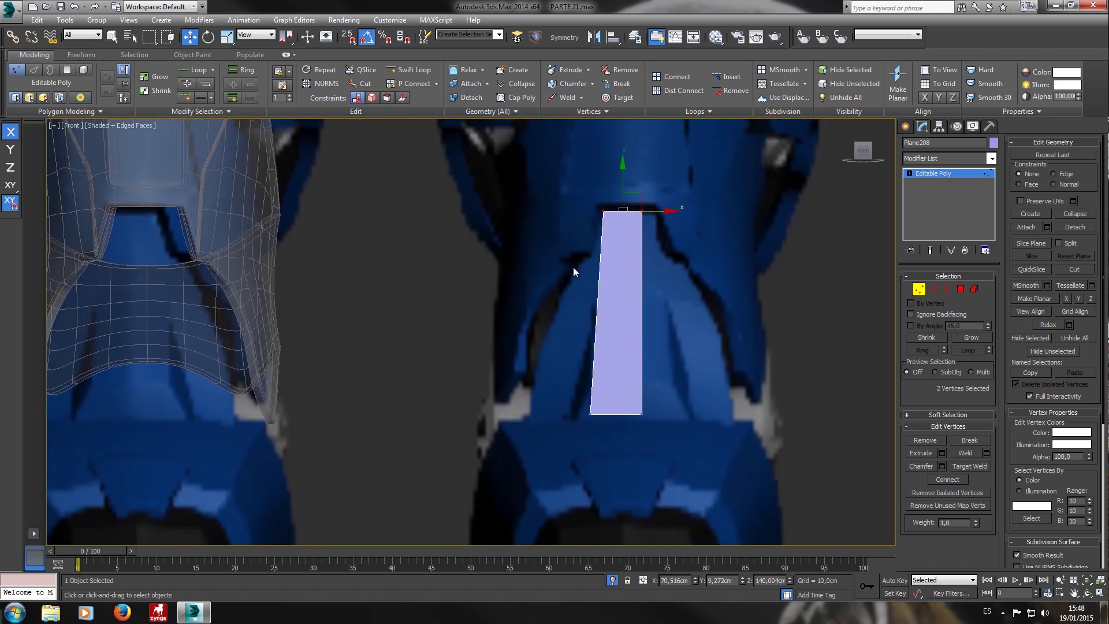
click(933, 289)
click(599, 307)
shift+drag(625, 301, 569, 304)
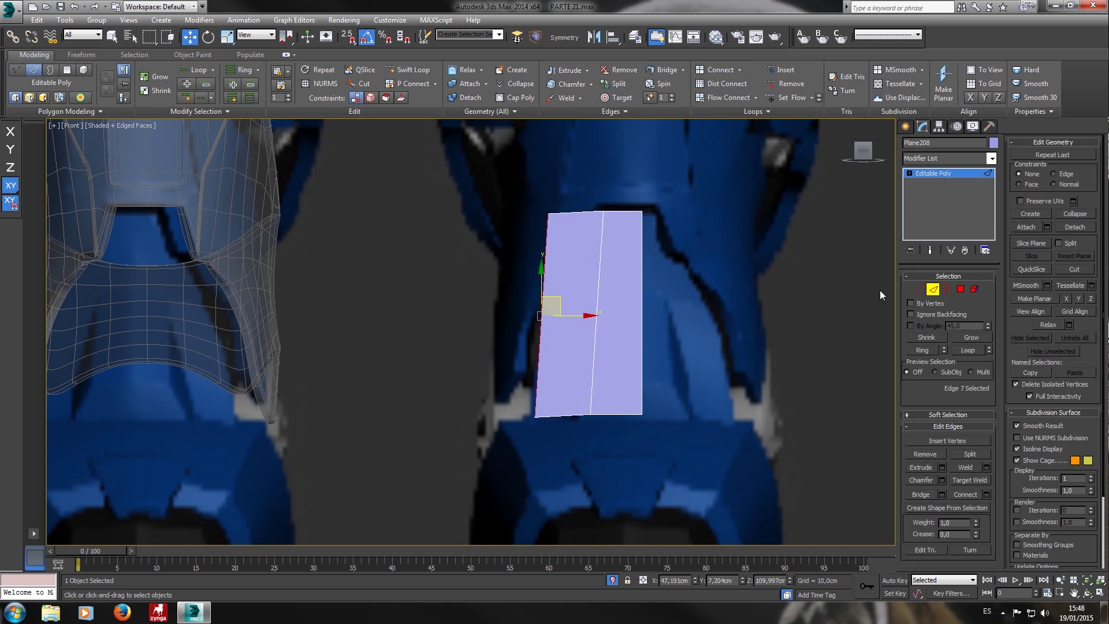
Lower the new strip's top outer vertex and adjust its bottom outer vertex to follow the shin plate's outline.
click(918, 289)
drag(485, 184, 552, 249)
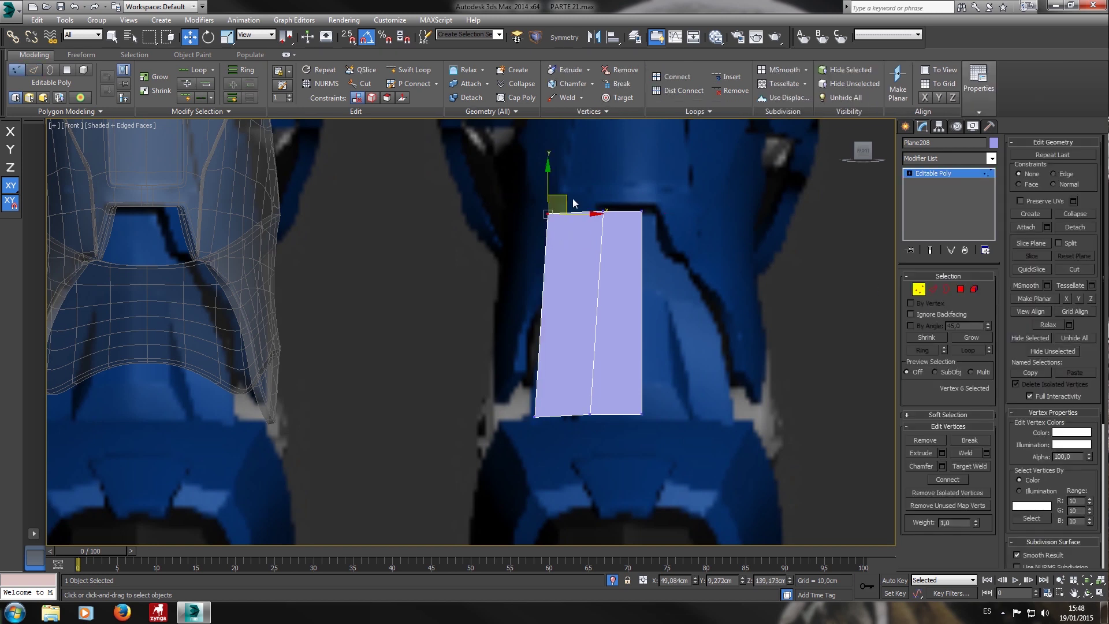
drag(572, 204, 561, 351)
click(536, 415)
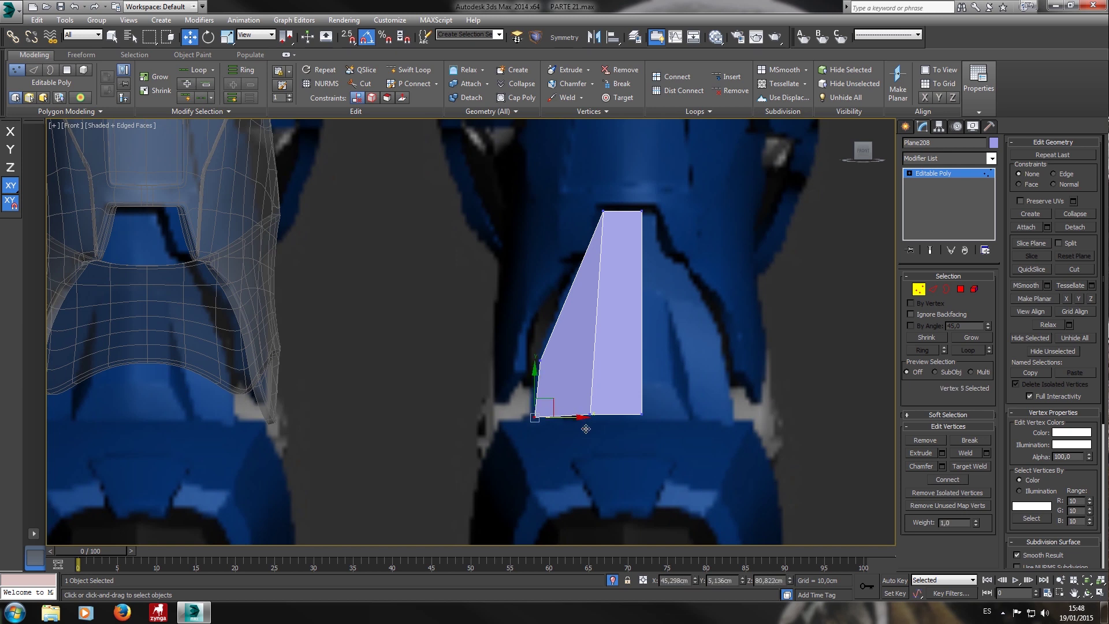
click(539, 360)
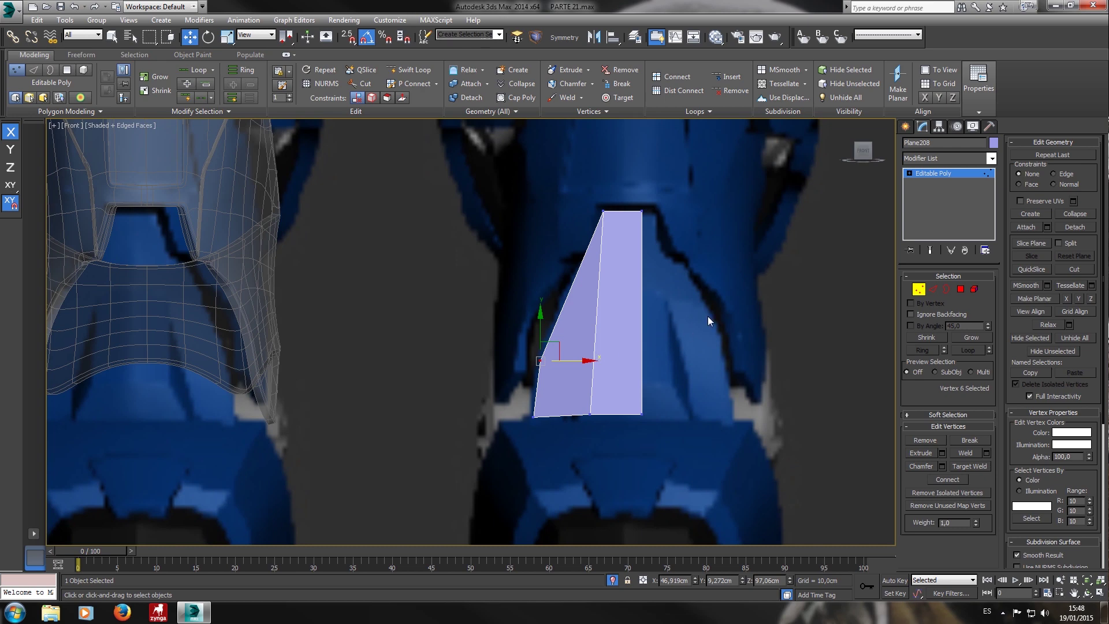
Connect the outer strip's bottom edge to its slanted outer edge with a new dividing edge.
click(932, 290)
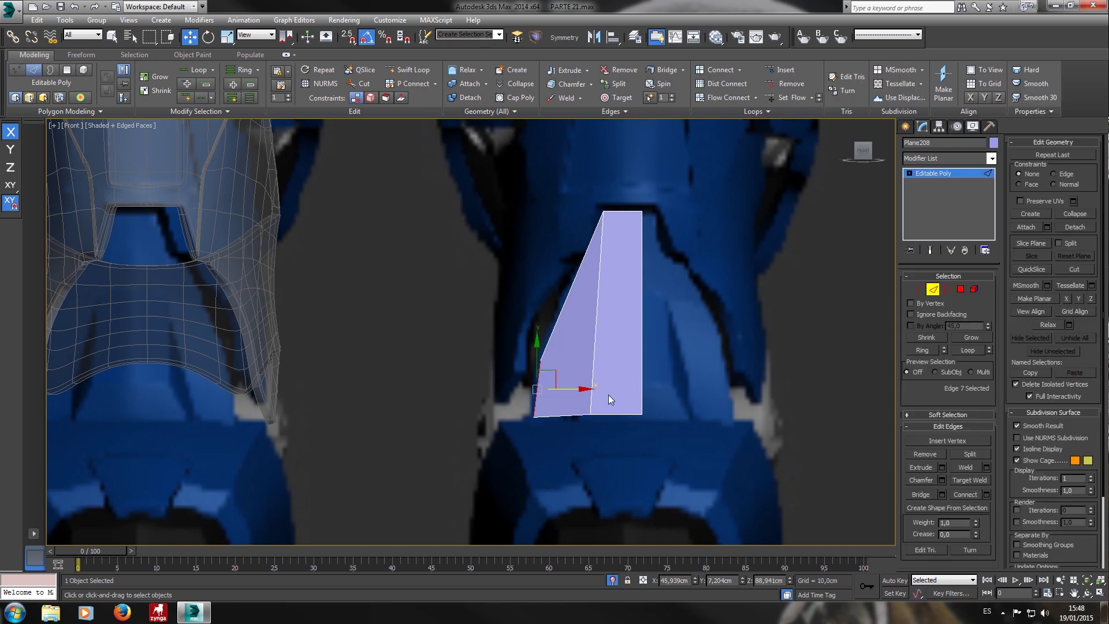
click(575, 416)
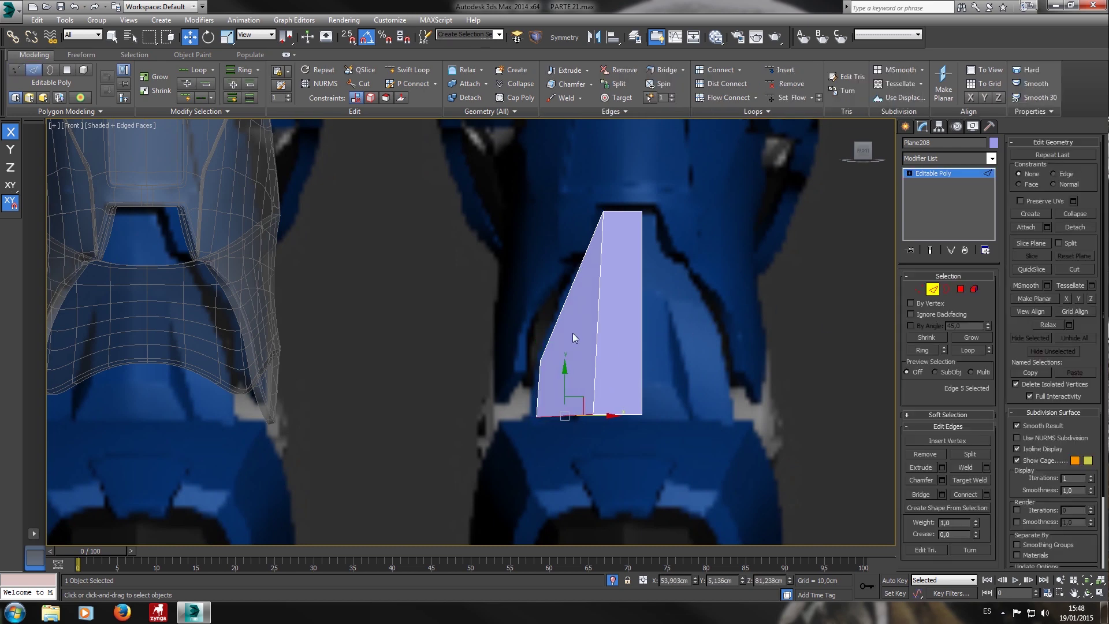
ctrl+click(562, 294)
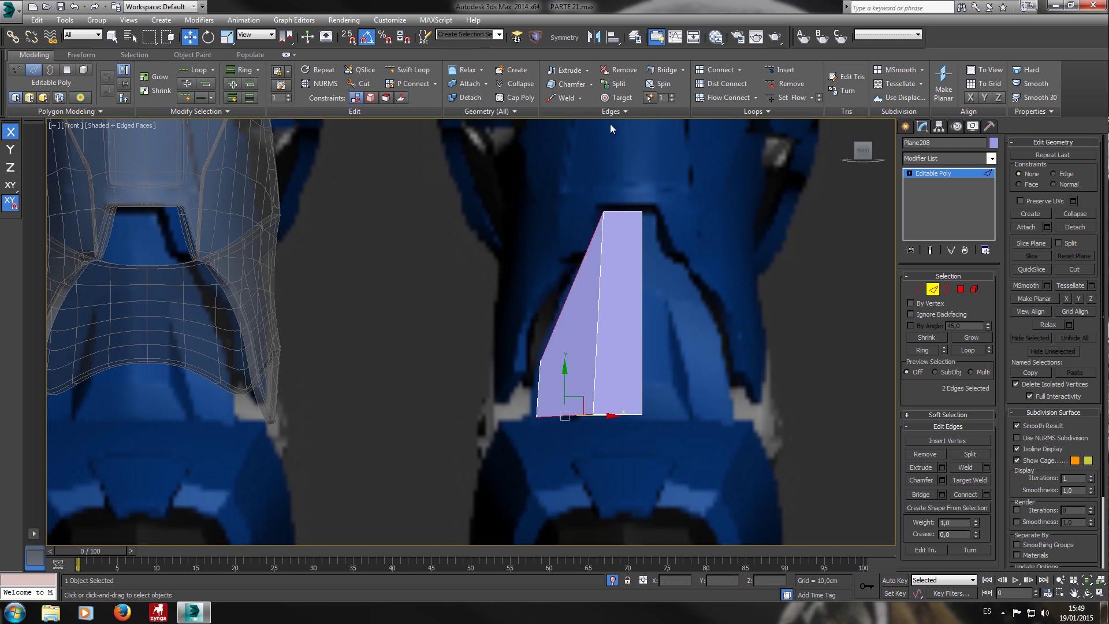
click(669, 70)
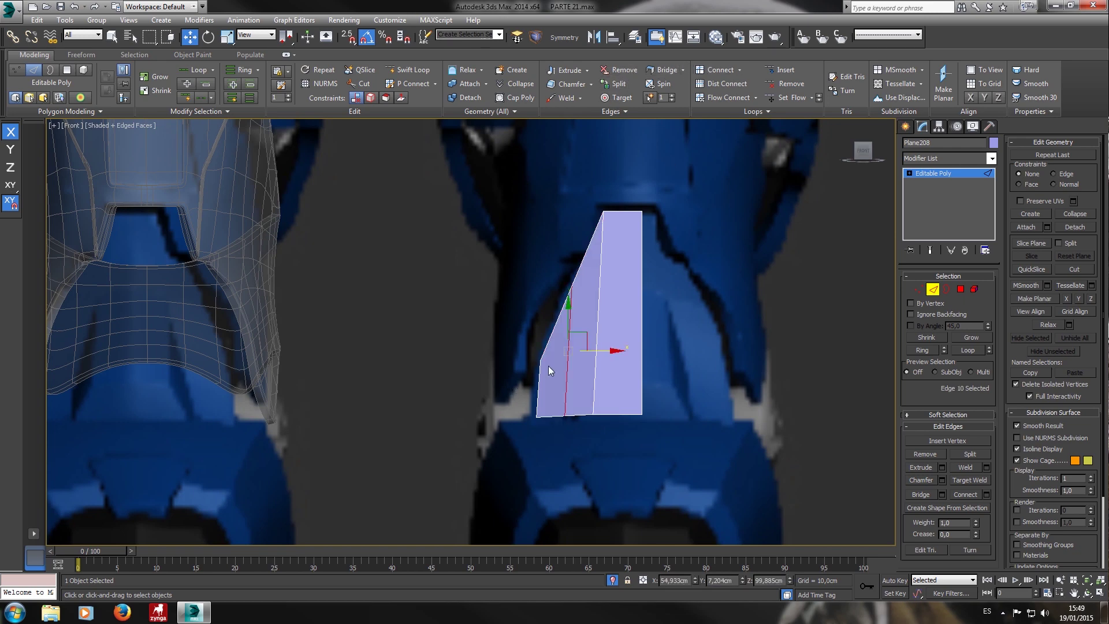
Move the top vertex of the new dividing edge outward onto the curved outline of the shin plate.
scroll(606, 364, up, 4)
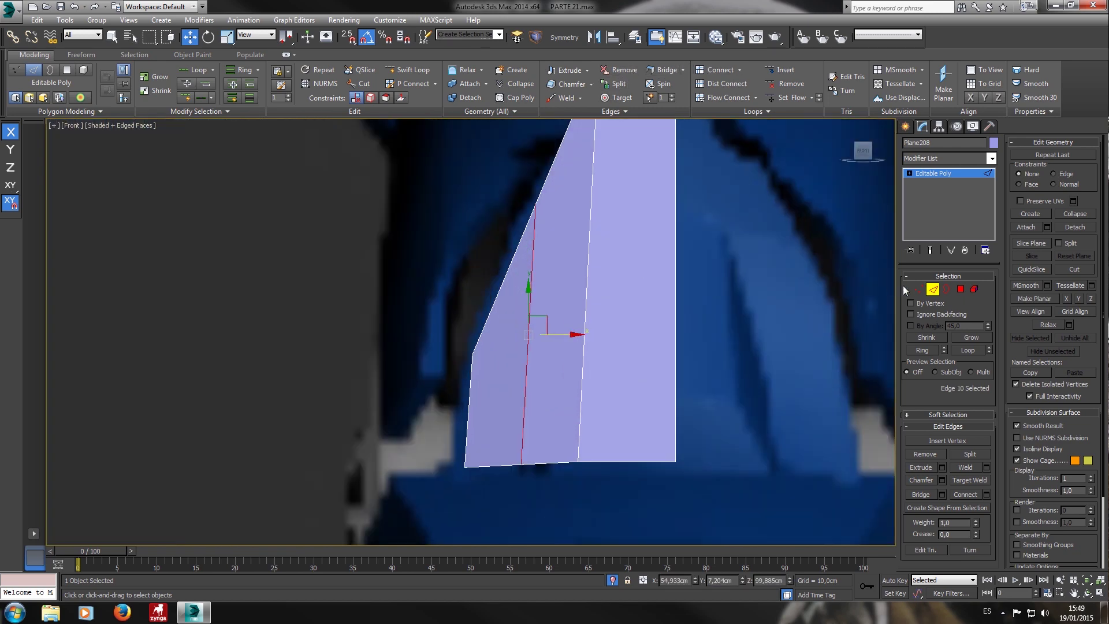
click(918, 292)
middle_drag(508, 268, 515, 310)
drag(502, 242, 554, 285)
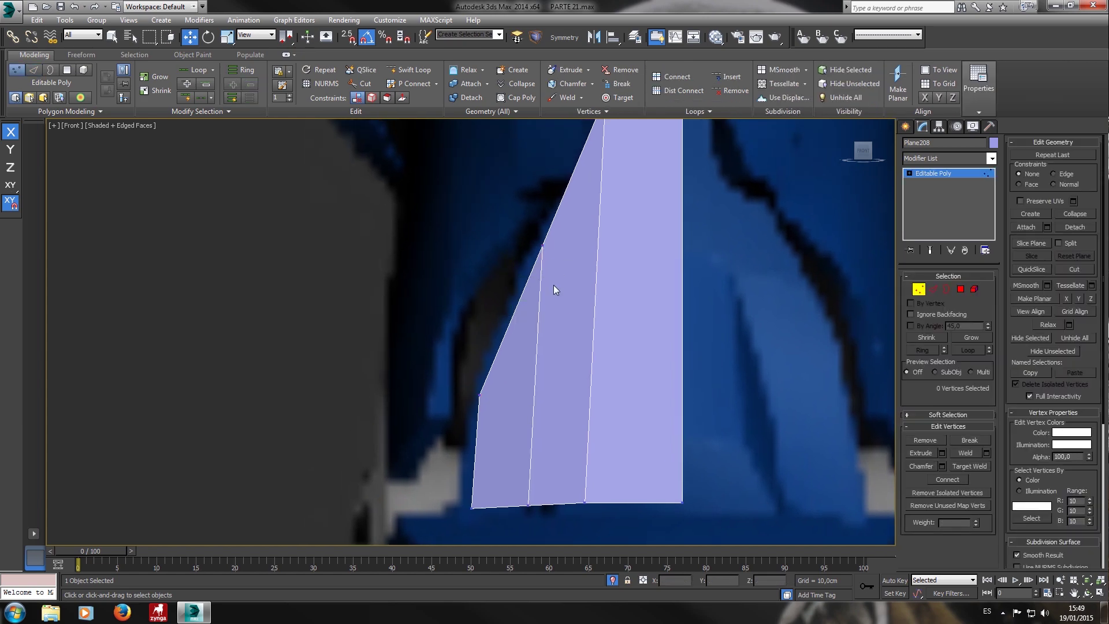
drag(555, 236, 544, 243)
scroll(581, 367, down, 5)
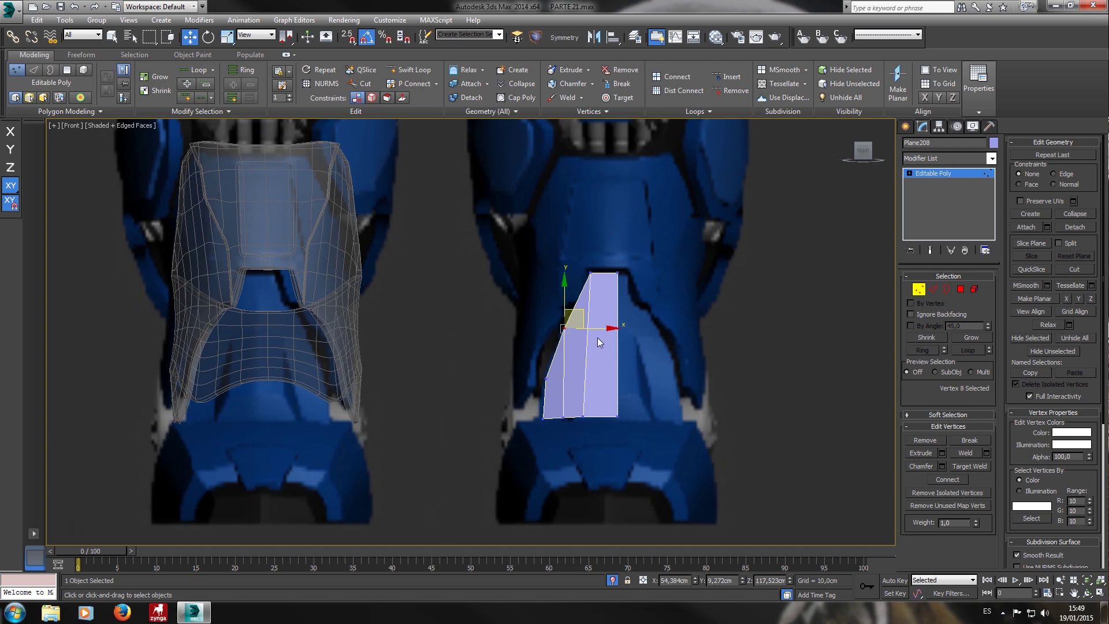
Move the outermost vertices of the outer strip back in the Left view to wrap the plate around the shin.
key(l)
scroll(507, 372, up, 3)
key(f)
drag(546, 452, 553, 452)
key(l)
drag(609, 382, 595, 382)
click(585, 437)
click(569, 420)
drag(615, 429, 601, 430)
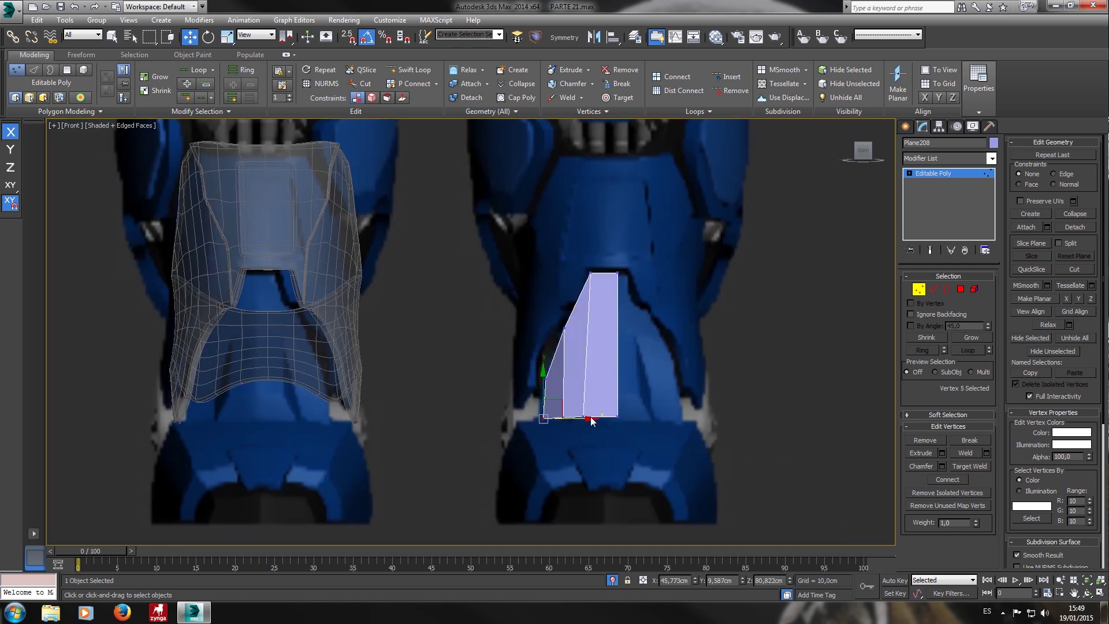
Move both vertices of the divider between the middle and outer strips back in the Left view.
key(f)
drag(548, 285, 551, 286)
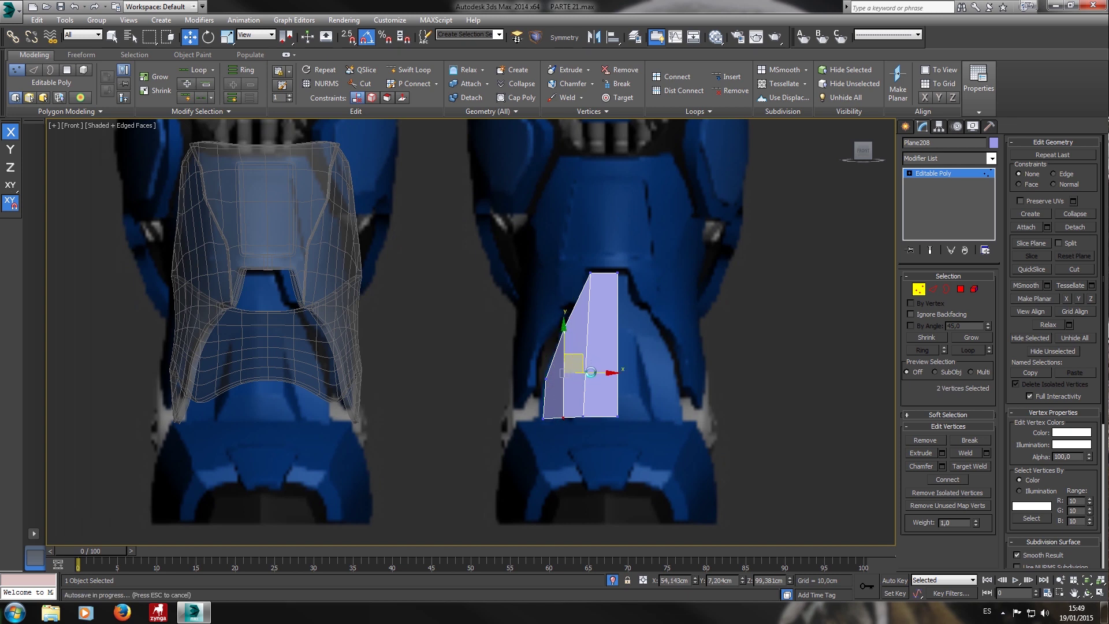
scroll(578, 367, up, 2)
middle_drag(577, 367, 717, 260)
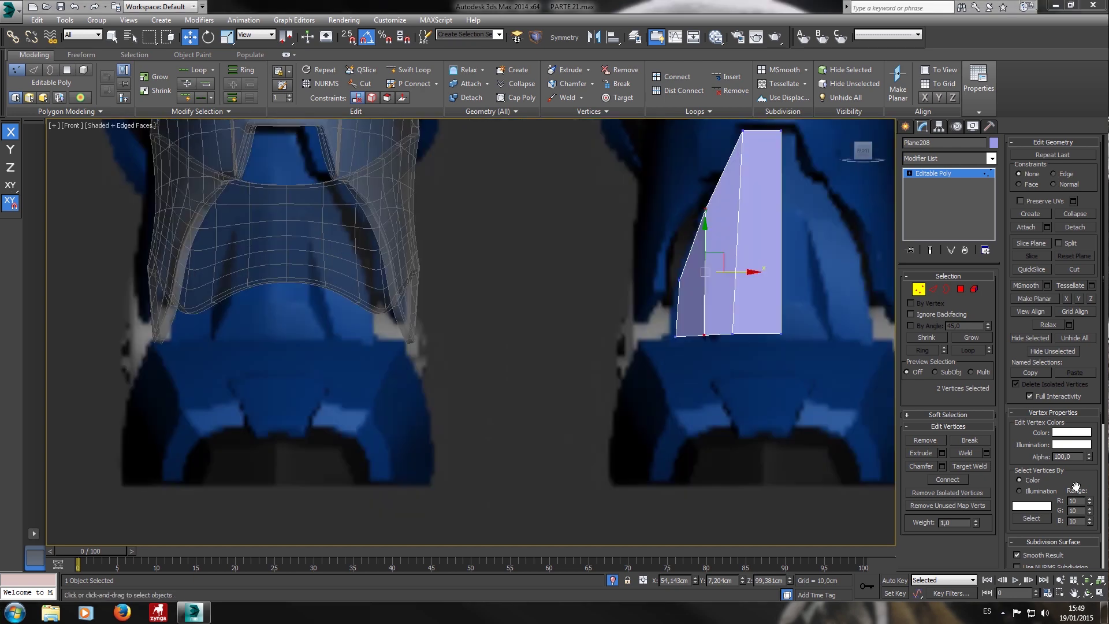
middle_drag(722, 309, 586, 360)
key(l)
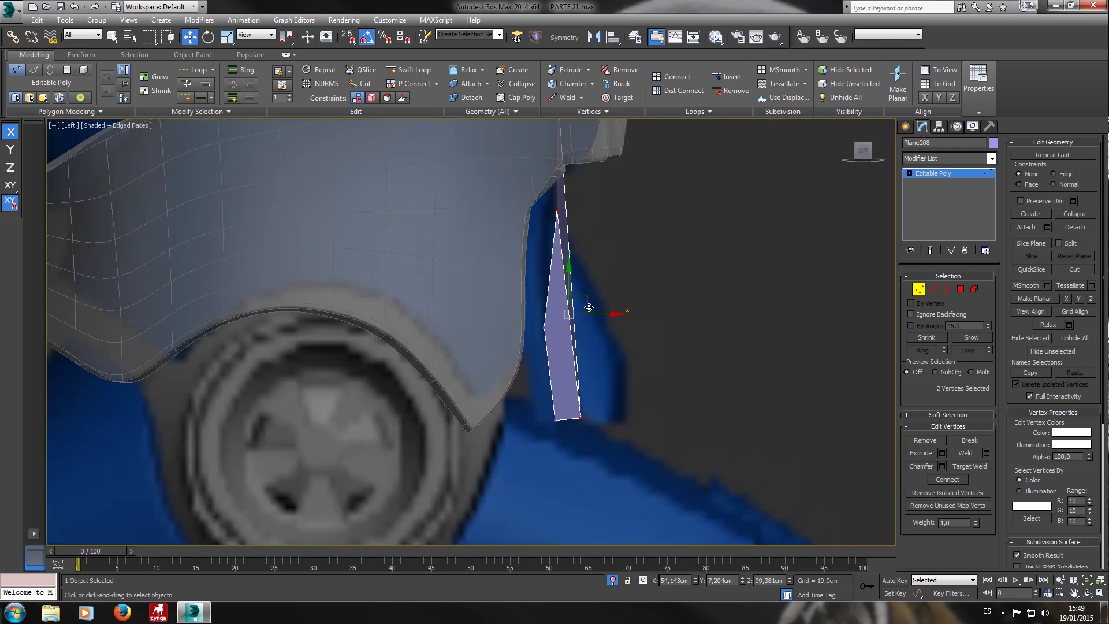
drag(601, 325, 588, 326)
Move the top outer vertex of the inner strip back about 2.12 cm in the Left view.
middle_drag(588, 325, 564, 433)
drag(500, 254, 500, 255)
click(528, 215)
click(541, 214)
drag(593, 212, 581, 220)
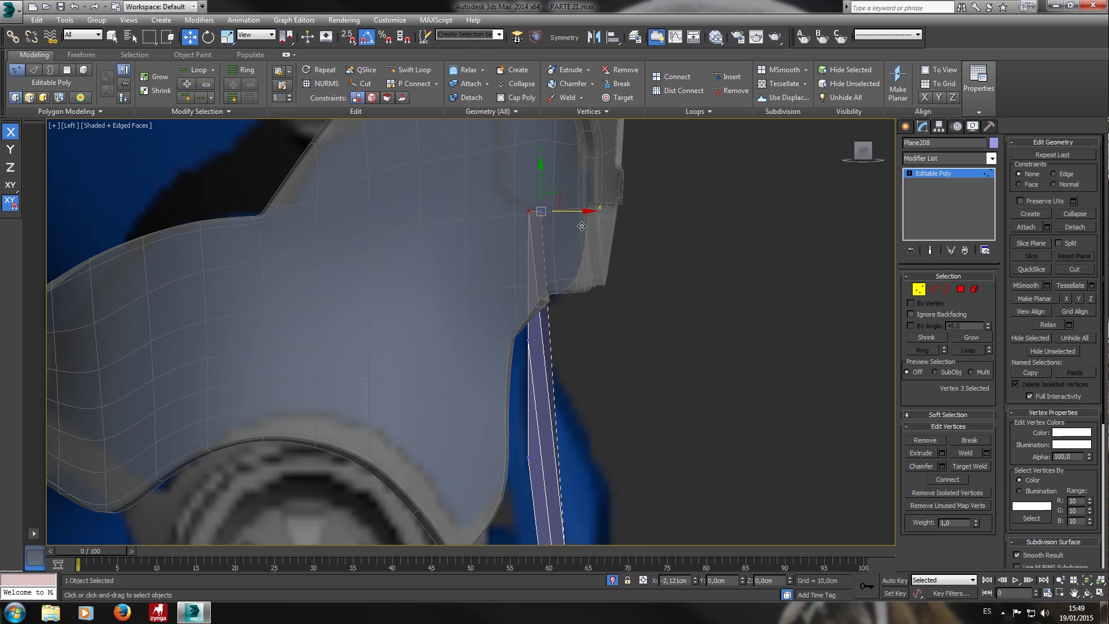
Move the inner strip's bottom outer vertex back and its bottom centre-line vertex forward about 0.49 cm in the Left view.
scroll(582, 231, down, 1)
middle_drag(589, 442, 577, 321)
scroll(558, 369, up, 3)
click(551, 368)
drag(582, 373, 575, 375)
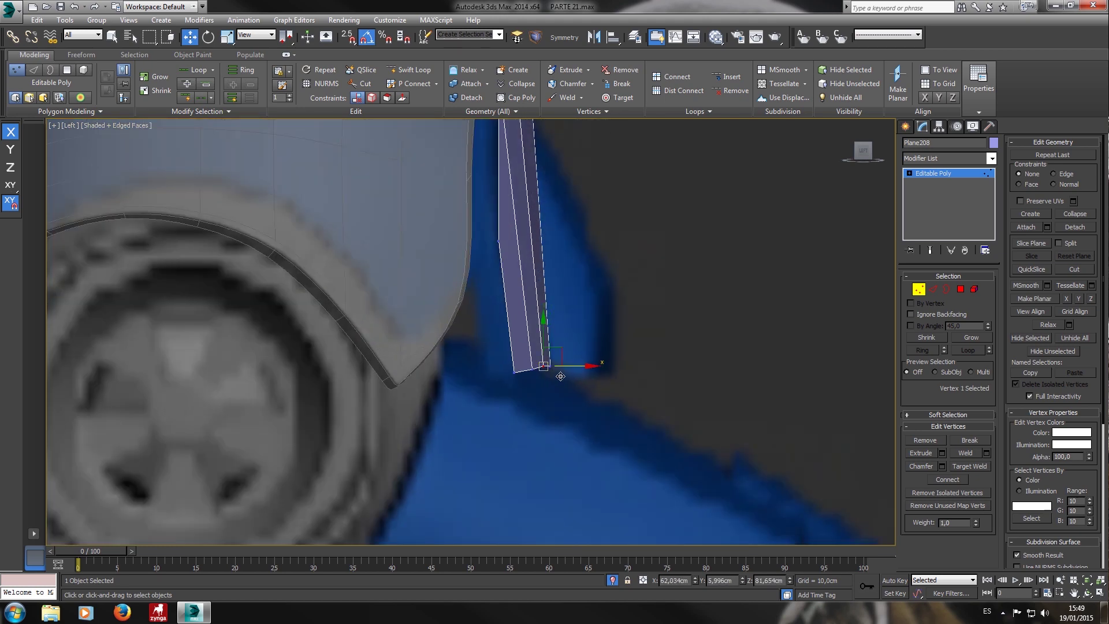
click(556, 371)
click(551, 366)
mouse_move(590, 375)
mouse_down()
mouse_move(616, 376)
mouse_move(570, 377)
mouse_move(588, 376)
mouse_up()
middle_drag(602, 377, 601, 399)
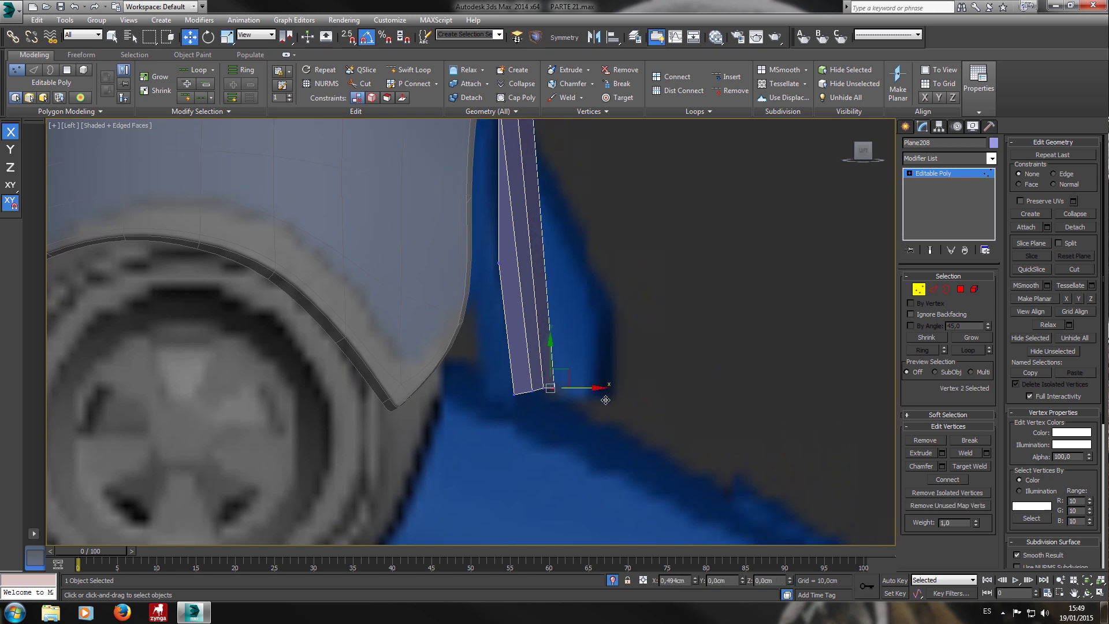
Shift the plate's centre-line edge slightly outward in the Front view and nudge its bottom vertex back toward the centre.
key(f)
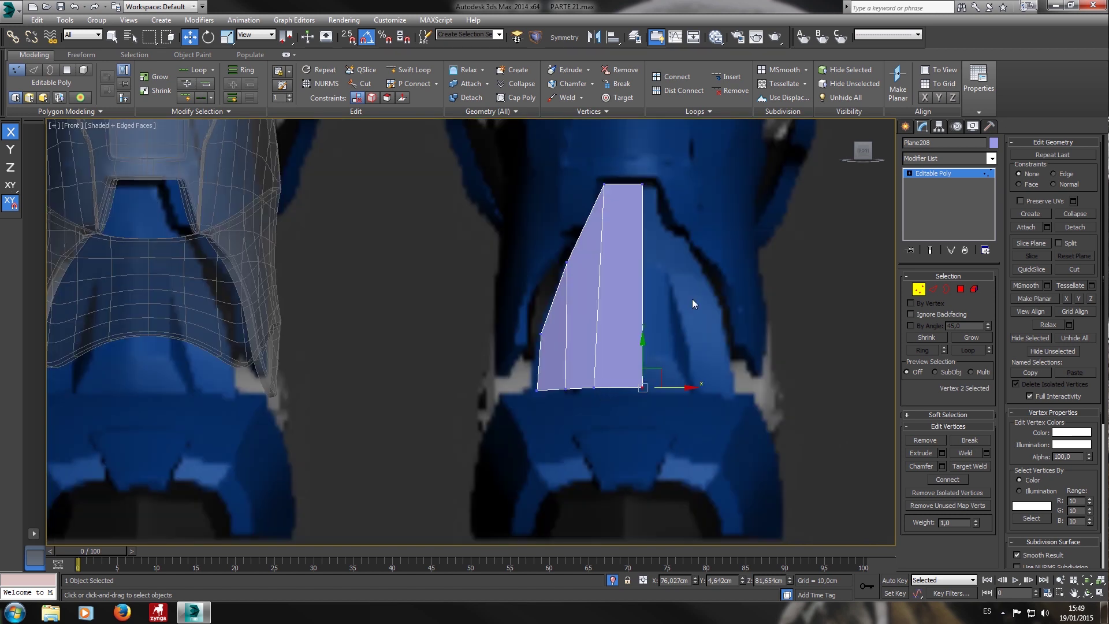
drag(687, 166, 621, 440)
drag(692, 290, 683, 291)
click(634, 387)
drag(678, 397, 683, 395)
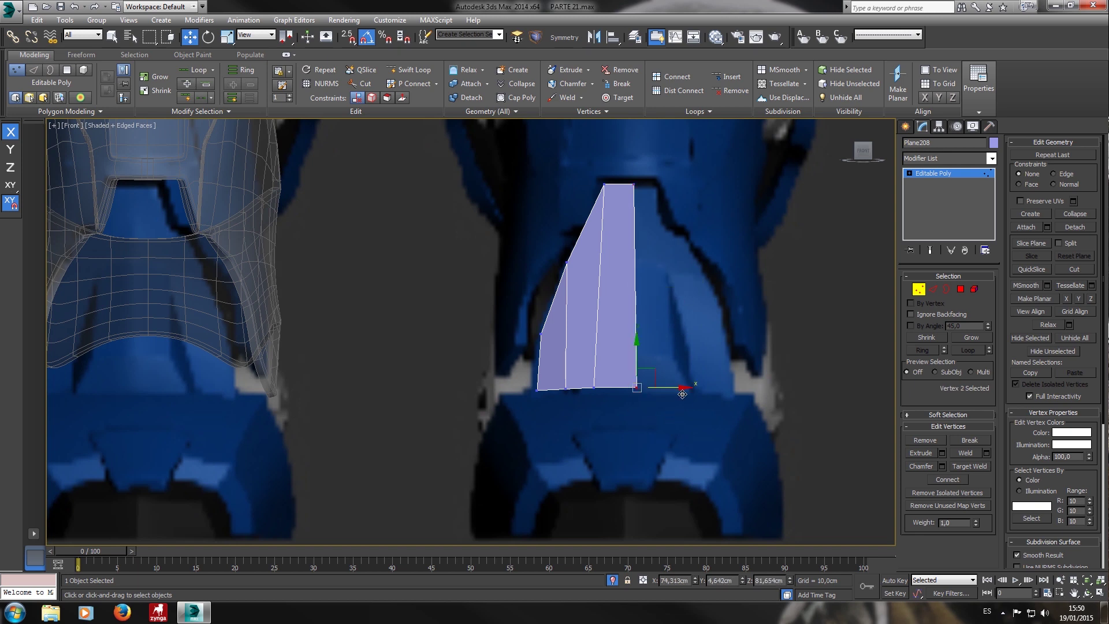
Lower the plate's four bottom vertices vertically to meet the foot's upper edge in the reference.
drag(496, 359, 495, 361)
key(F6)
drag(593, 366, 594, 370)
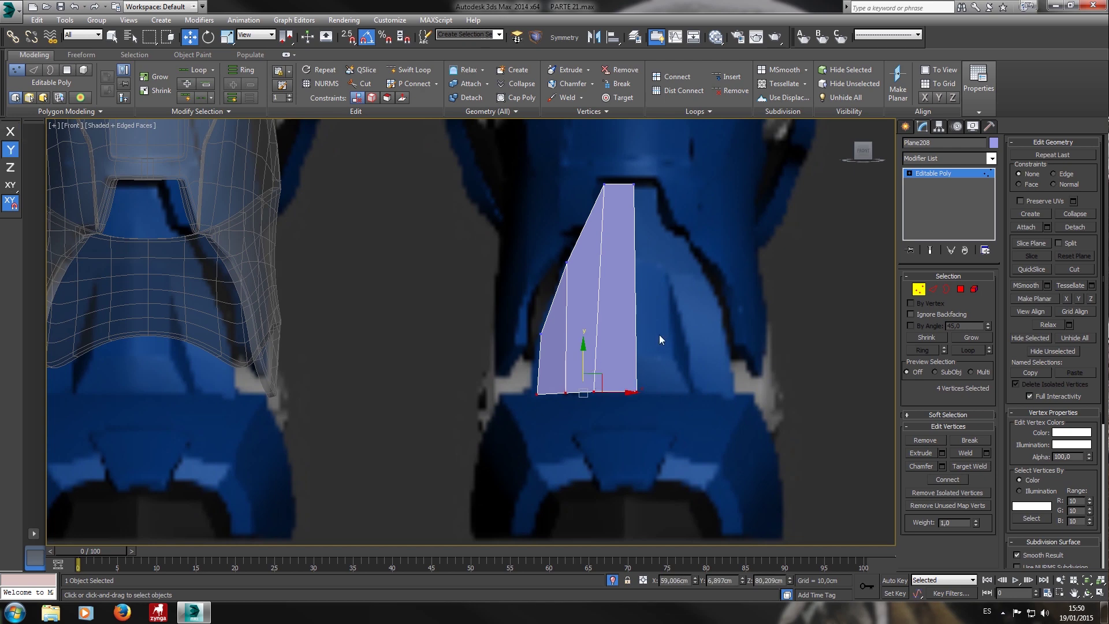
Connect the plate's four lengthwise edges with 2 segments.
click(934, 289)
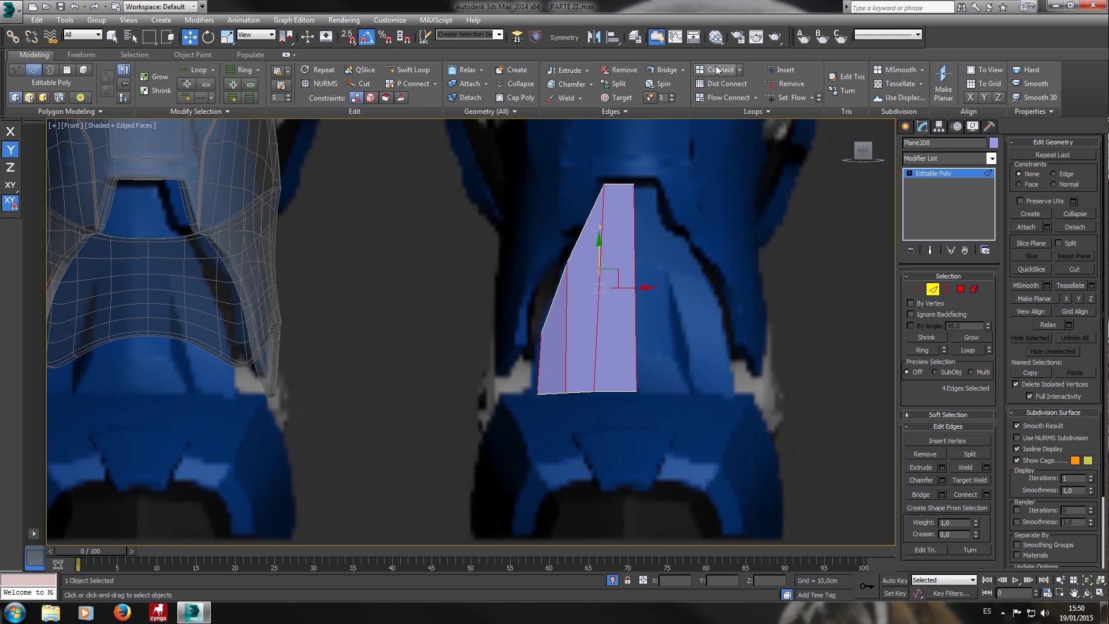
click(740, 69)
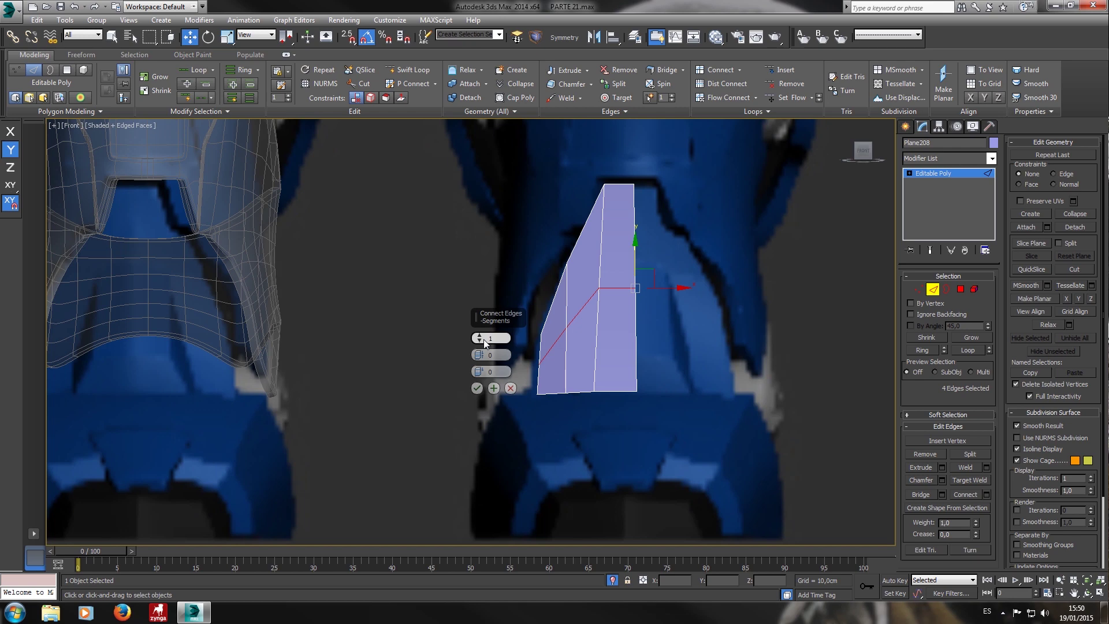
click(483, 336)
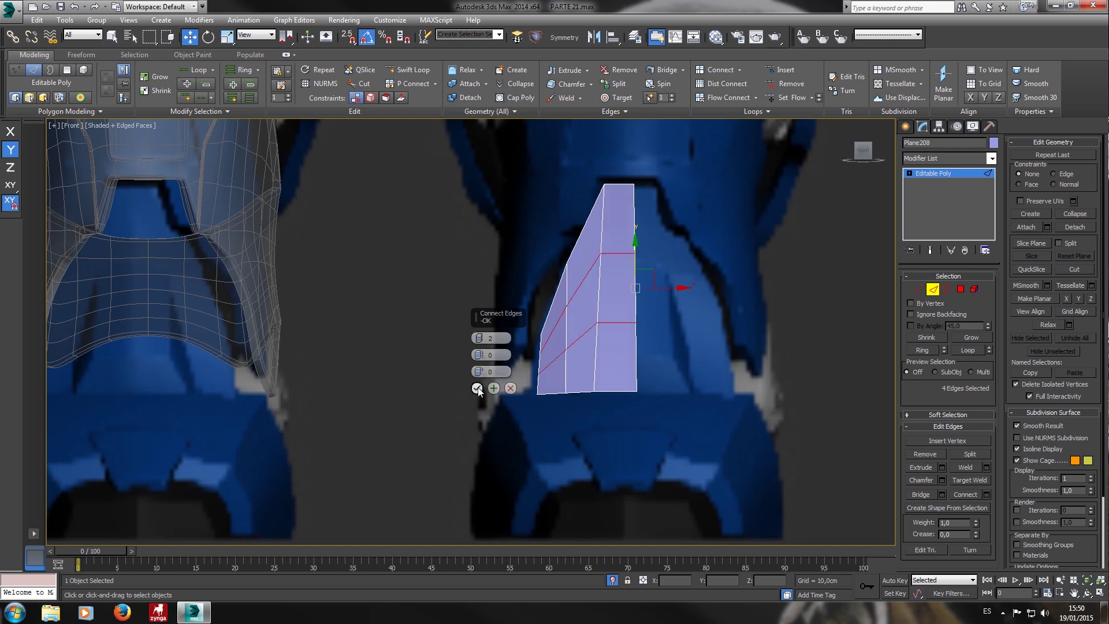
click(477, 389)
Adjust the heights of the new cross-row vertices on the inner strip and the middle-outer divider in the Front view.
click(922, 289)
drag(666, 340, 628, 316)
drag(692, 279, 595, 246)
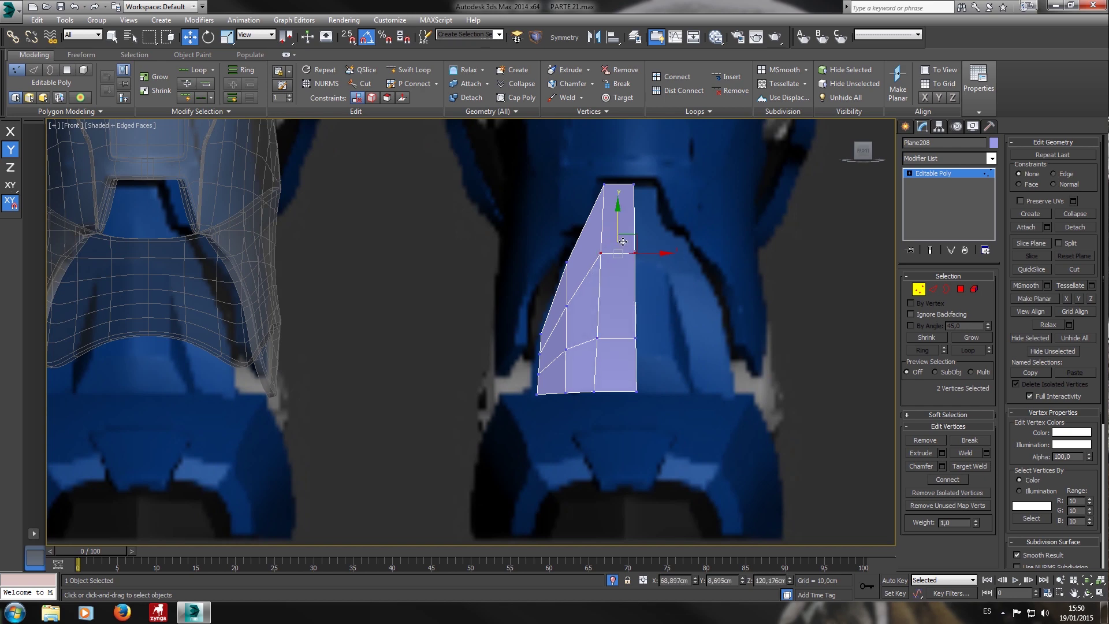
scroll(560, 372, up, 3)
click(569, 340)
drag(578, 319, 578, 329)
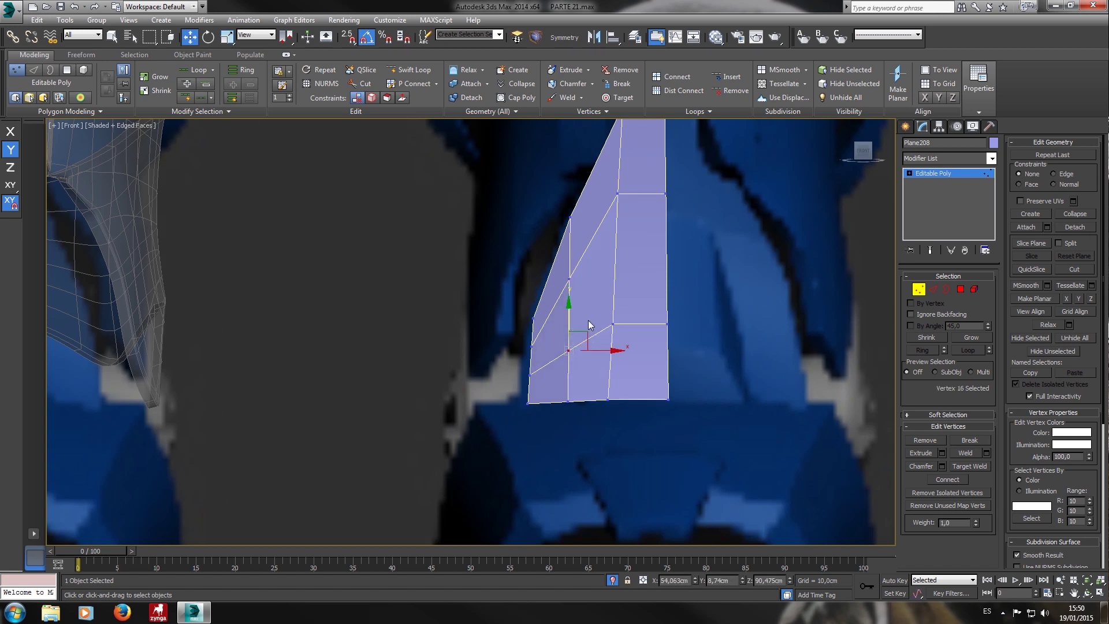
Select the four vertices of the lower cross row and move them back about 0.81 cm in the Left view.
key(l)
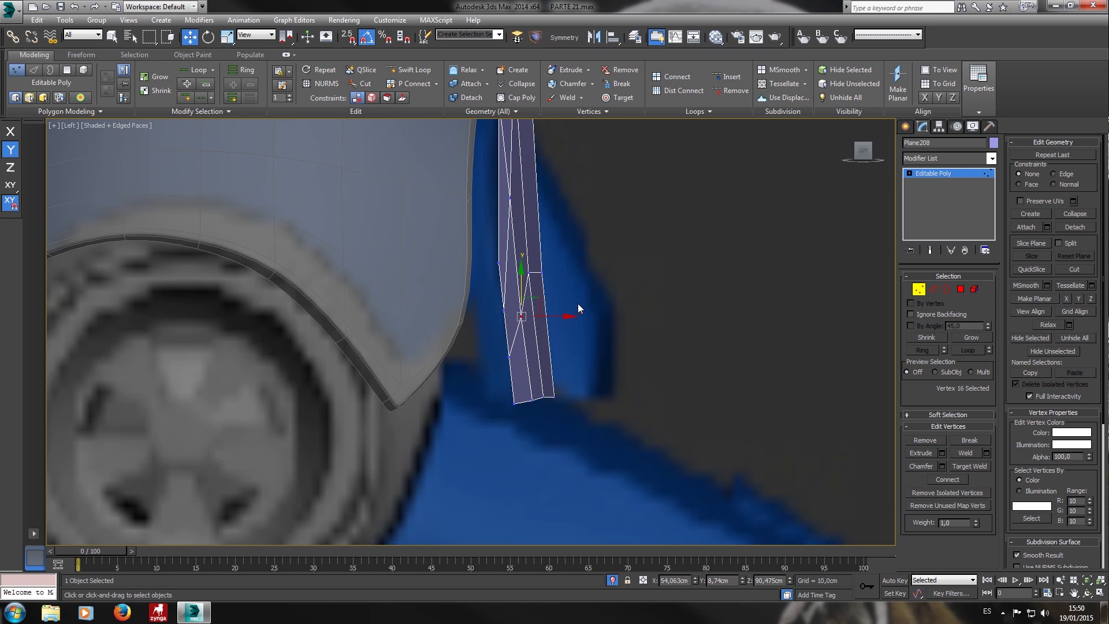
drag(580, 278, 516, 249)
ctrl+drag(523, 316, 521, 315)
middle_drag(569, 333, 579, 359)
ctrl+drag(544, 389, 516, 377)
scroll(554, 367, down, 2)
middle_drag(560, 351, 584, 409)
drag(596, 392, 591, 394)
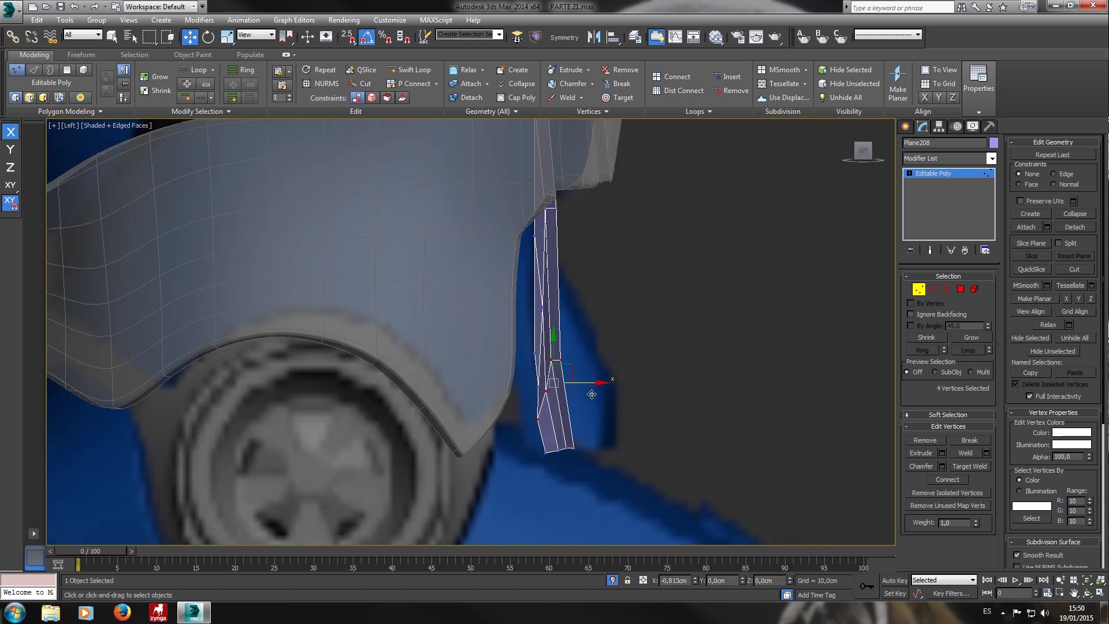
Select the vertices of the upper cross row and move them back in the Left view to curve the plate.
scroll(543, 391, up, 4)
drag(558, 392, 558, 392)
ctrl+drag(629, 259, 539, 197)
middle_drag(640, 167, 641, 394)
ctrl+drag(540, 237, 544, 239)
scroll(615, 347, down, 2)
drag(610, 383, 597, 390)
Fine-tune individual cross-row vertices in the Left view to even out the plate's curvature, and check the shape in perspective.
drag(564, 334, 591, 329)
middle_drag(568, 469, 550, 397)
click(560, 419)
drag(578, 414, 584, 425)
middle_drag(583, 425, 587, 348)
drag(576, 398, 602, 400)
click(586, 358)
drag(612, 359, 608, 357)
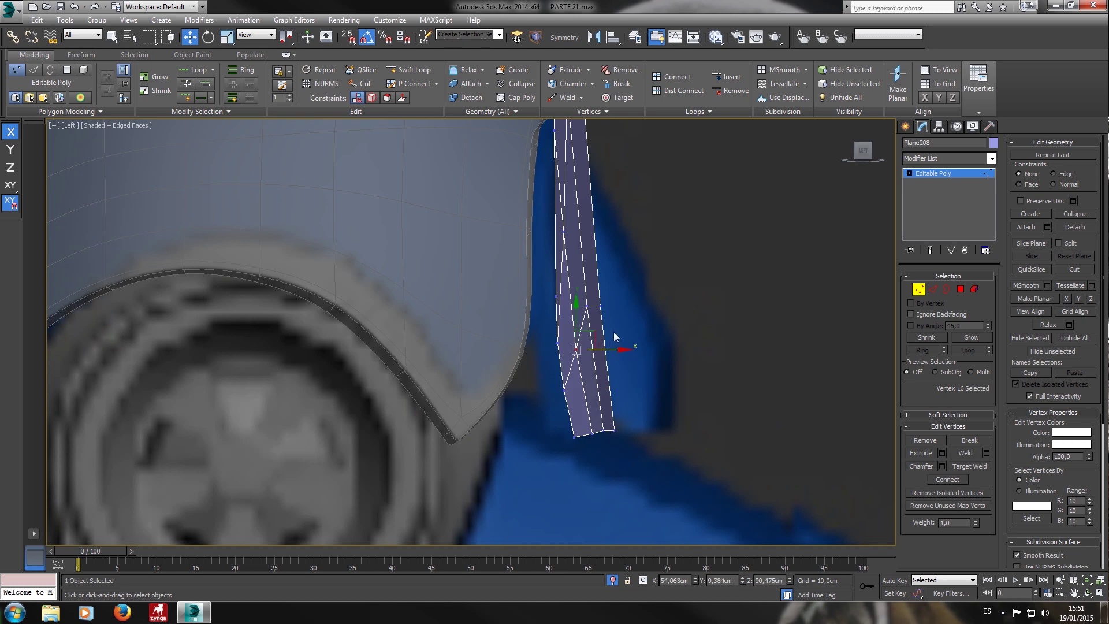
key(p)
scroll(639, 353, down, 4)
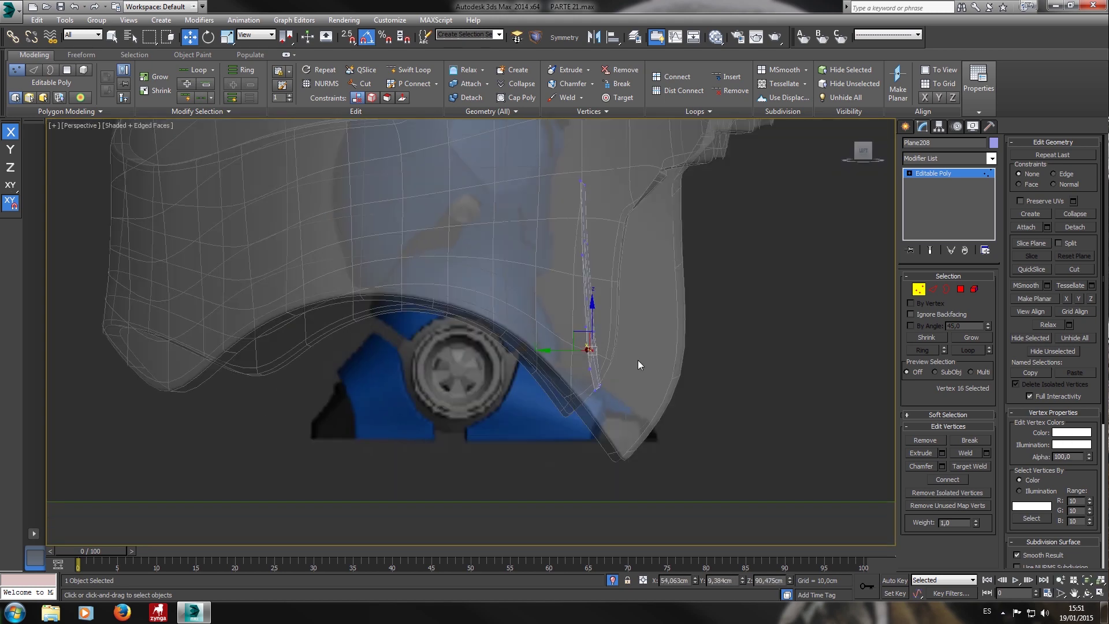
alt+middle_drag(636, 344, 893, 307)
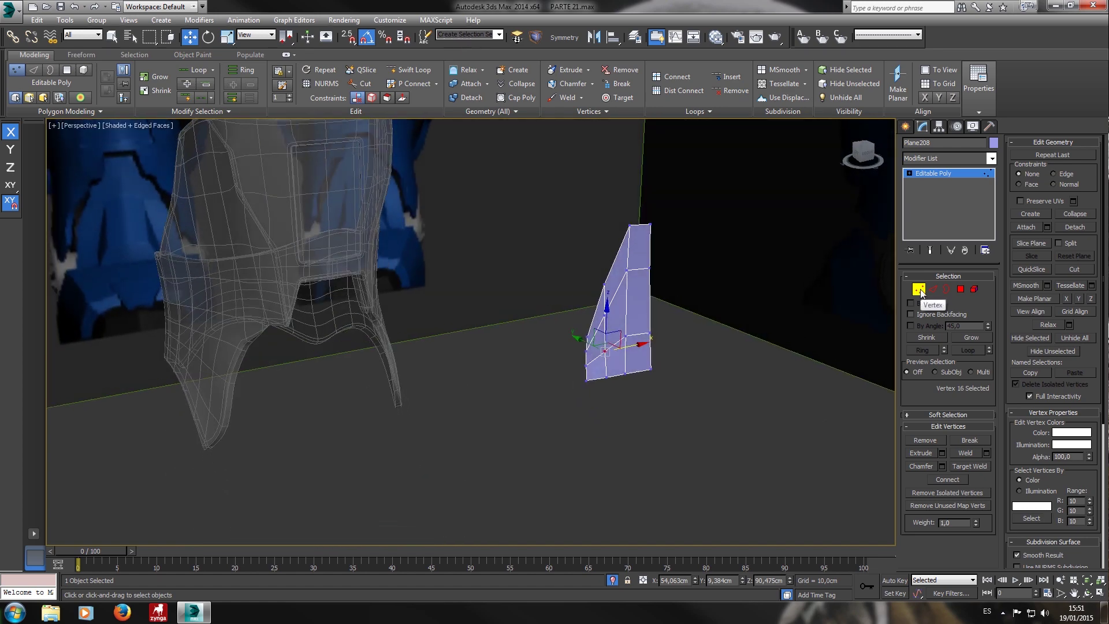
Extrude all nine polygons of the plate by 2.777 cm to give it thickness.
key(f)
middle_drag(689, 293, 674, 317)
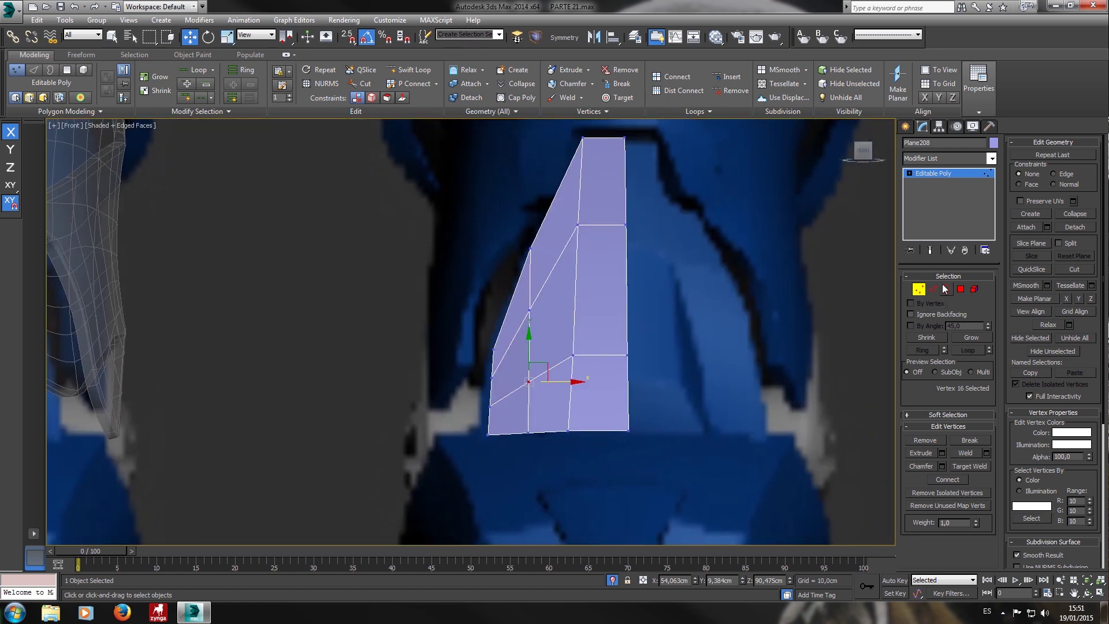
click(961, 289)
drag(822, 173, 501, 436)
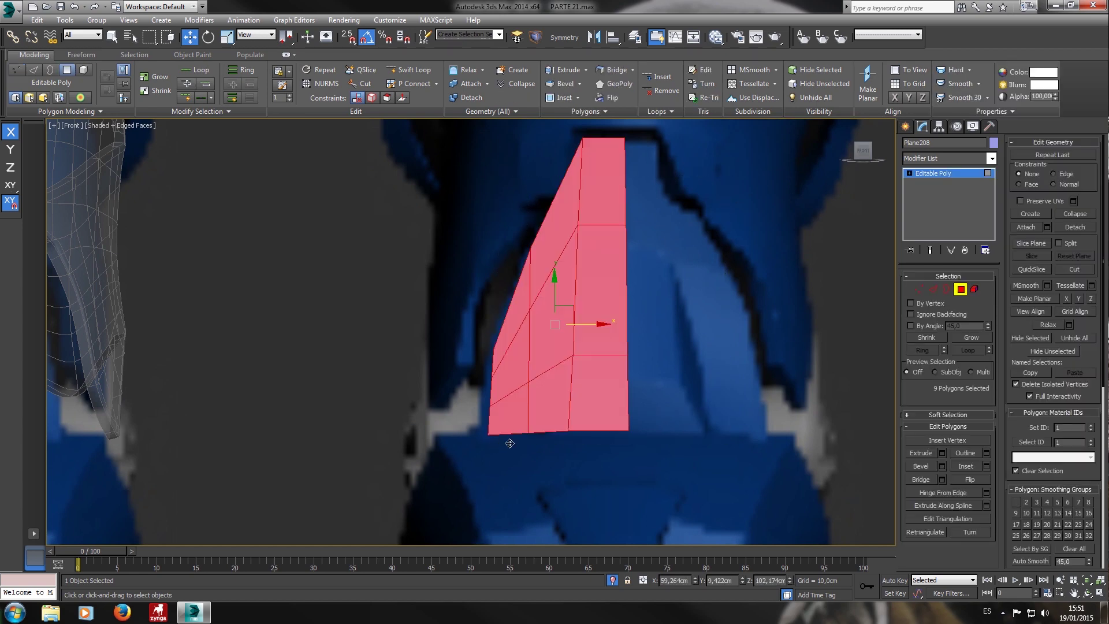
key(p)
key(z)
scroll(623, 396, down, 2)
alt+middle_drag(618, 377, 530, 380)
click(586, 70)
click(581, 84)
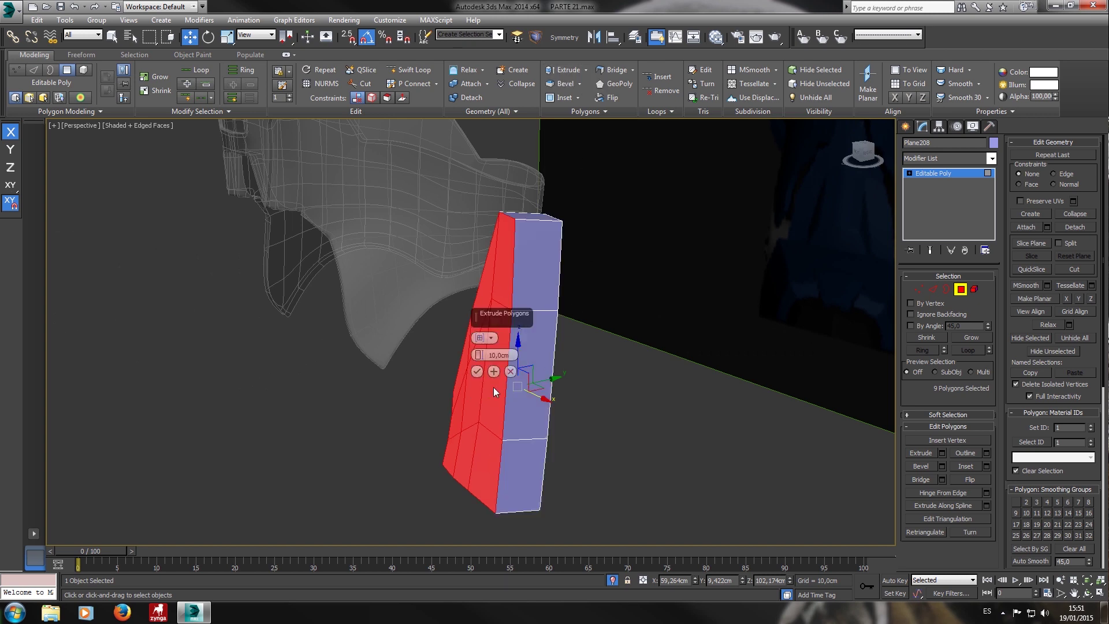
click(490, 340)
click(509, 358)
drag(480, 356, 476, 399)
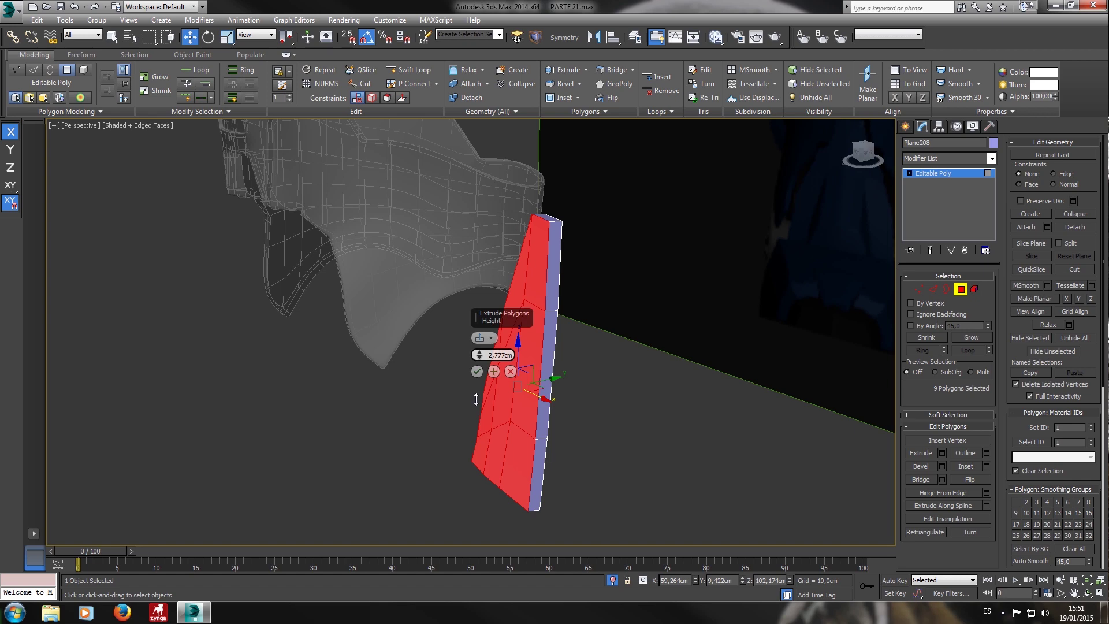
click(477, 372)
alt+middle_drag(586, 384, 688, 386)
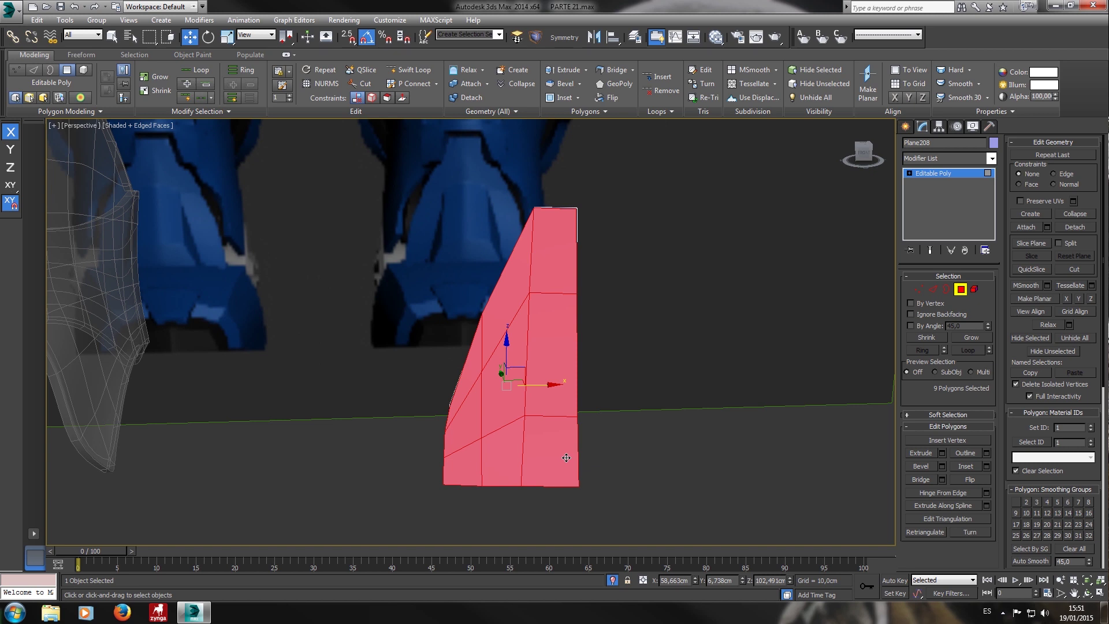
With the Edge constraint on, slide the inner divider's lower cross-row vertex and bottom vertices outward to follow the reference's panel line.
key(f)
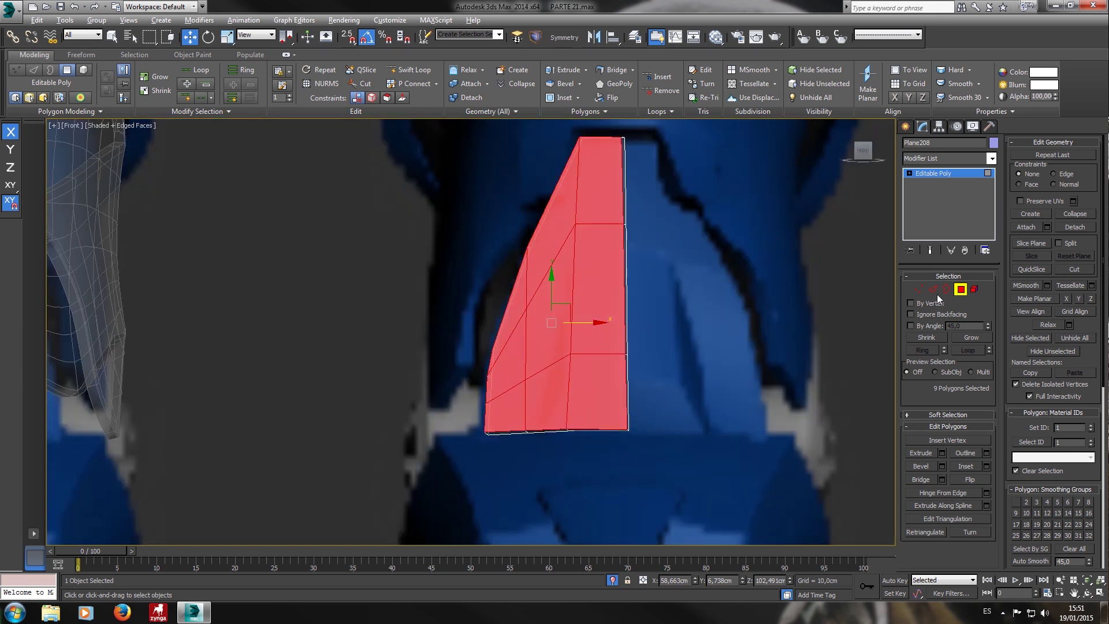
click(918, 289)
click(571, 354)
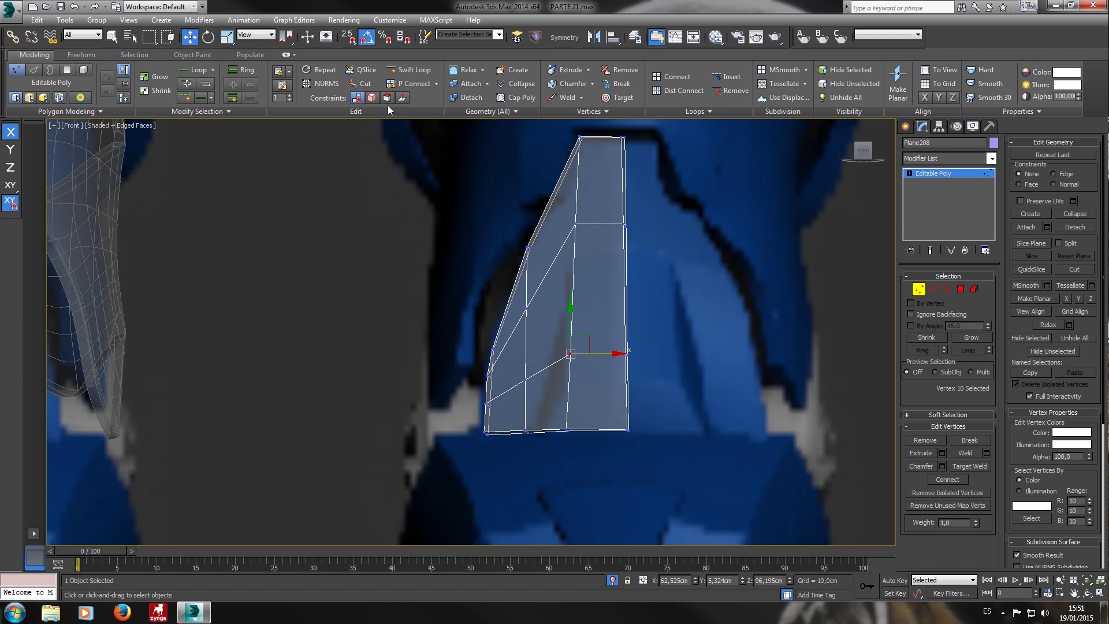
click(373, 98)
drag(611, 366, 600, 365)
drag(596, 460, 551, 414)
drag(606, 438, 585, 438)
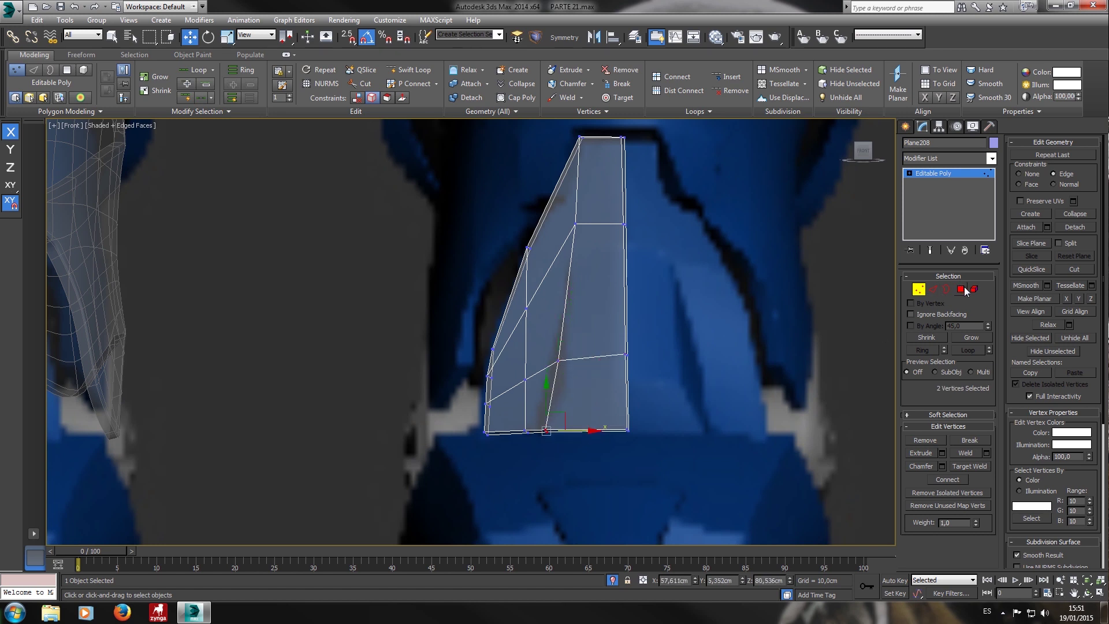
Bevel the inner strip's middle and lower front polygons inward to form a recessed panel with sloped sides.
click(963, 289)
click(614, 301)
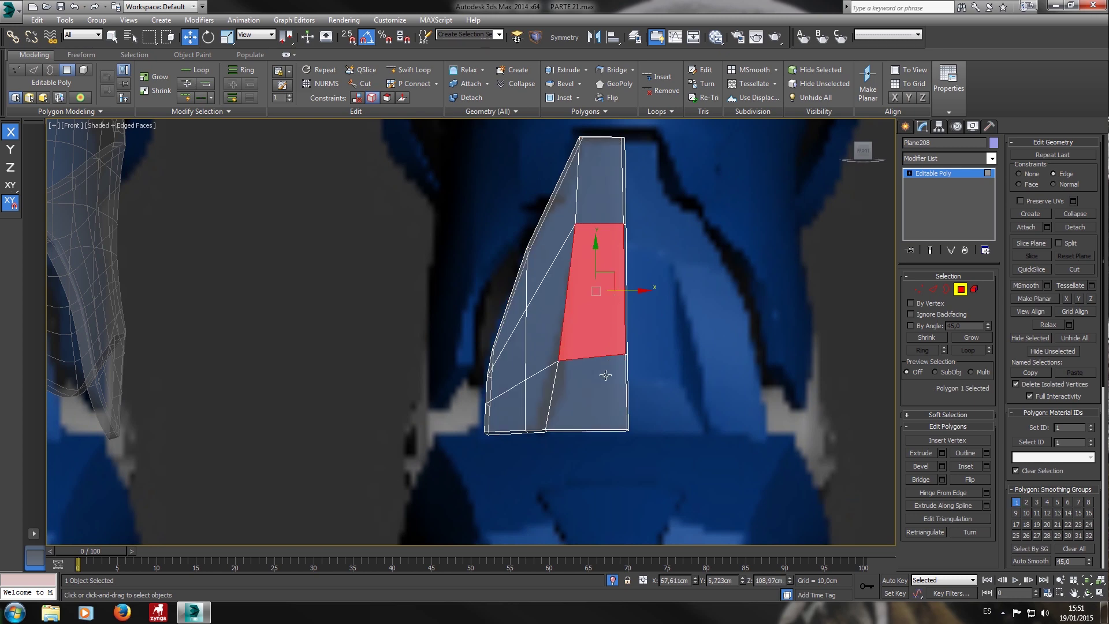
ctrl+click(606, 375)
key(p)
key(z)
key(F3)
scroll(604, 389, down, 3)
key(F3)
key(alt+x)
alt+middle_drag(597, 386, 599, 398)
click(581, 84)
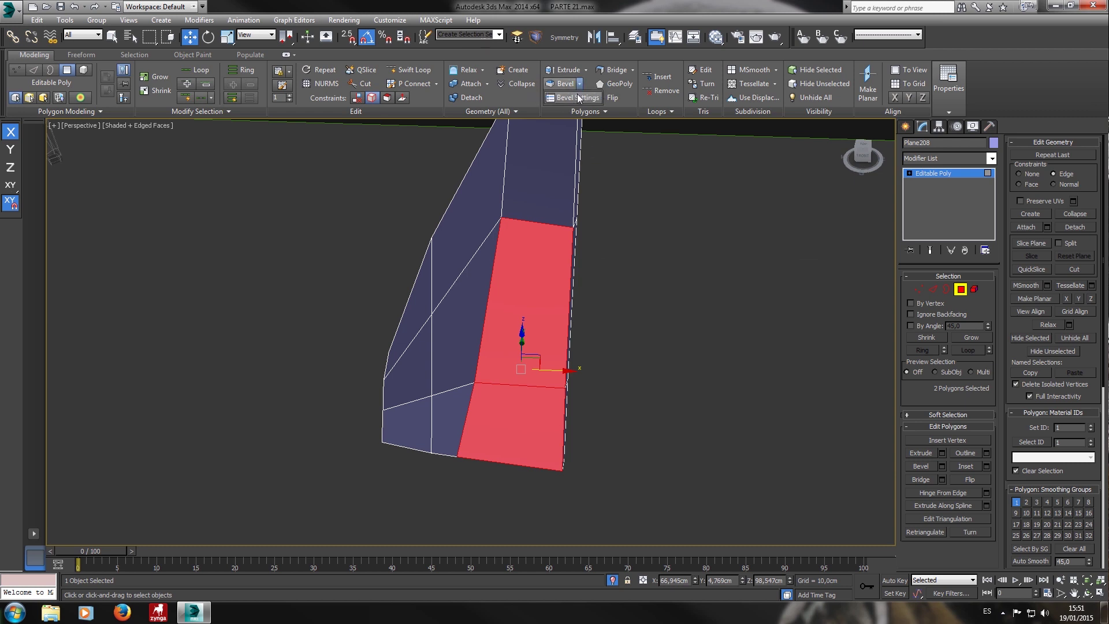
click(577, 94)
click(491, 338)
click(496, 359)
drag(486, 362, 486, 393)
alt+middle_drag(546, 347, 635, 361)
drag(479, 355, 480, 382)
alt+middle_drag(601, 341, 507, 322)
click(477, 389)
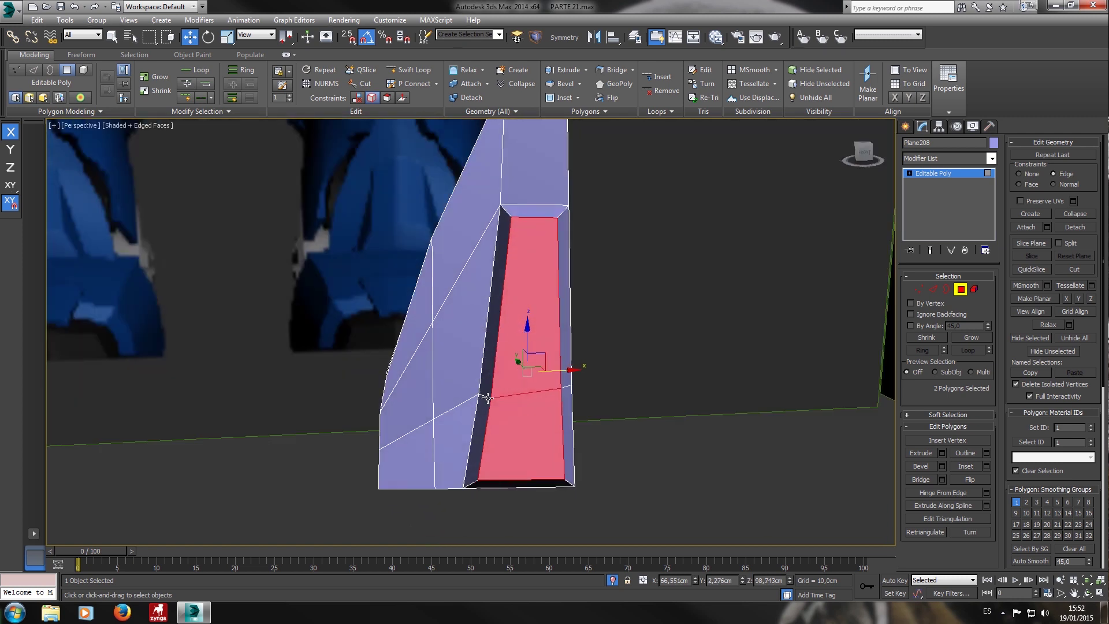
Turn off the Edge constraint and move the recess's three centre-side vertices about 2.98 cm toward the plate's centre-line edge.
key(f)
scroll(750, 341, up, 5)
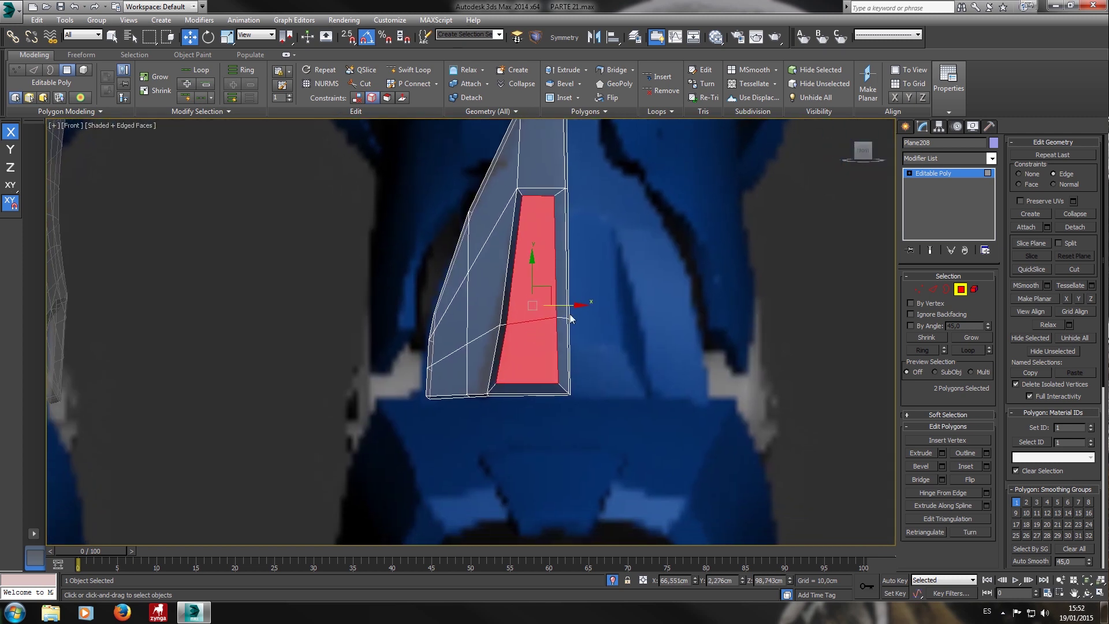
click(920, 290)
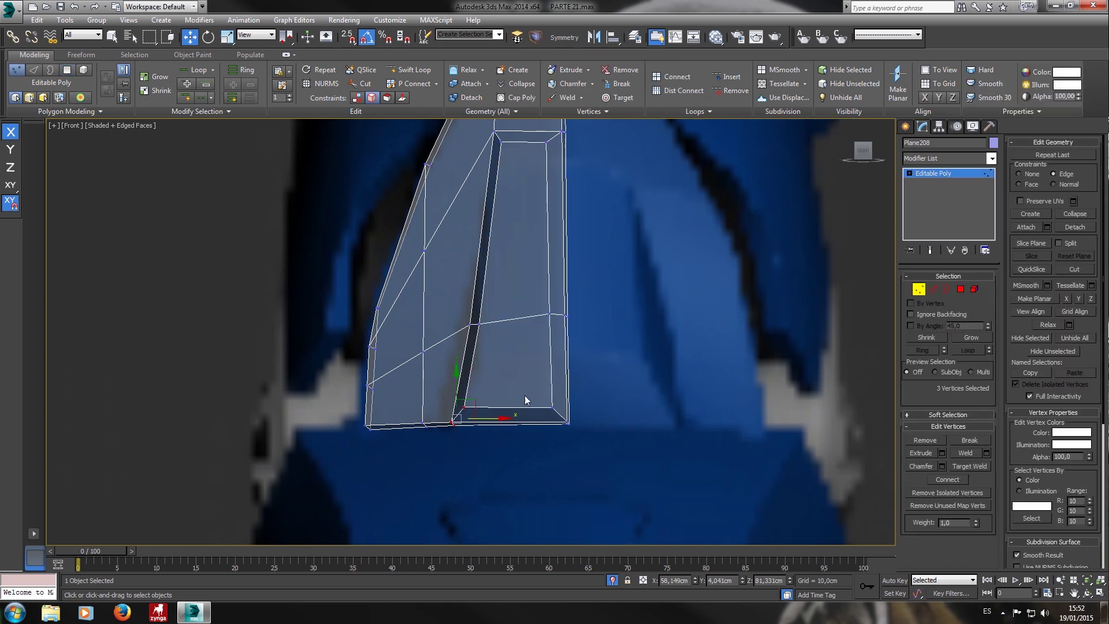
drag(567, 420, 567, 420)
ctrl+drag(536, 300, 560, 324)
middle_drag(555, 252, 554, 318)
ctrl+click(546, 208)
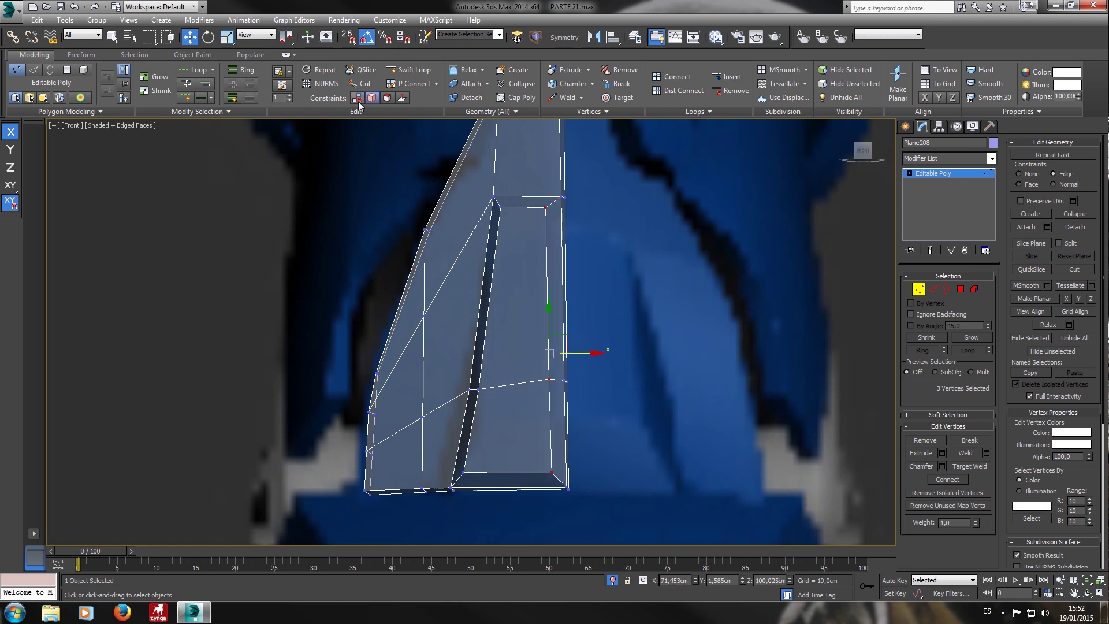
drag(594, 365, 614, 375)
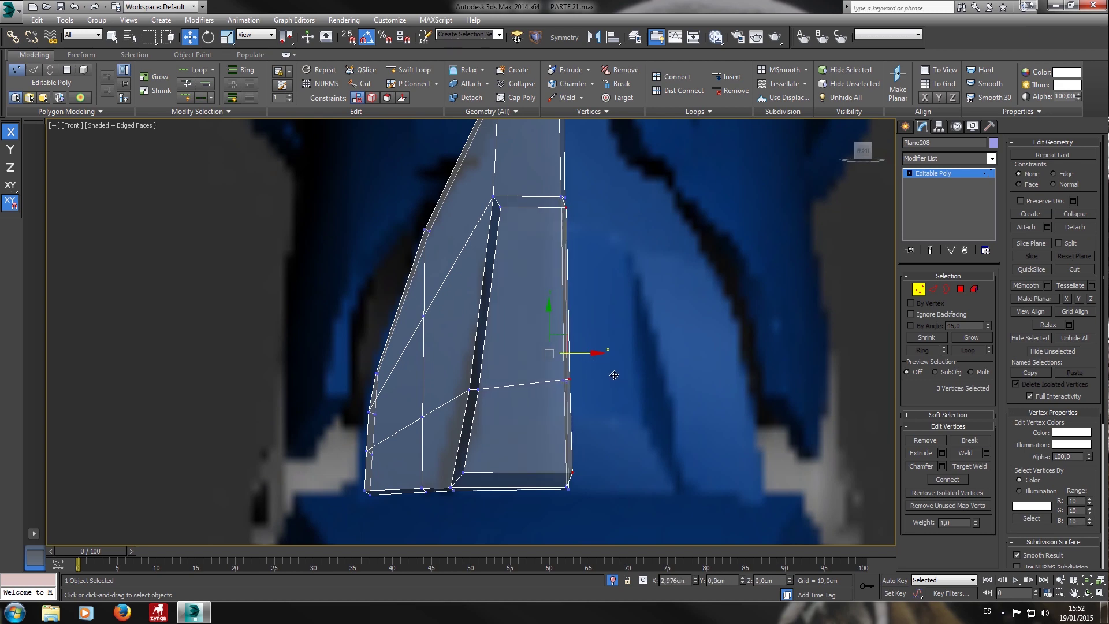
Select the offset vertices along the plate's centre-line edge, up to its top corner, and move them outward into line with the edge.
scroll(572, 472, up, 10)
click(567, 442)
middle_drag(567, 301, 575, 456)
scroll(574, 455, down, 8)
scroll(564, 394, up, 7)
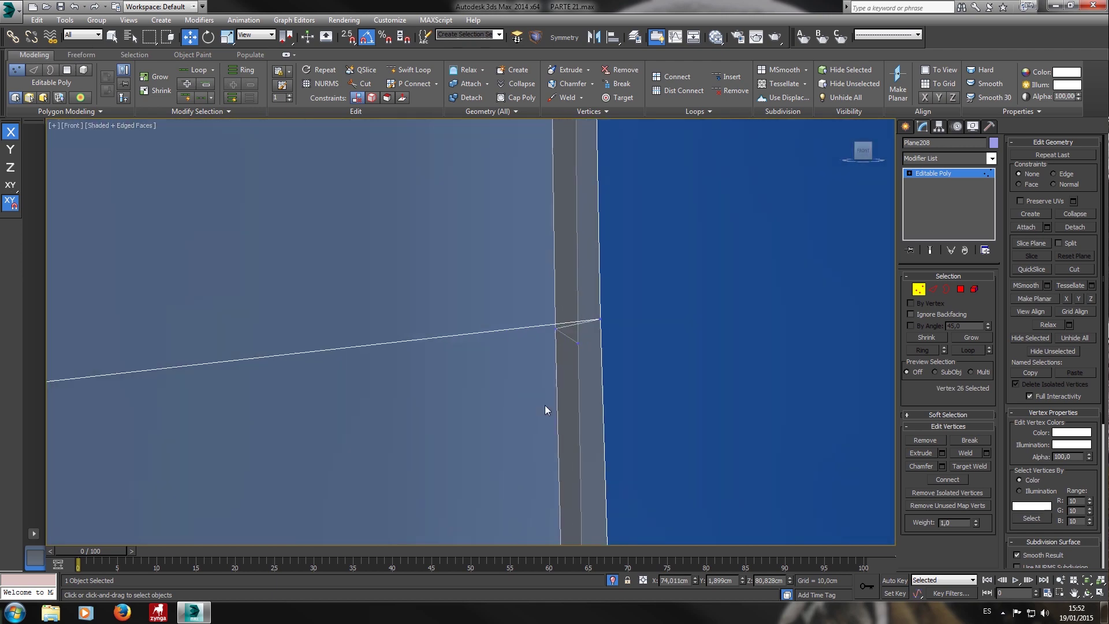
ctrl+drag(570, 359, 571, 360)
middle_drag(568, 266, 571, 507)
scroll(573, 507, down, 6)
middle_drag(568, 233, 563, 362)
scroll(564, 347, up, 6)
ctrl+drag(524, 225, 577, 279)
scroll(577, 279, down, 5)
middle_drag(577, 279, 535, 513)
ctrl+drag(537, 326, 565, 367)
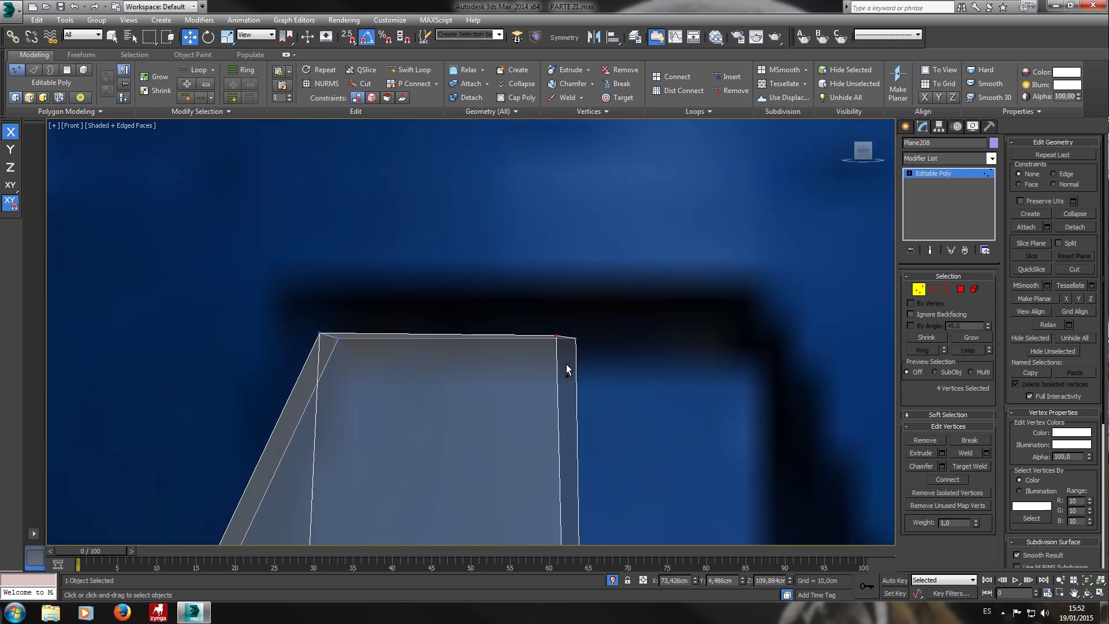
scroll(564, 367, up, 5)
middle_drag(564, 349, 564, 450)
drag(579, 449, 586, 455)
Move the plate's bottom centre-side vertex outward and the recess's lower centre-side vertex inward to align both with the centre line.
scroll(587, 454, down, 3)
middle_drag(589, 439, 598, 165)
scroll(567, 384, up, 3)
scroll(602, 379, up, 2)
drag(604, 402, 627, 395)
mouse_move(637, 302)
mouse_down()
mouse_move(553, 225)
mouse_move(617, 298)
mouse_up()
scroll(601, 309, down, 5)
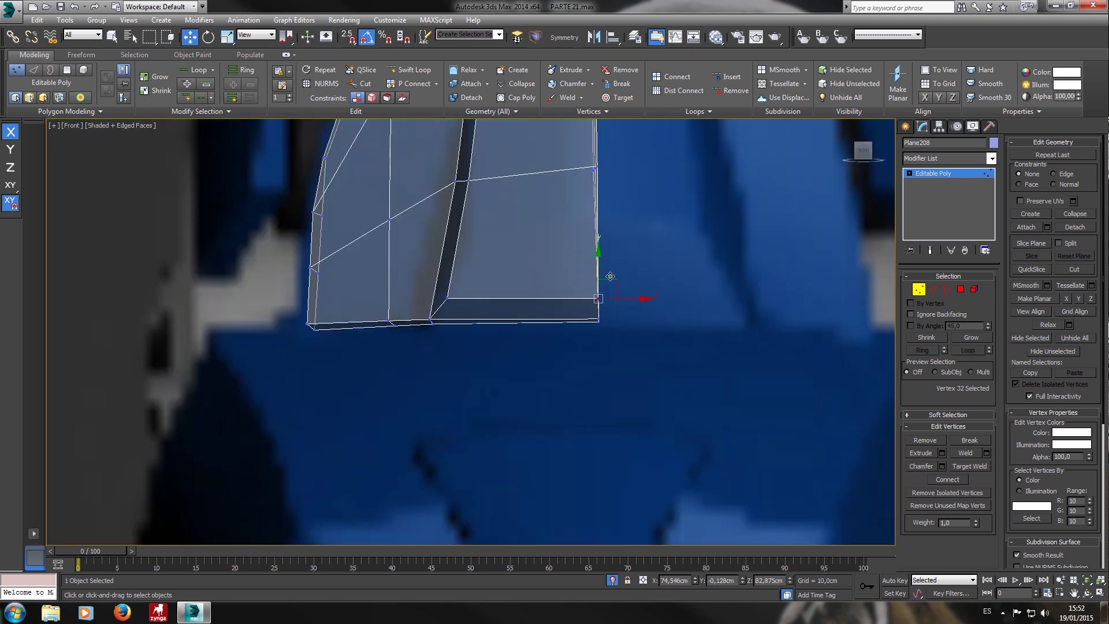
Move the two centre-side vertices of the lower cross row outward onto the centre line.
middle_drag(606, 271, 613, 420)
scroll(609, 315, up, 4)
scroll(594, 349, up, 4)
click(544, 311)
drag(576, 312, 601, 314)
click(523, 340)
drag(563, 350, 607, 352)
Move the recess's upper centre-side vertex slightly inward so it lines up with the plate's centre-line edge.
scroll(608, 350, down, 3)
middle_drag(624, 304, 615, 514)
scroll(615, 511, down, 4)
middle_drag(615, 124, 644, 382)
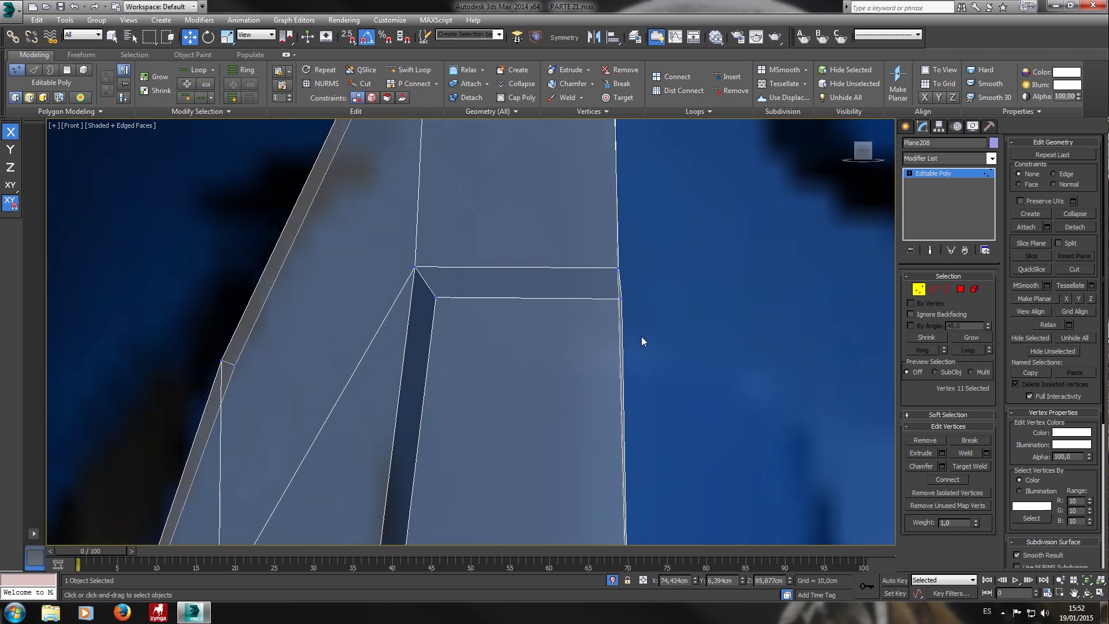
scroll(622, 301, up, 3)
click(620, 303)
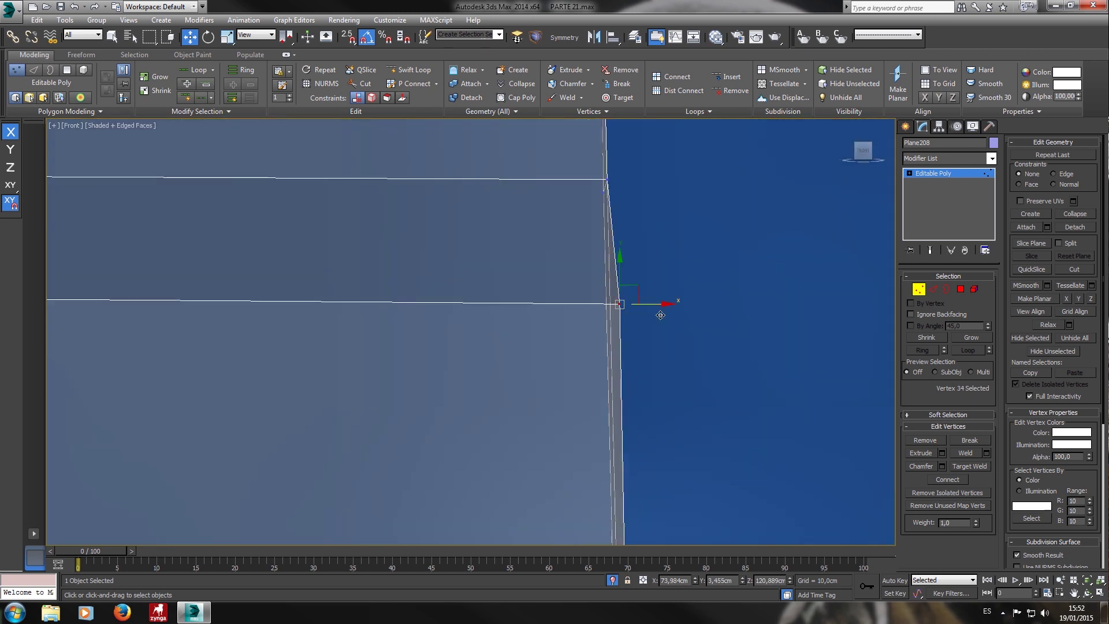
scroll(647, 312, down, 5)
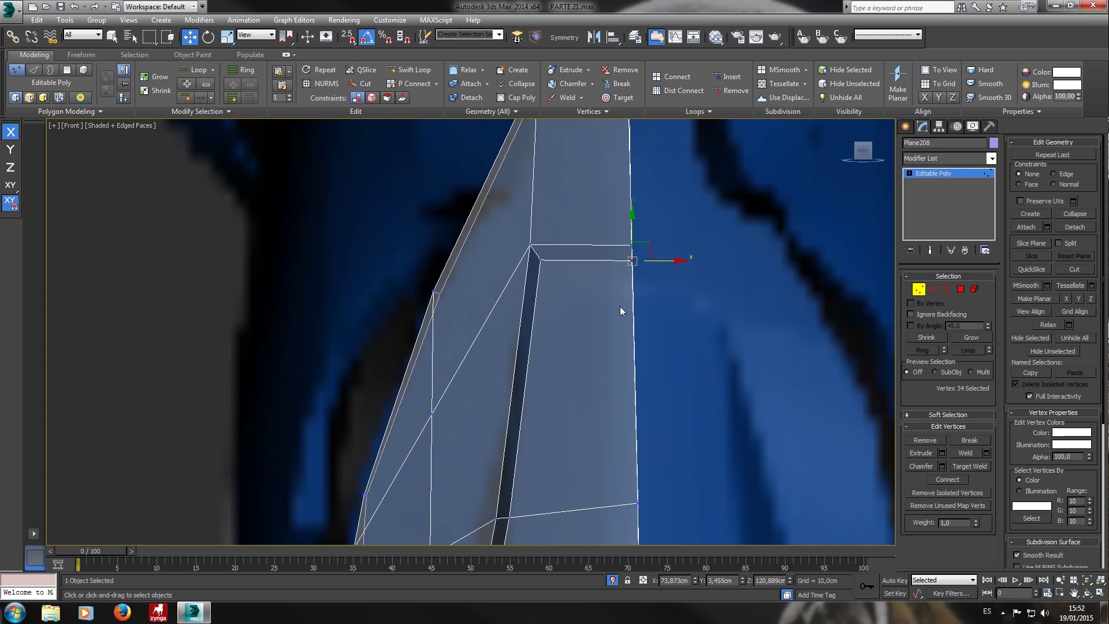
With the Edge constraint on, slide the recess's two lower vertices upward to make its bottom slope taller.
middle_drag(620, 307, 601, 130)
middle_drag(582, 325, 580, 264)
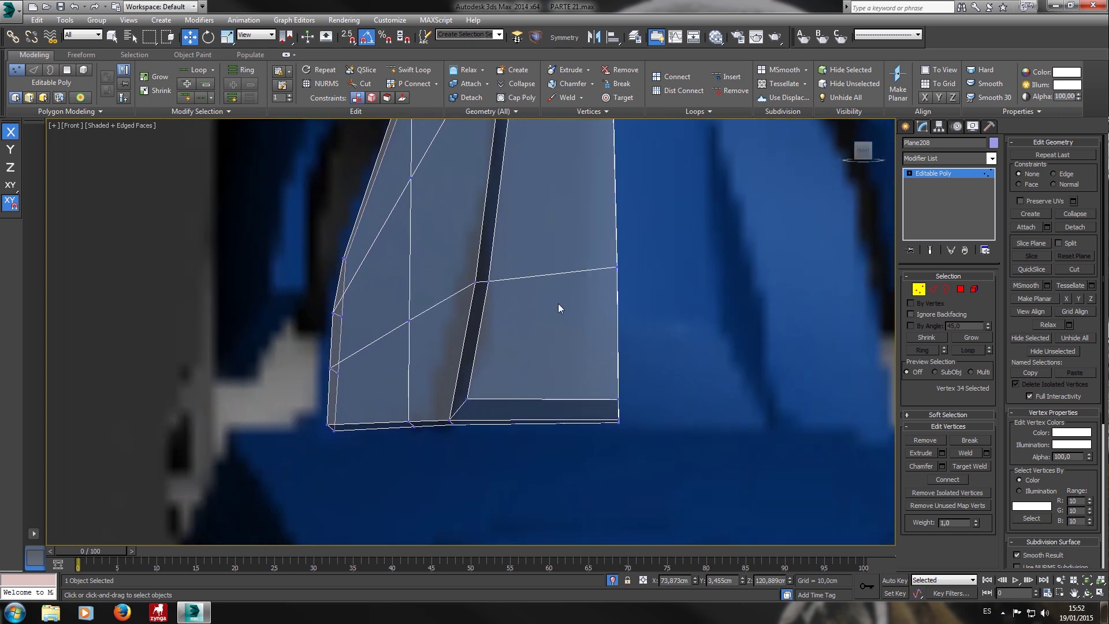
click(468, 400)
click(371, 98)
ctrl+click(623, 399)
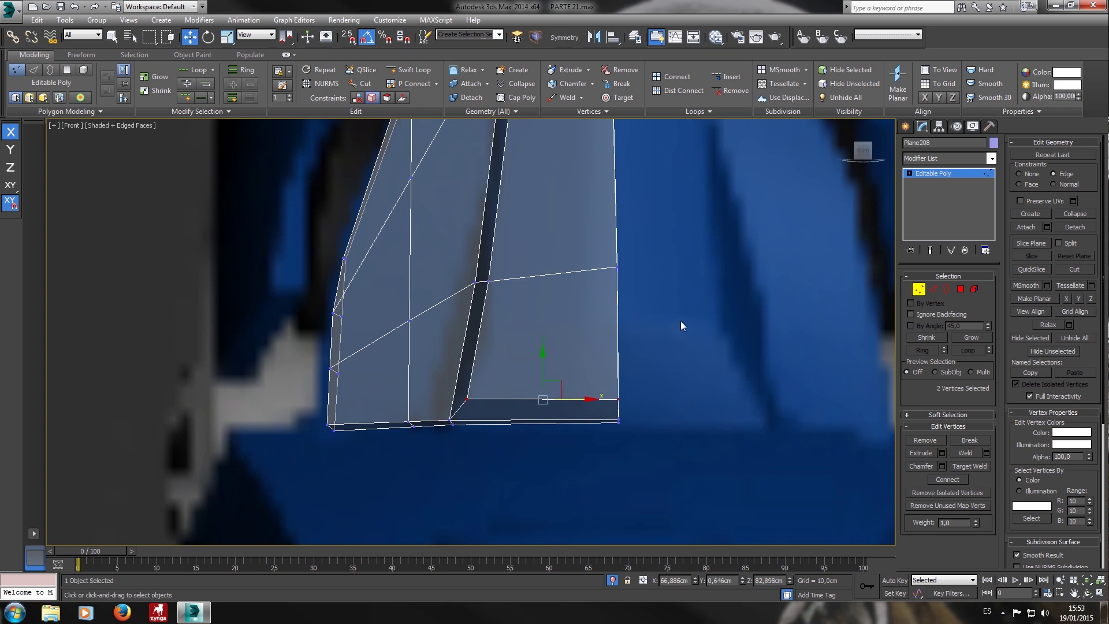
drag(550, 377, 554, 301)
Shift the recess's lower outer corner and its cross-row vertex toward the centre line, the latter about 1 cm, to widen the side slope.
click(500, 344)
click(482, 324)
drag(505, 324, 518, 325)
drag(490, 280, 533, 292)
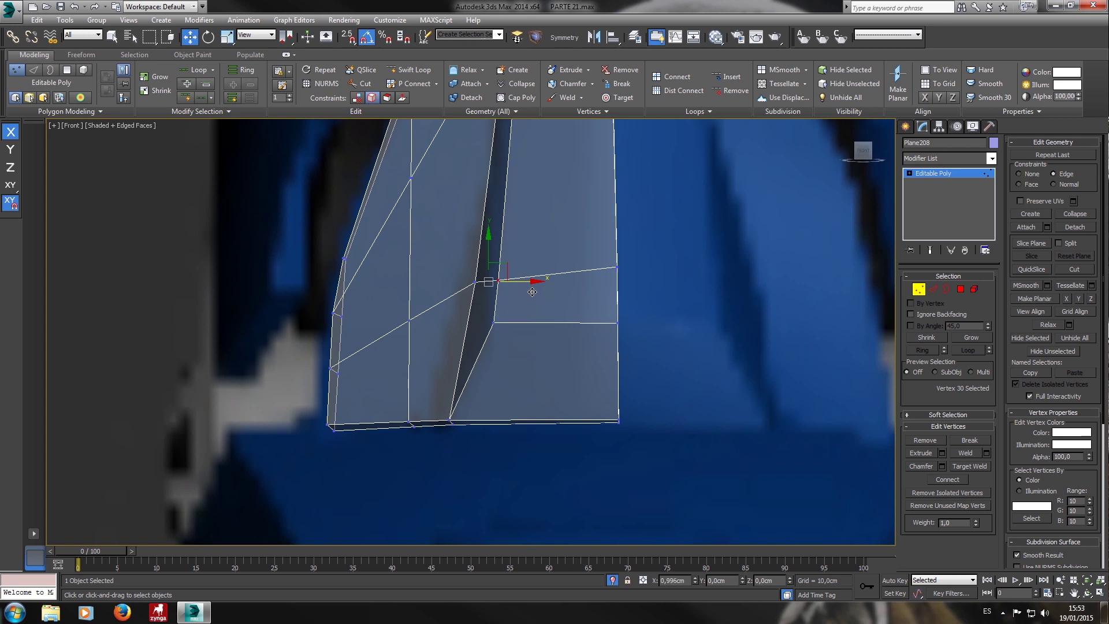
Slide the recess's two upper vertices down about 4 cm to lengthen its top slope.
middle_drag(547, 264, 557, 388)
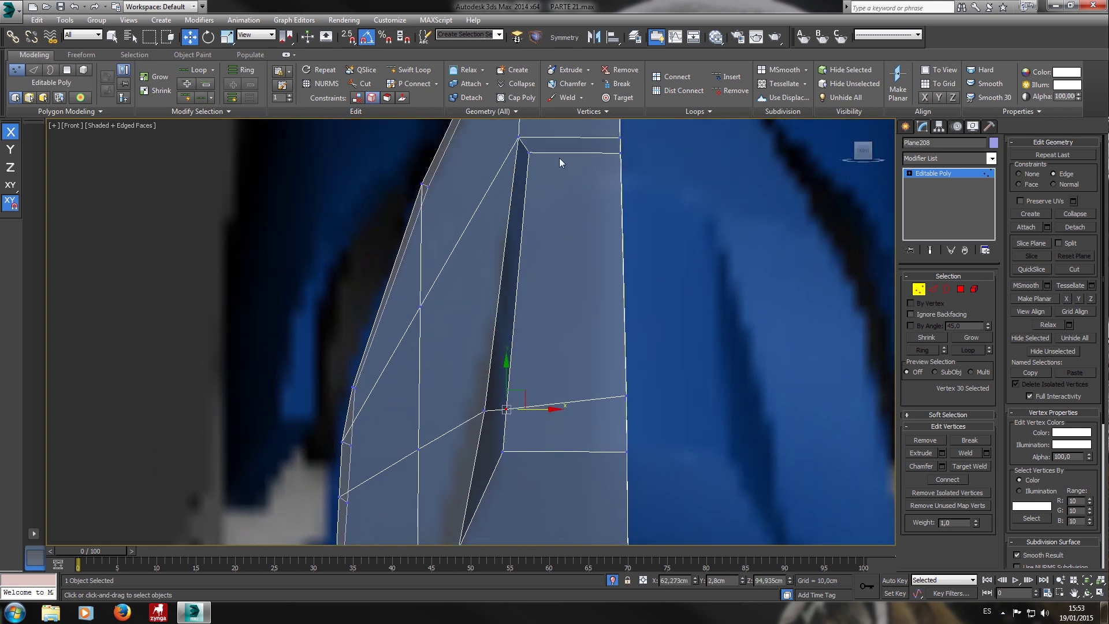
click(520, 151)
click(530, 152)
ctrl+click(622, 154)
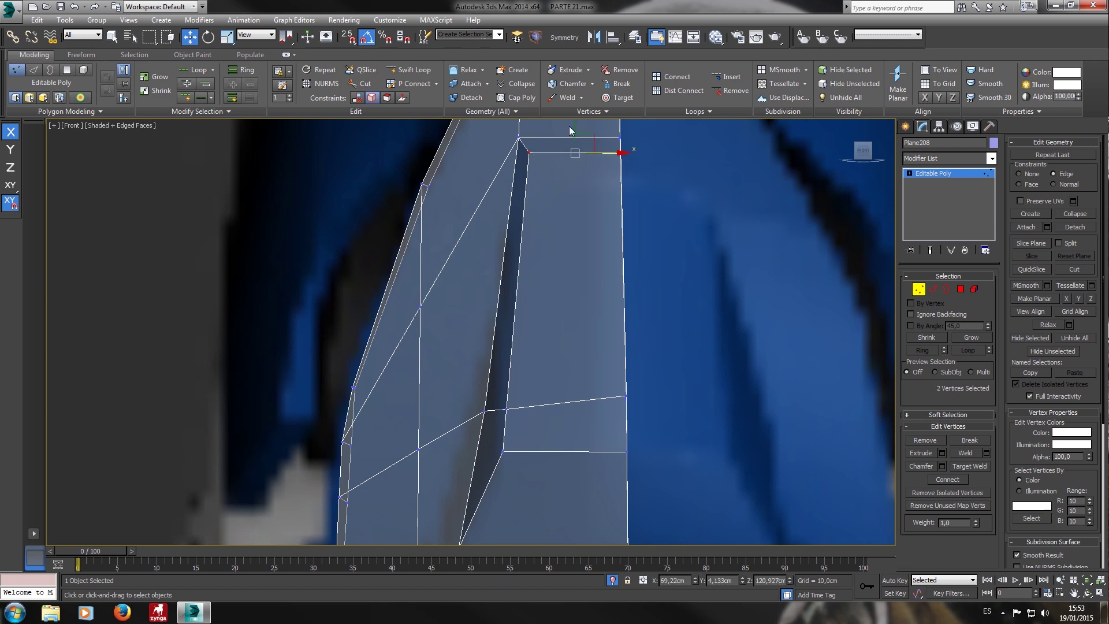
drag(575, 137, 580, 176)
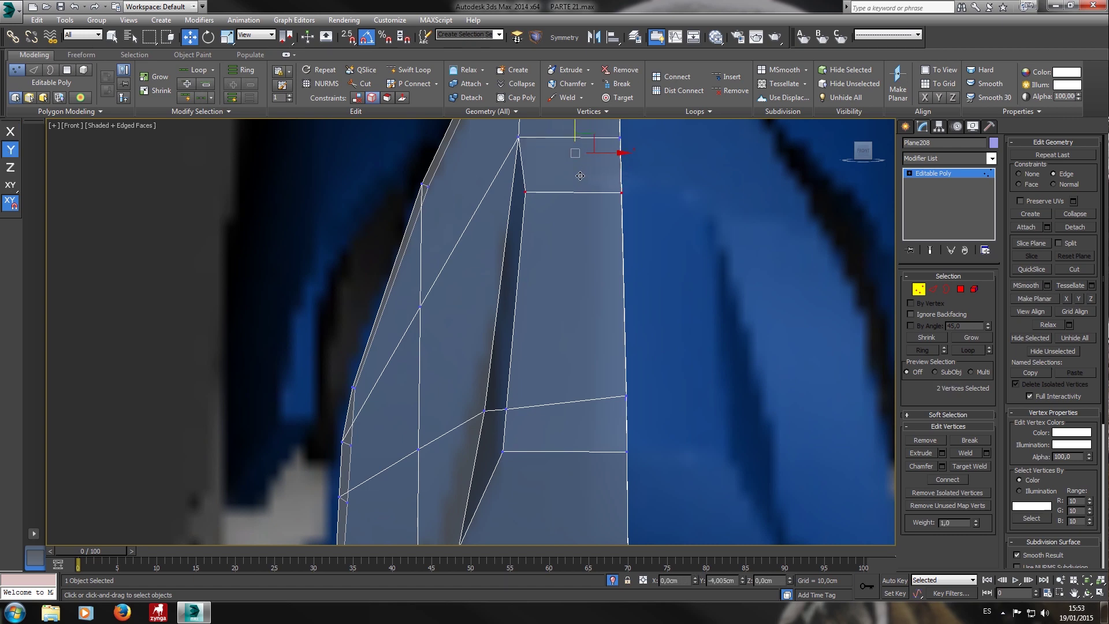
Level the recess's lower cross row and raise the adjoining vertex on the plate's outer panel slightly.
scroll(580, 176, down, 5)
scroll(584, 238, up, 4)
drag(540, 260, 544, 249)
click(500, 310)
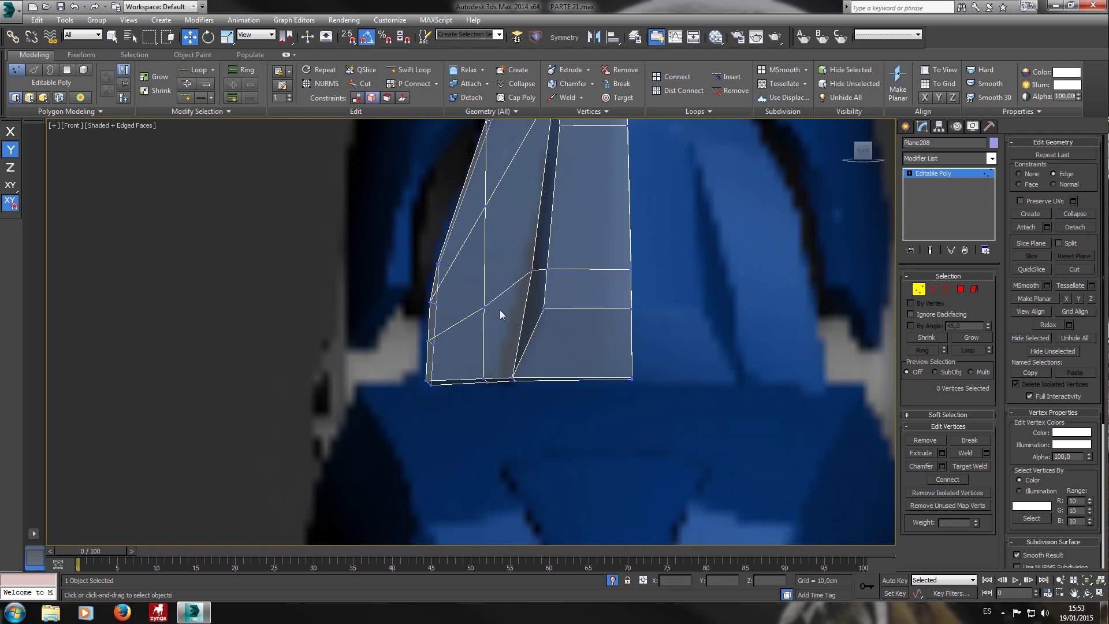
click(483, 301)
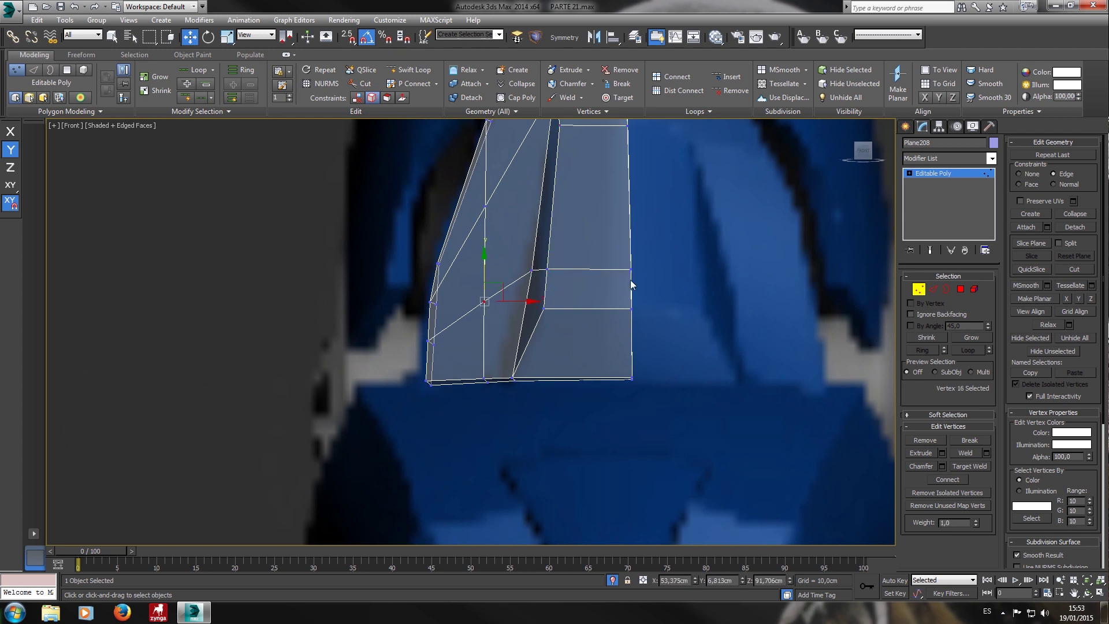
In the perspective view, select the edge loops outlining the front and back borders of the plate.
key(p)
key(z)
key(F3)
scroll(585, 361, down, 3)
scroll(596, 382, down, 5)
key(F3)
mouse_move(605, 389)
middle_down()
mouse_move(490, 412)
mouse_move(473, 401)
mouse_move(517, 416)
mouse_move(526, 393)
middle_up()
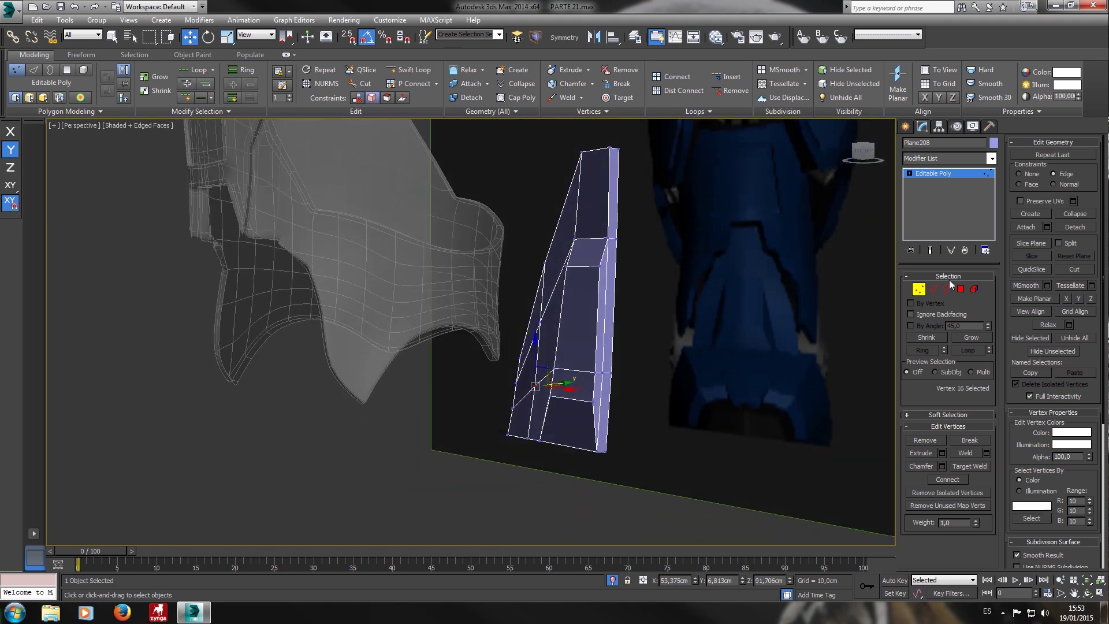
click(934, 289)
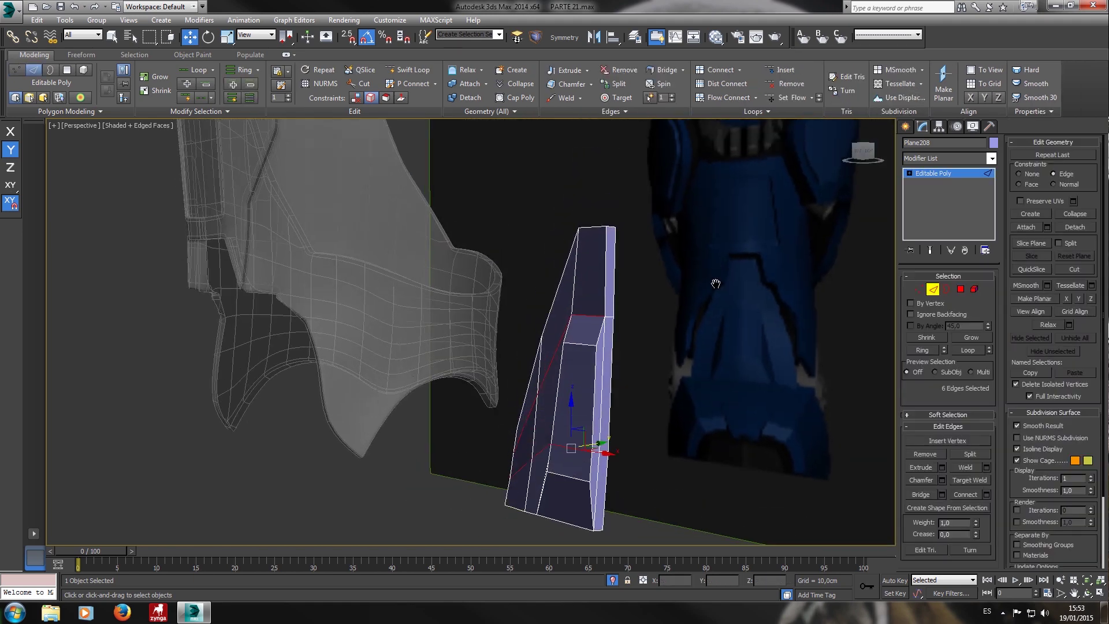
scroll(584, 315, up, 6)
click(691, 326)
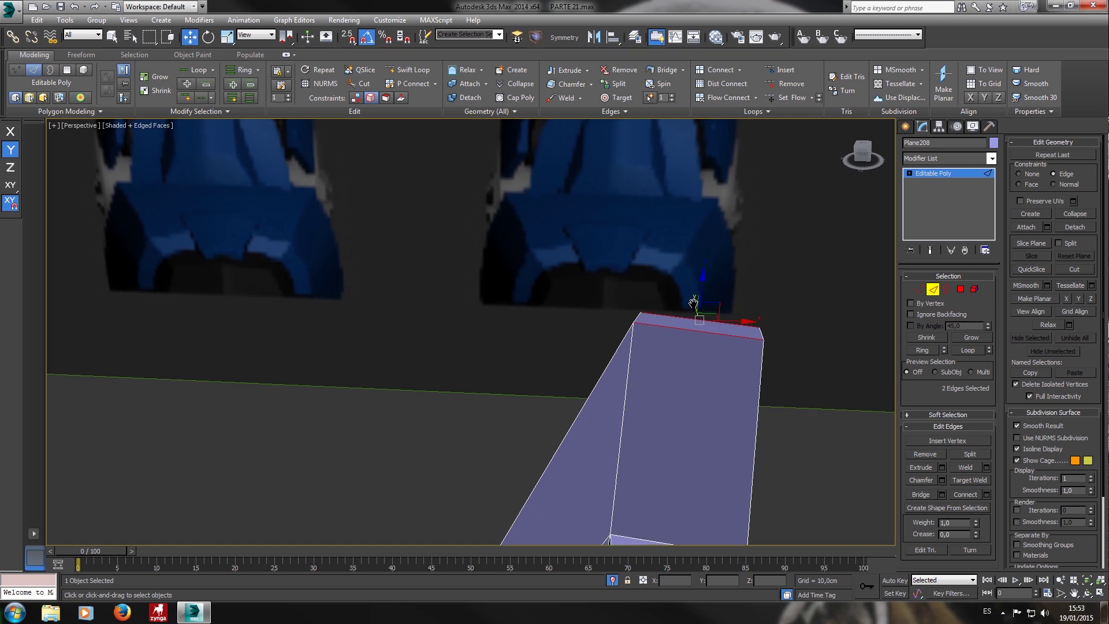
alt+middle_drag(692, 326, 722, 331)
ctrl+drag(625, 466, 561, 442)
key(F3)
middle_drag(581, 434, 536, 294)
click(205, 71)
middle_drag(503, 420, 522, 199)
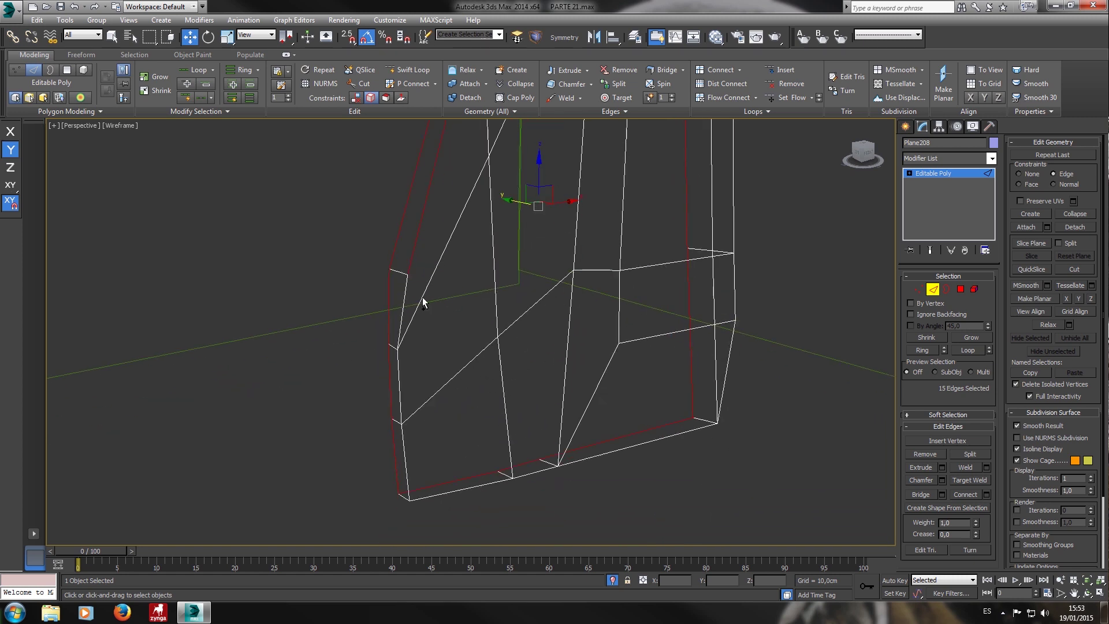
alt+middle_drag(446, 533, 453, 508)
ctrl+click(595, 457)
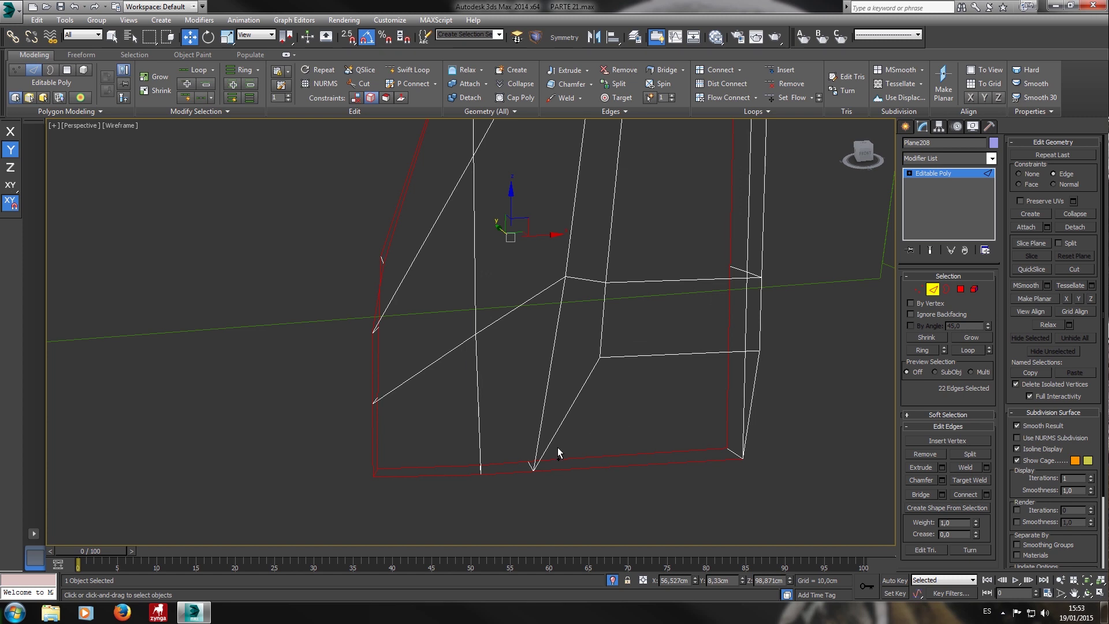
Add the recess's side, bottom and centre-side edges and the plate's bottom centre-side corner edge to the edge selection.
ctrl+drag(619, 401, 595, 346)
ctrl+drag(657, 234, 549, 234)
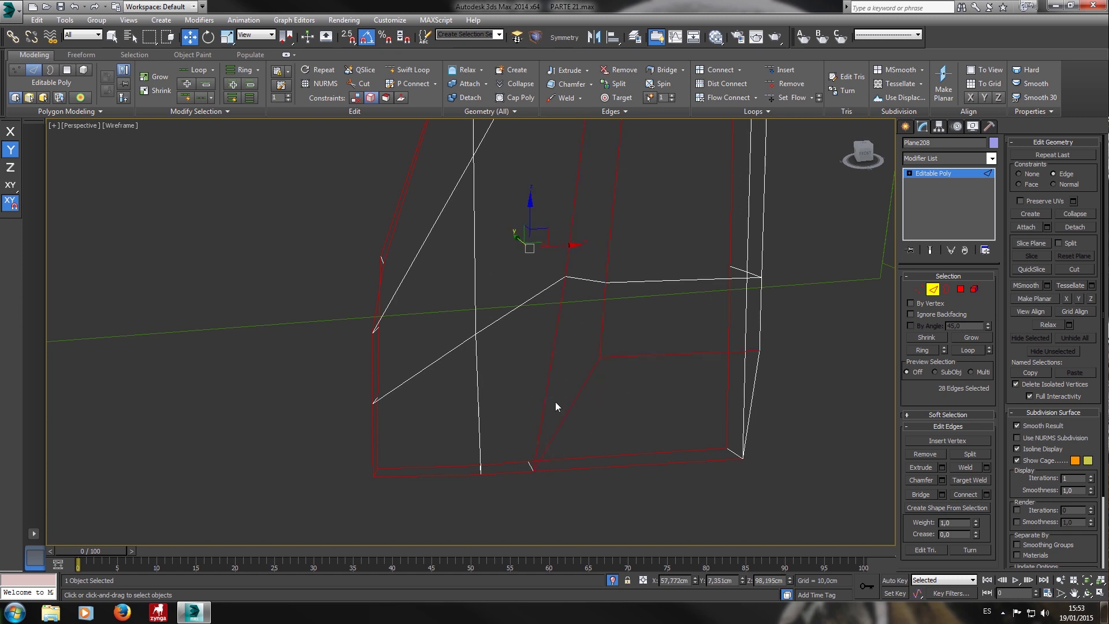
alt+middle_drag(602, 411, 605, 330)
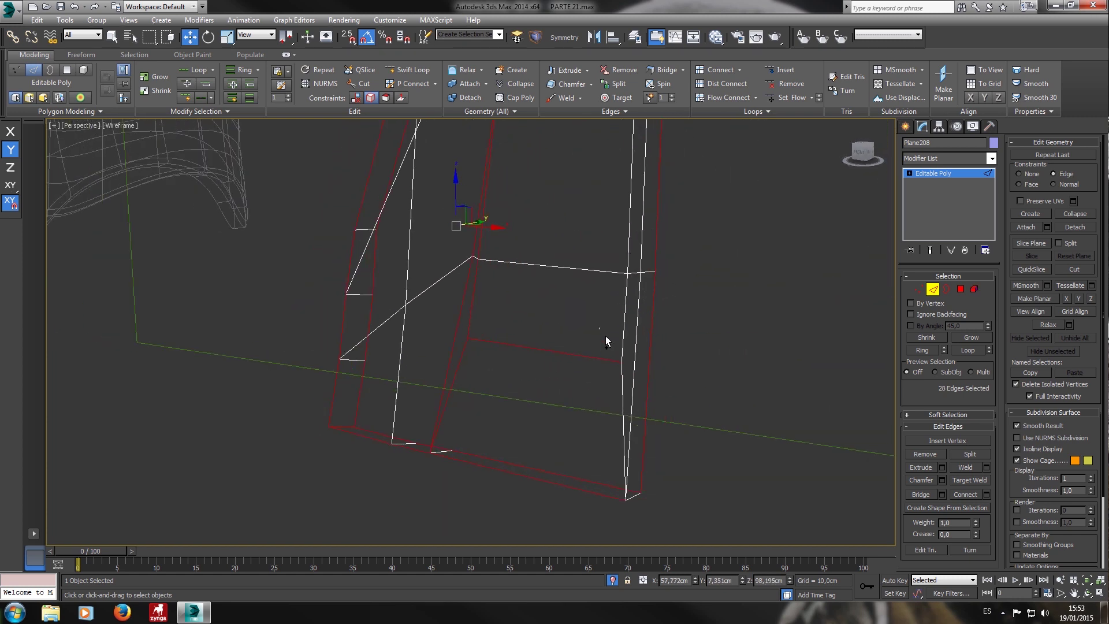
ctrl+drag(629, 391, 630, 393)
ctrl+click(641, 506)
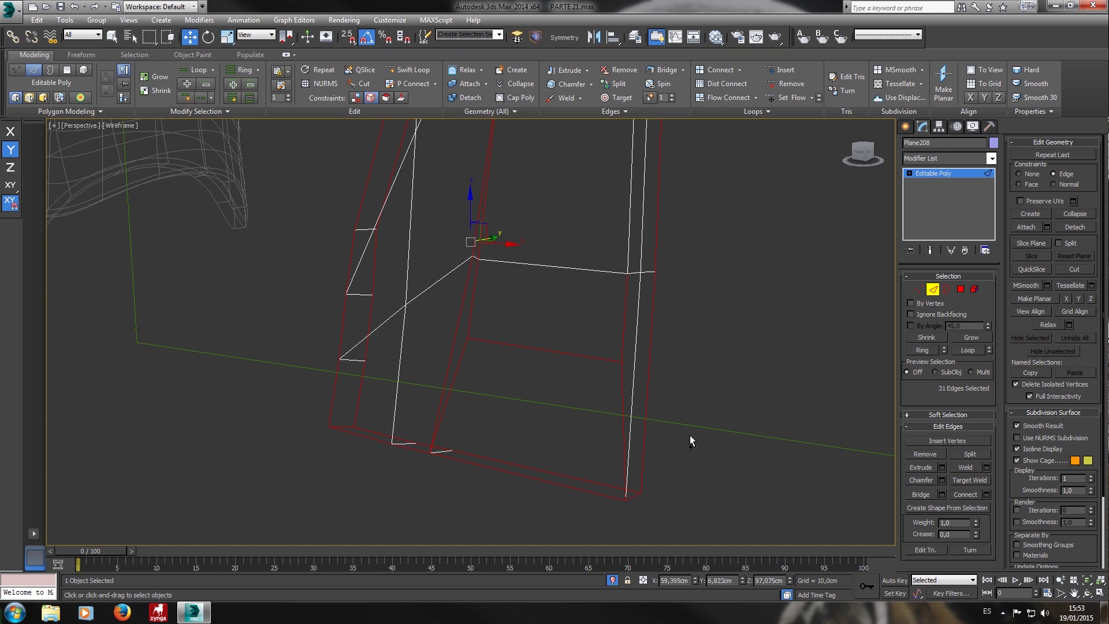
alt+middle_drag(685, 453, 643, 479)
ctrl+click(621, 422)
ctrl+click(613, 214)
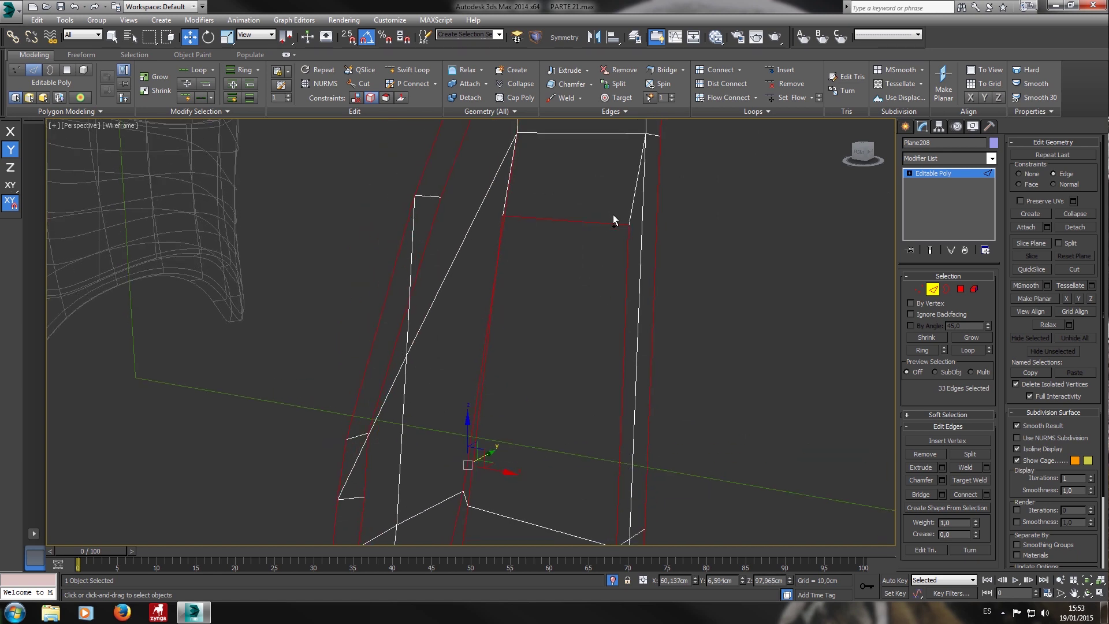
ctrl+drag(636, 254, 636, 254)
Add the remaining edges around the recess's top slope and the plate's upper centre-side section to the selection.
alt+middle_drag(636, 254, 616, 325)
ctrl+click(554, 310)
ctrl+drag(498, 366, 497, 366)
alt+middle_drag(539, 256, 687, 299)
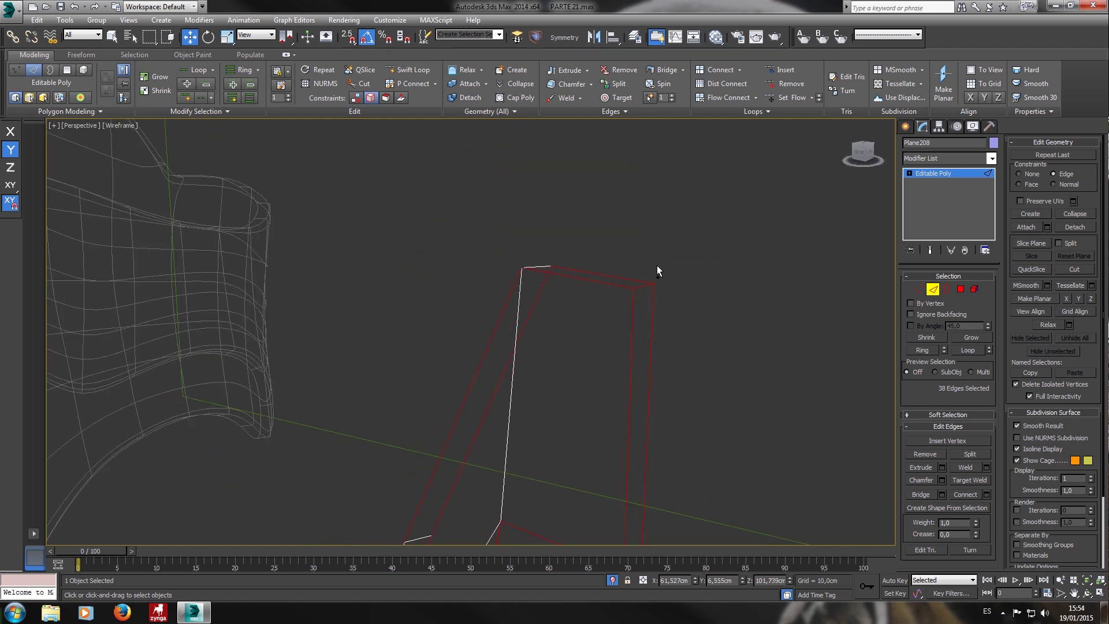
Chamfer the selected edges by 0.1 cm with 2 segments.
key(F3)
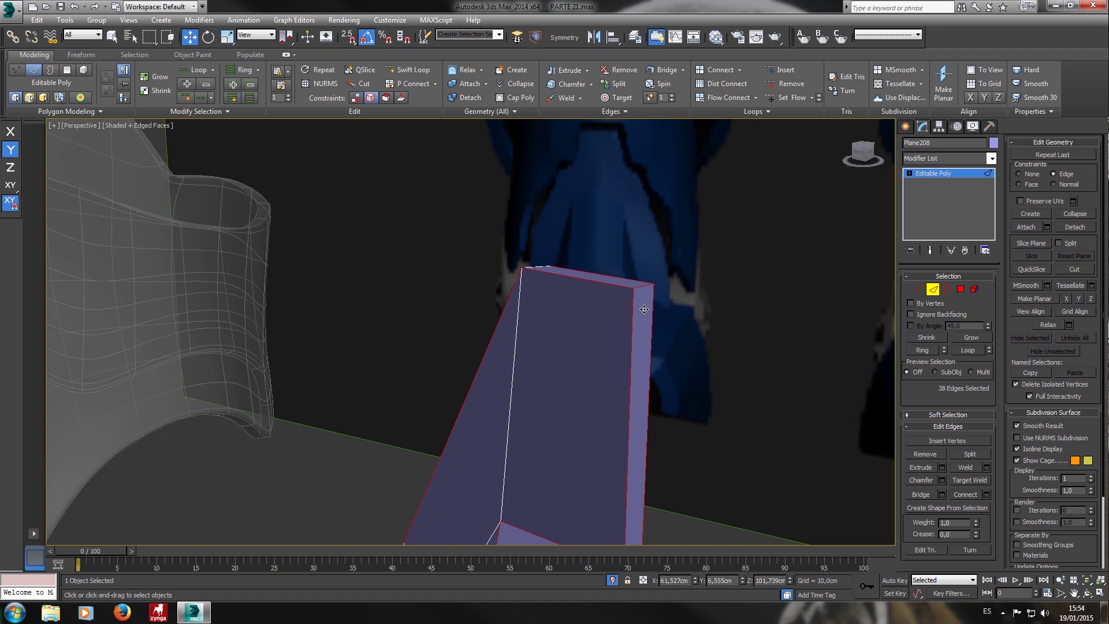
alt+middle_drag(646, 321, 647, 283)
right_click(645, 280)
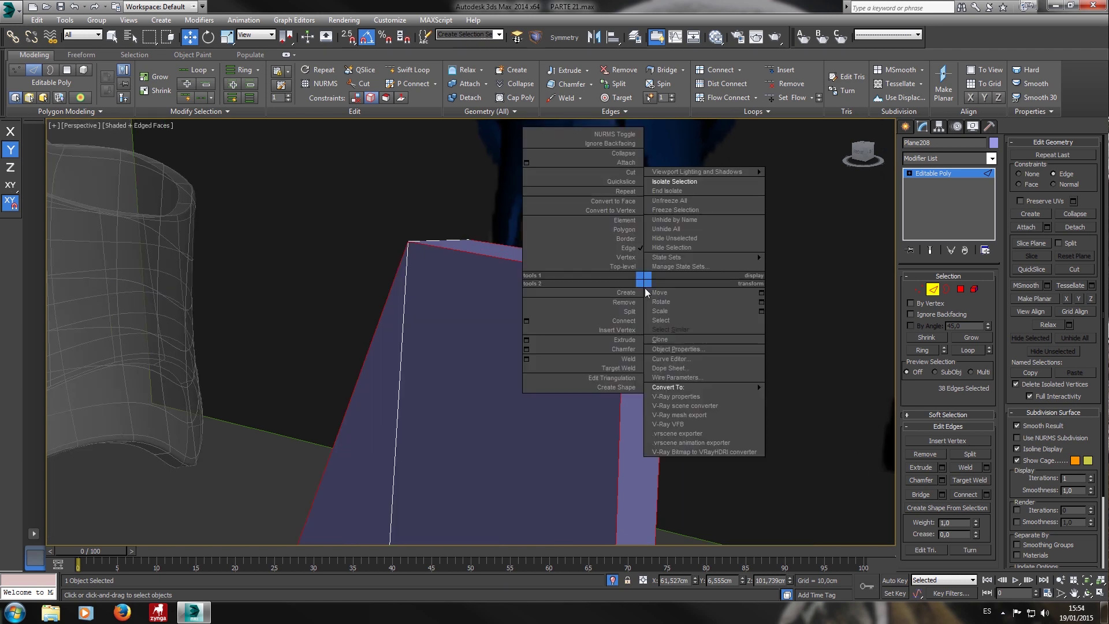
click(526, 349)
text(0,1)
key(Return)
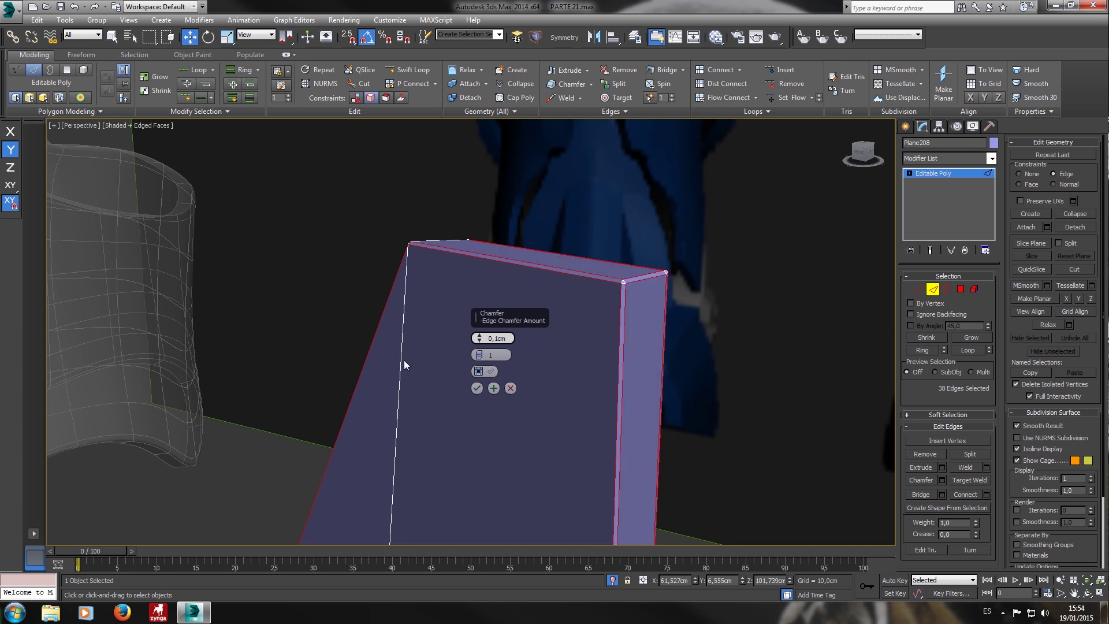
click(480, 353)
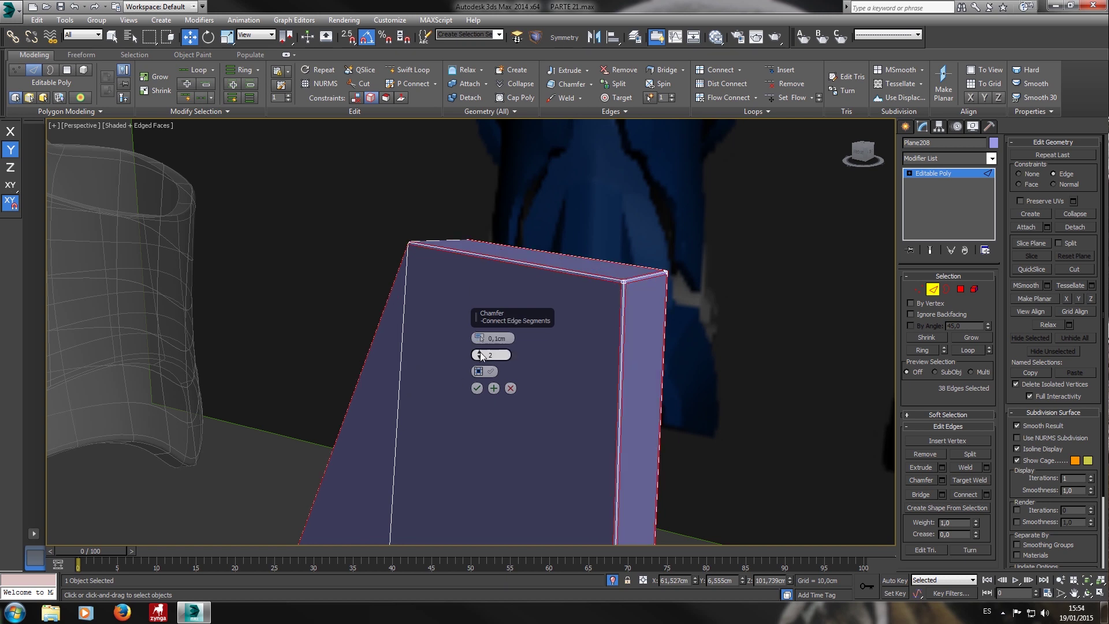
click(477, 389)
Inspect the chamfered corners around the recess and the plate's lower end up close, and leave edge editing.
scroll(723, 277, up, 8)
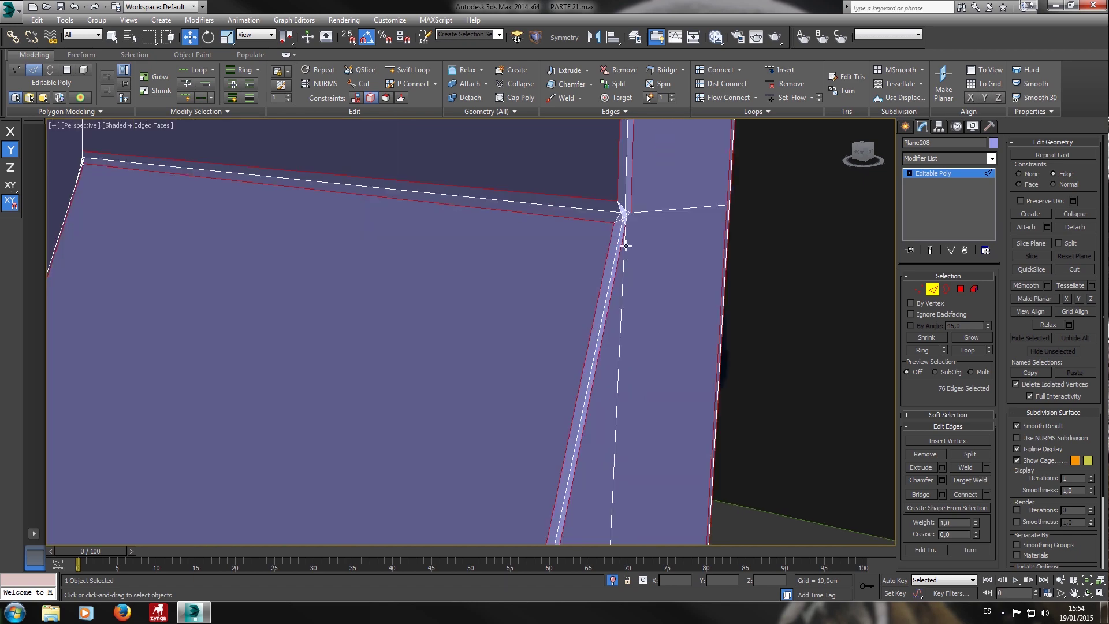
scroll(626, 245, down, 6)
alt+middle_drag(633, 278, 454, 227)
scroll(453, 225, up, 10)
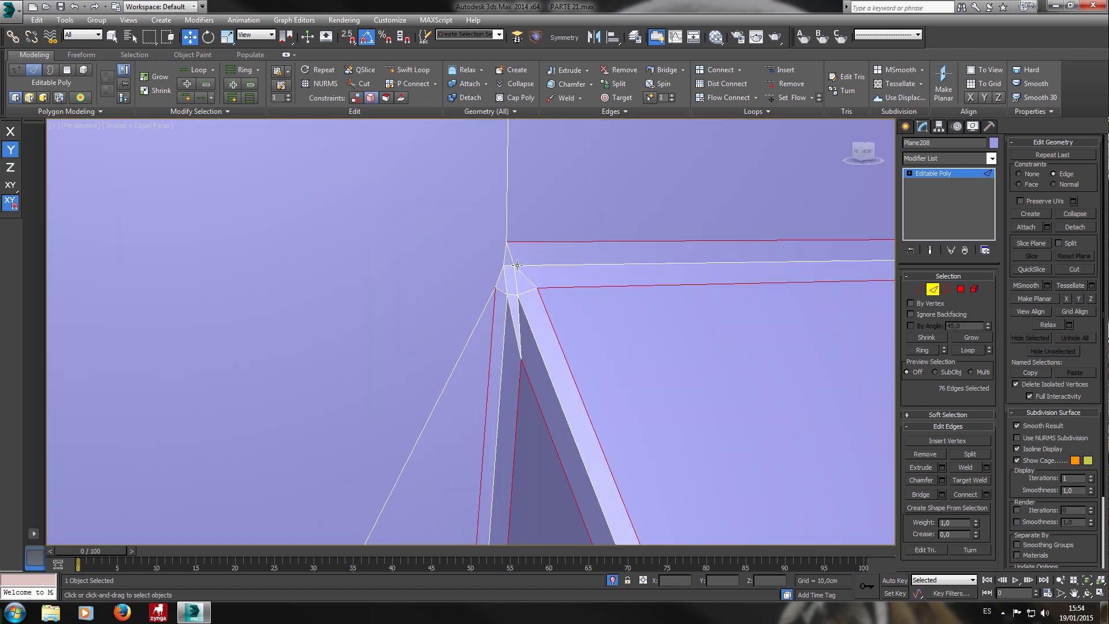
scroll(517, 265, down, 8)
middle_drag(565, 429, 542, 300)
scroll(543, 299, up, 4)
scroll(545, 292, down, 8)
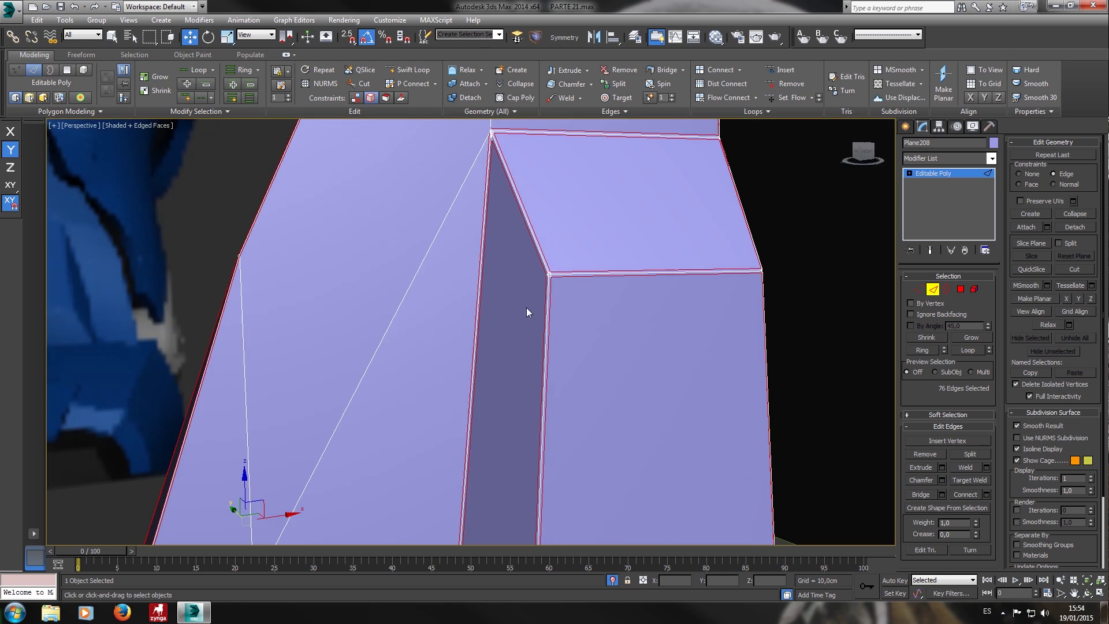
middle_drag(542, 398, 530, 181)
middle_drag(529, 419, 543, 297)
scroll(606, 317, up, 3)
scroll(605, 316, down, 5)
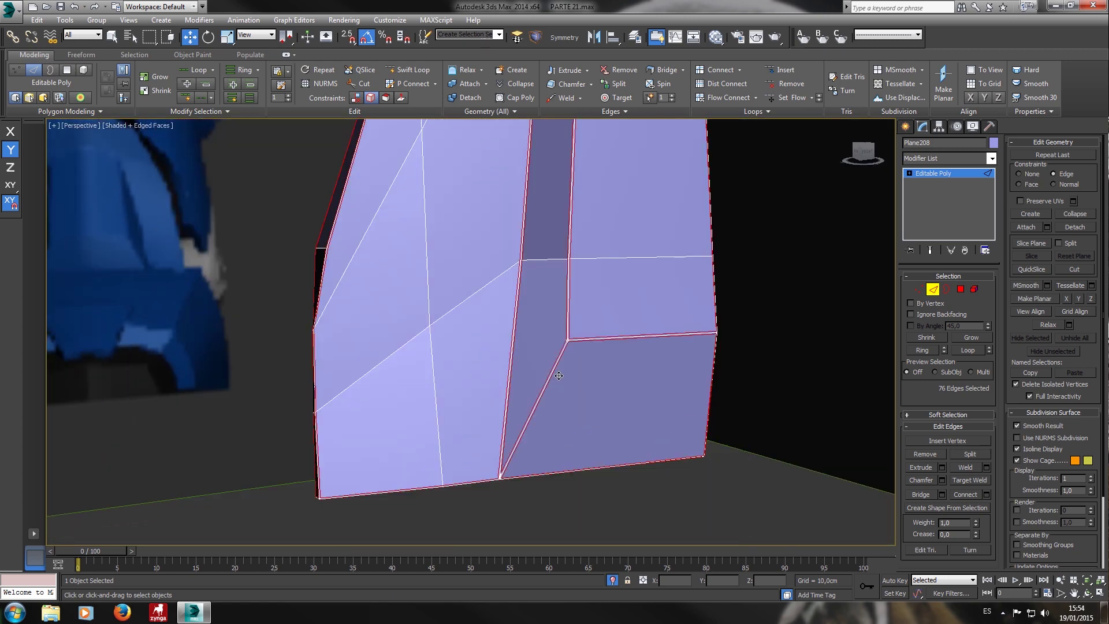
alt+middle_drag(605, 317, 495, 372)
scroll(494, 372, up, 6)
alt+middle_drag(555, 325, 525, 355)
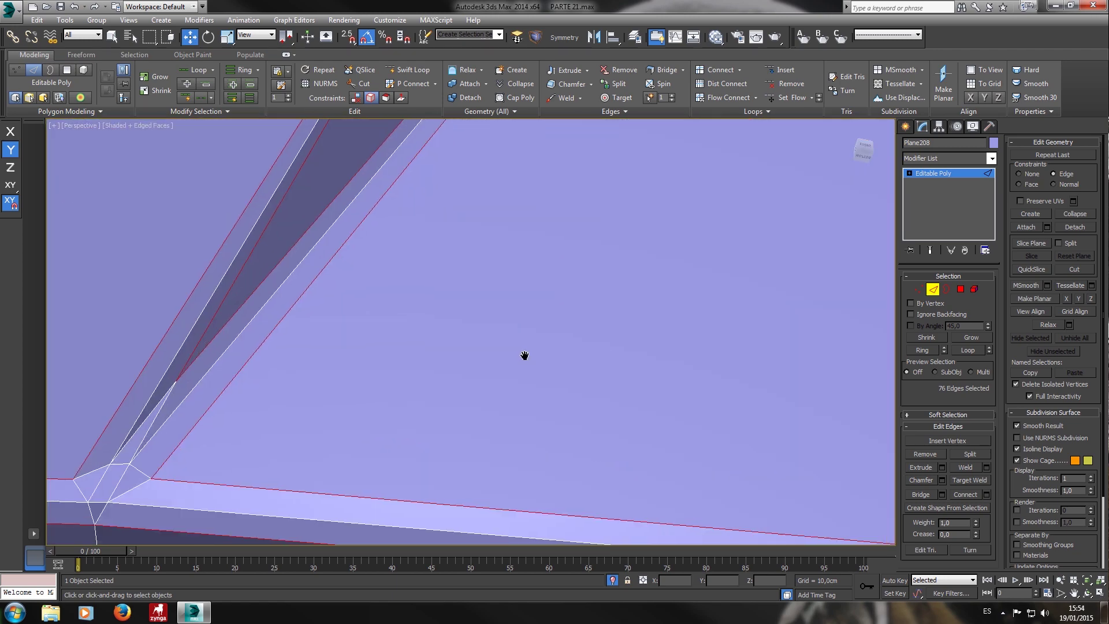
scroll(525, 355, down, 5)
alt+middle_drag(620, 355, 466, 432)
scroll(467, 432, down, 5)
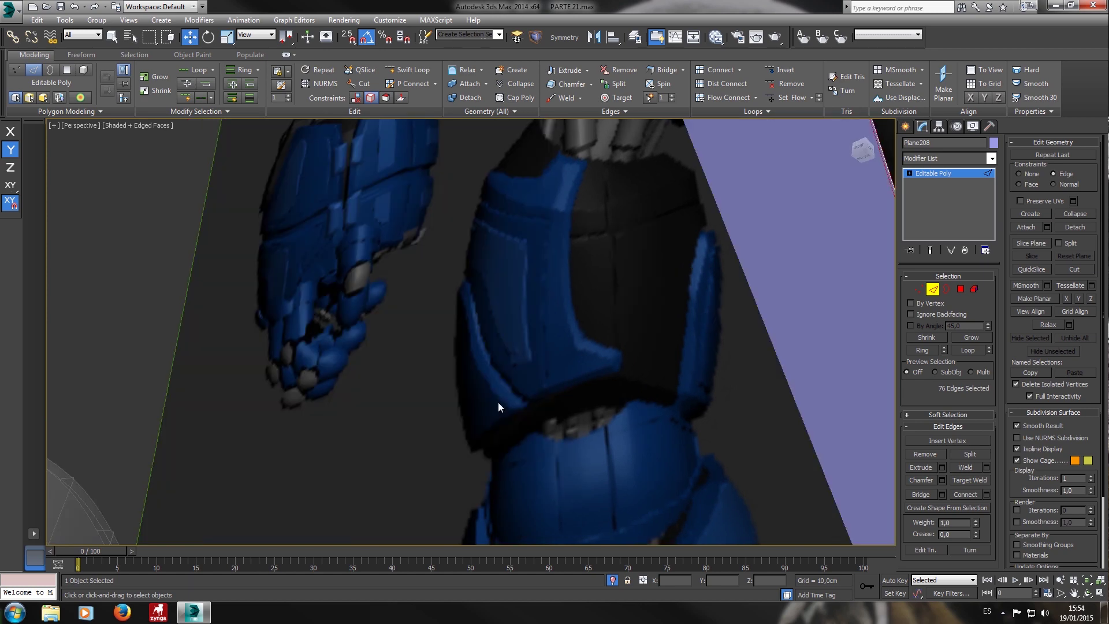
scroll(488, 404, up, 5)
click(934, 289)
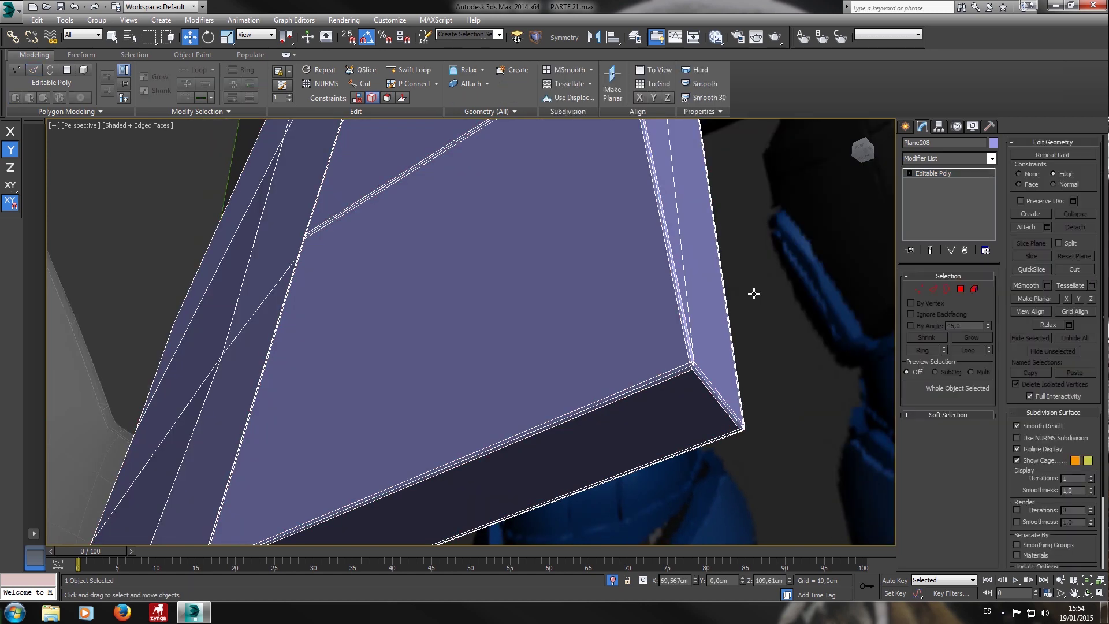
Apply a Symmetry modifier to the plate in the front view, mirrored across the X axis with Flip enabled.
key(f)
click(925, 157)
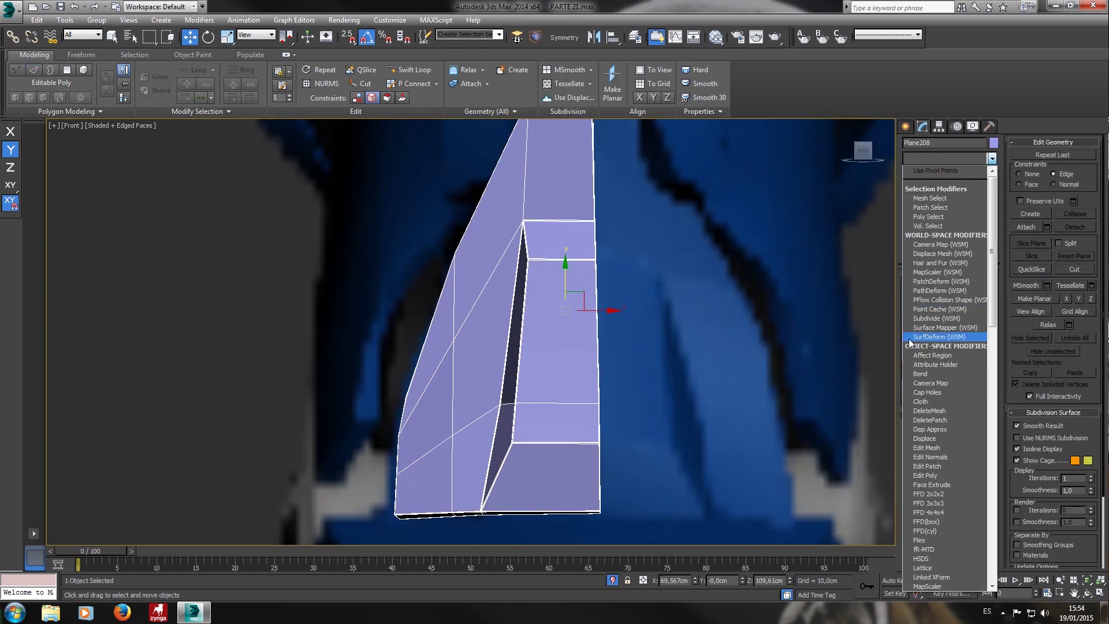
key(s)
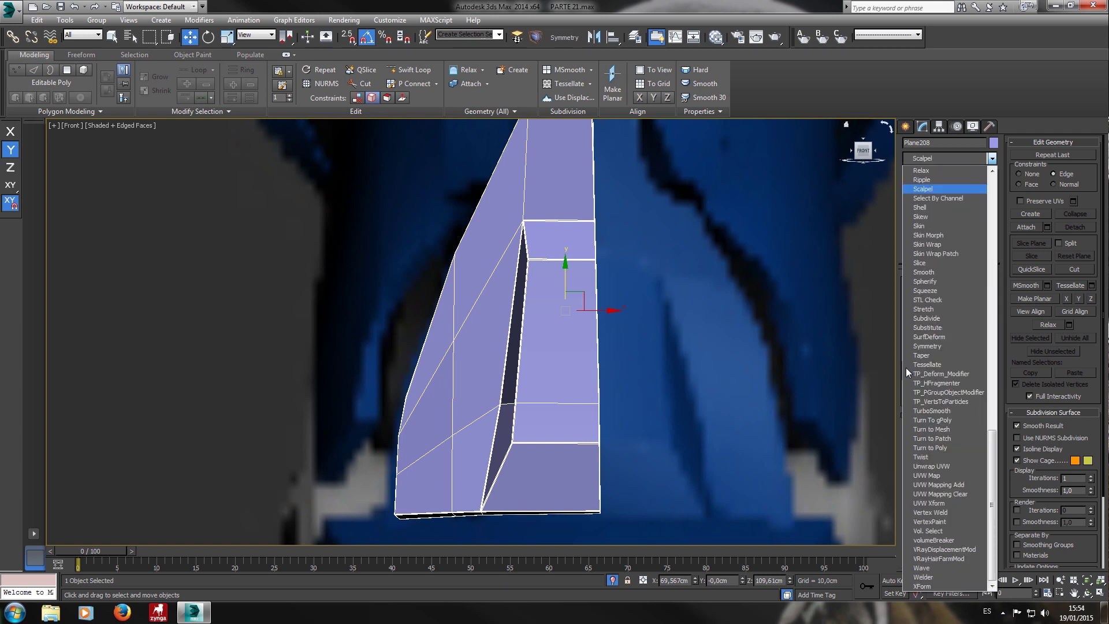
click(925, 347)
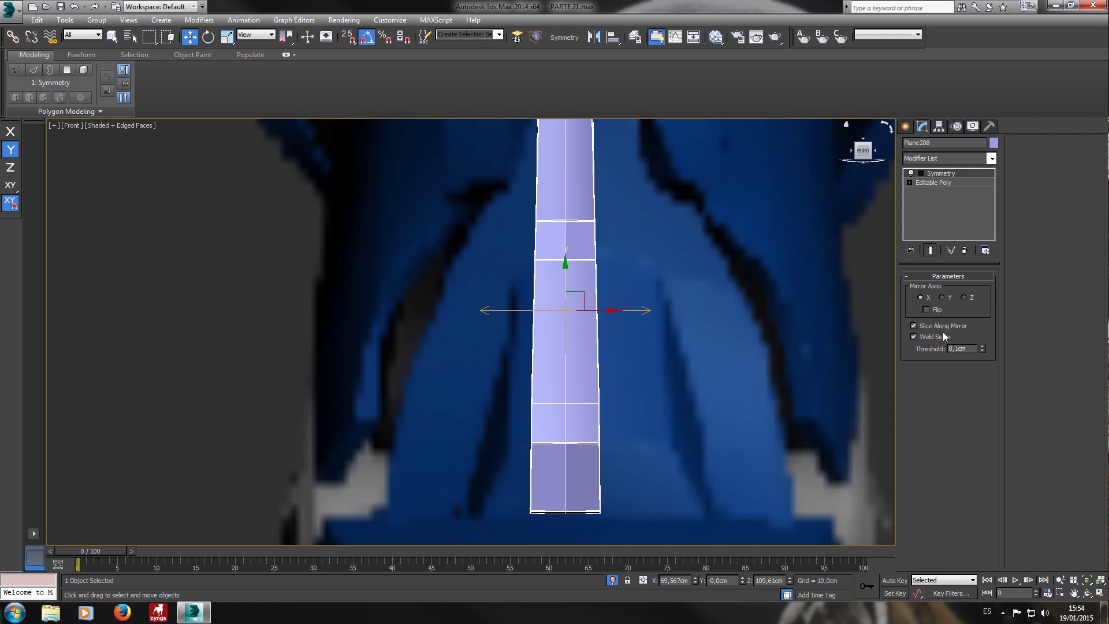
click(938, 308)
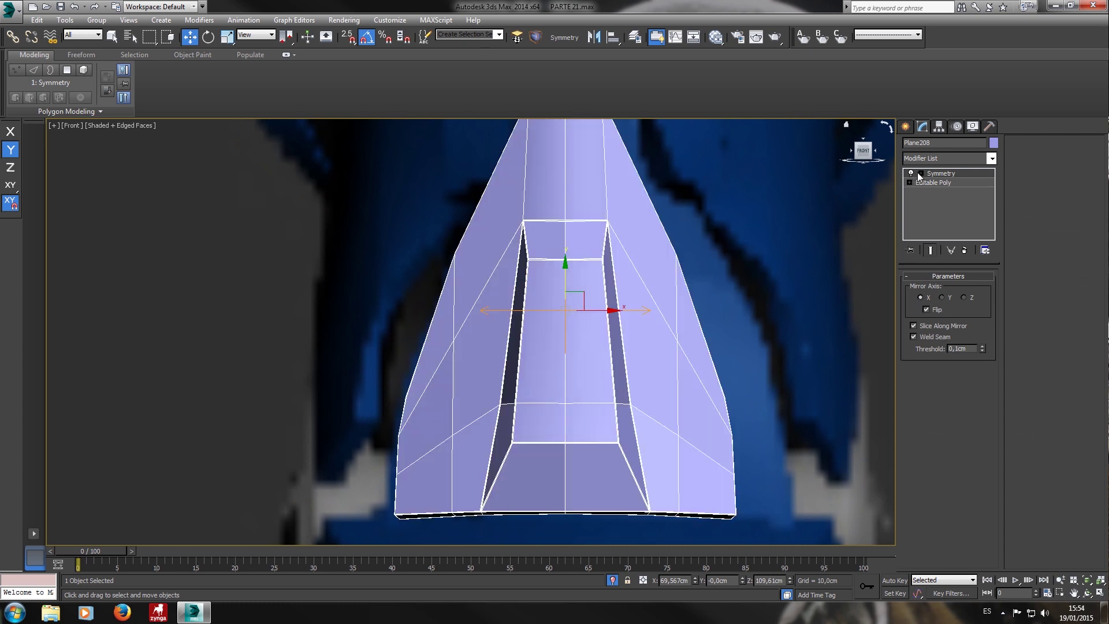
Shift the Symmetry mirror plane about 3.51 cm along X to widen the mirrored plate to the reference.
click(938, 183)
middle_drag(704, 290, 642, 332)
scroll(543, 363, down, 2)
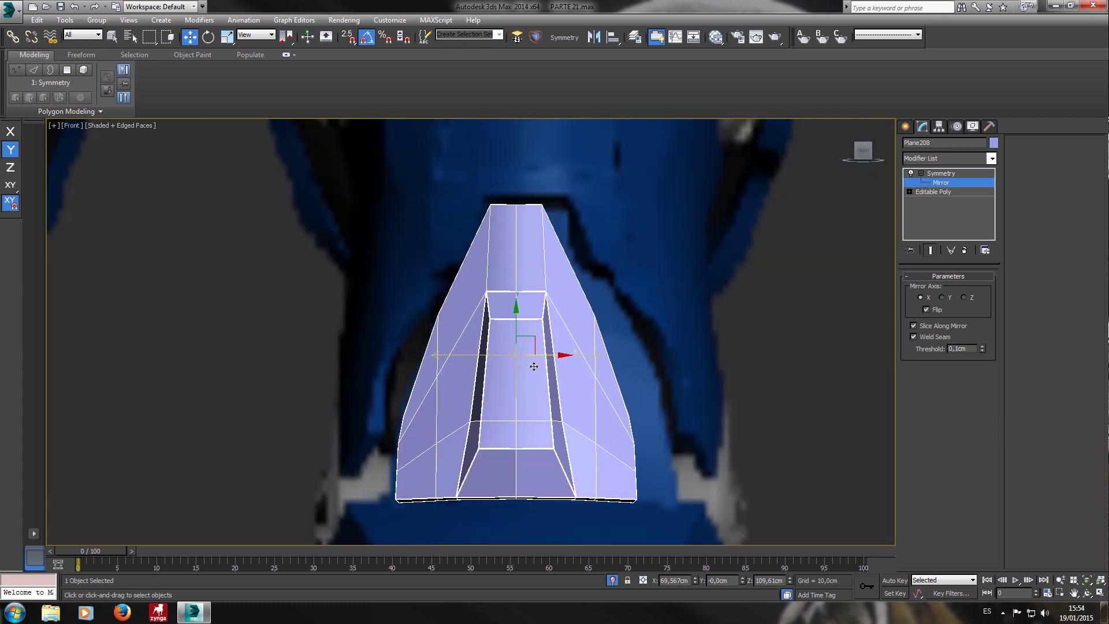
drag(546, 367, 564, 366)
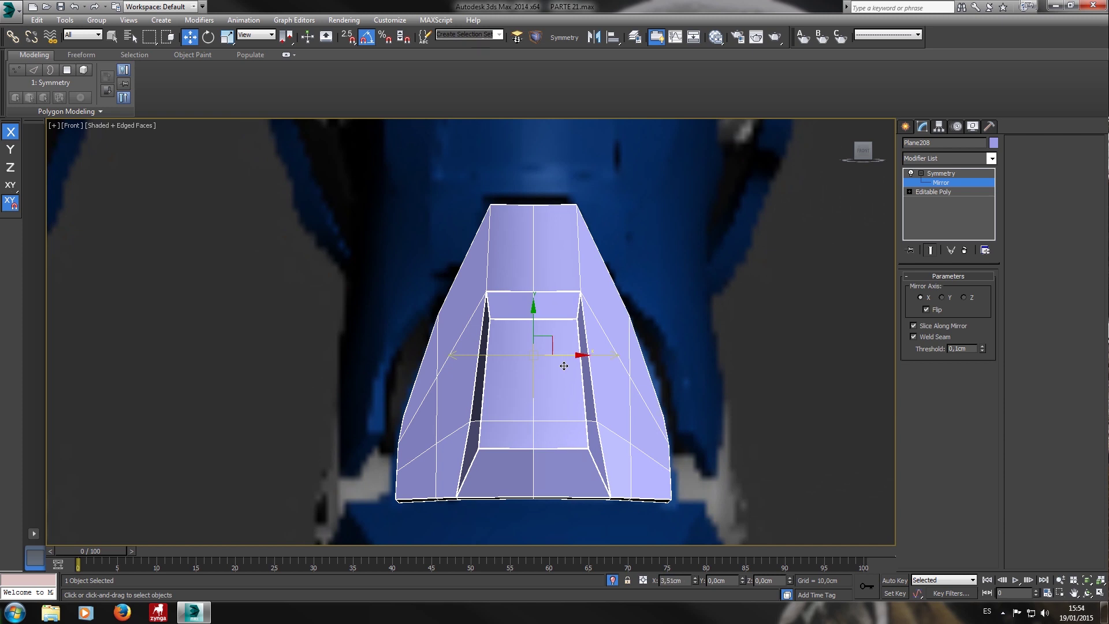
Add a MeshSmooth modifier above Symmetry with 2 iterations and check the smoothed plate in perspective.
click(945, 172)
click(991, 159)
scroll(932, 497, down, 5)
text(esh)
key(Down)
key(Return)
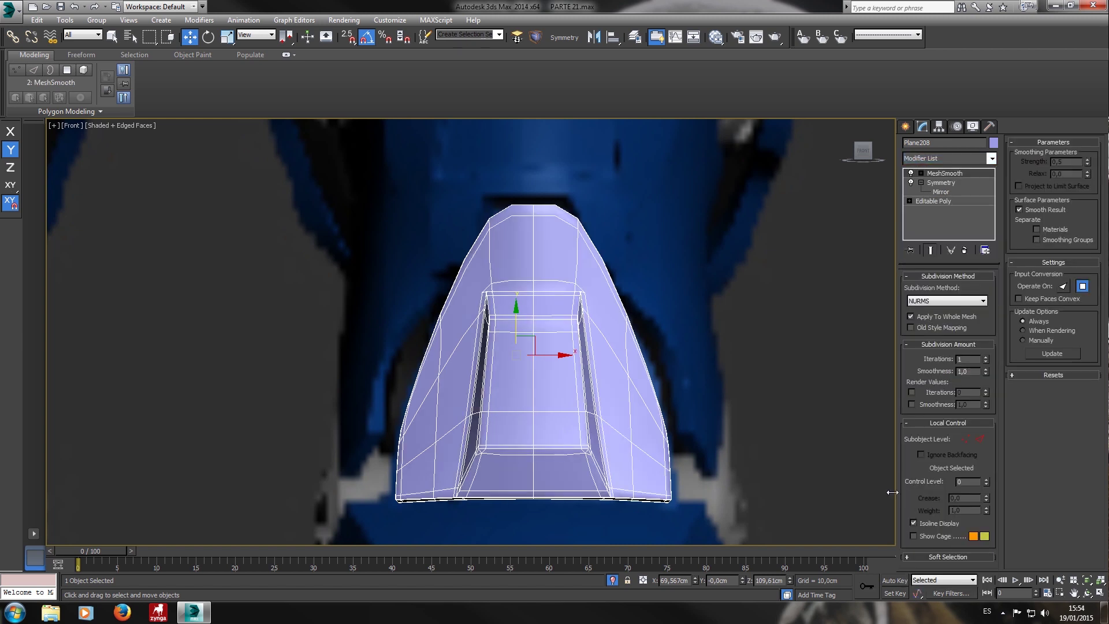
click(986, 356)
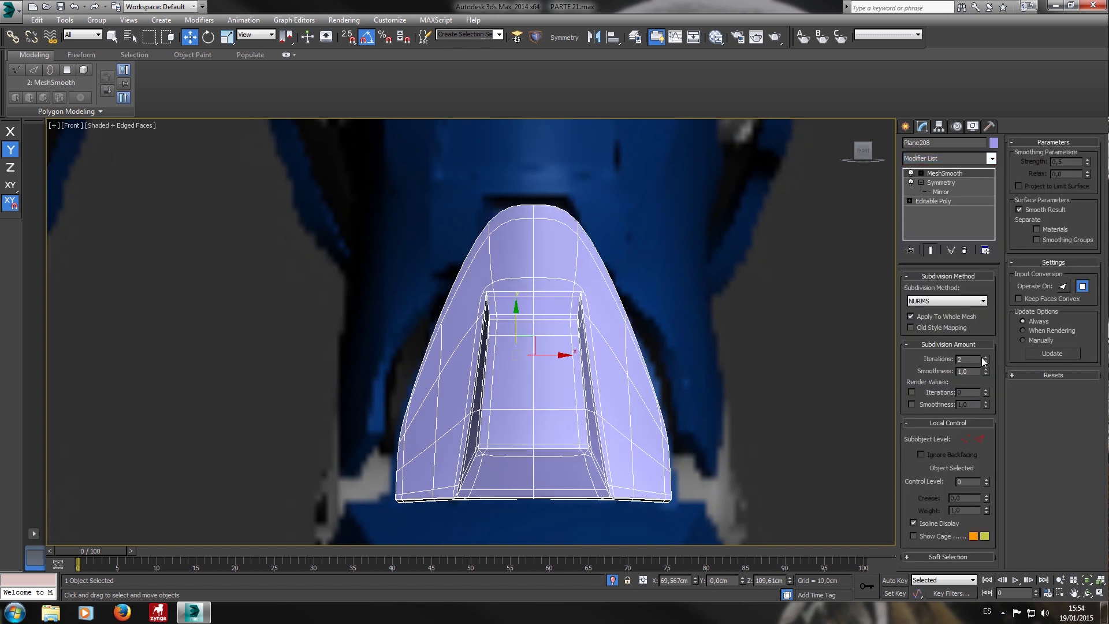
key(p)
scroll(697, 371, down, 2)
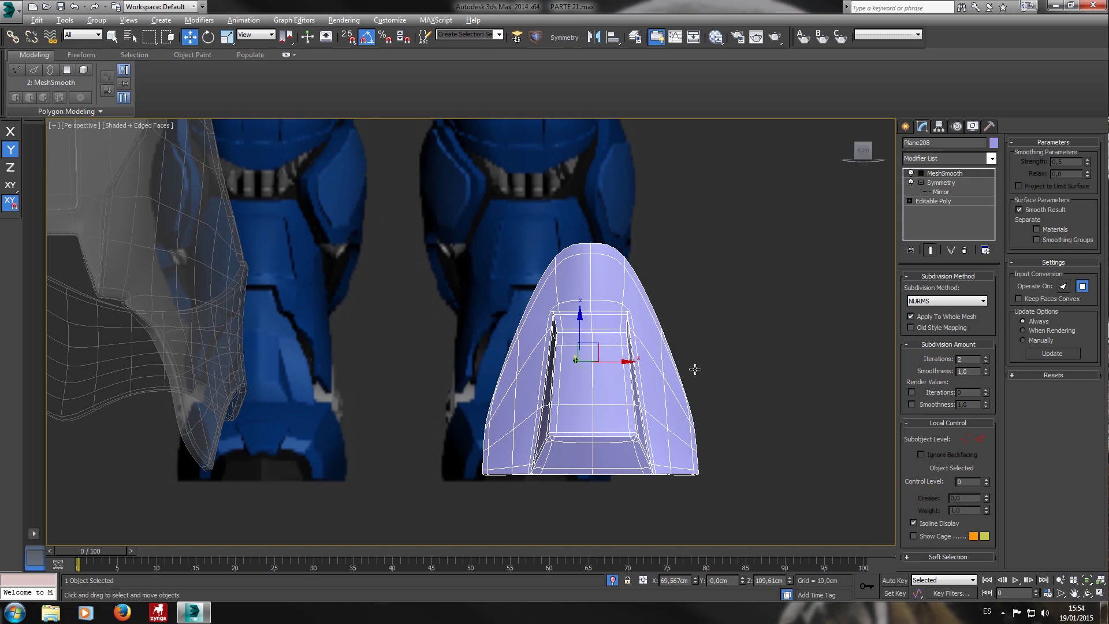
alt+middle_drag(696, 370, 688, 301)
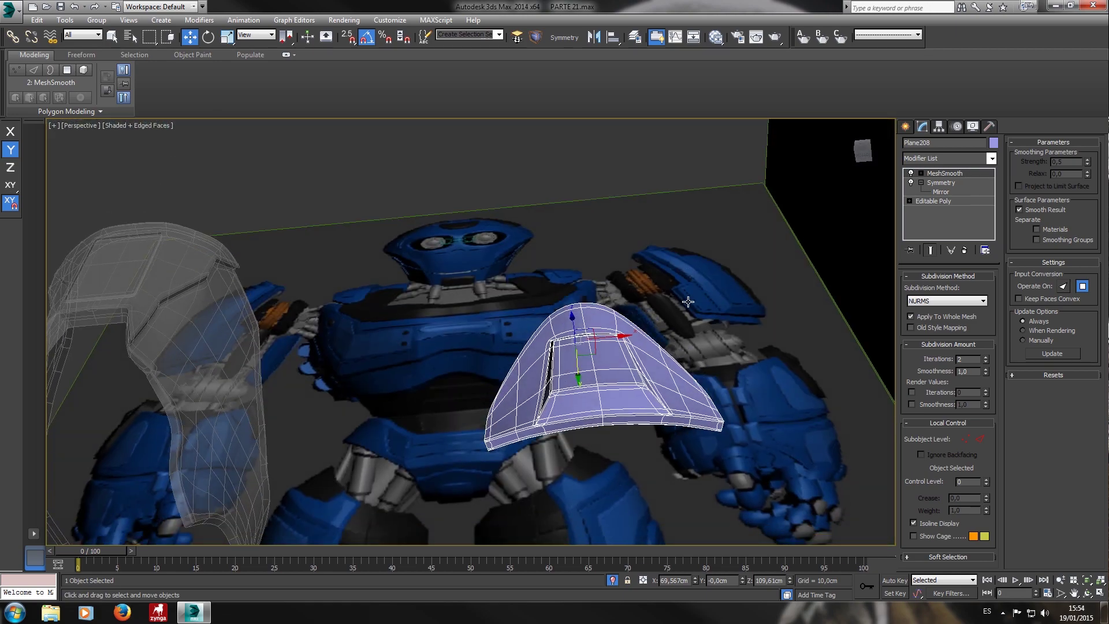
Move the smoothed plate along X onto the green shin armor, centred beneath its notch.
key(f)
scroll(580, 336, down, 5)
middle_drag(595, 339, 713, 341)
drag(722, 352, 480, 349)
click(479, 349)
click(481, 351)
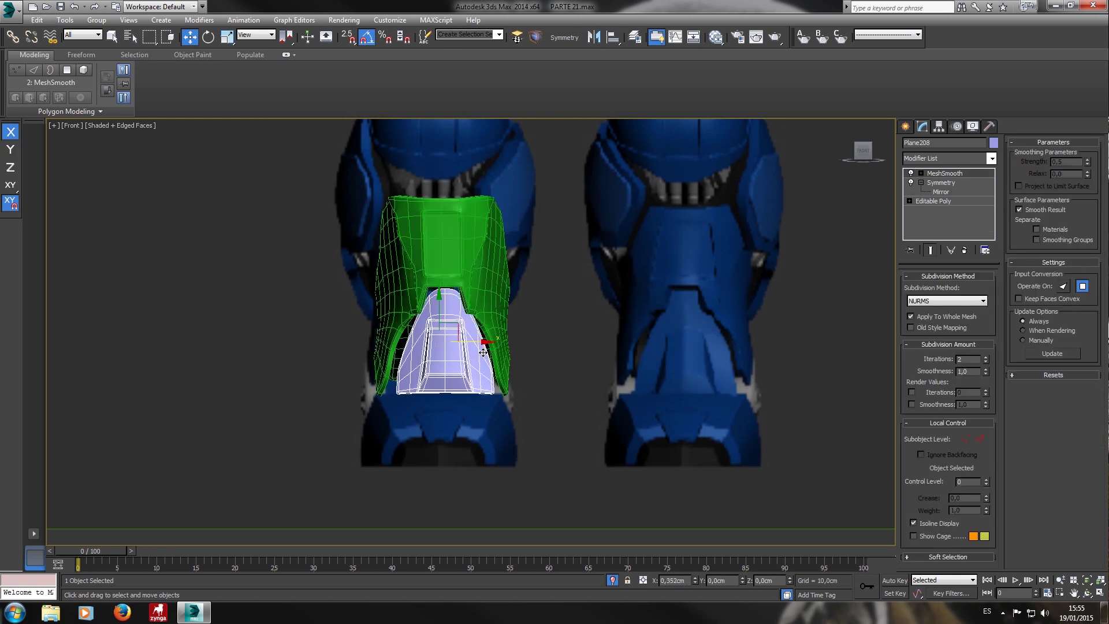
Enlarge the plate slightly and reposition it at about X -70.2, Z 112.7 cm to fit under the armor's notch.
scroll(468, 358, up, 3)
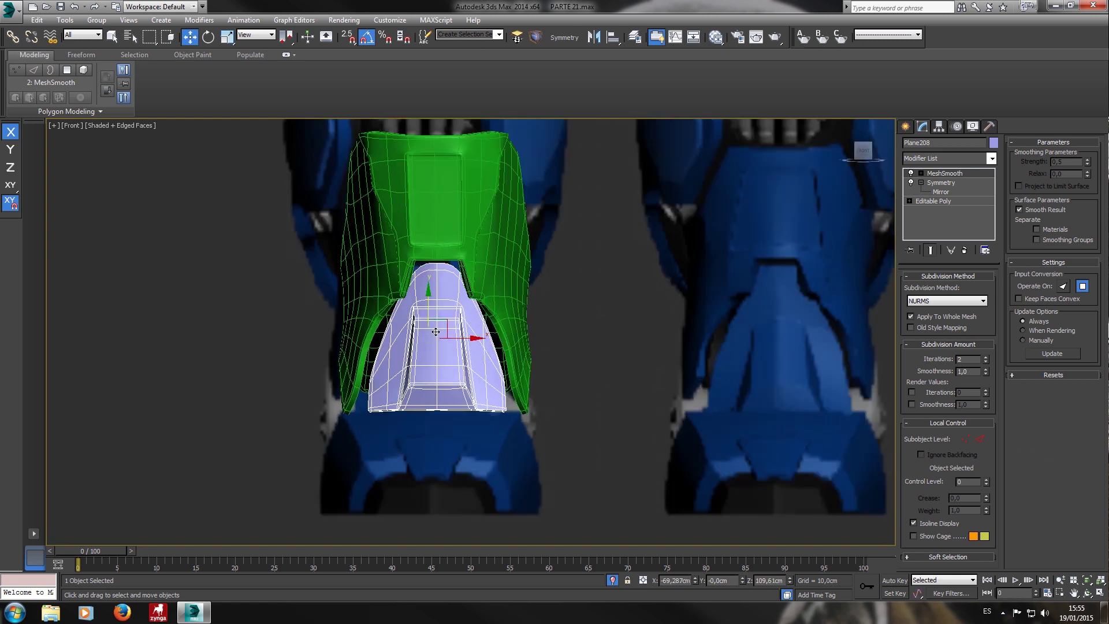
drag(438, 325, 467, 340)
key(r)
key(w)
key(p)
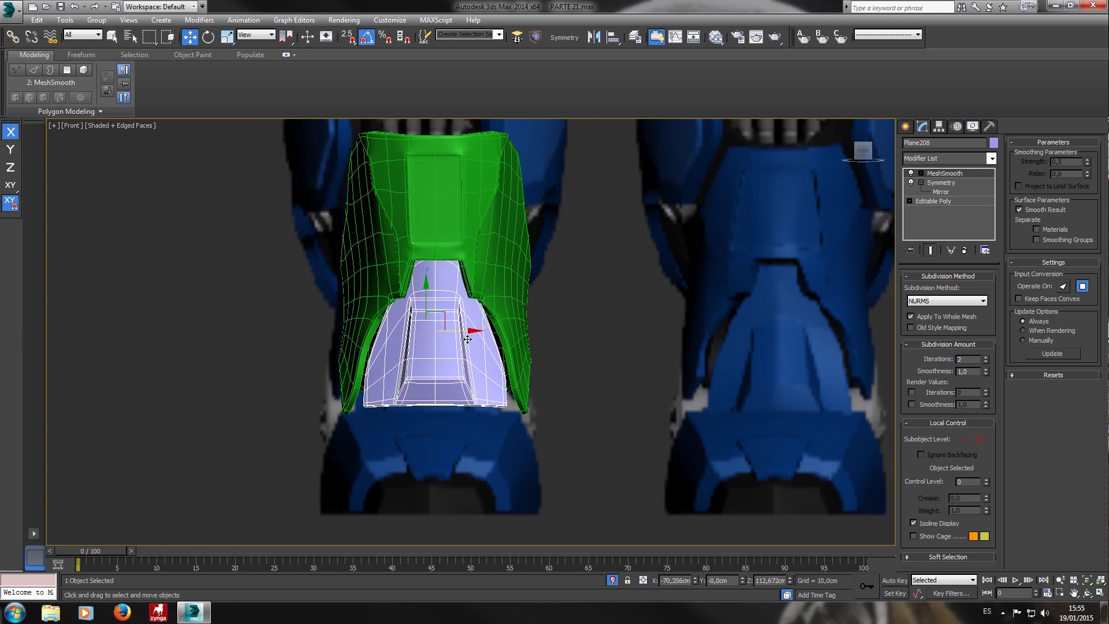
Add an FFD 4x4x4 modifier between Symmetry and MeshSmooth and enter its Control Points level.
scroll(468, 341, up, 5)
scroll(486, 357, down, 2)
alt+middle_drag(486, 357, 487, 261)
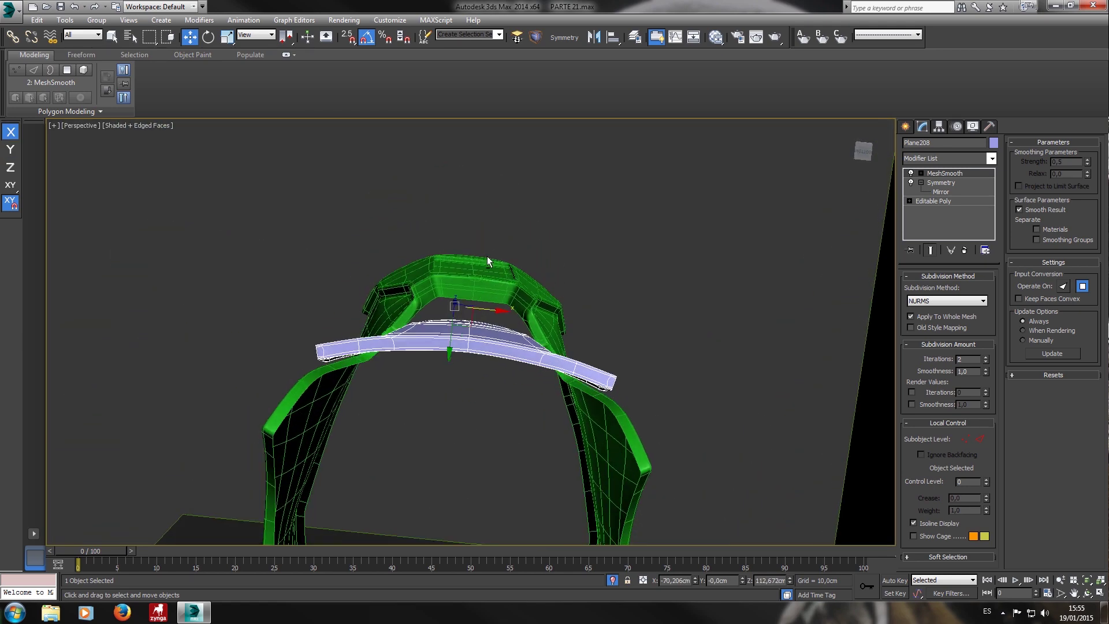
click(968, 155)
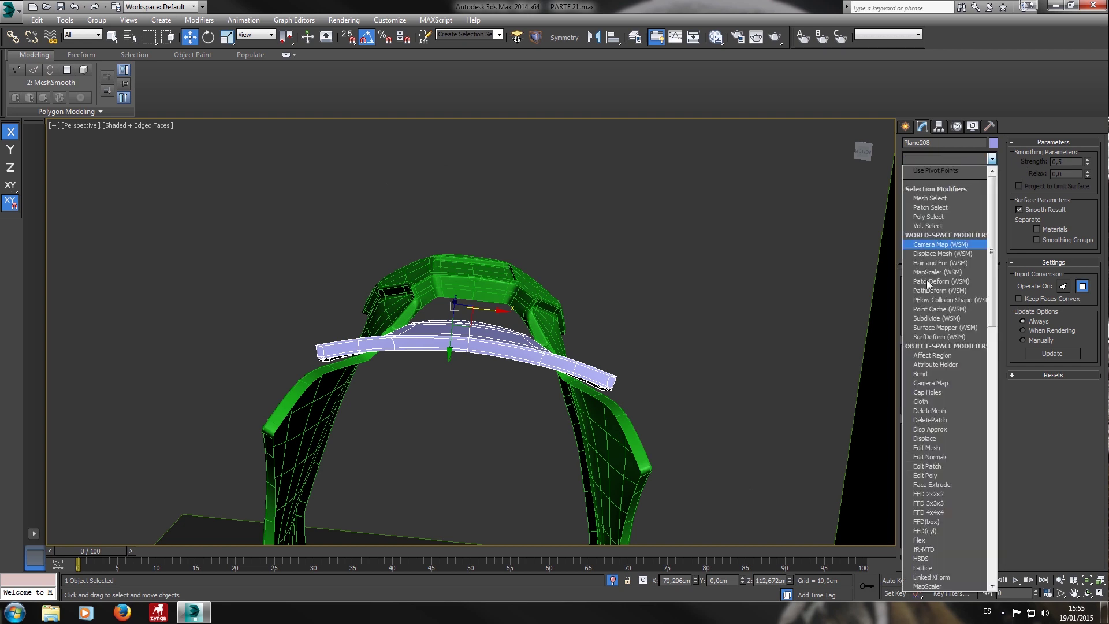
click(945, 513)
drag(942, 172, 940, 187)
click(921, 191)
click(921, 184)
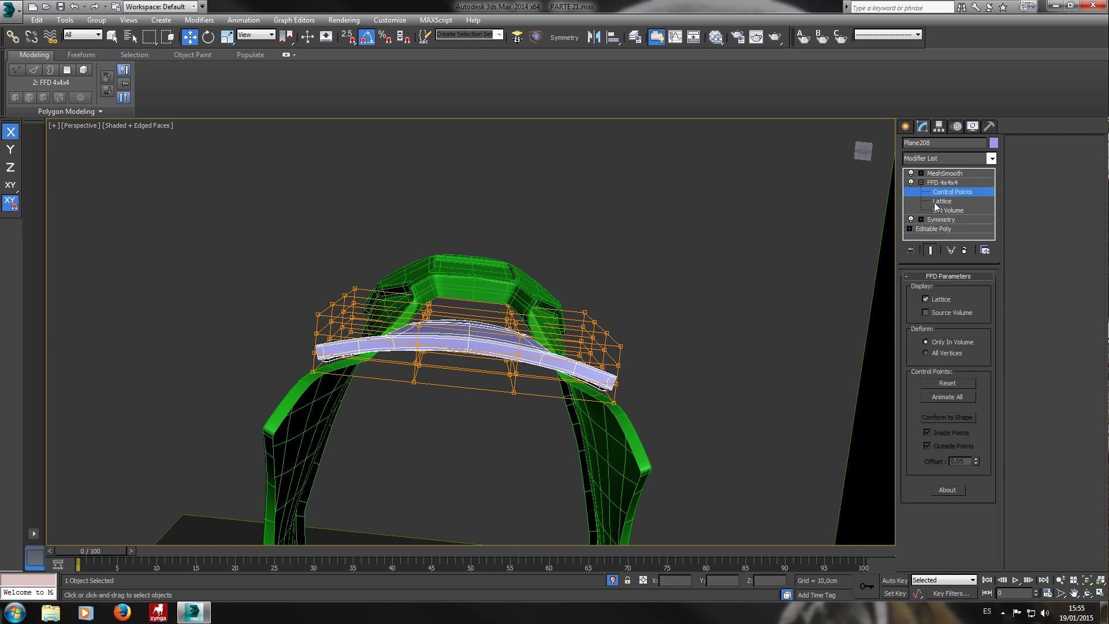
Curve the plate by moving the lattice's centre control points about 3.7 cm forward along Y and its outer columns back.
alt+middle_drag(465, 343, 466, 330)
alt+middle_drag(724, 296, 521, 401)
drag(418, 258, 417, 258)
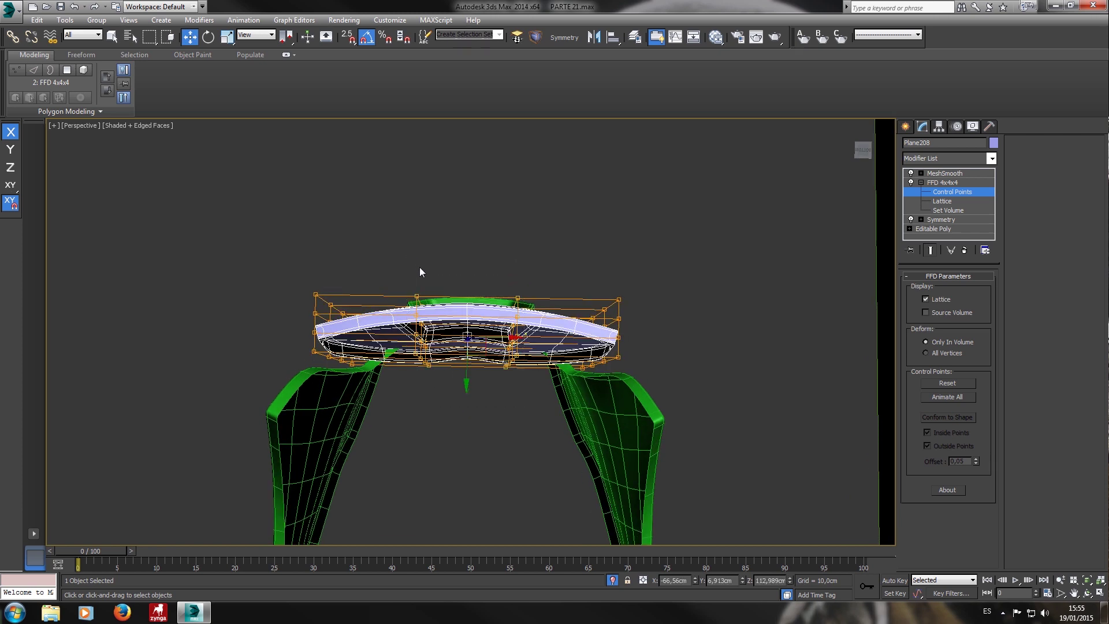
alt+middle_drag(457, 347, 469, 372)
drag(469, 374, 465, 350)
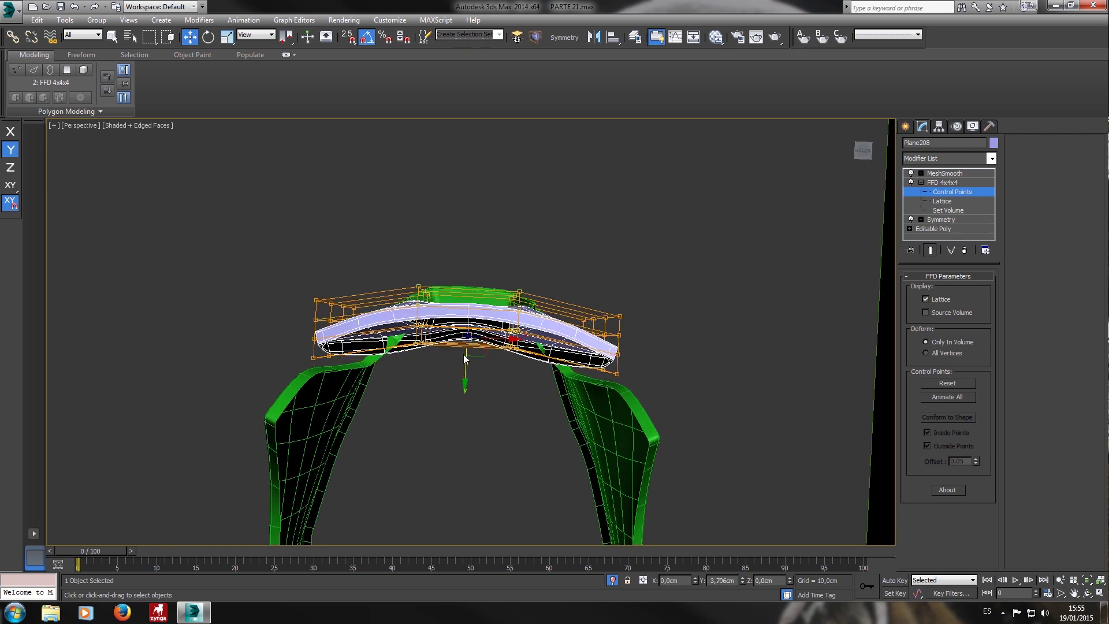
drag(536, 249, 537, 249)
ctrl+drag(359, 403, 359, 402)
drag(469, 383, 462, 395)
Shift the lattice's two middle rows of control points along Y toward the leg armor from the side.
alt+middle_drag(463, 395, 570, 501)
alt+middle_drag(544, 392, 553, 389)
middle_drag(588, 511, 601, 495)
drag(601, 495, 357, 408)
drag(453, 467, 459, 466)
drag(667, 399, 329, 294)
drag(419, 235, 414, 233)
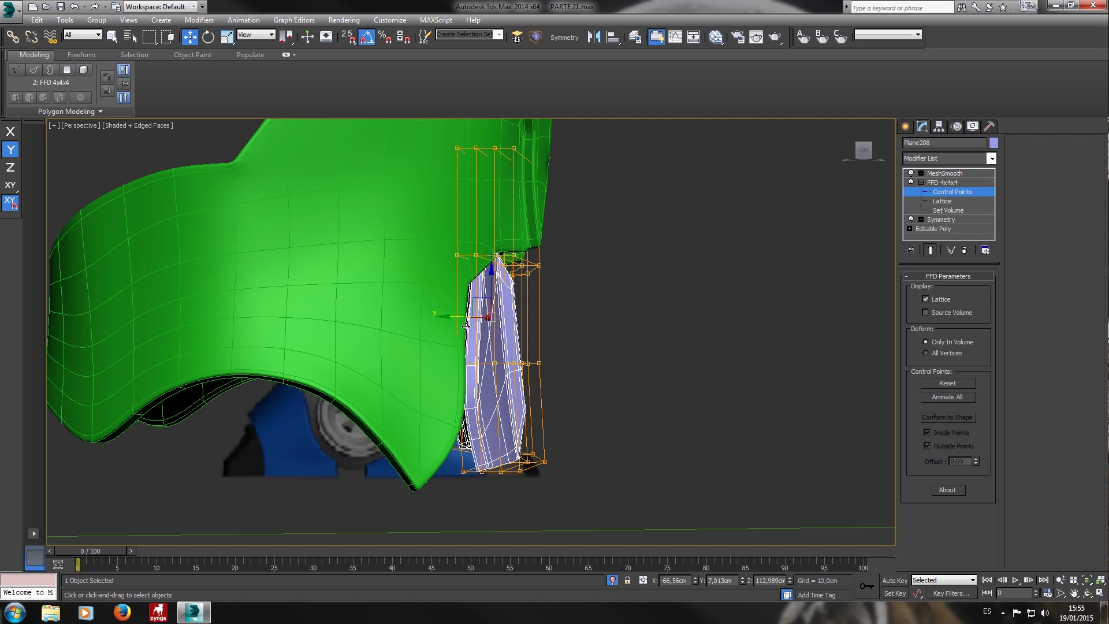
drag(435, 316, 437, 327)
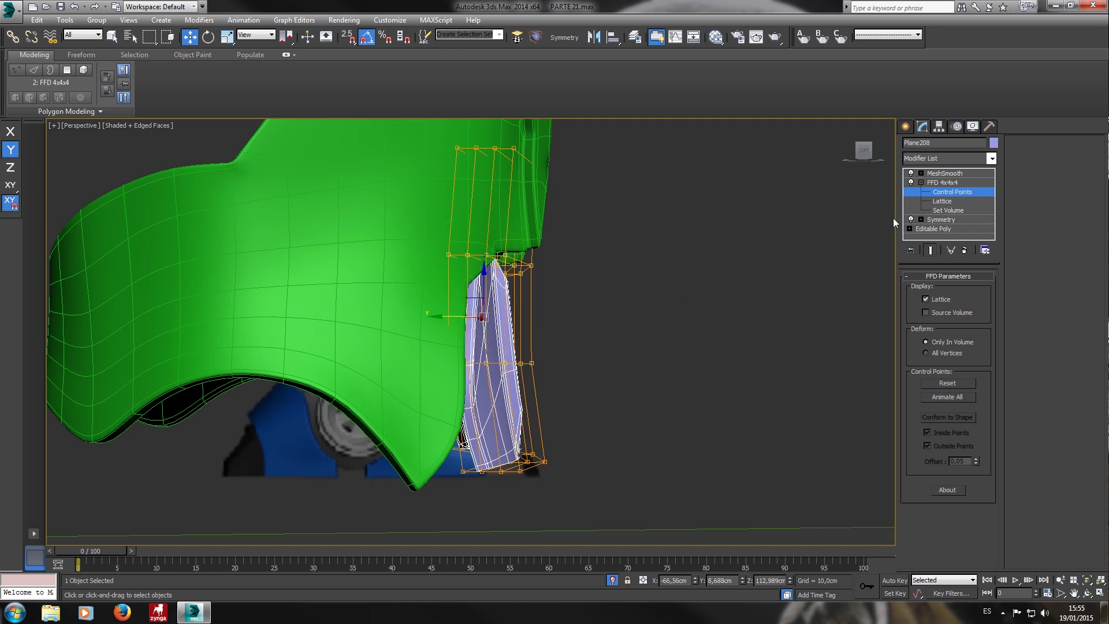
Return to the MeshSmooth level and move the whole plate along Y to about -1.14 cm.
click(943, 173)
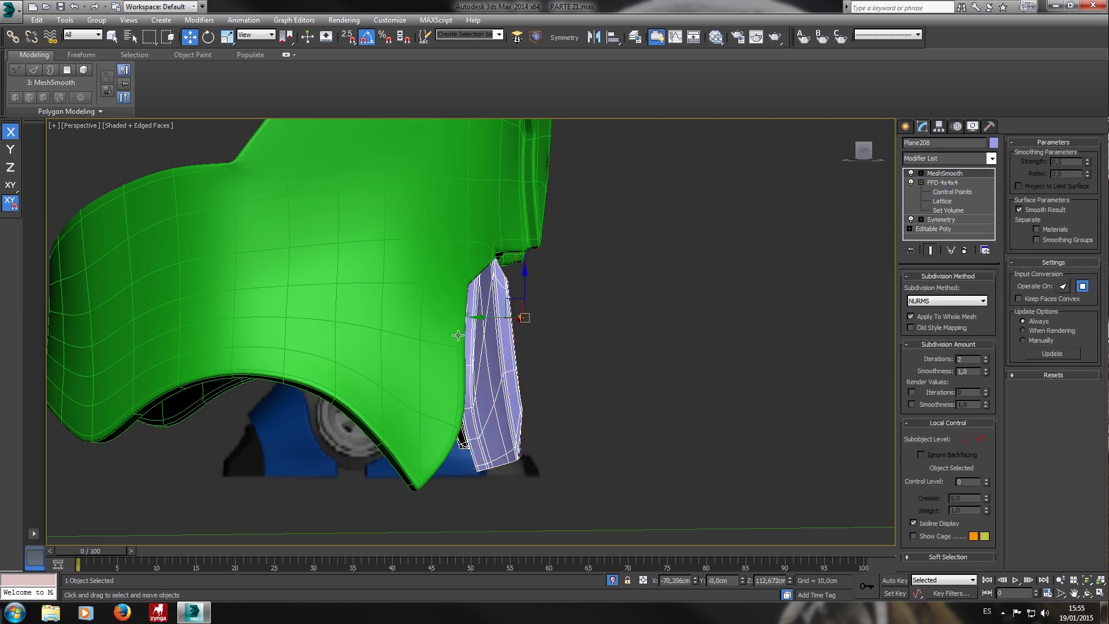
alt+middle_drag(503, 327, 427, 306)
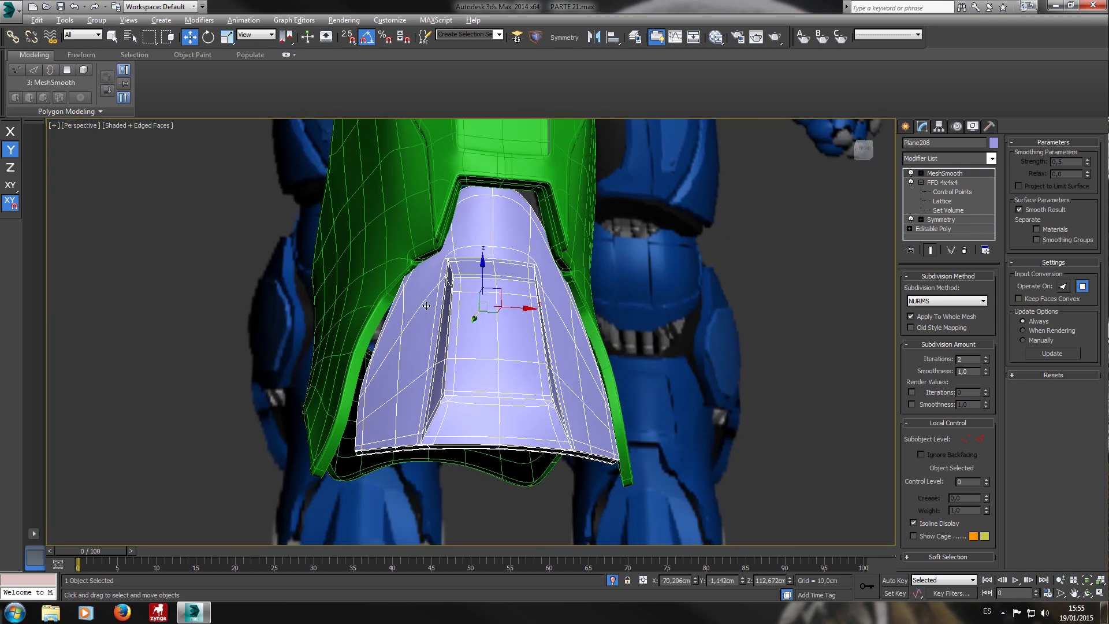
key(f)
middle_drag(449, 411, 451, 356)
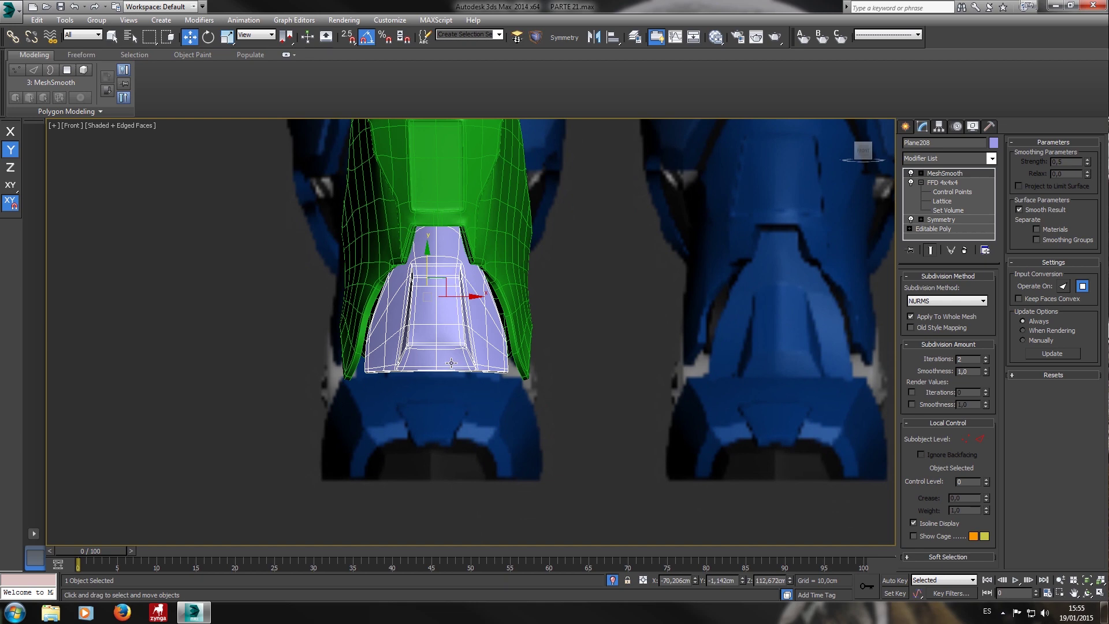
Examine the plate's side profile and its fit with the leg armor against the left-view reference.
key(l)
middle_drag(530, 480, 579, 327)
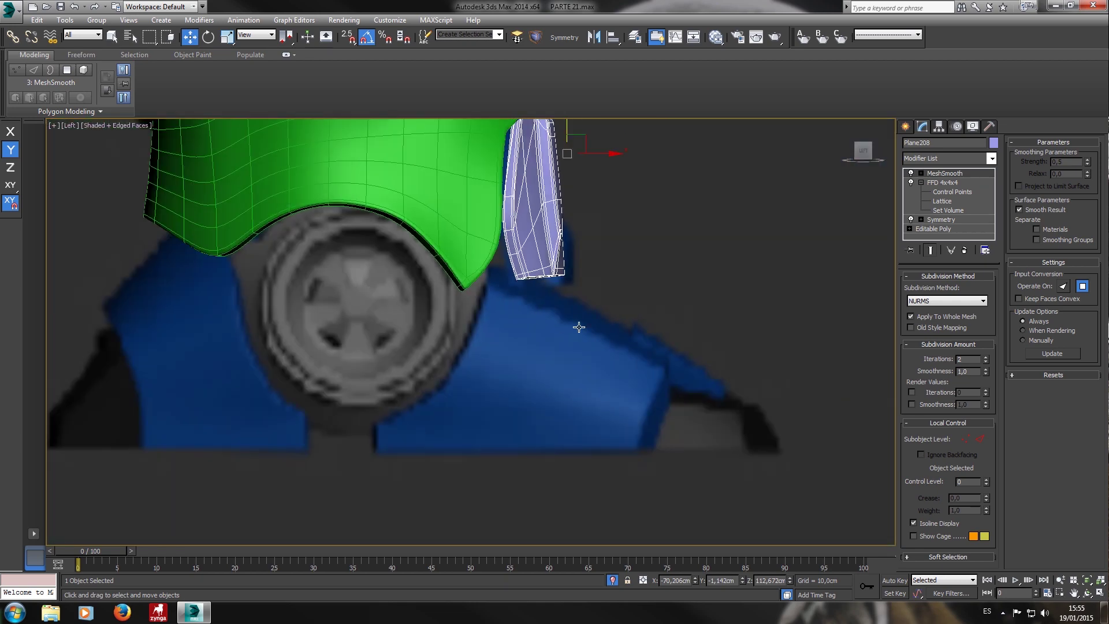
scroll(599, 261, up, 4)
middle_drag(587, 258, 595, 358)
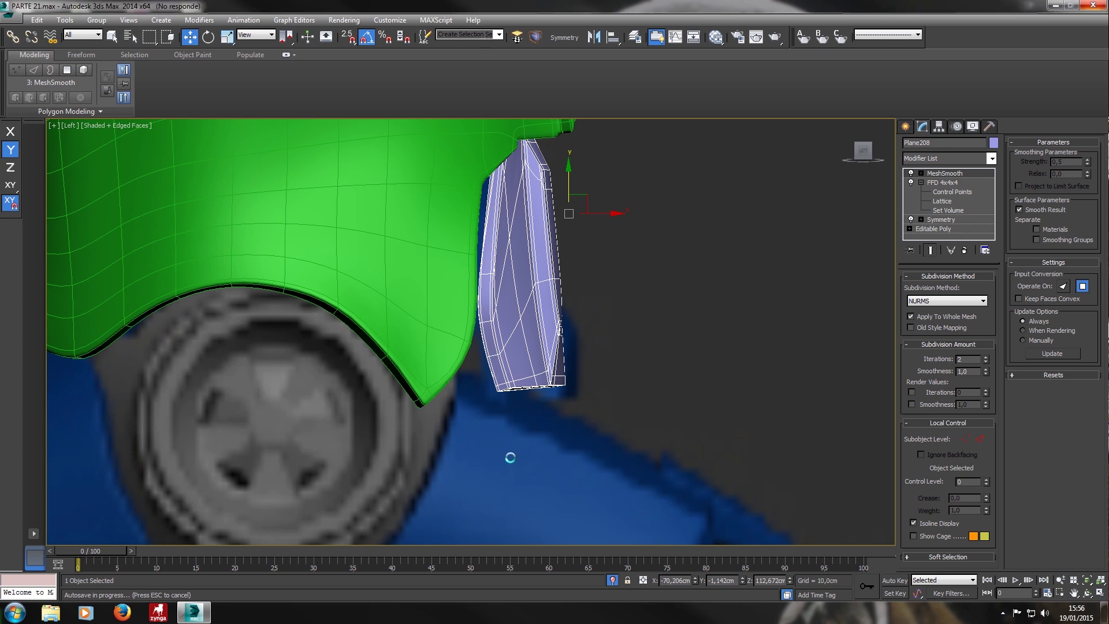
scroll(510, 458, down, 3)
middle_drag(510, 458, 617, 381)
scroll(612, 393, down, 4)
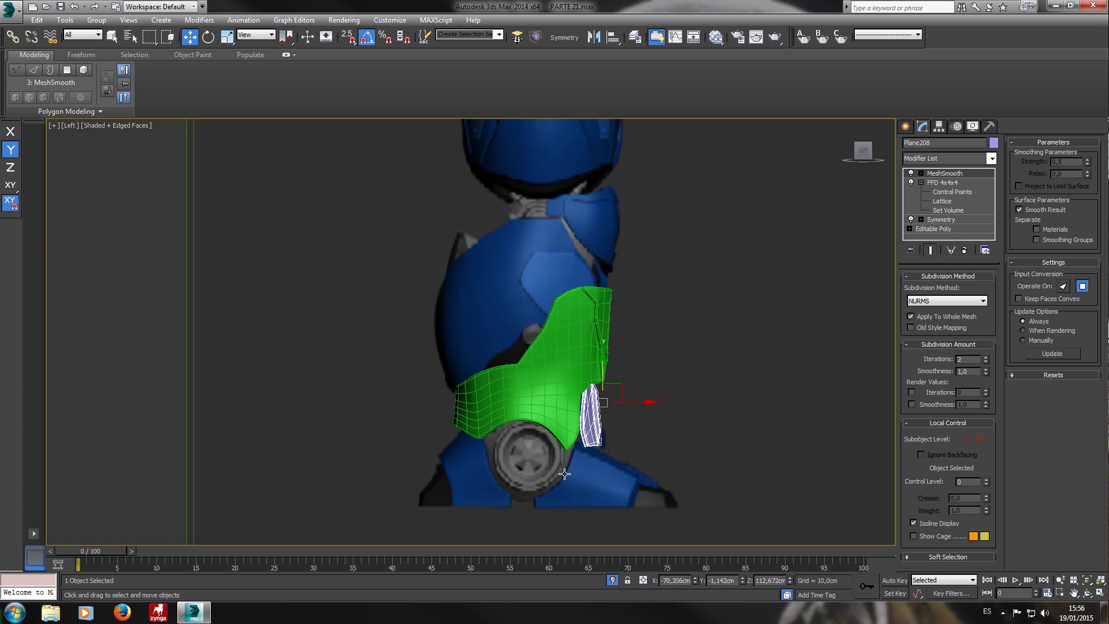
scroll(601, 455, up, 10)
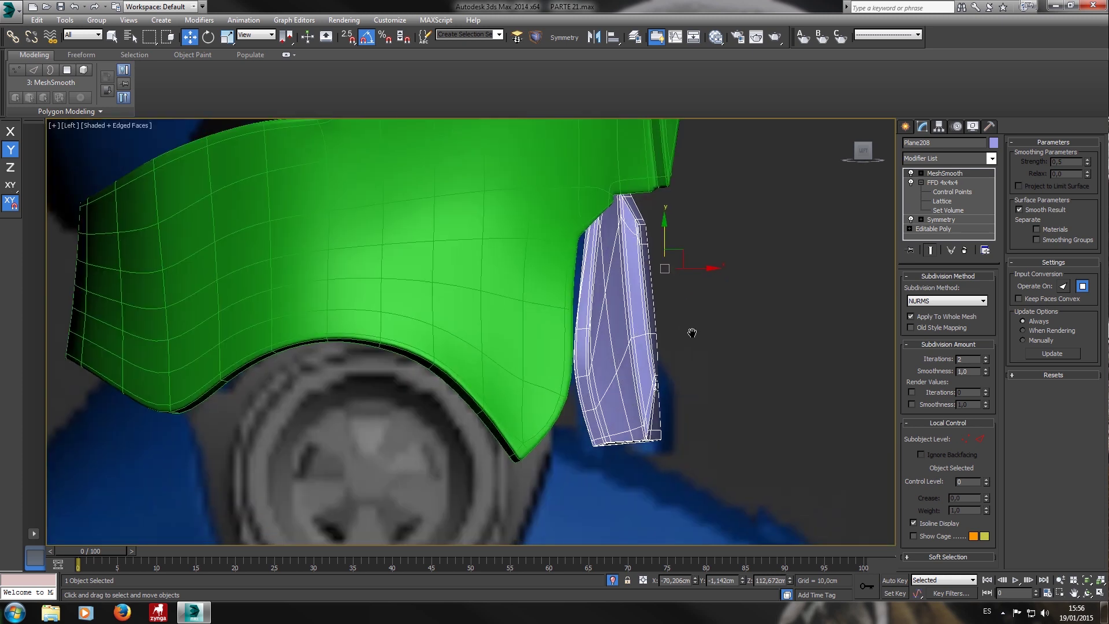
Set the Editable Poly constraint to None and move the vertices at the plate's lower front corner outward along the reference.
click(935, 229)
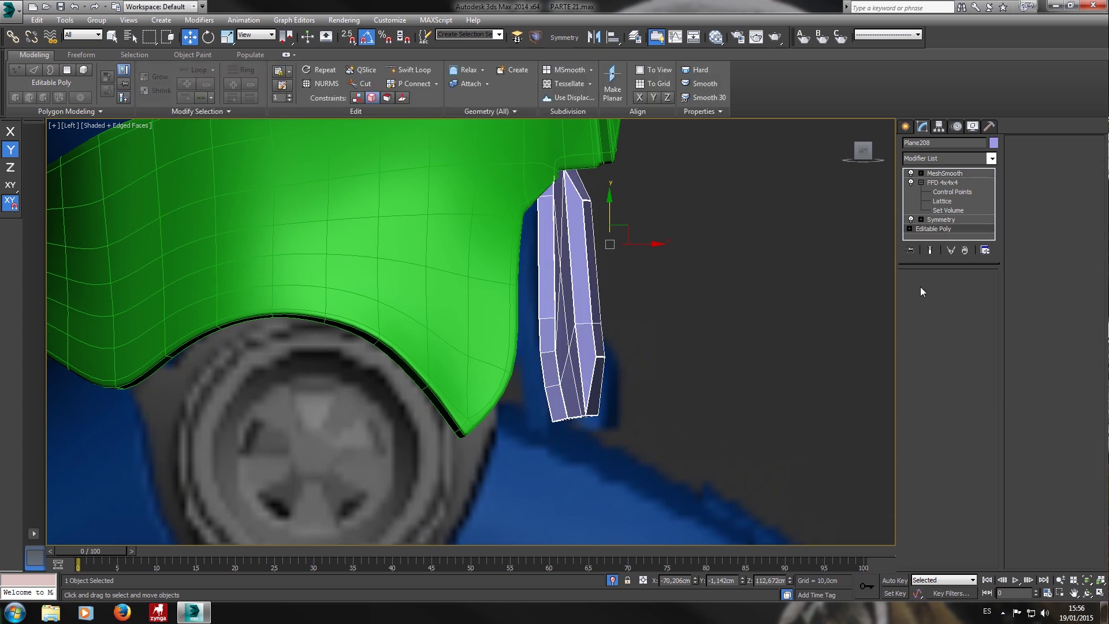
click(919, 289)
scroll(634, 334, up, 5)
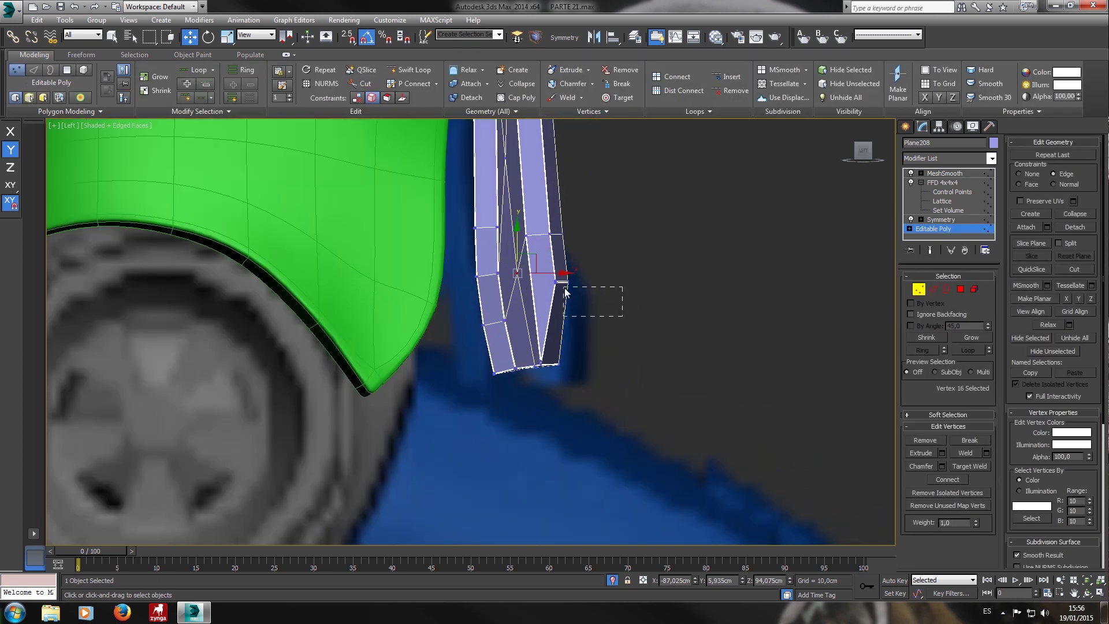
key(F3)
drag(554, 272, 569, 278)
key(ctrl+z)
click(358, 98)
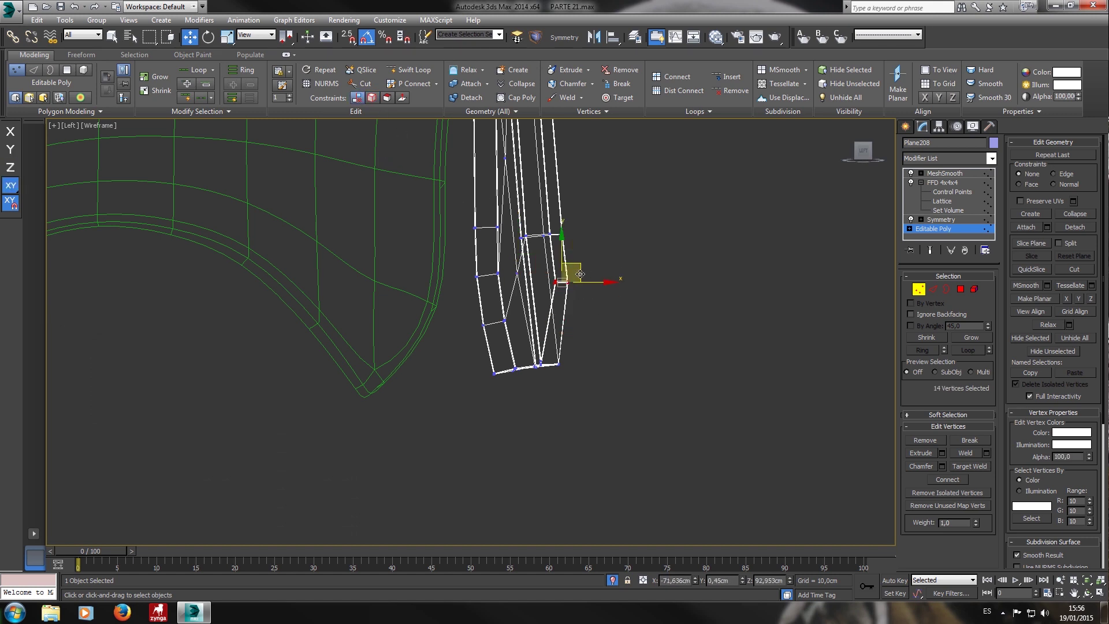
key(F3)
drag(580, 274, 599, 282)
Select the vertices at the plate's upper front corner and move them outward to follow the side reference.
key(F3)
scroll(554, 362, up, 6)
scroll(547, 364, down, 2)
middle_drag(601, 260, 609, 408)
middle_drag(685, 214, 702, 360)
mouse_move(653, 340)
mouse_down()
mouse_move(533, 260)
mouse_move(559, 265)
mouse_up()
click(663, 329)
key(F3)
drag(619, 292, 664, 307)
Leave vertex editing, return to the MeshSmooth level and check the plate's smoothed side profile.
mouse_move(667, 254)
middle_down()
mouse_move(713, 456)
mouse_move(695, 417)
middle_up()
scroll(687, 391, down, 5)
key(F3)
key(F3)
click(919, 289)
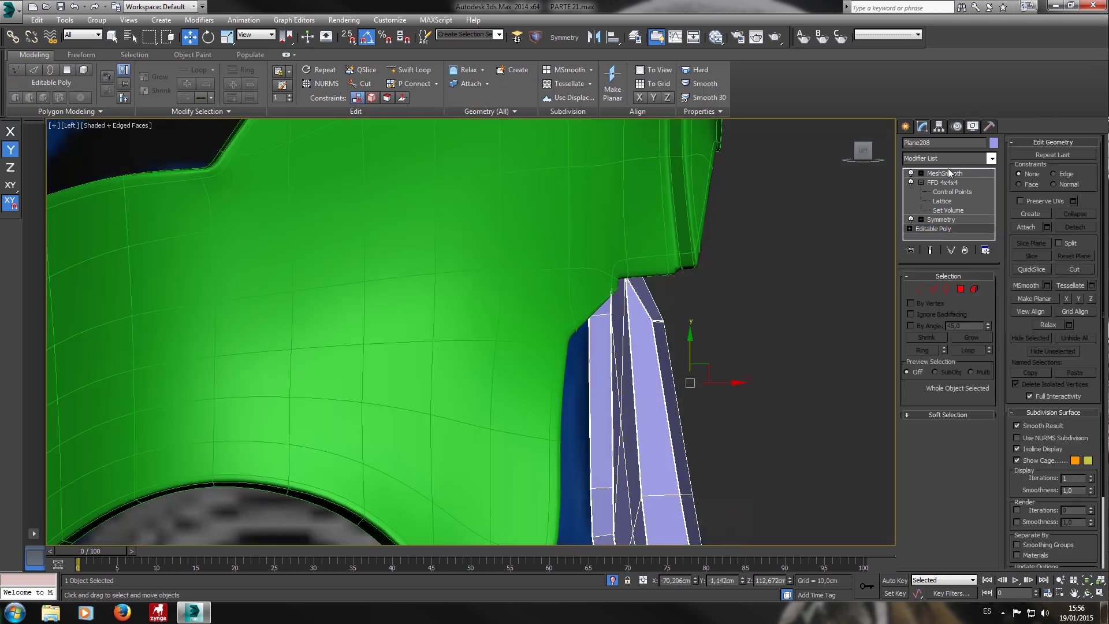
click(949, 170)
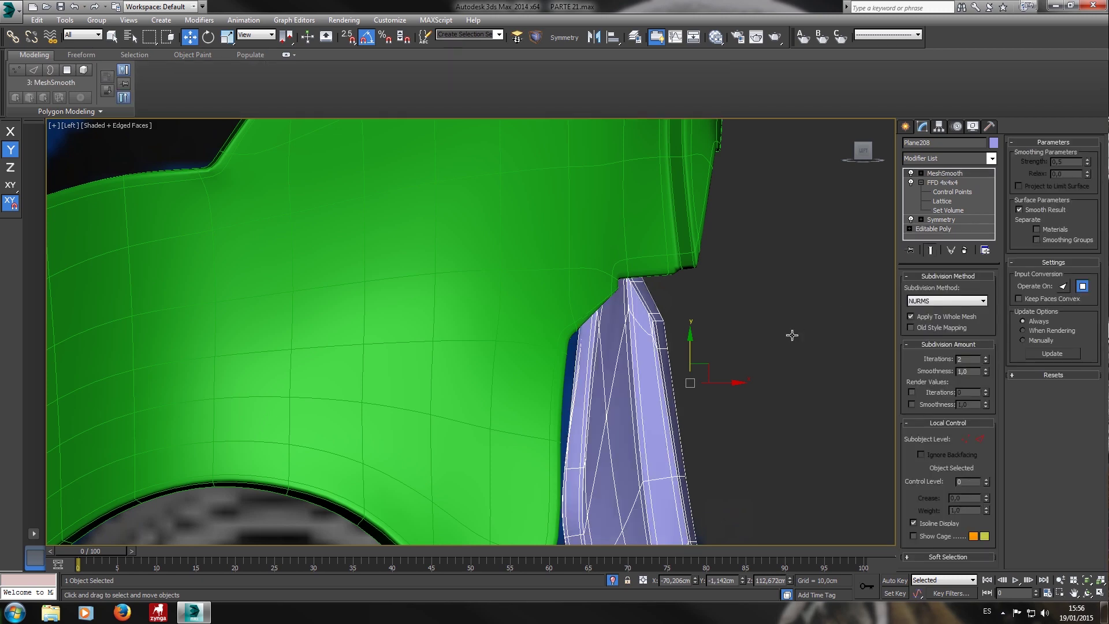
middle_drag(792, 332, 770, 215)
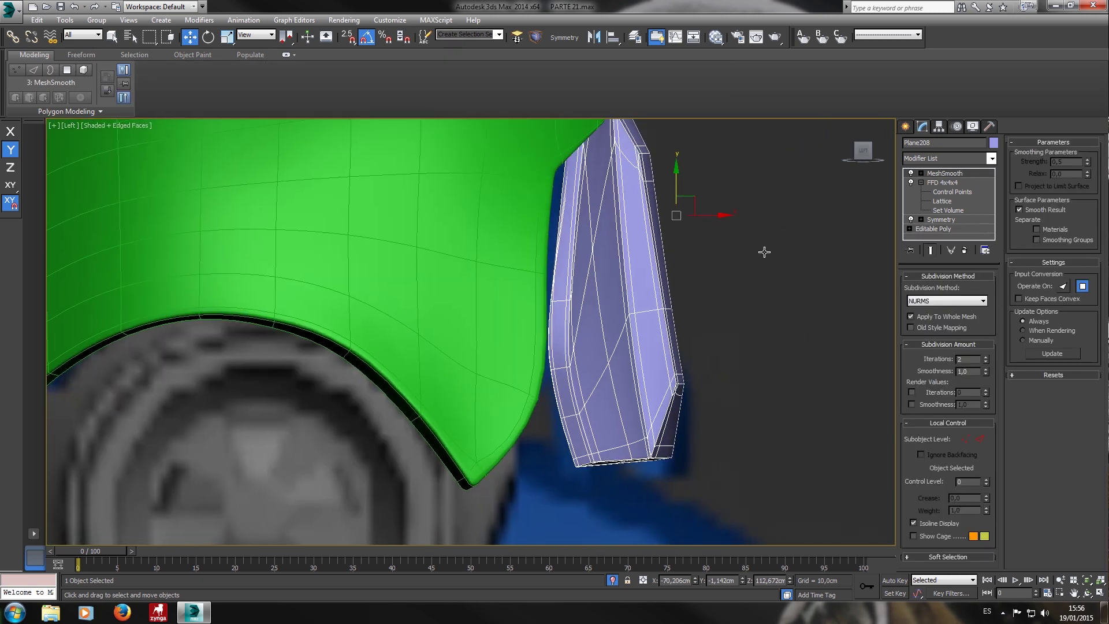
scroll(764, 251, down, 4)
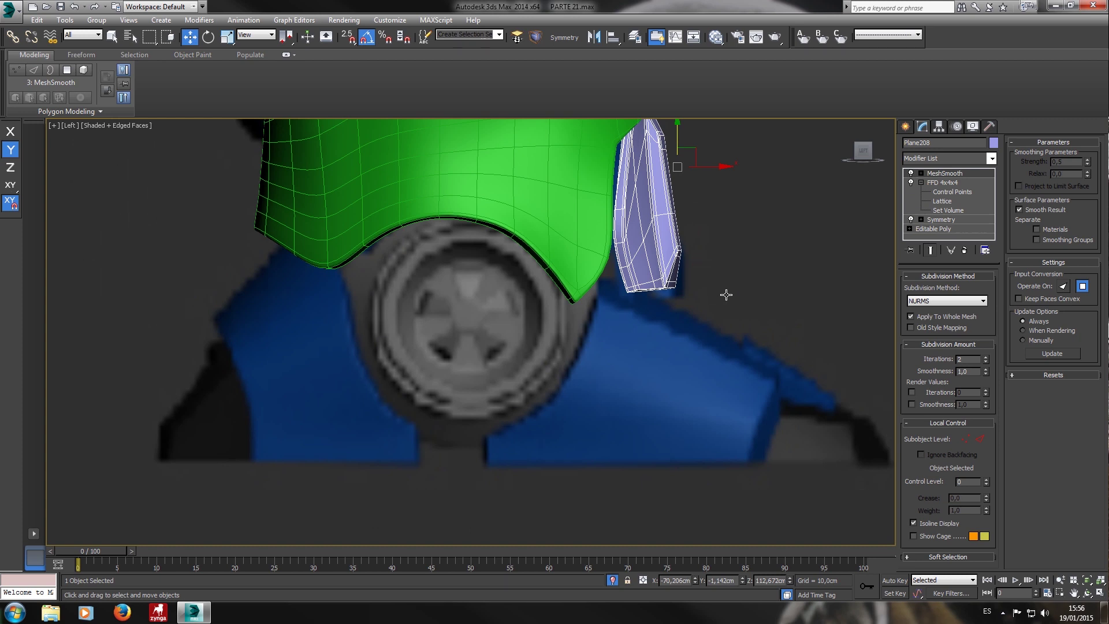
Create a plane over the front foot armor in the left-view reference and convert it to Editable Poly.
click(906, 127)
click(961, 250)
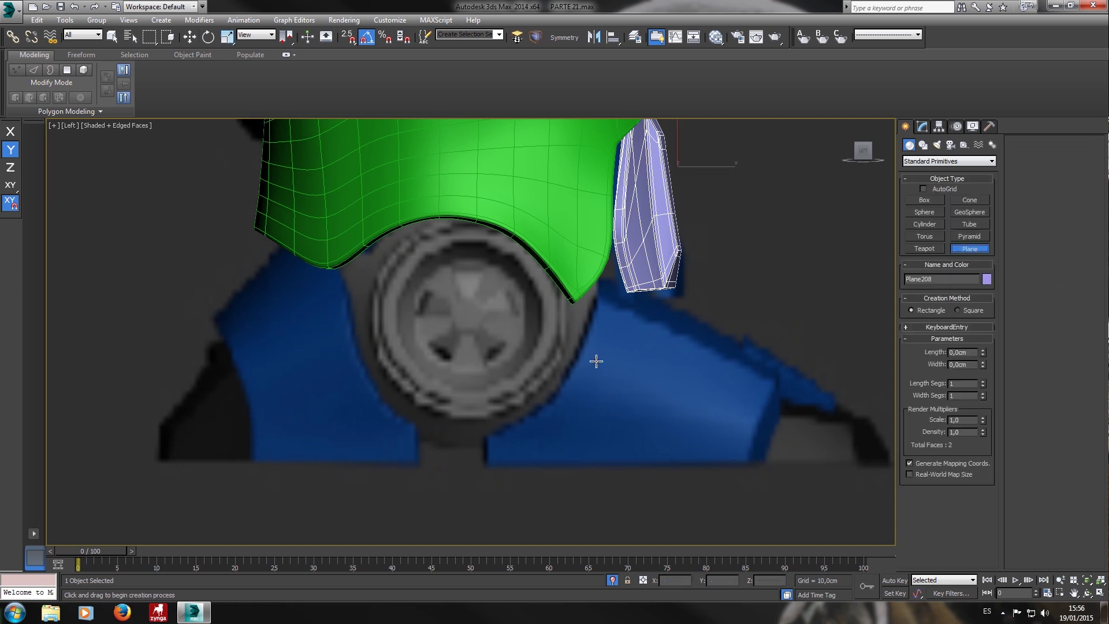
drag(588, 352, 733, 470)
key(w)
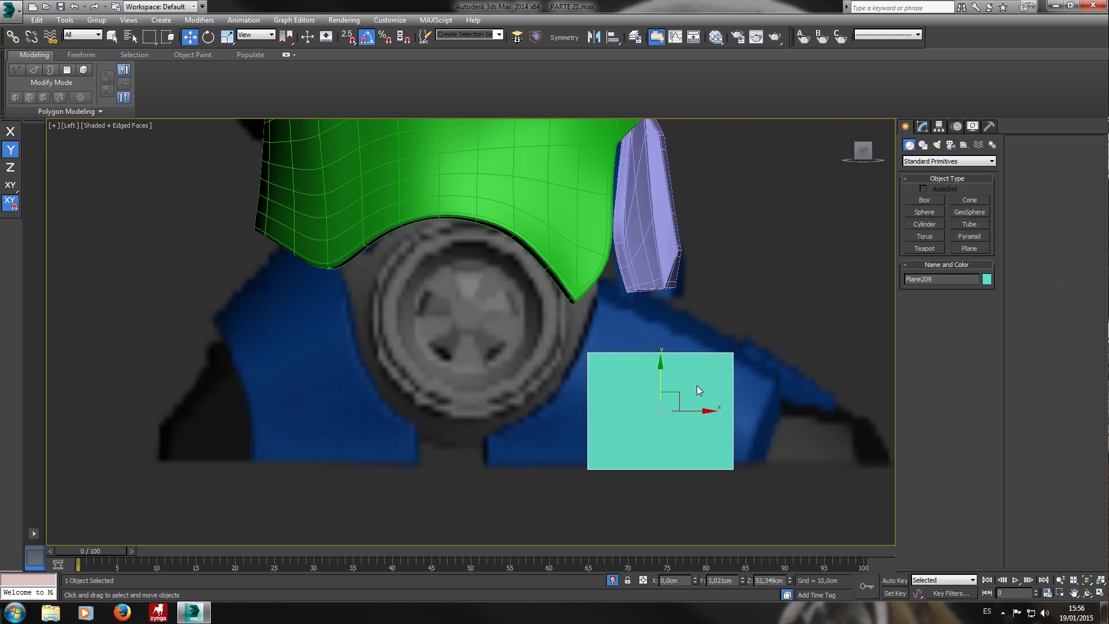
right_click(699, 386)
mouse_move(737, 492)
click(861, 501)
Move the plane's four corner vertices in the left view to match the outline of the front foot armor.
click(919, 289)
click(587, 352)
drag(612, 340, 624, 289)
drag(814, 336, 812, 368)
drag(758, 484, 775, 456)
click(589, 468)
drag(607, 460, 522, 456)
In the front view, shift the plane's two upper vertices sideways onto the outer edge of the foot reference.
key(f)
scroll(502, 428, up, 2)
drag(585, 420, 584, 420)
drag(678, 397, 428, 404)
scroll(373, 426, up, 2)
drag(349, 400, 448, 420)
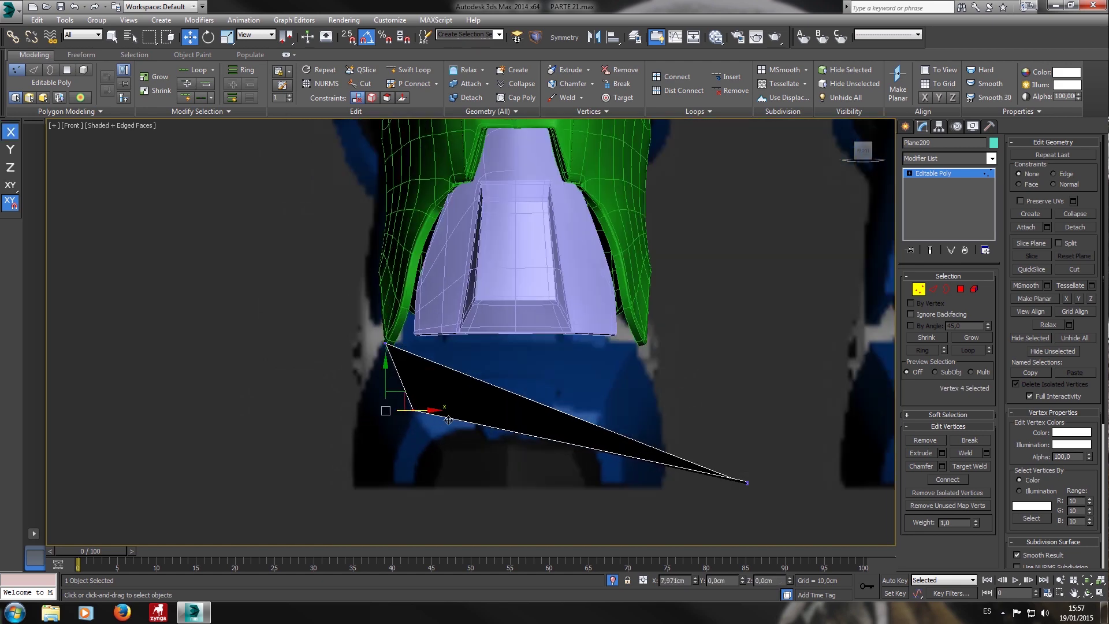
Shift the plane's two lower vertices sideways onto the outer base of the foot in the front view.
click(766, 506)
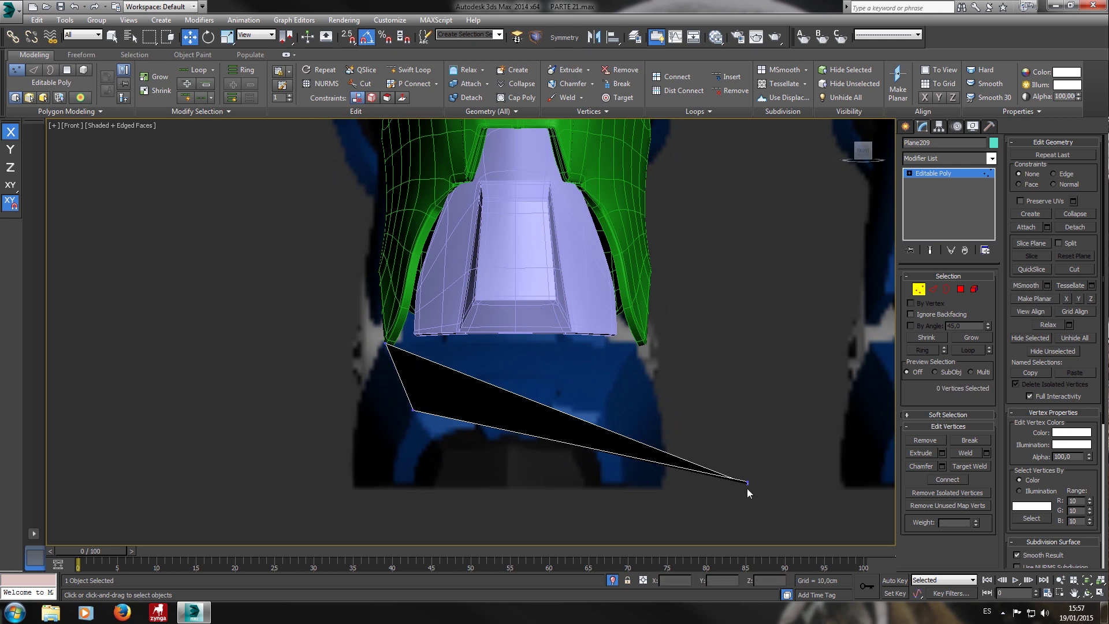
click(747, 485)
drag(779, 485, 385, 489)
drag(771, 504, 706, 462)
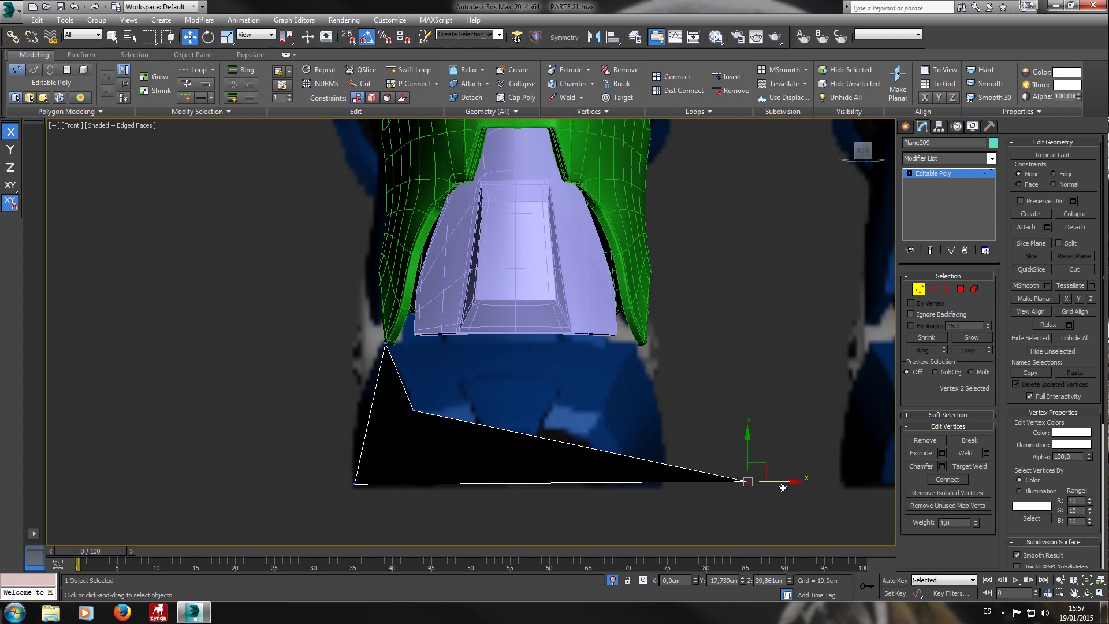
drag(785, 490, 421, 490)
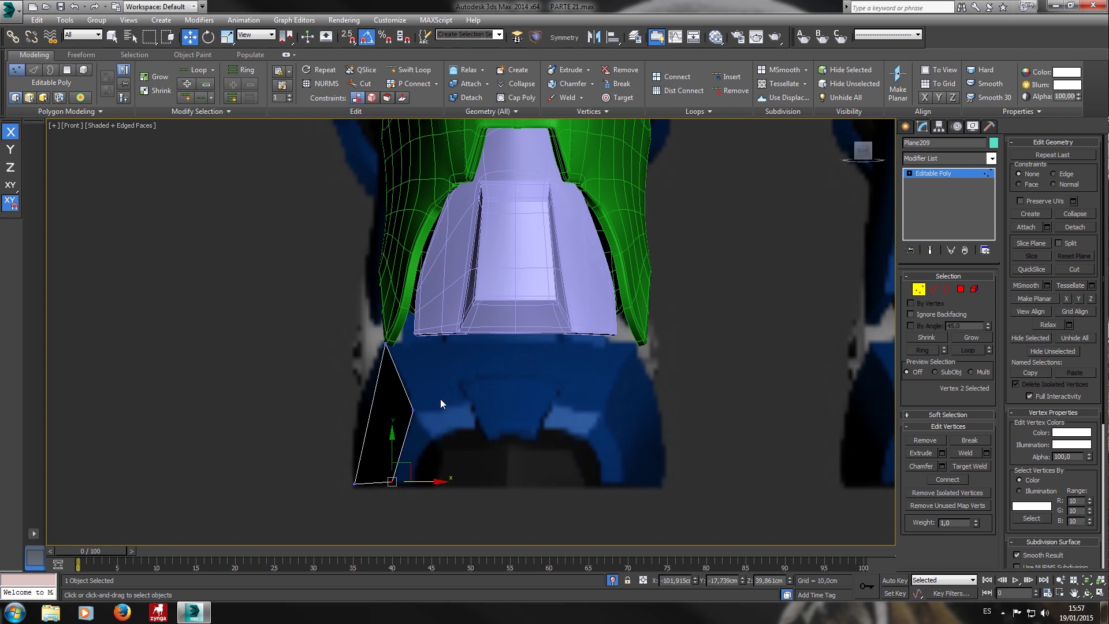
Check the plane from the other views, then lower its bottom front vertex vertically to level the base edge.
key(l)
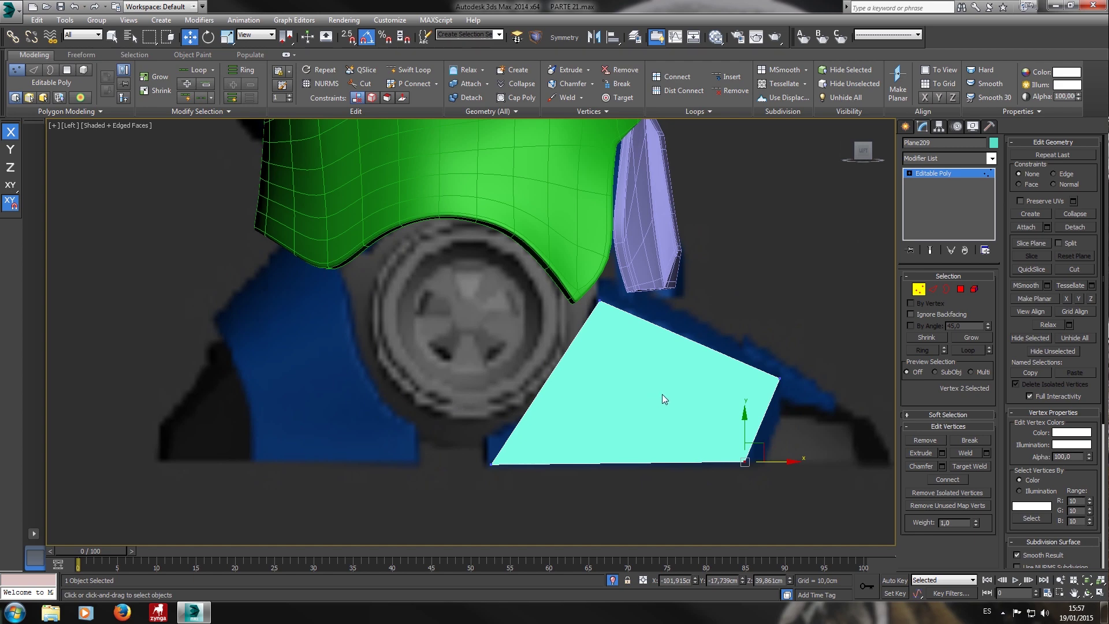
key(t)
middle_drag(661, 394, 703, 307)
key(p)
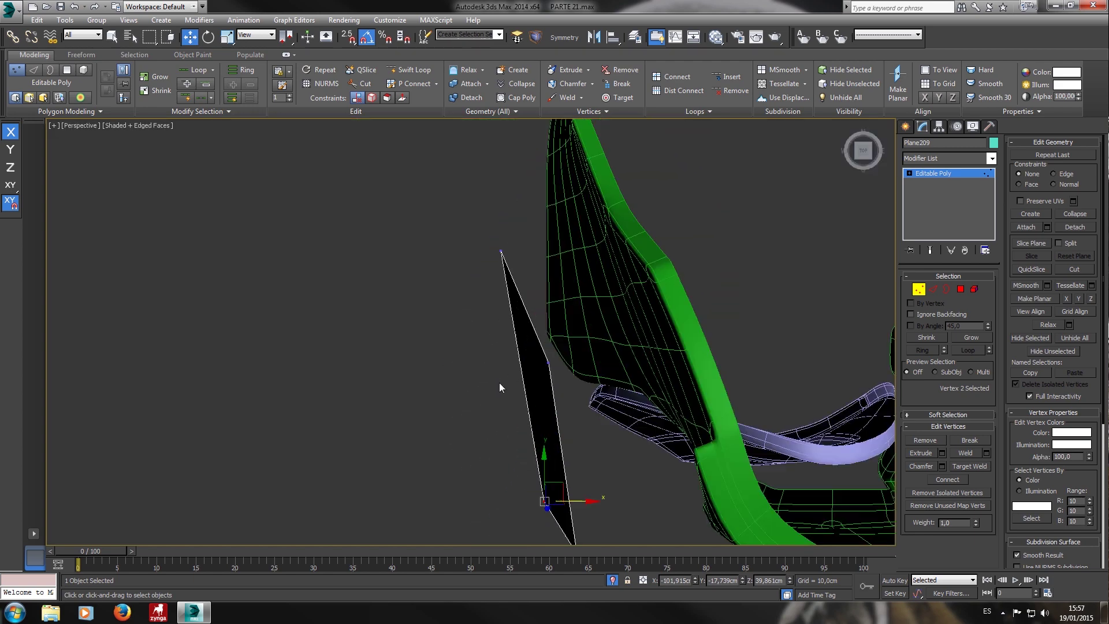
alt+middle_drag(553, 407, 554, 287)
key(f)
scroll(484, 354, up, 5)
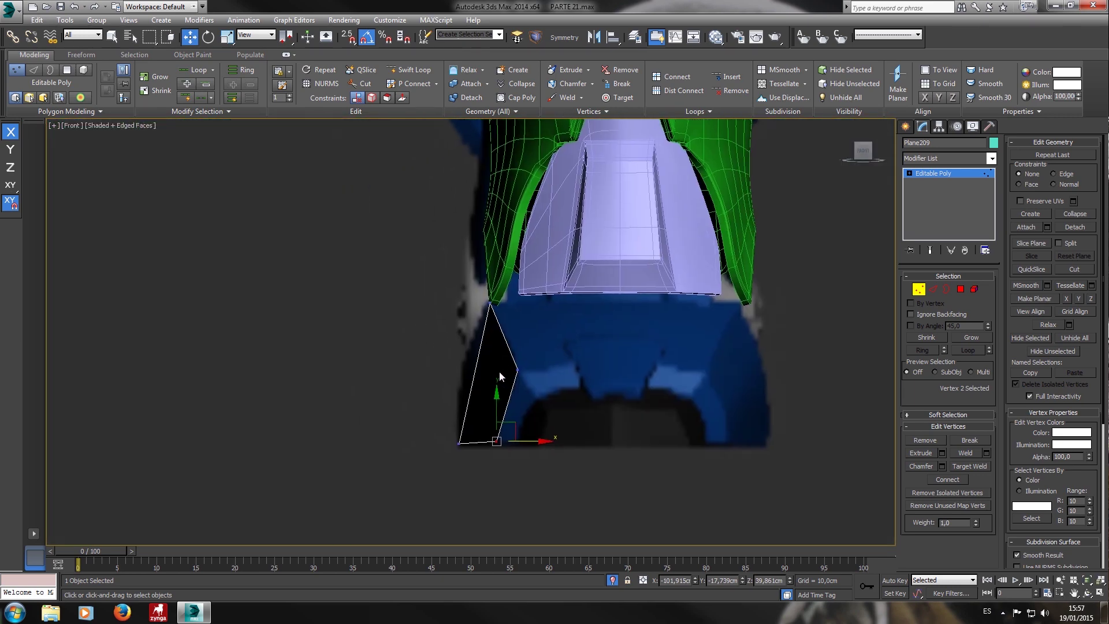
key(F6)
drag(501, 468, 501, 473)
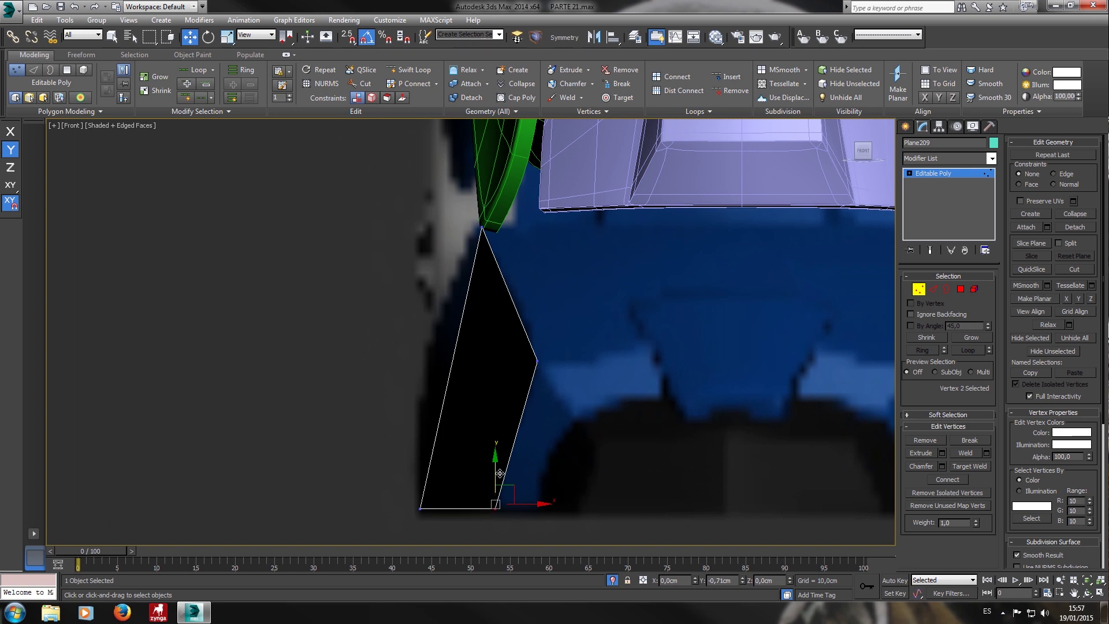
scroll(550, 381, down, 2)
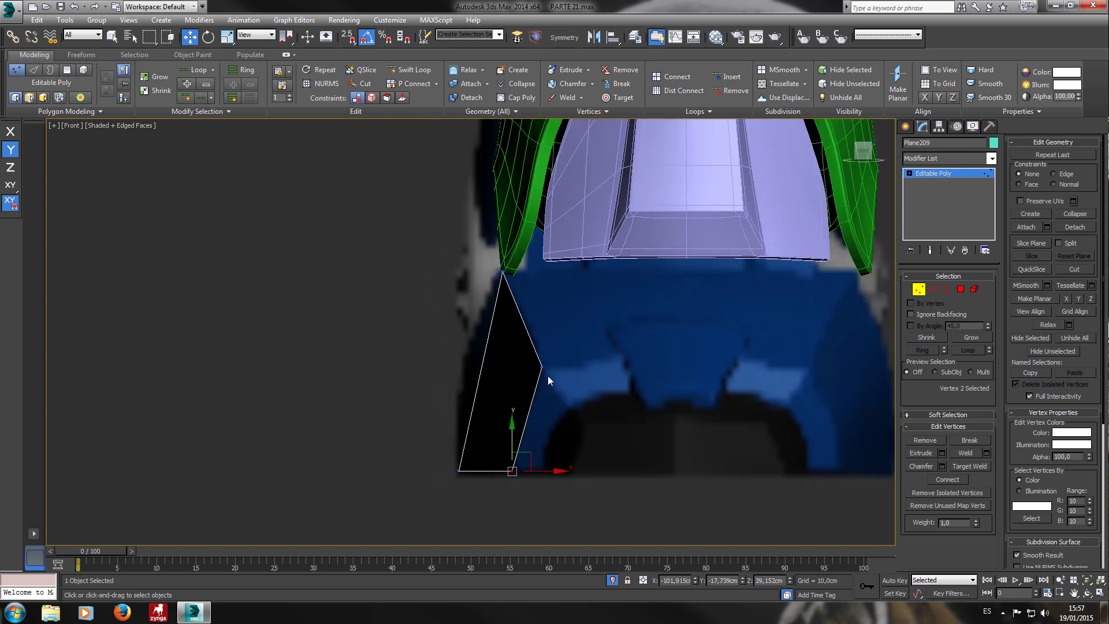
Extend the plane's upper edge horizontally toward the foot's center in the front view to form a top face.
click(933, 289)
drag(642, 299, 512, 317)
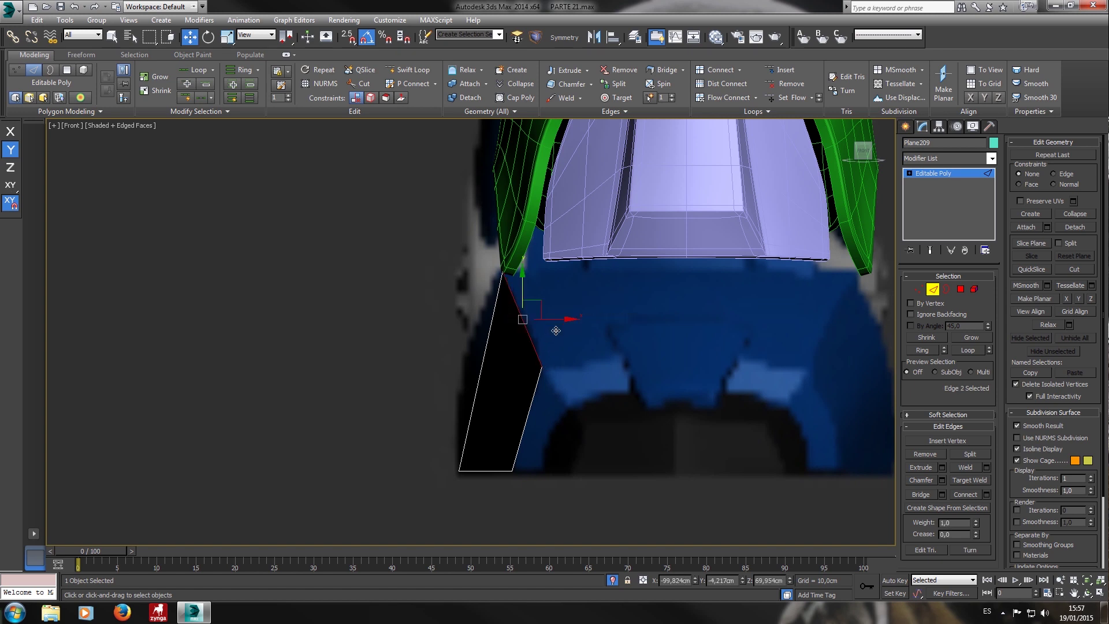
middle_drag(616, 300, 491, 316)
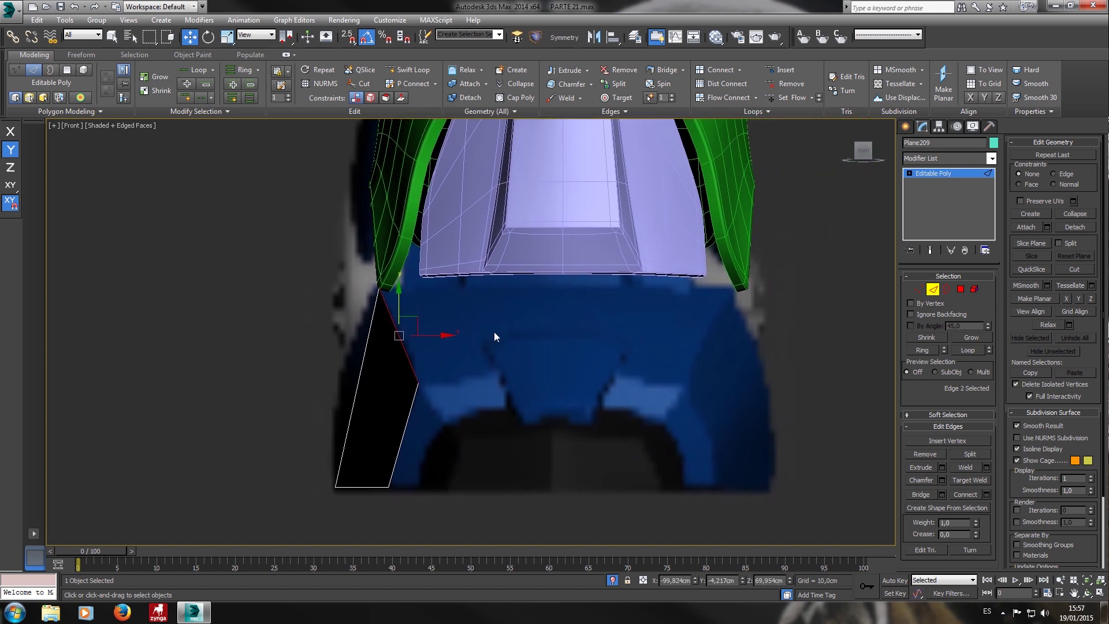
shift+drag(447, 345, 647, 337)
Move the top face's front inner vertex to the foot's center line and raise it in the front and left views.
key(1)
click(613, 382)
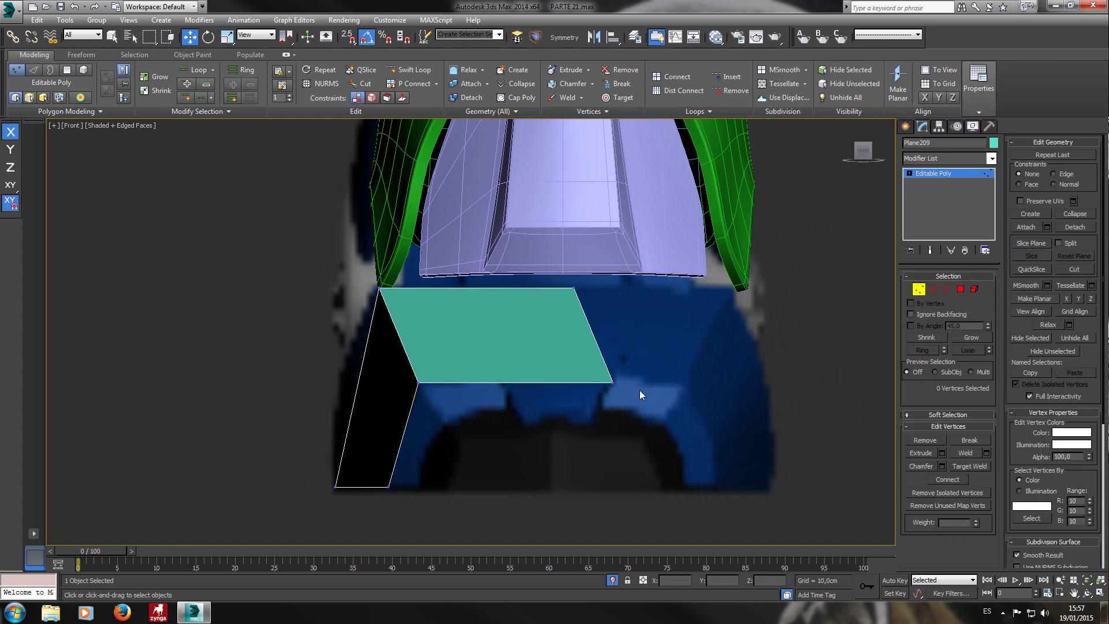
drag(658, 389, 622, 395)
drag(583, 364, 586, 357)
key(l)
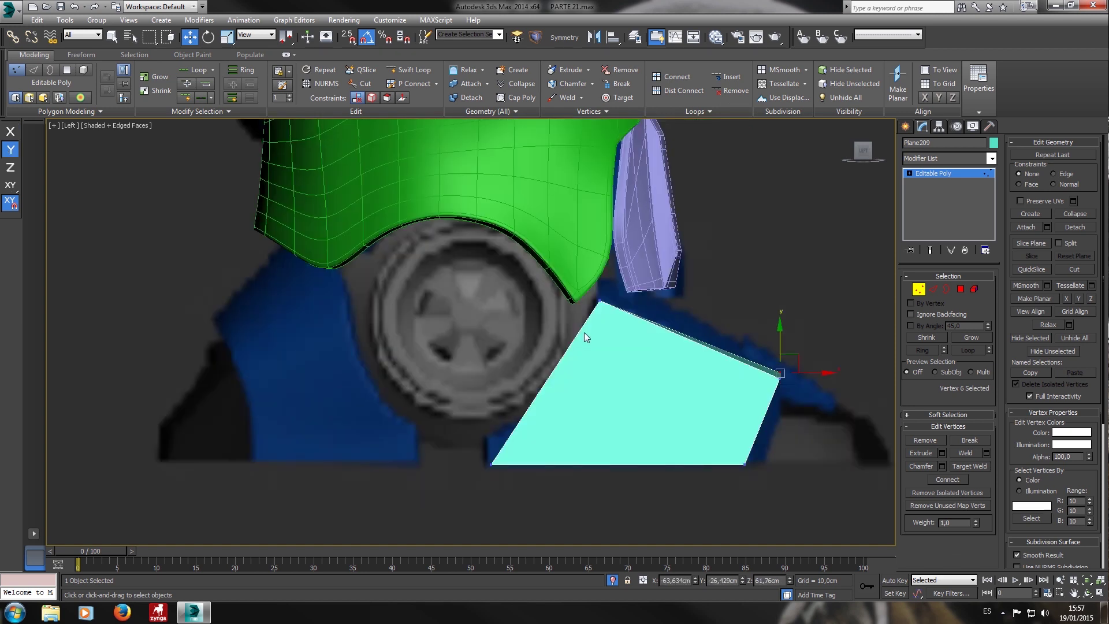
middle_drag(597, 333, 491, 327)
scroll(521, 296, up, 4)
drag(826, 406, 826, 382)
drag(515, 349, 475, 296)
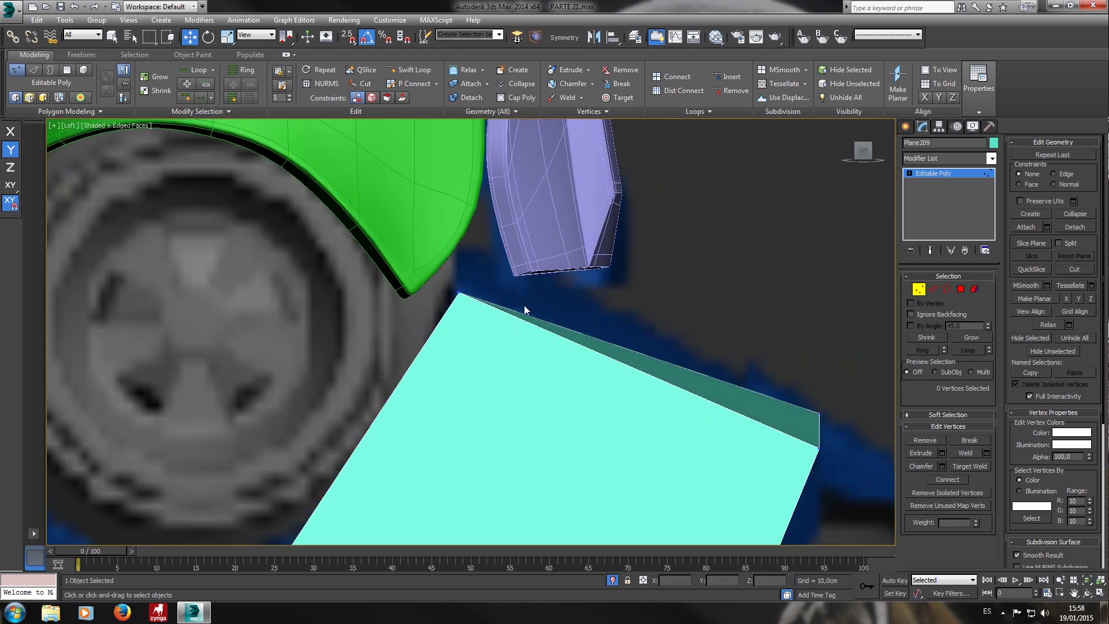
key(F3)
scroll(475, 309, up, 3)
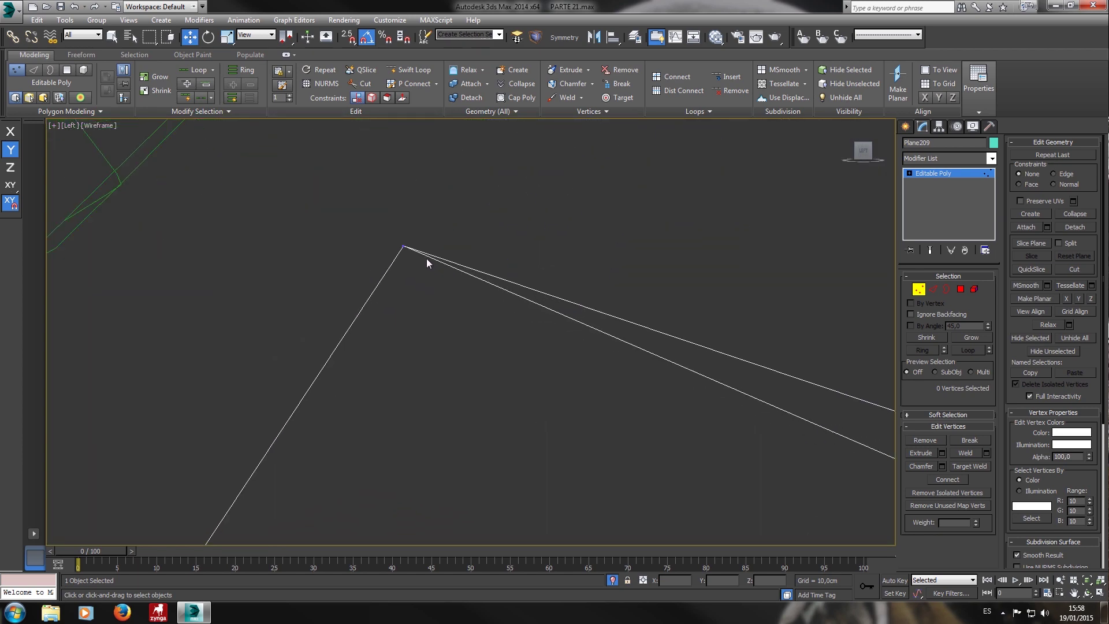
click(404, 247)
drag(405, 216, 405, 253)
key(ctrl+z)
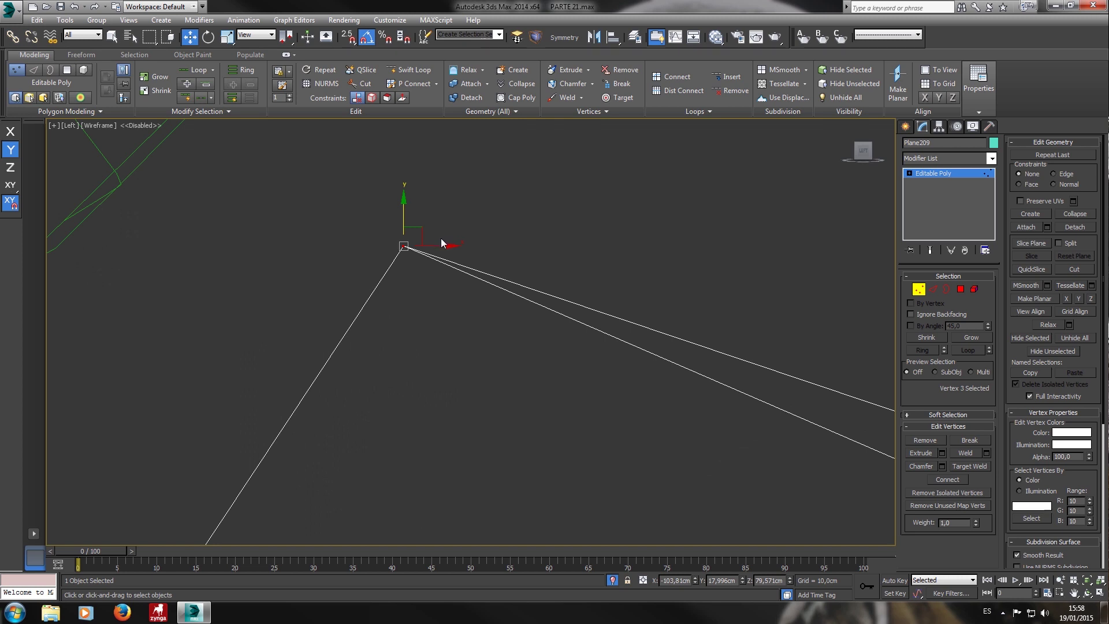
Select the top face's rear inner vertex in the front view and raise it toward the shin plate in the left view.
key(f)
drag(653, 243, 533, 293)
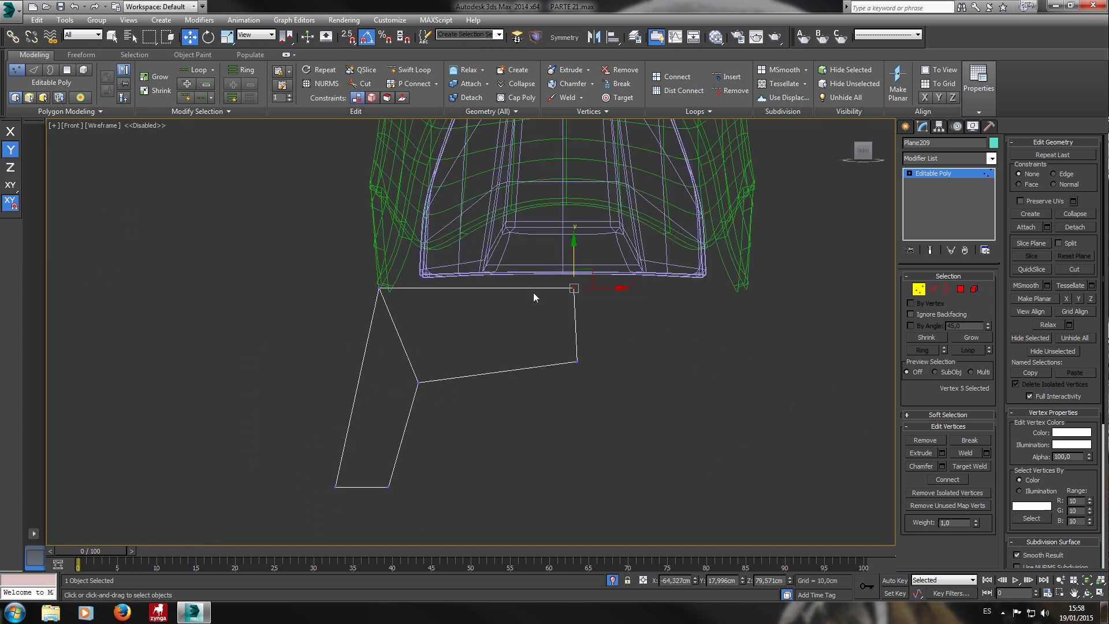
key(l)
key(F3)
scroll(454, 232, down, 4)
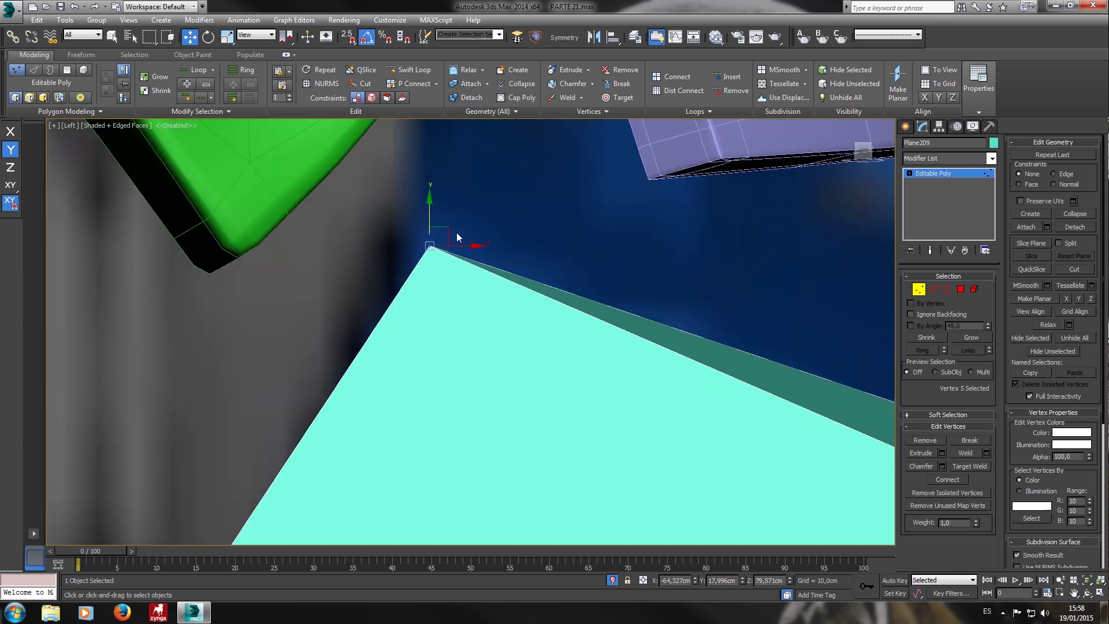
drag(460, 206, 479, 173)
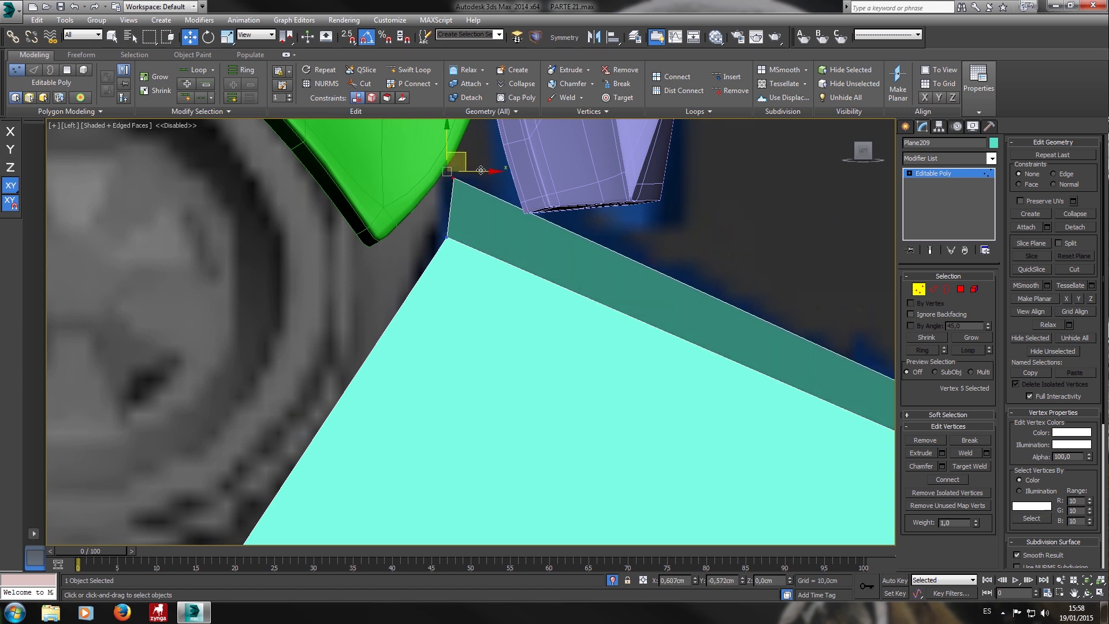
scroll(489, 185, down, 3)
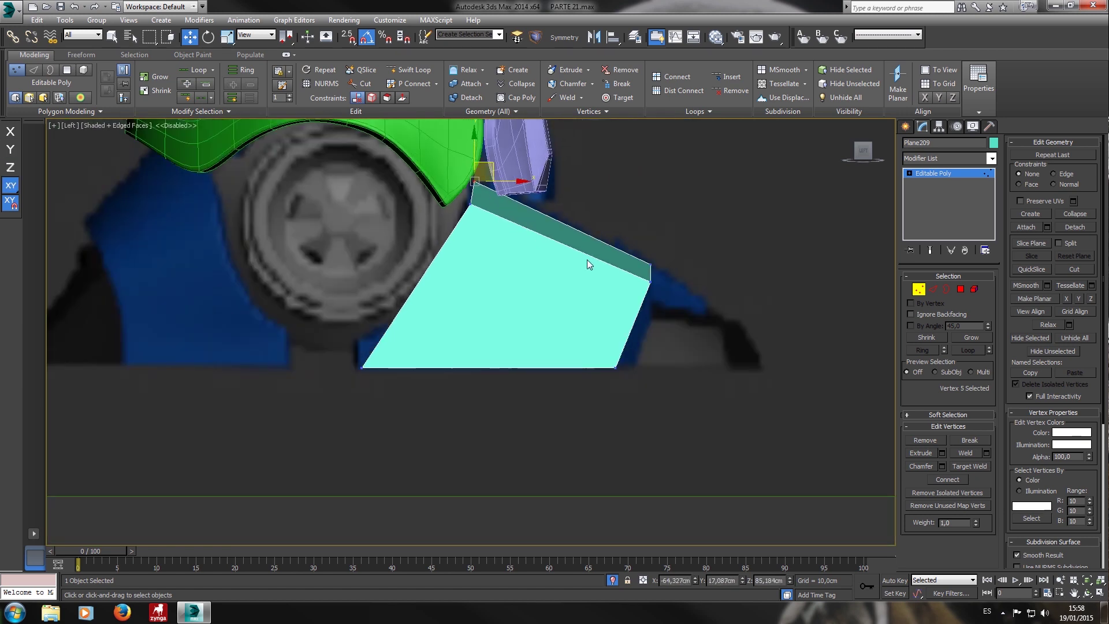
middle_drag(581, 258, 595, 234)
key(alt+x)
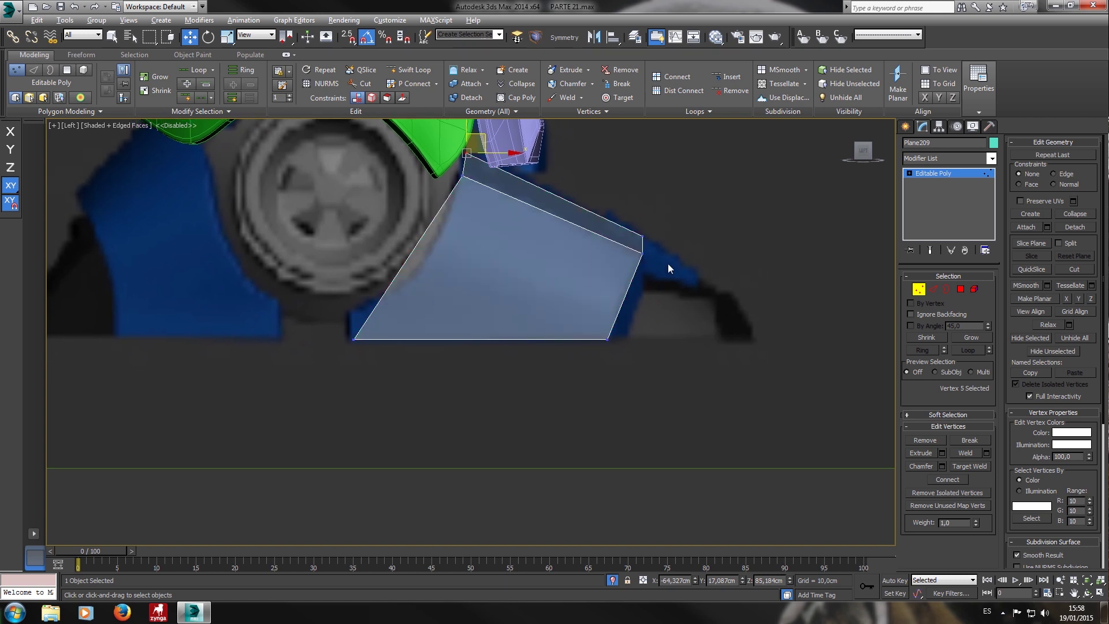
key(alt+x)
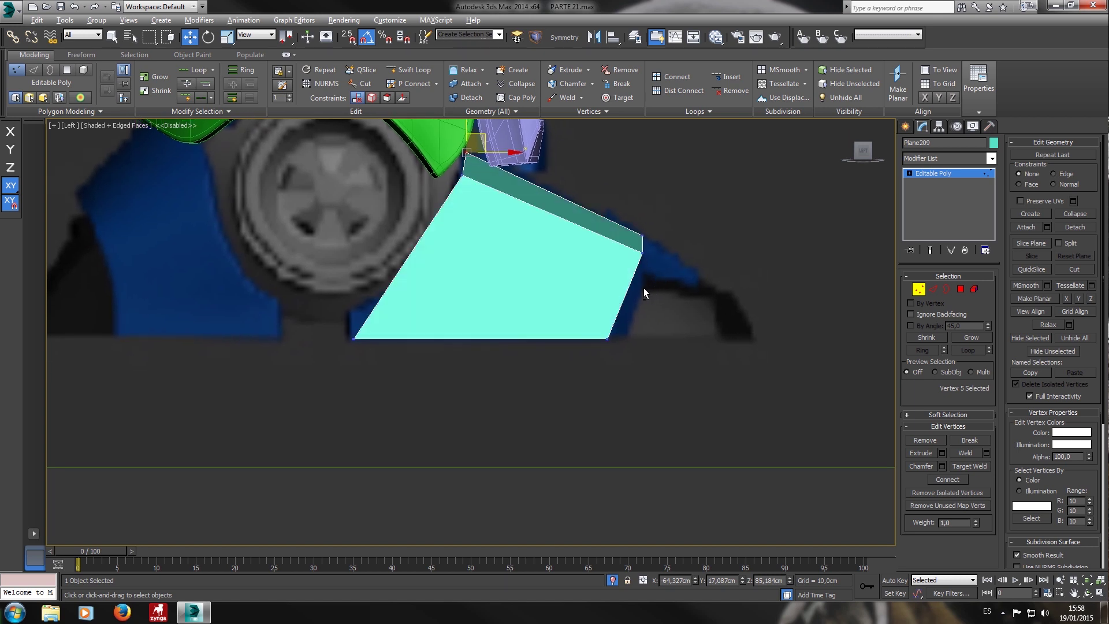
Connect the front and rear edges of the foot's side face with two new edges running across it.
click(935, 289)
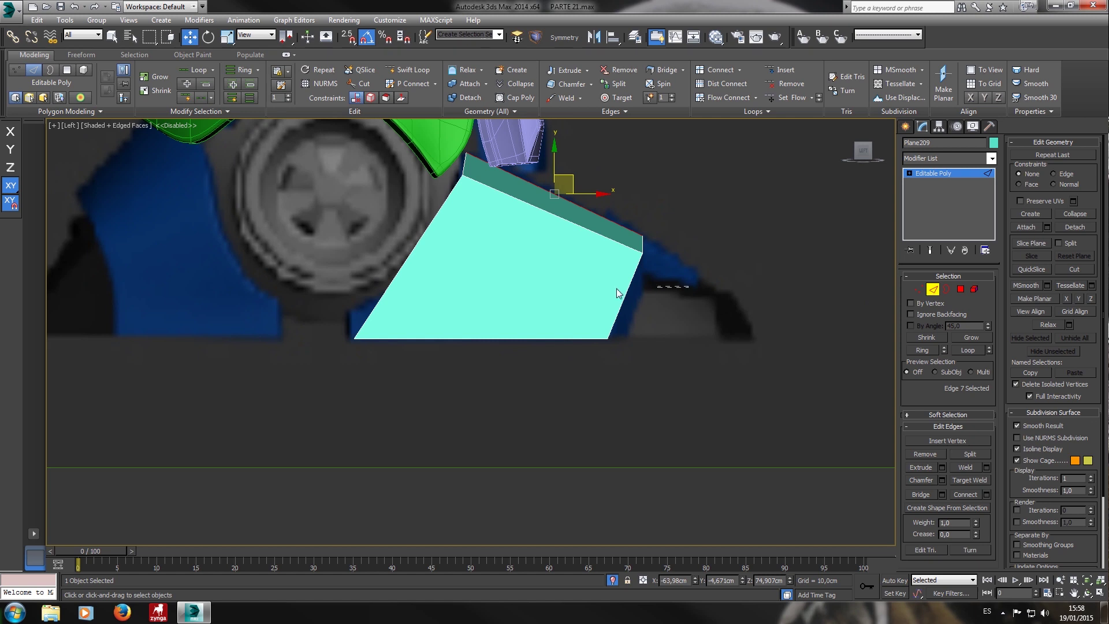
click(408, 257)
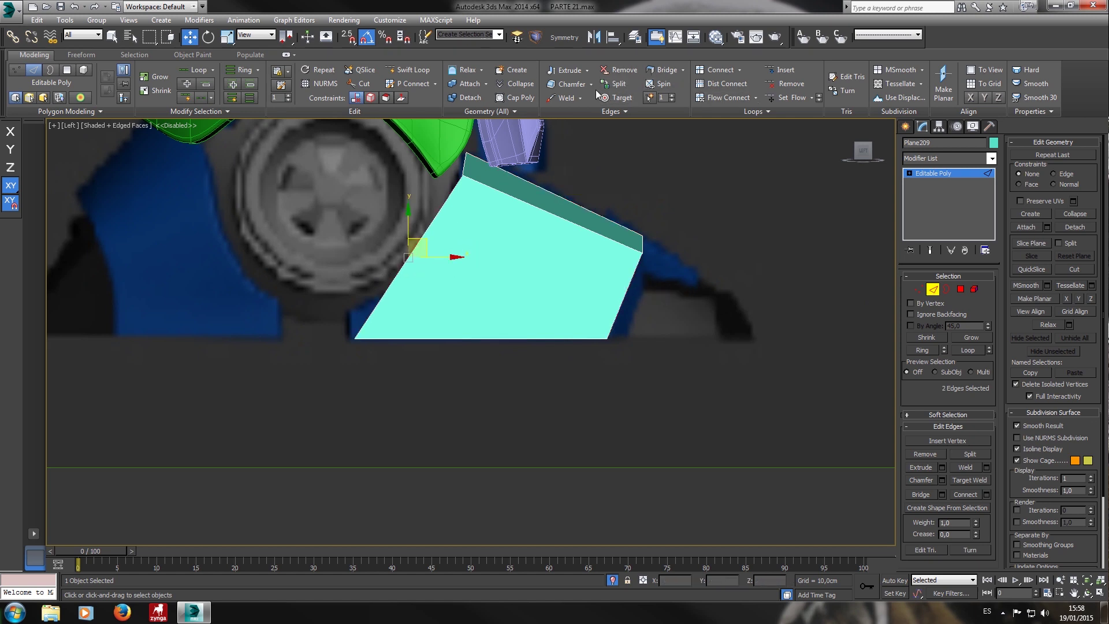
shift+click(733, 71)
click(478, 336)
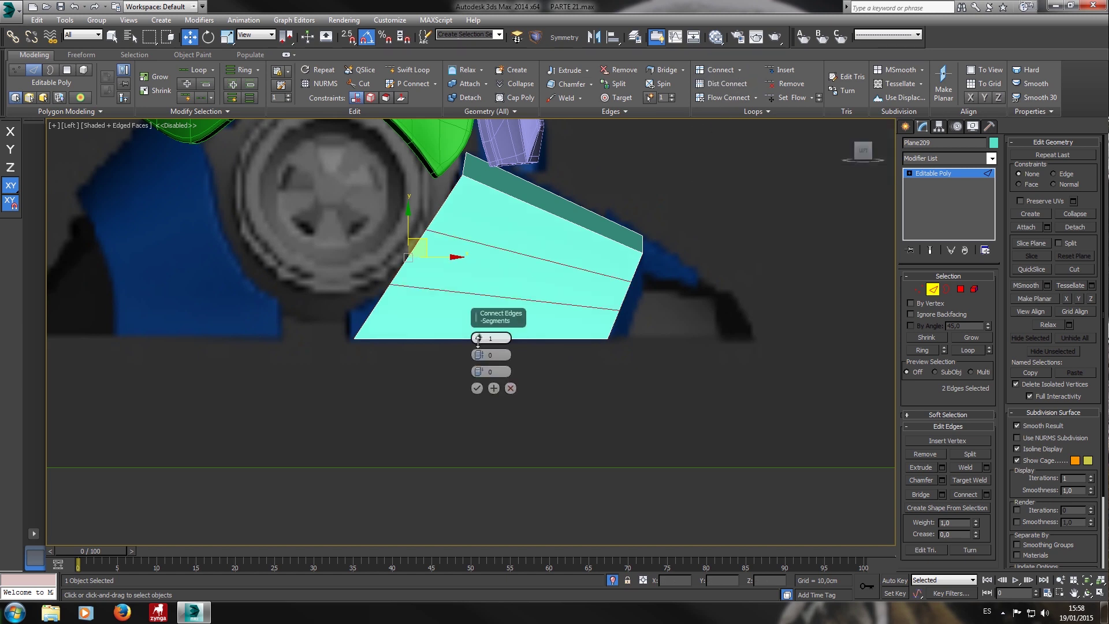
click(479, 388)
click(478, 389)
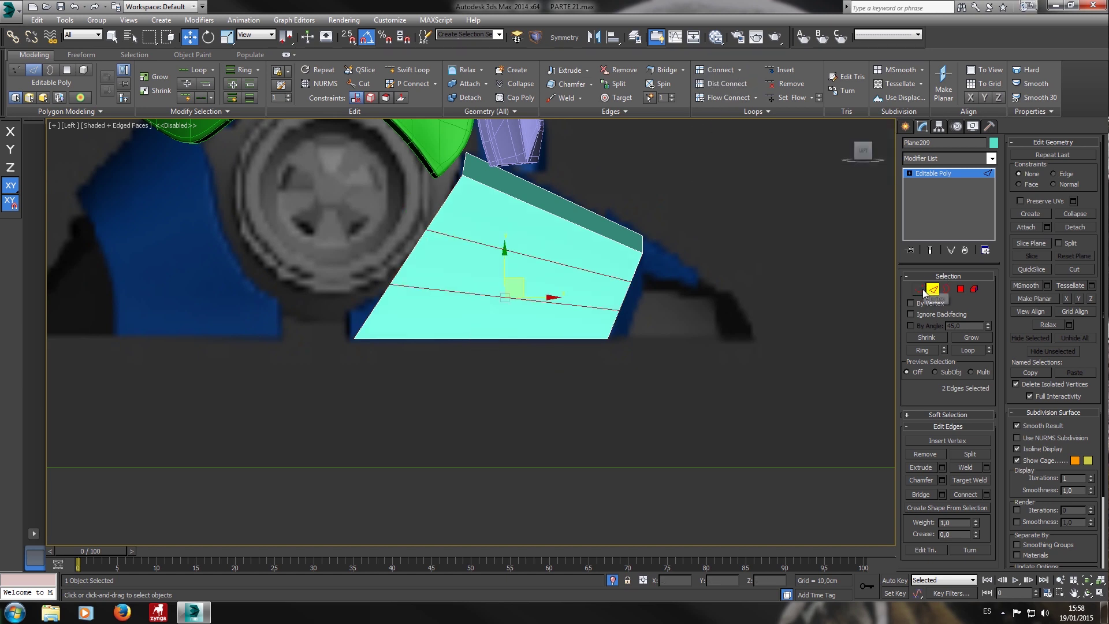
Make the mesh see-through and move the side face's lower rear vertices to match the base of the wheel arch.
click(918, 288)
middle_drag(425, 281, 504, 290)
scroll(489, 317, up, 4)
key(alt+x)
click(448, 275)
drag(465, 268, 387, 322)
click(375, 384)
drag(394, 374, 390, 378)
Move the side face's bottom and intermediate front vertices outward to follow the foot's front contour in the reference.
middle_drag(731, 256, 598, 280)
middle_drag(783, 309, 676, 295)
click(645, 395)
mouse_move(696, 402)
mouse_down()
mouse_move(726, 398)
mouse_move(708, 397)
mouse_up()
click(703, 424)
click(681, 395)
click(699, 383)
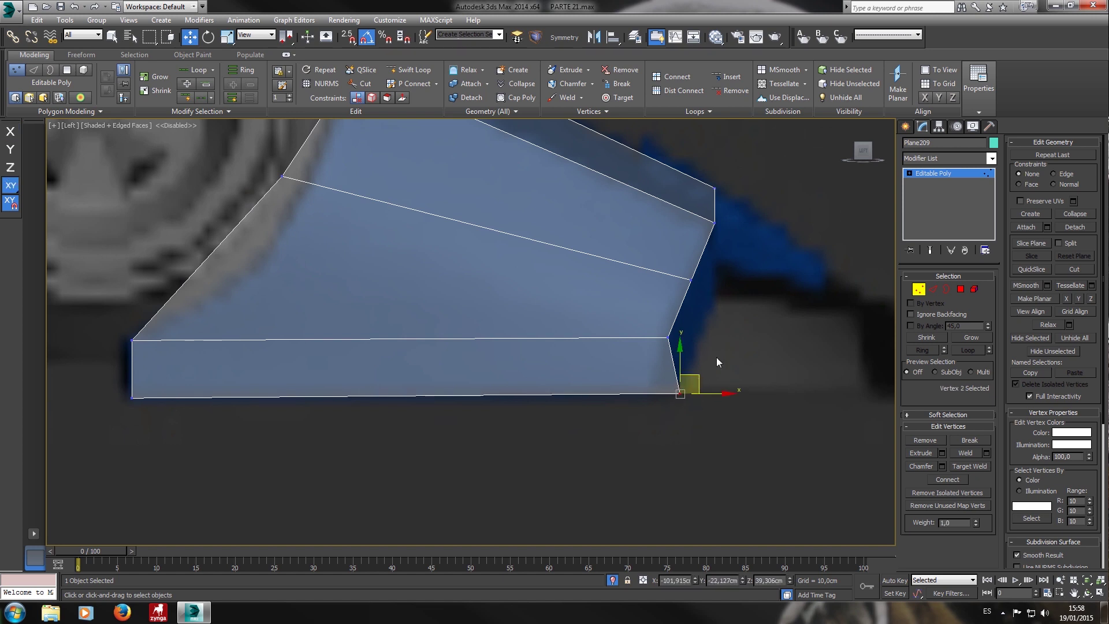
click(669, 338)
drag(677, 331, 725, 338)
click(691, 280)
mouse_move(721, 280)
mouse_down()
mouse_move(742, 278)
mouse_move(731, 277)
mouse_up()
Move the side face's middle rear vertex forward and slightly down onto the curve of the wheel arch.
middle_drag(529, 213, 615, 254)
click(369, 218)
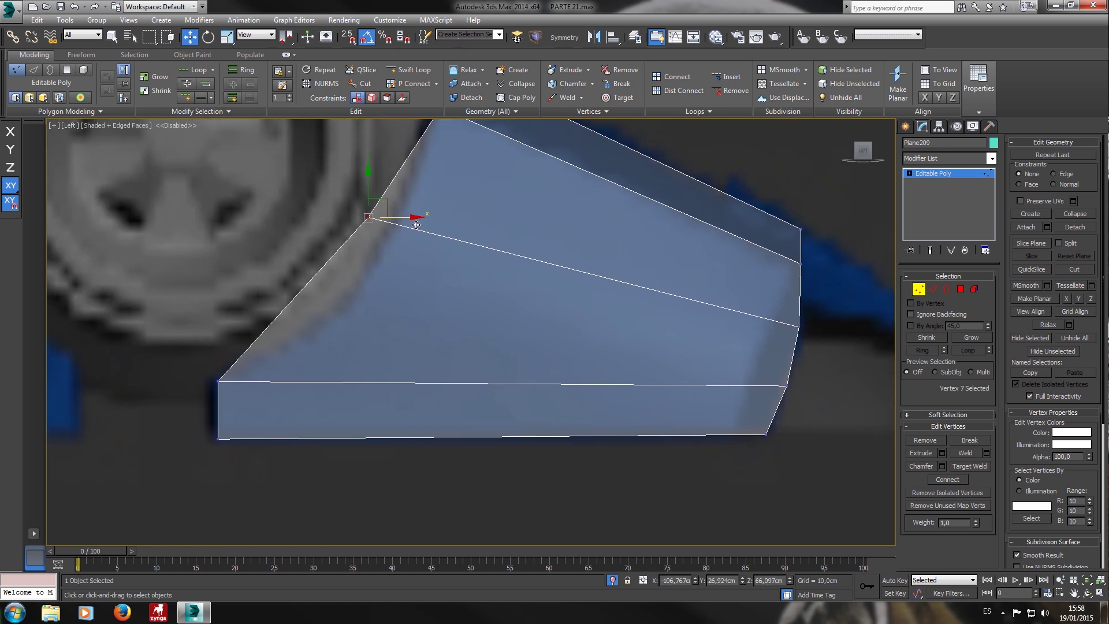
drag(398, 209, 426, 225)
middle_drag(506, 212, 524, 265)
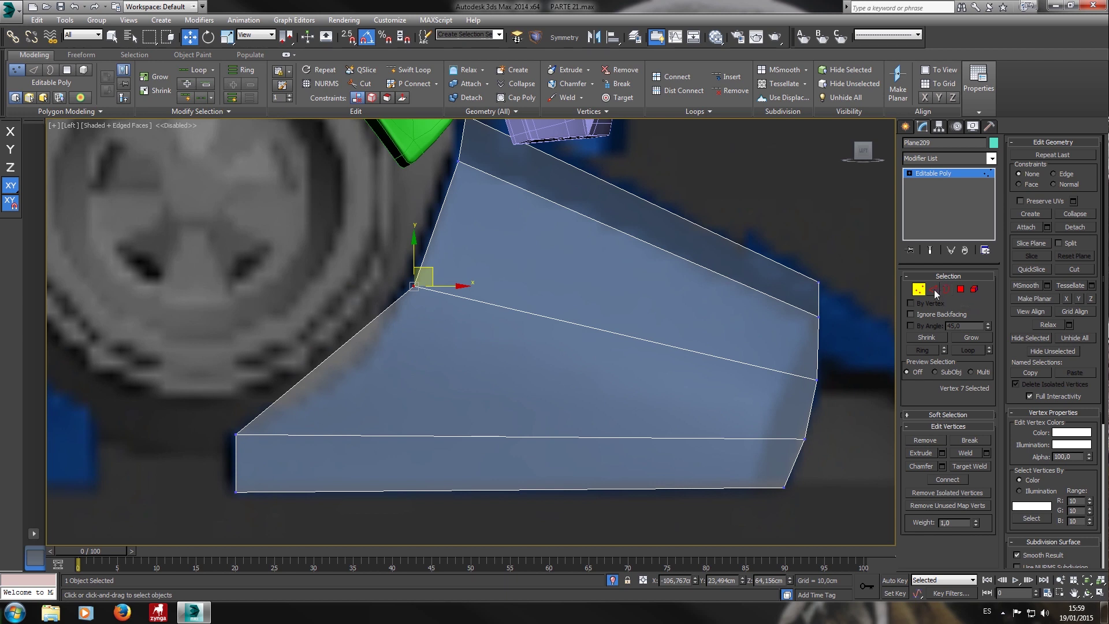
Connect the front and rear edges of the side face's middle band with two new edges.
click(934, 290)
click(347, 358)
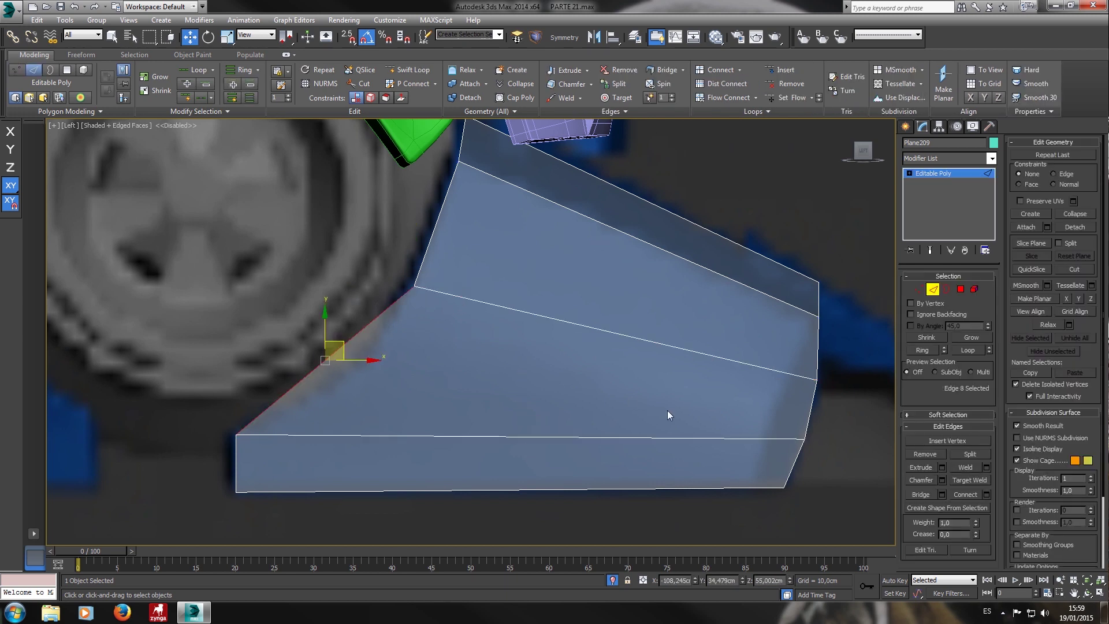
ctrl+click(811, 411)
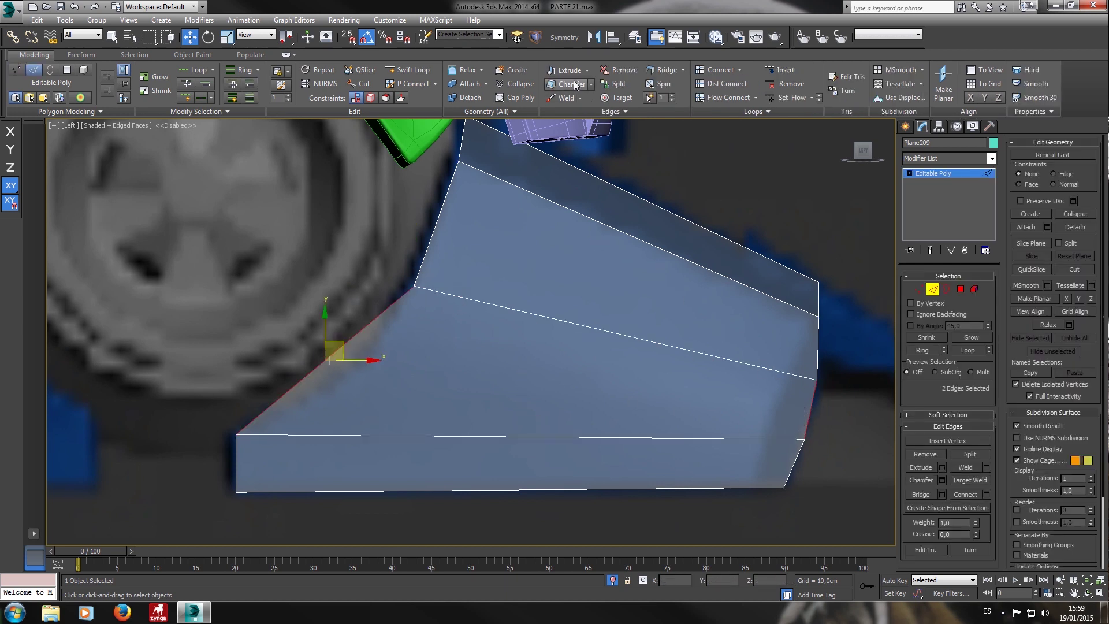
click(716, 72)
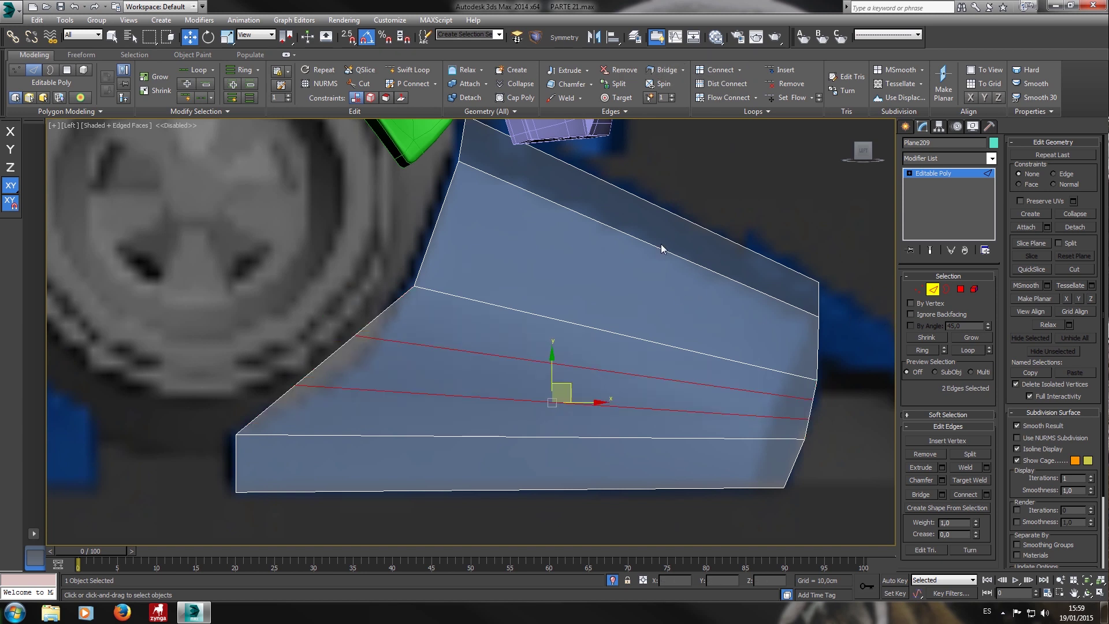
Connect the front and rear edges of the side face's upper band with one new edge.
click(433, 225)
ctrl+drag(792, 338, 789, 336)
click(741, 70)
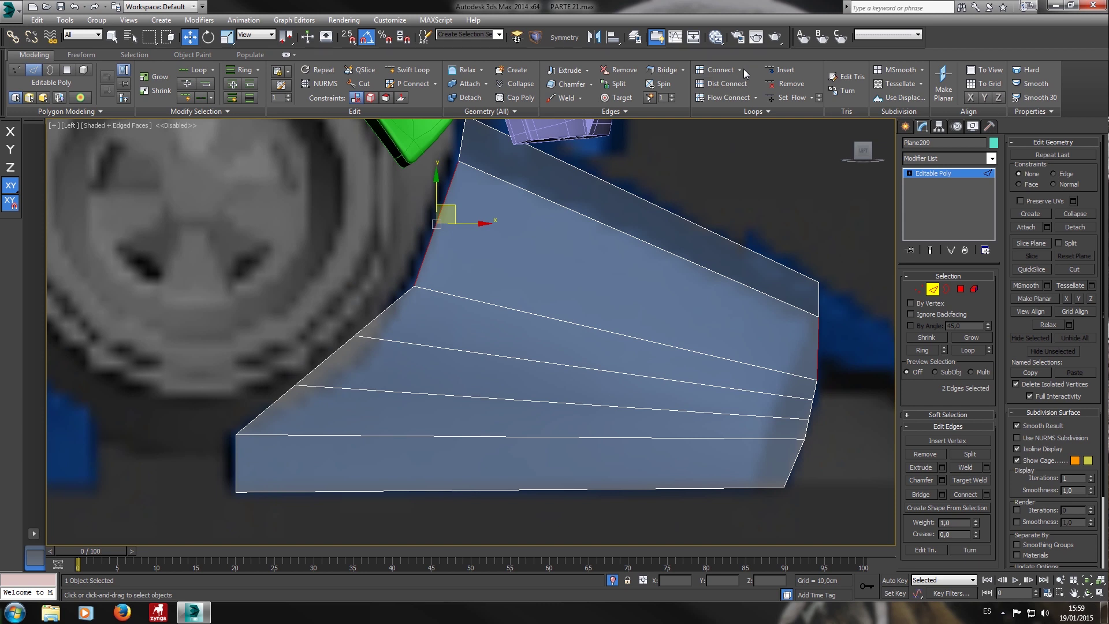
click(737, 84)
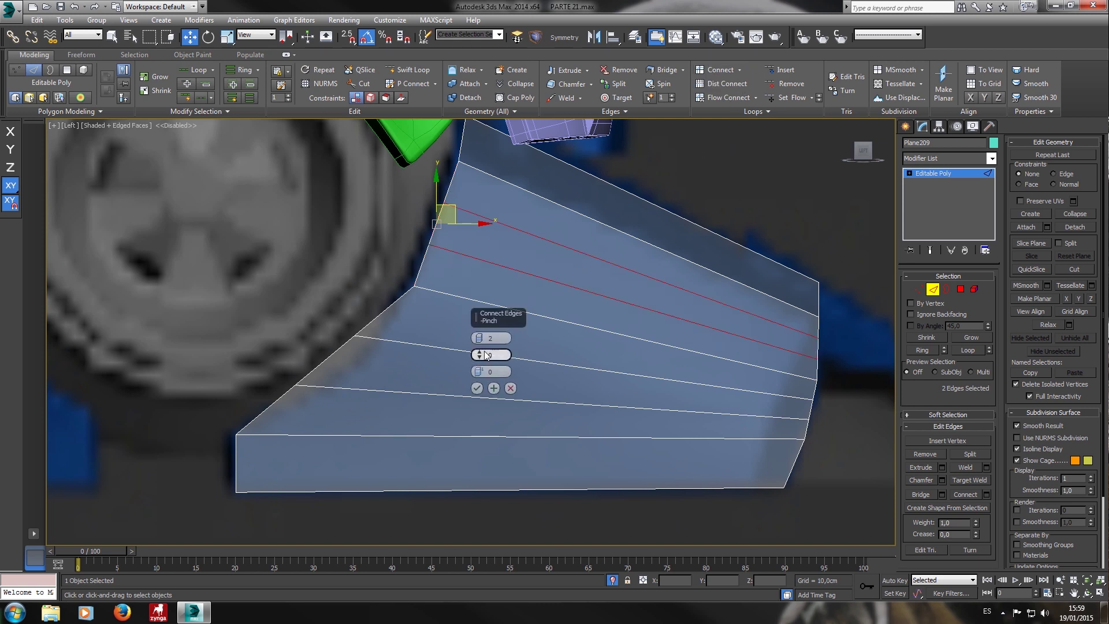
click(479, 389)
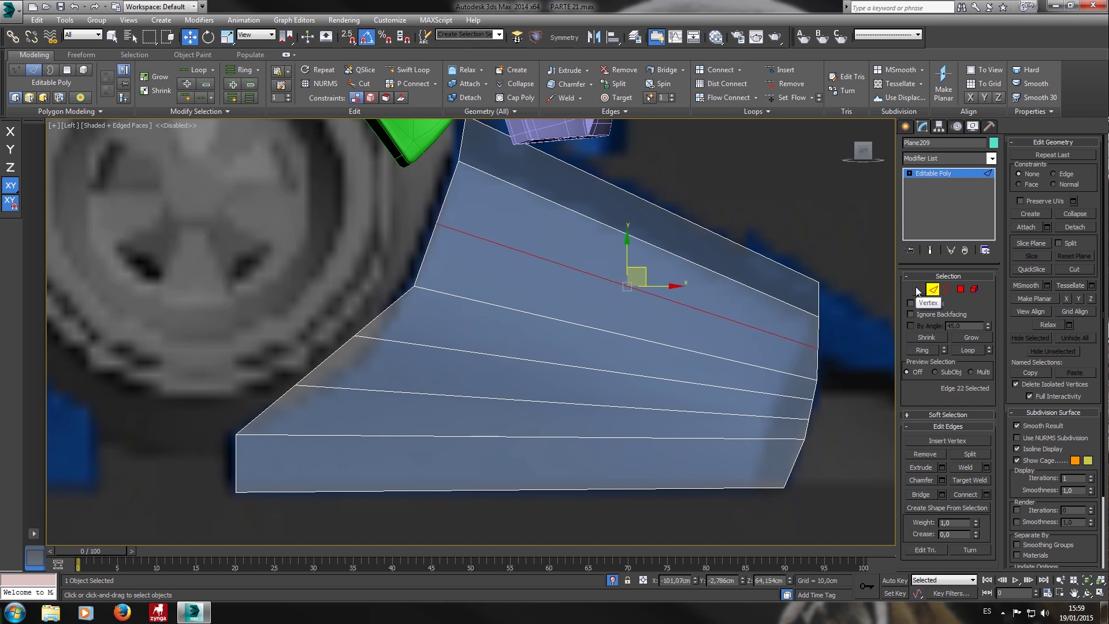
Move the side face's newly added rear vertices forward and down onto the curve of the wheel arch.
click(919, 289)
scroll(513, 283, up, 4)
click(416, 305)
drag(416, 304, 455, 317)
click(334, 375)
drag(357, 365, 389, 386)
middle_drag(497, 282, 447, 412)
drag(449, 256, 484, 285)
click(482, 279)
scroll(465, 361, down, 2)
middle_drag(528, 299, 434, 263)
middle_drag(580, 344, 497, 231)
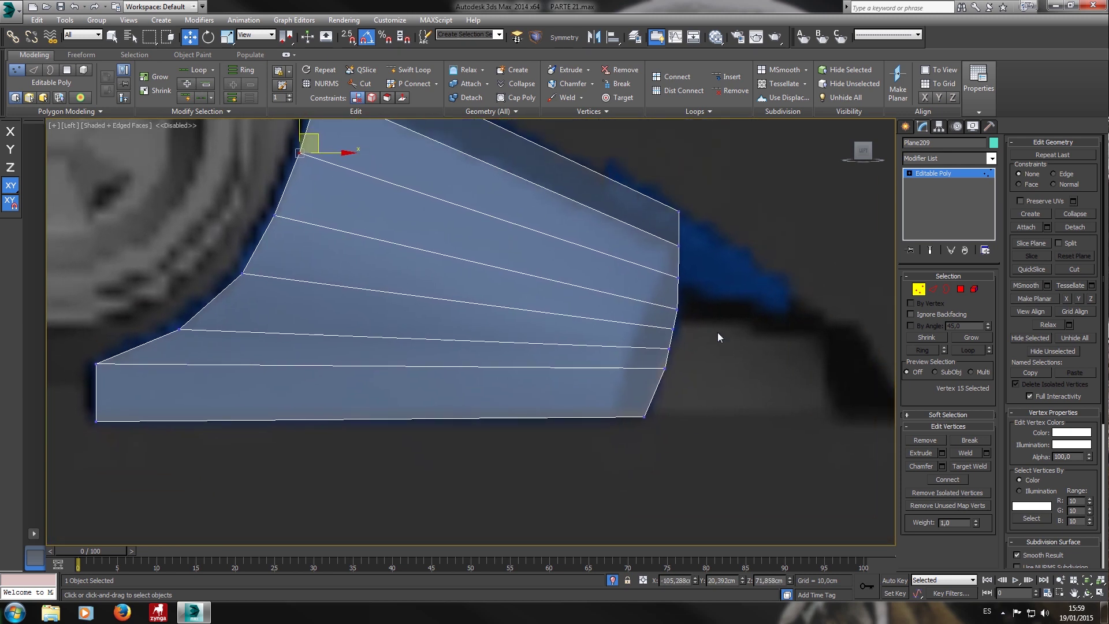
Move the whole foot plate rearward off its reference and undo the move.
click(918, 289)
scroll(526, 324, down, 3)
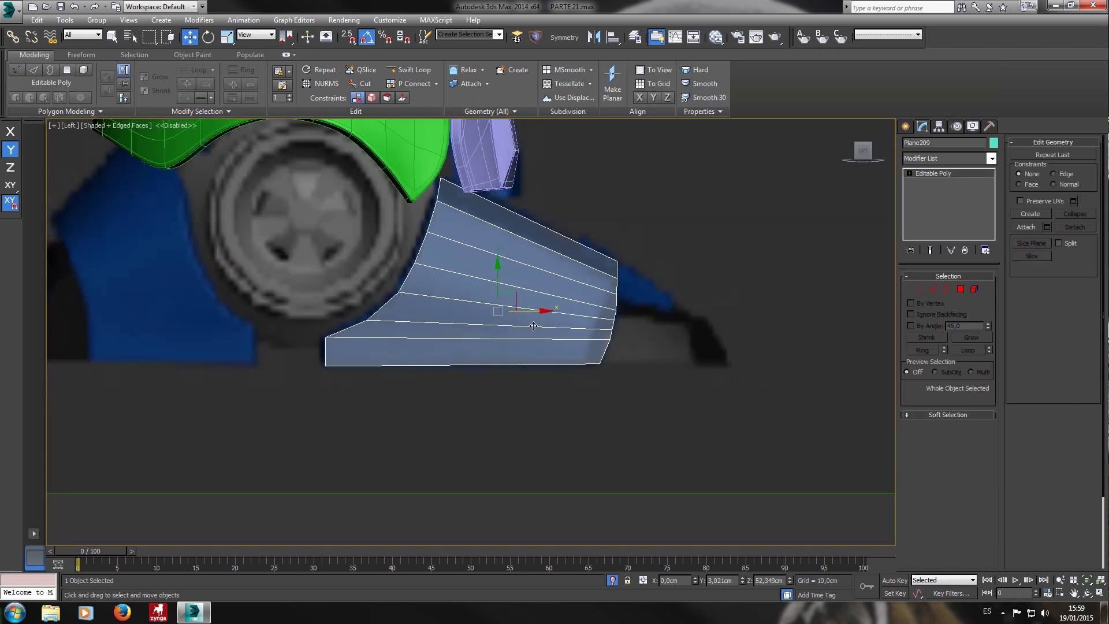
drag(526, 325, 336, 323)
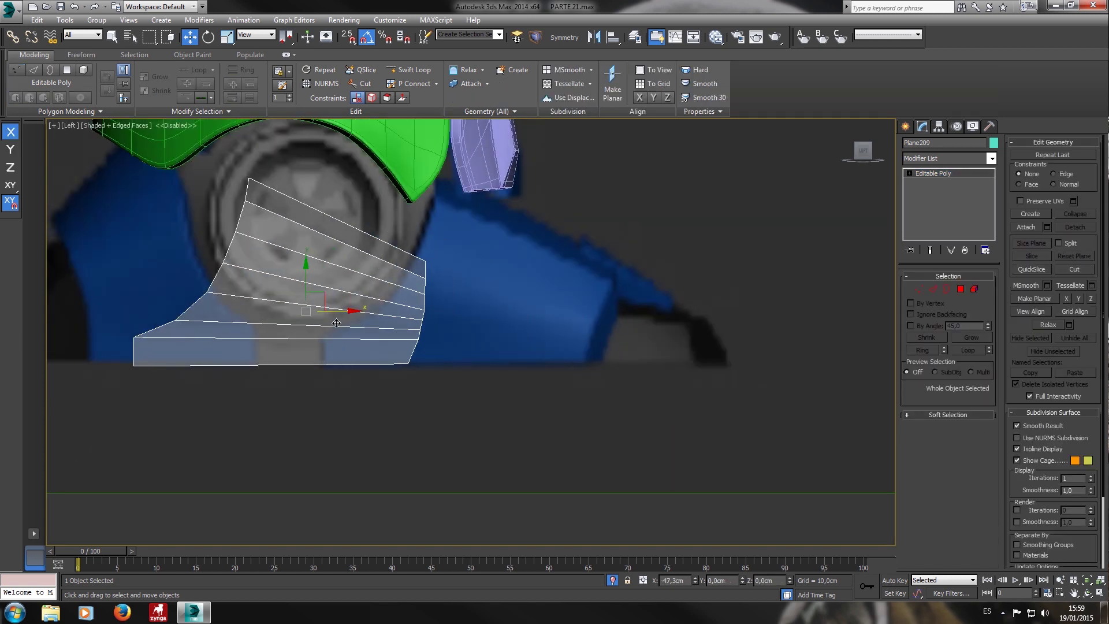
key(ctrl+z)
scroll(595, 321, up, 5)
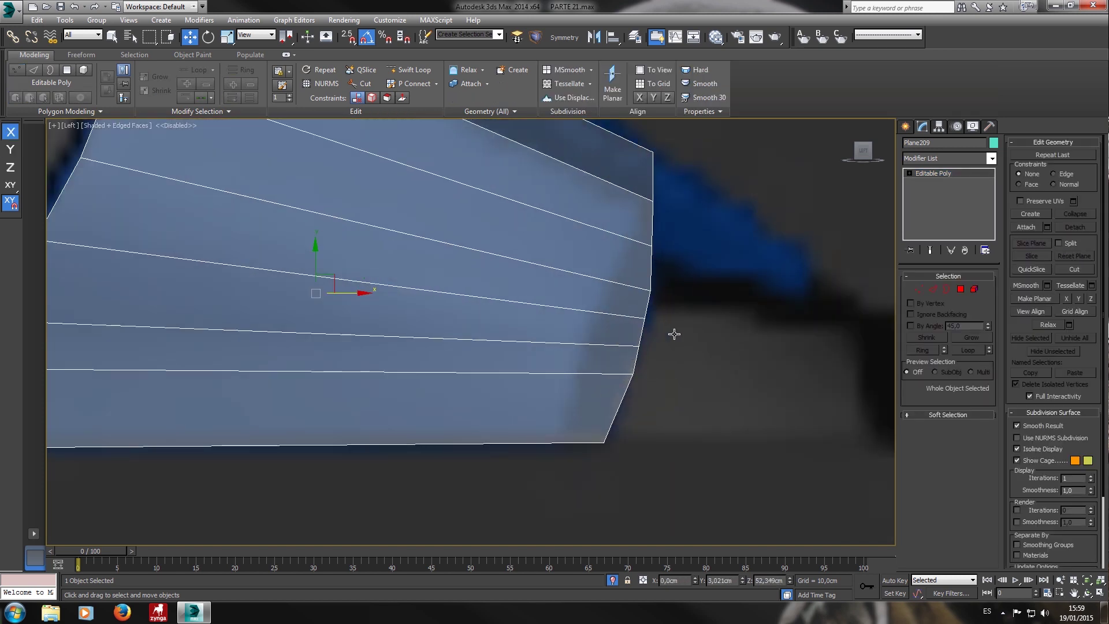
scroll(665, 320, down, 3)
In the front view, connect the upper and lower edges of the plate's top face with two new edges.
key(f)
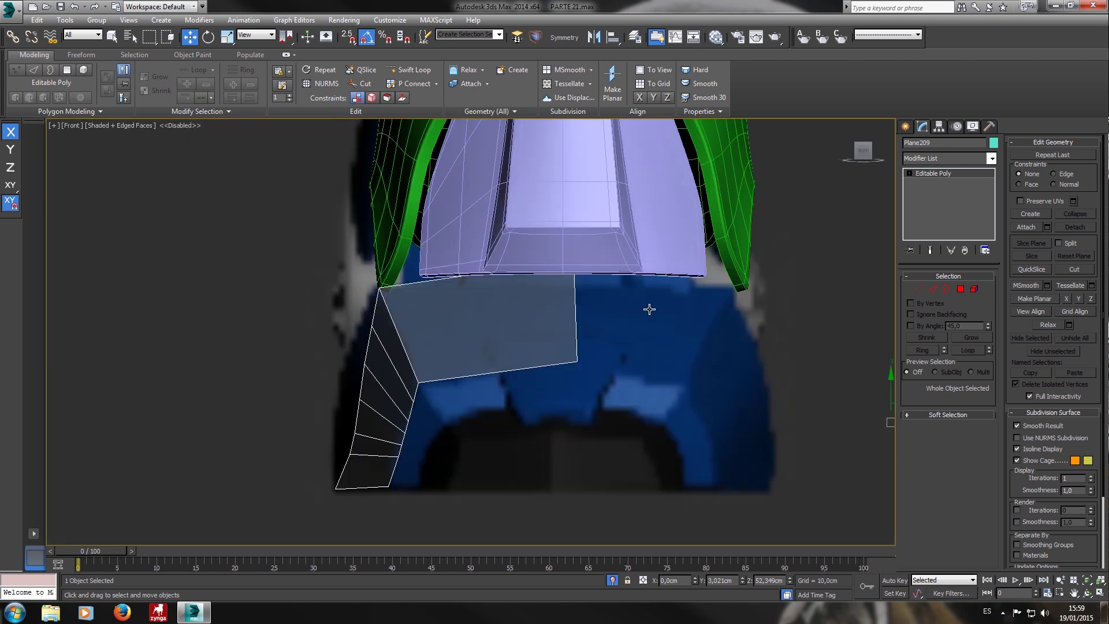
click(934, 289)
drag(460, 423, 457, 259)
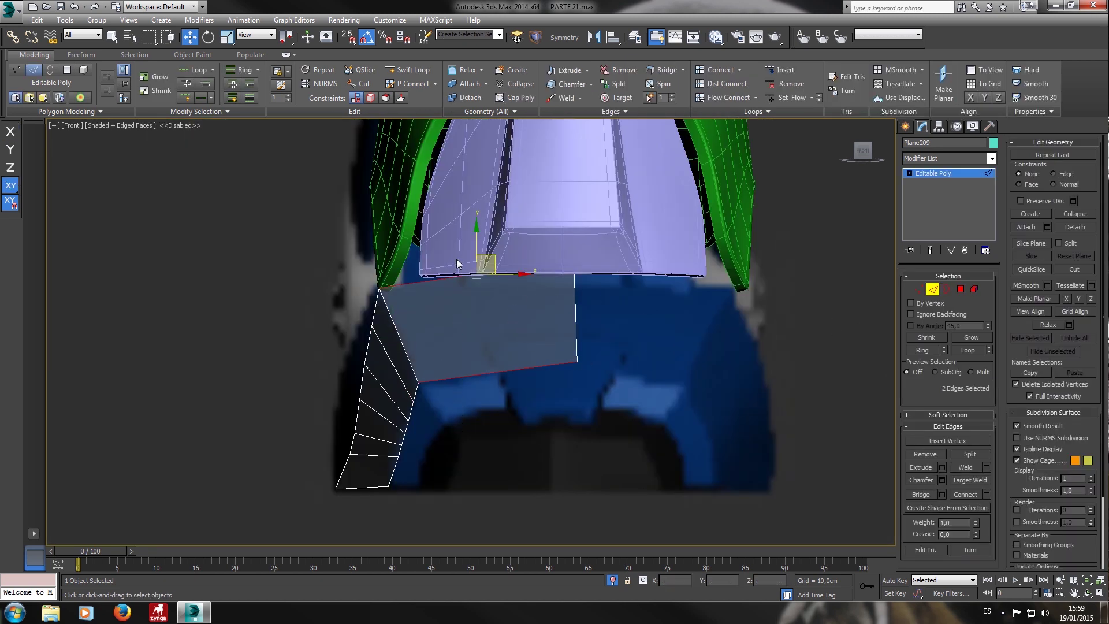
click(741, 69)
click(741, 84)
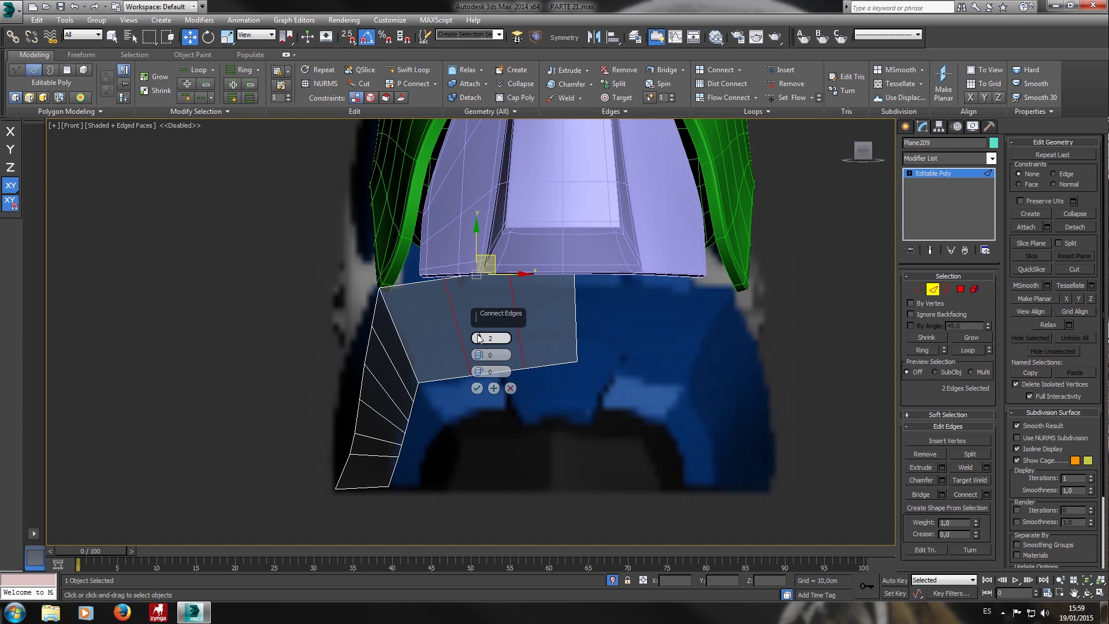
click(478, 389)
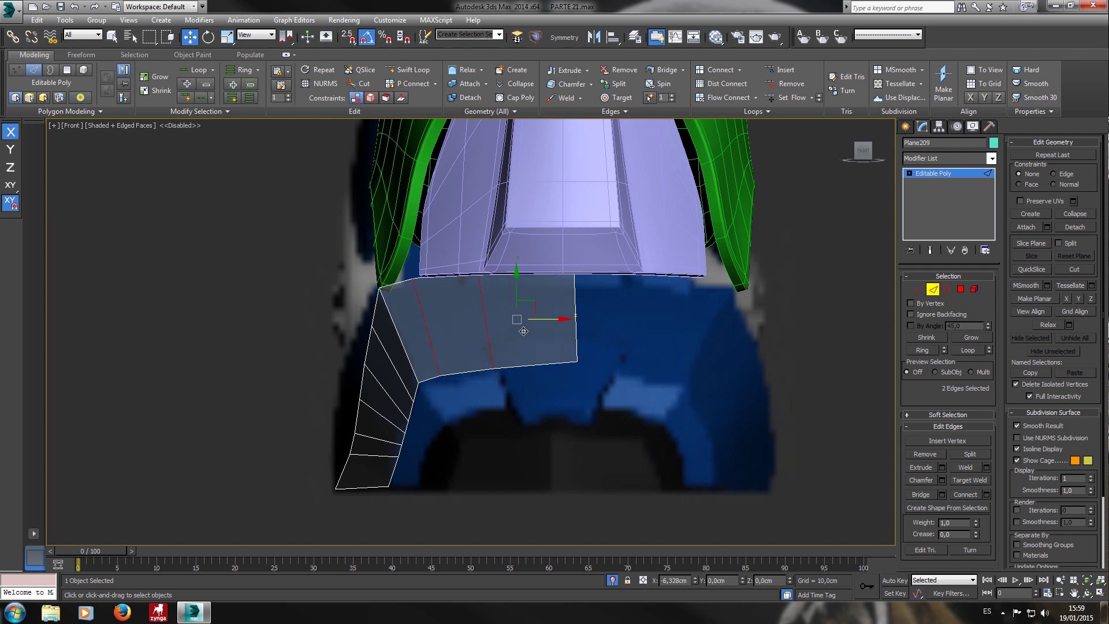
Undo the sideways shift, raise the two new edges to arch the top face, and lower them slightly together with the centerline edge.
key(ctrl+z)
click(522, 353)
scroll(520, 336, up, 2)
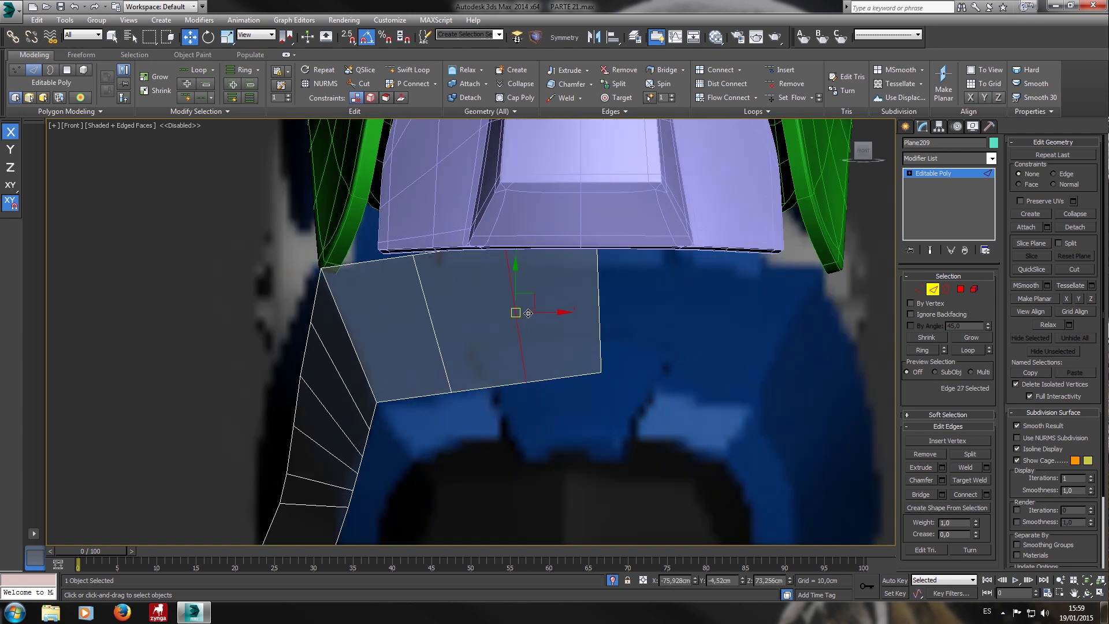
drag(526, 294, 527, 287)
click(449, 360)
drag(440, 300, 442, 291)
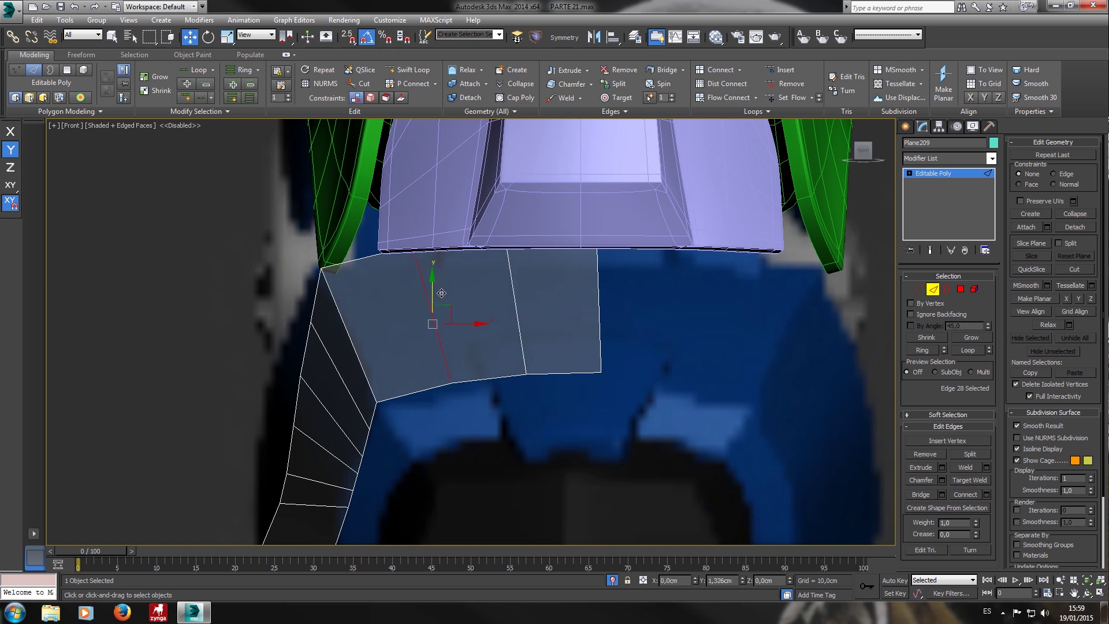
drag(744, 315, 441, 297)
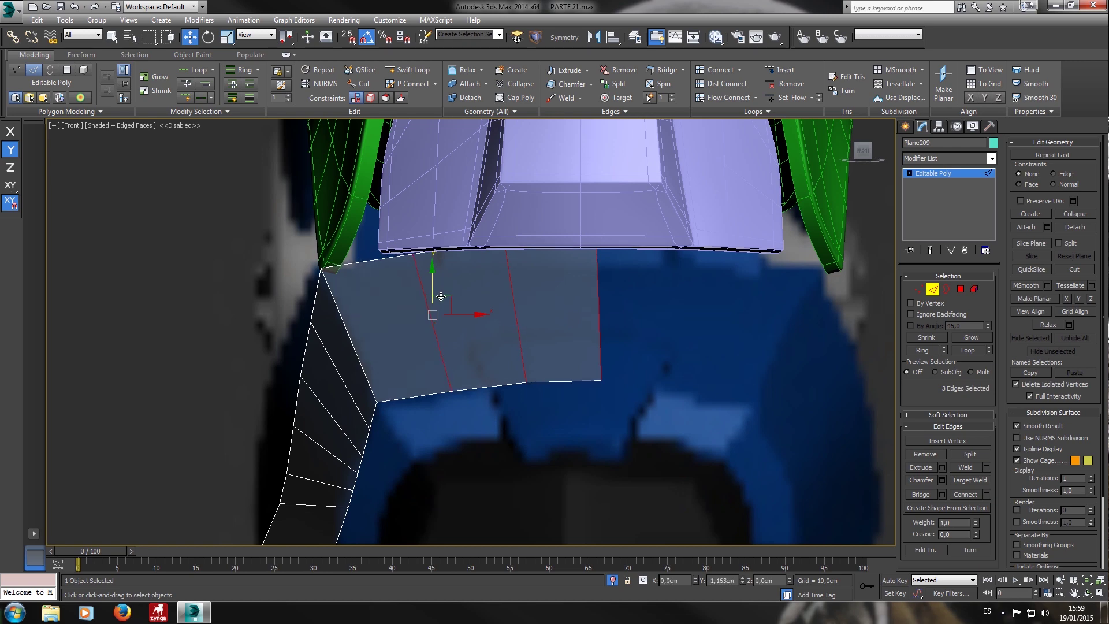
Center the foot plate's pivot on the object and return to its mesh editing settings.
click(932, 289)
scroll(607, 294, down, 3)
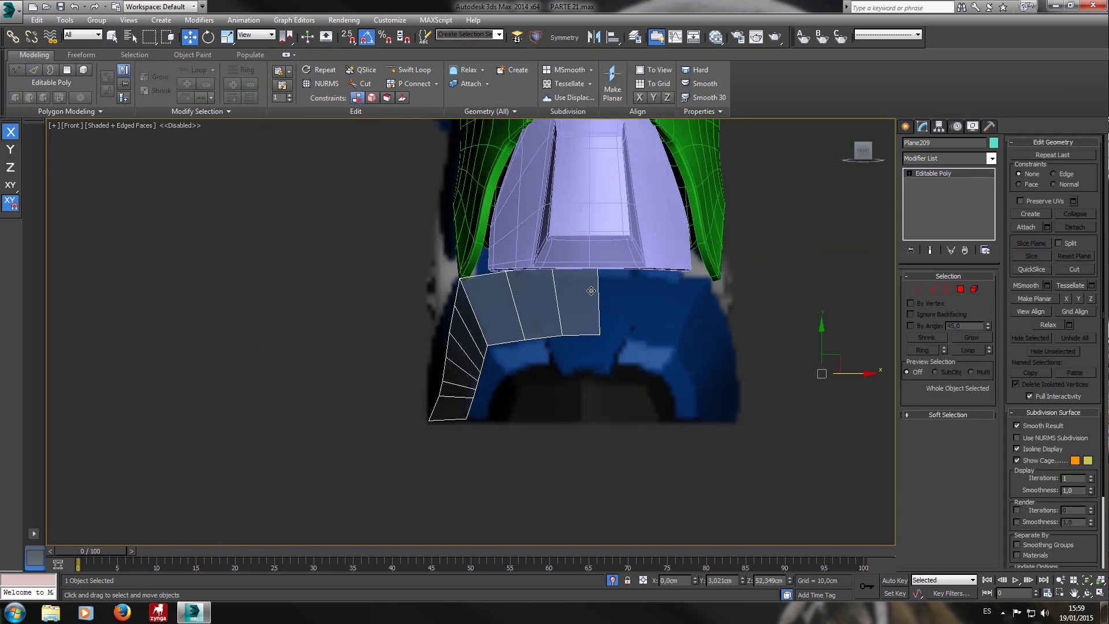
click(937, 126)
click(948, 201)
click(946, 258)
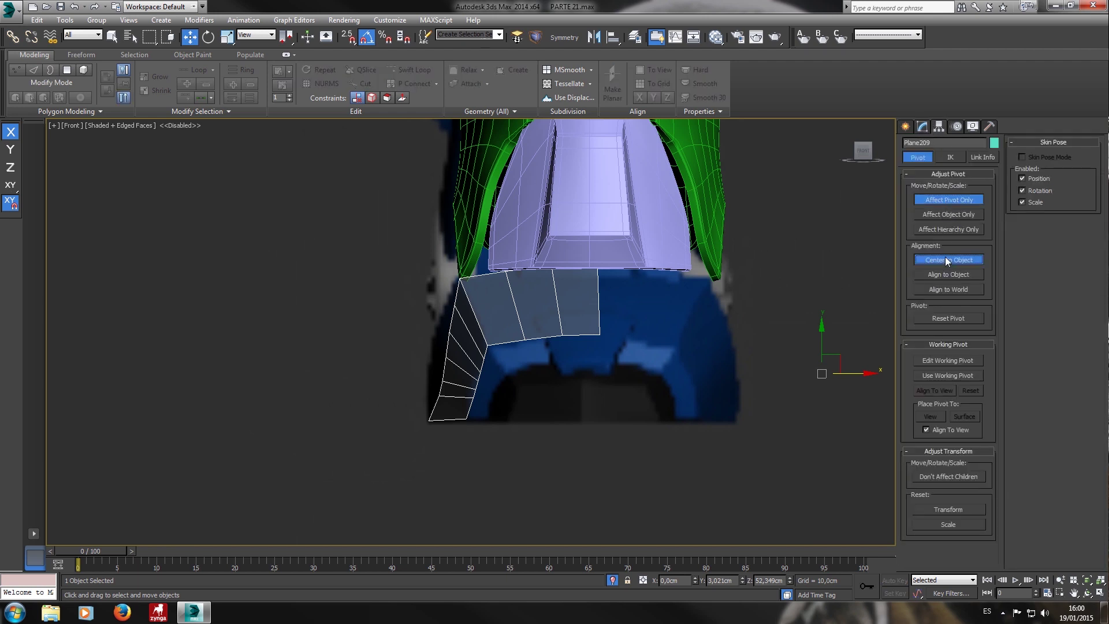
click(948, 201)
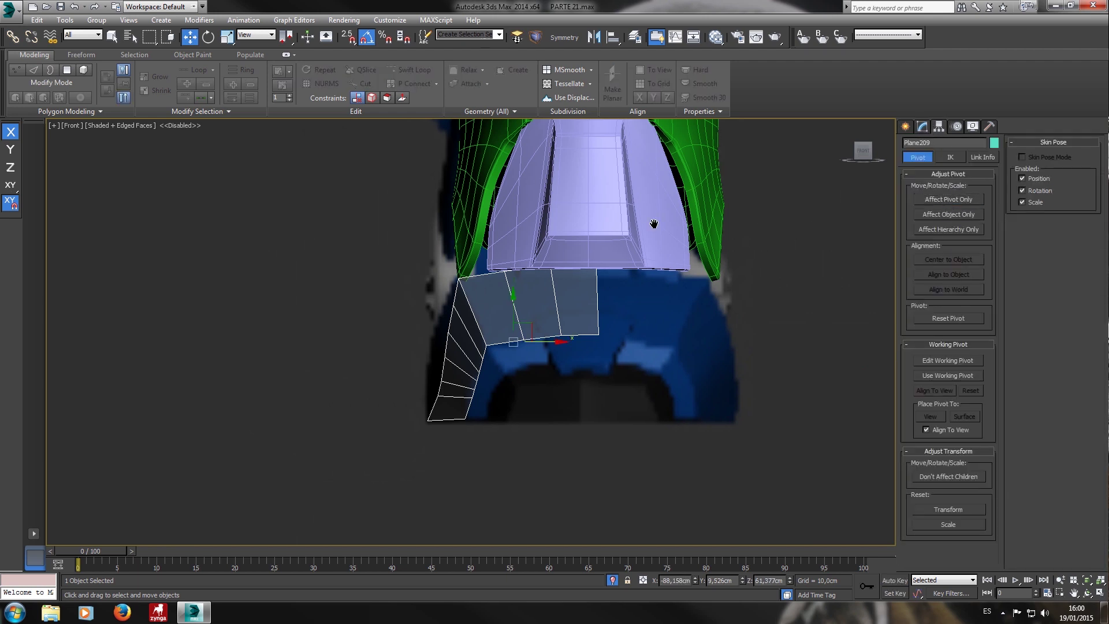
click(905, 127)
click(923, 126)
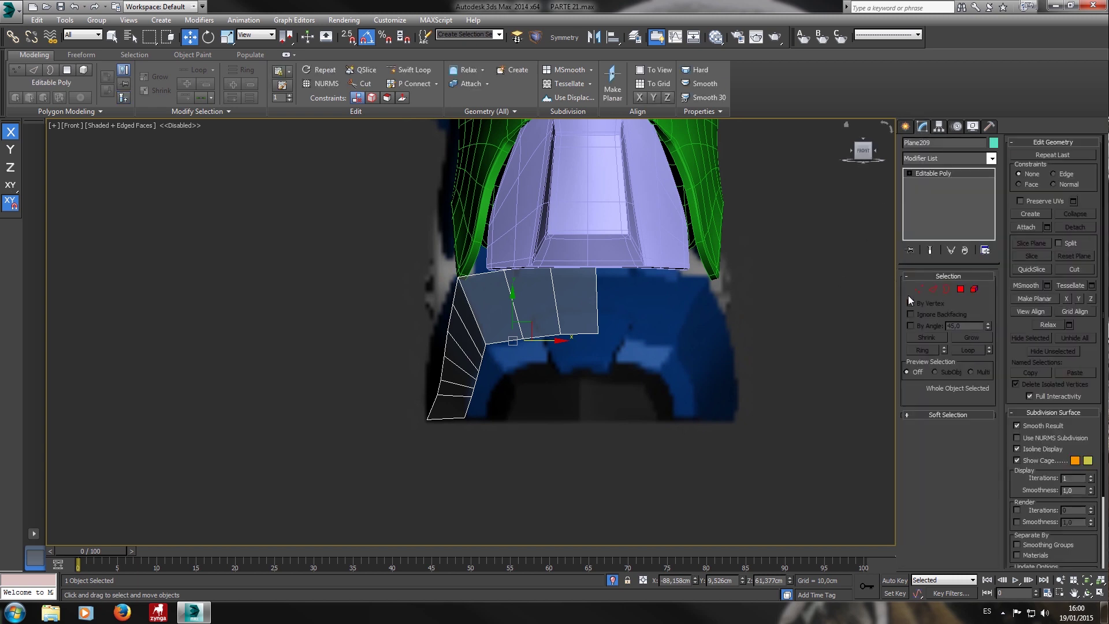
Move the two bottom vertices of the side face inward along X in the front view.
click(917, 289)
scroll(527, 322, up, 5)
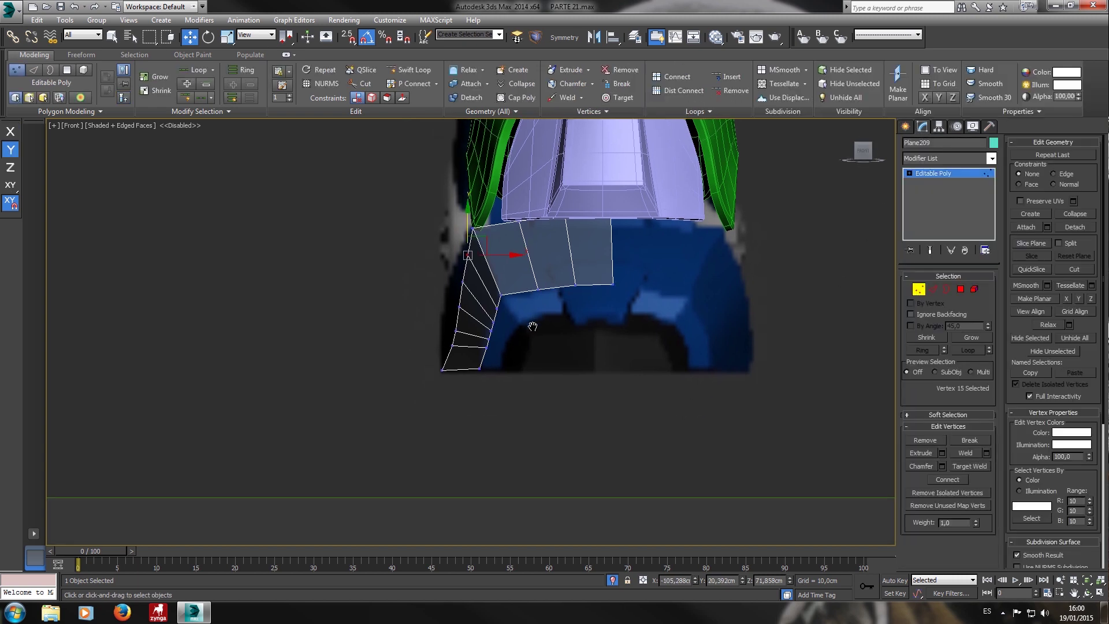
drag(555, 404, 324, 342)
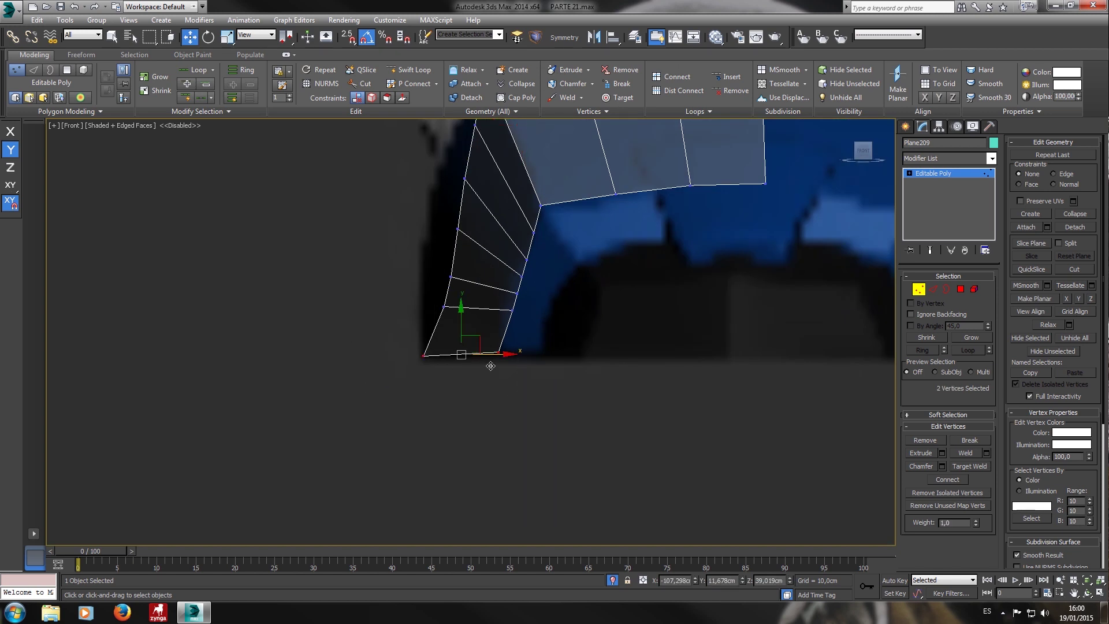
drag(491, 361, 493, 365)
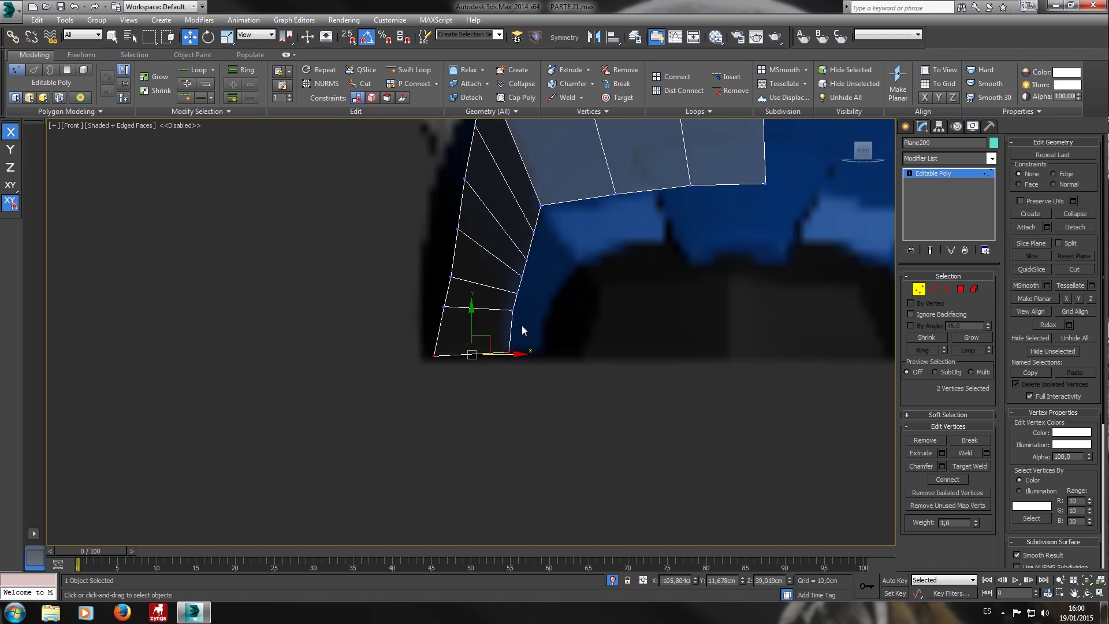
Shift the intermediate vertices on the side face's outer edge slightly outward to straighten its contour.
scroll(455, 289, up, 3)
click(447, 265)
drag(483, 269, 481, 269)
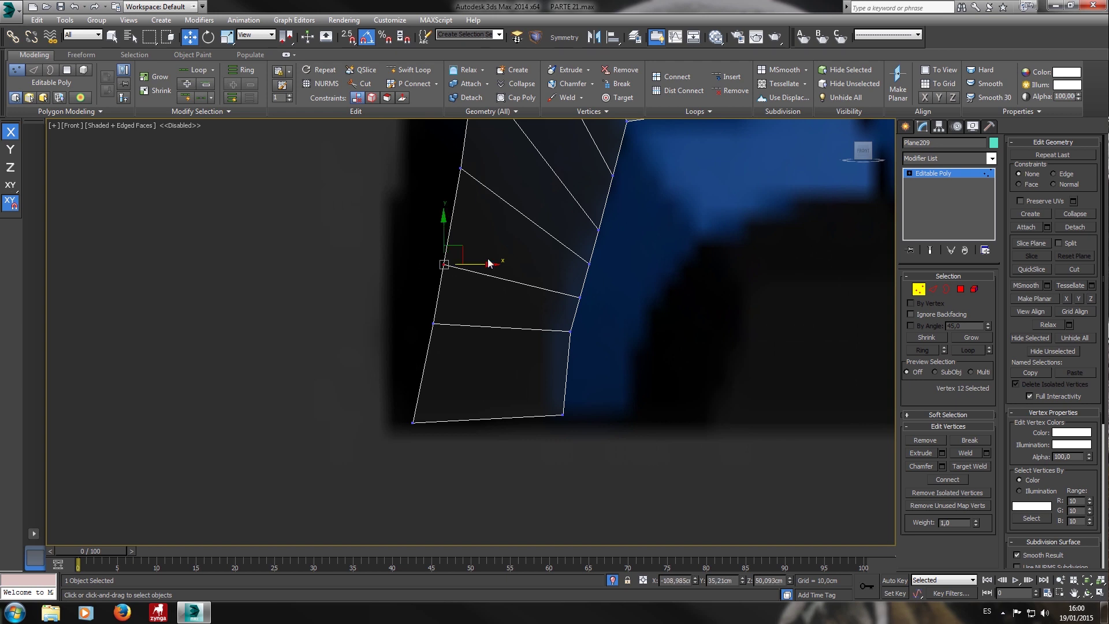
middle_drag(487, 261, 469, 324)
click(443, 232)
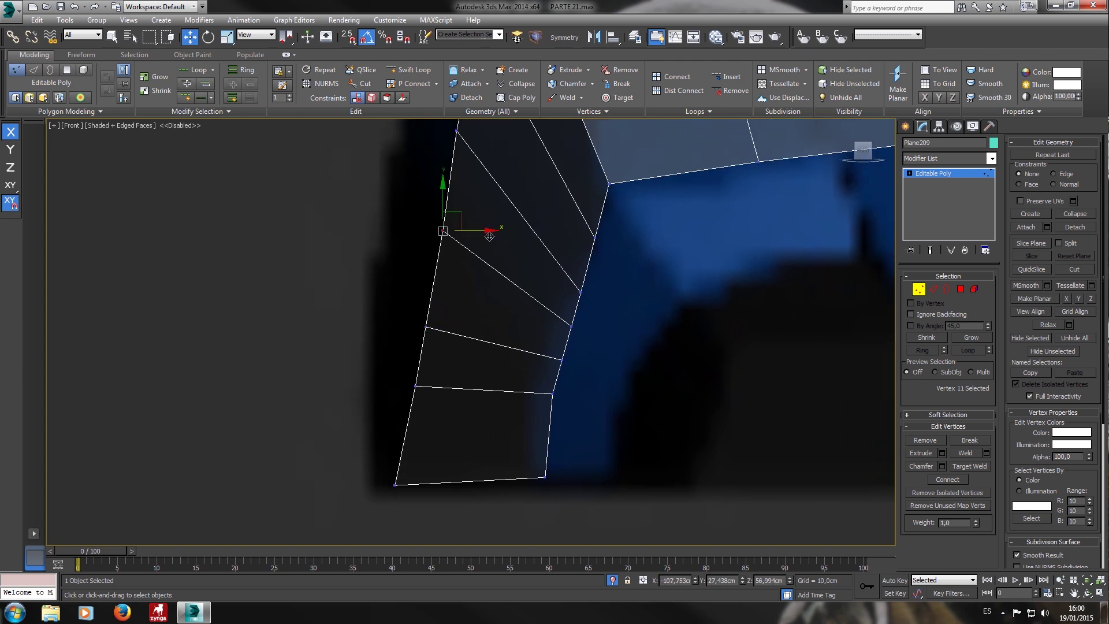
Move the upper intermediate vertices on the side face's inner edge outward along X to follow the reference's edge.
middle_drag(612, 263, 605, 292)
click(589, 269)
click(573, 322)
drag(605, 323, 593, 323)
click(587, 269)
drag(612, 277, 608, 278)
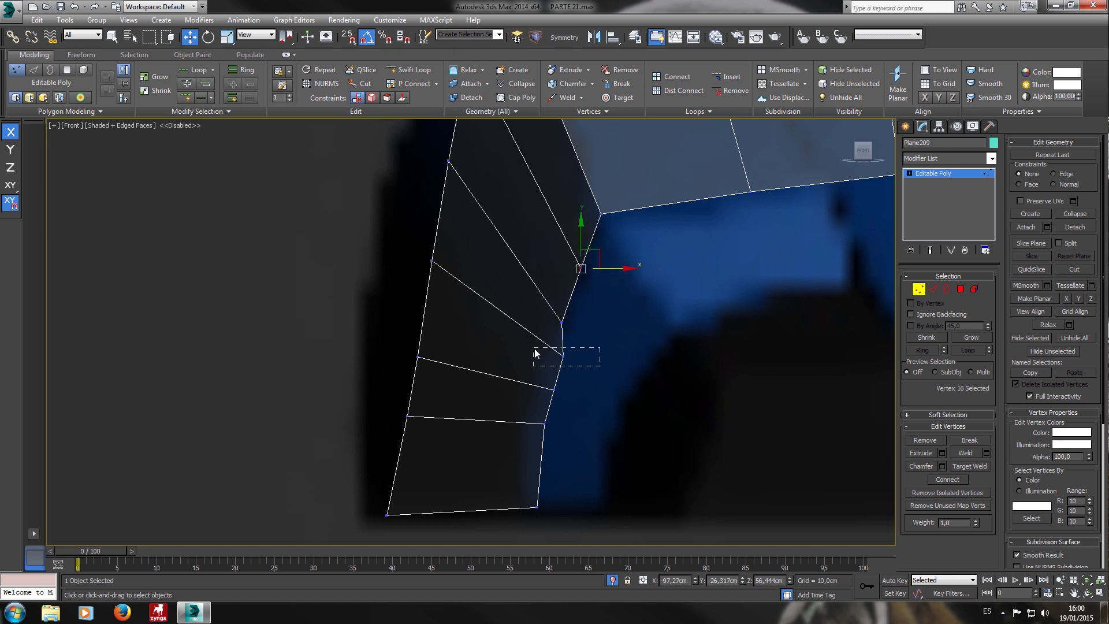
click(563, 356)
drag(605, 363, 590, 399)
Move the lower vertices on the side face's inner edge outward along X, including the bottom corner.
click(555, 391)
click(553, 357)
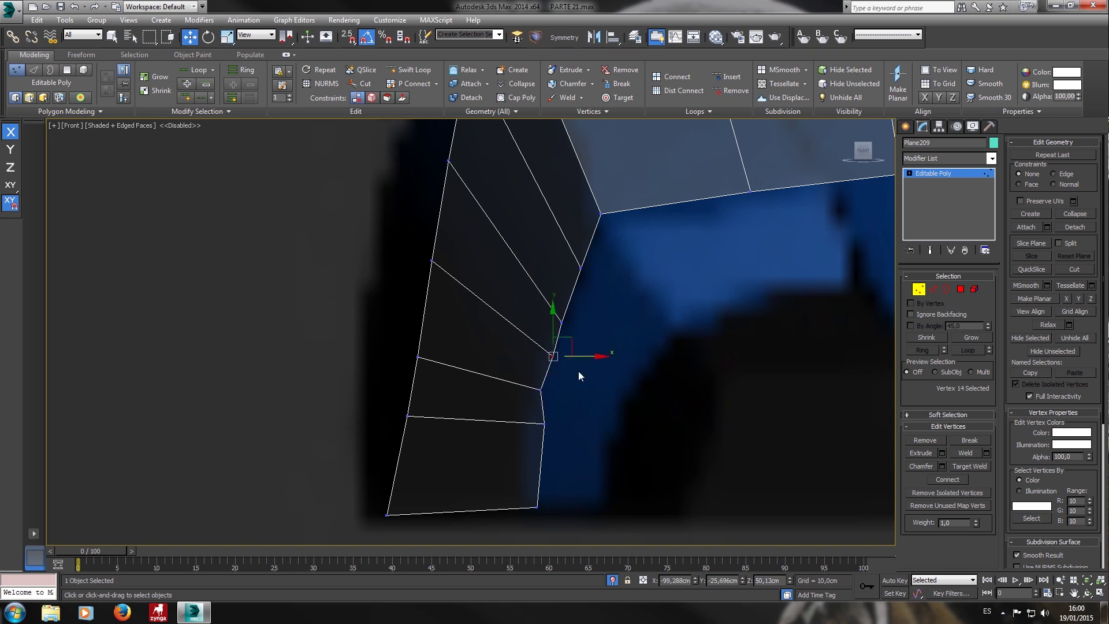
drag(604, 364, 600, 364)
click(542, 423)
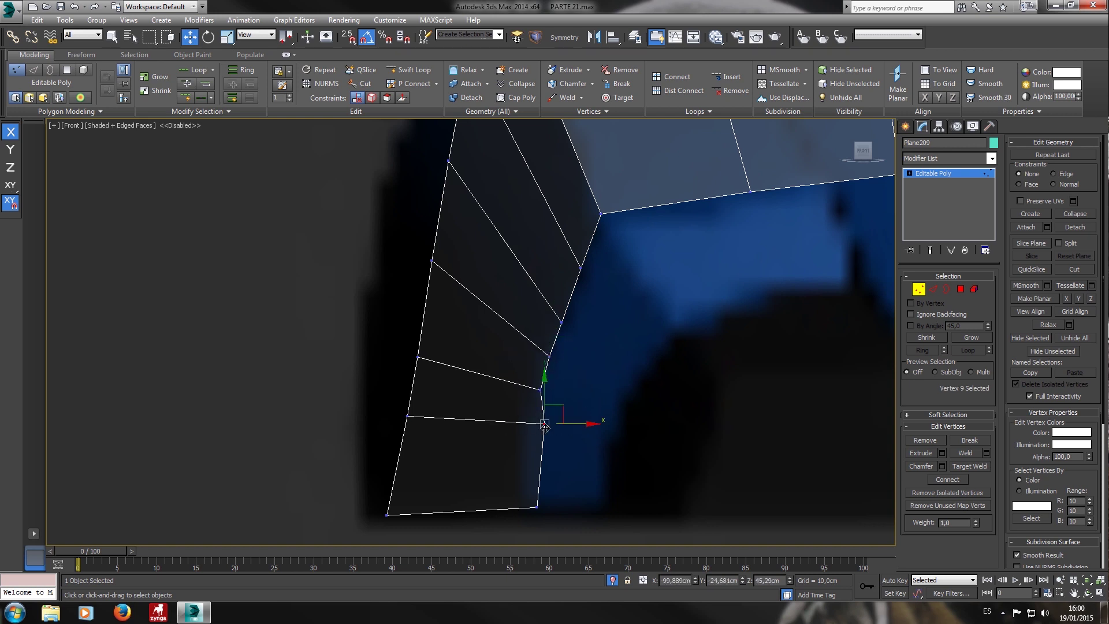
drag(585, 431, 570, 431)
middle_drag(570, 431, 572, 374)
click(537, 448)
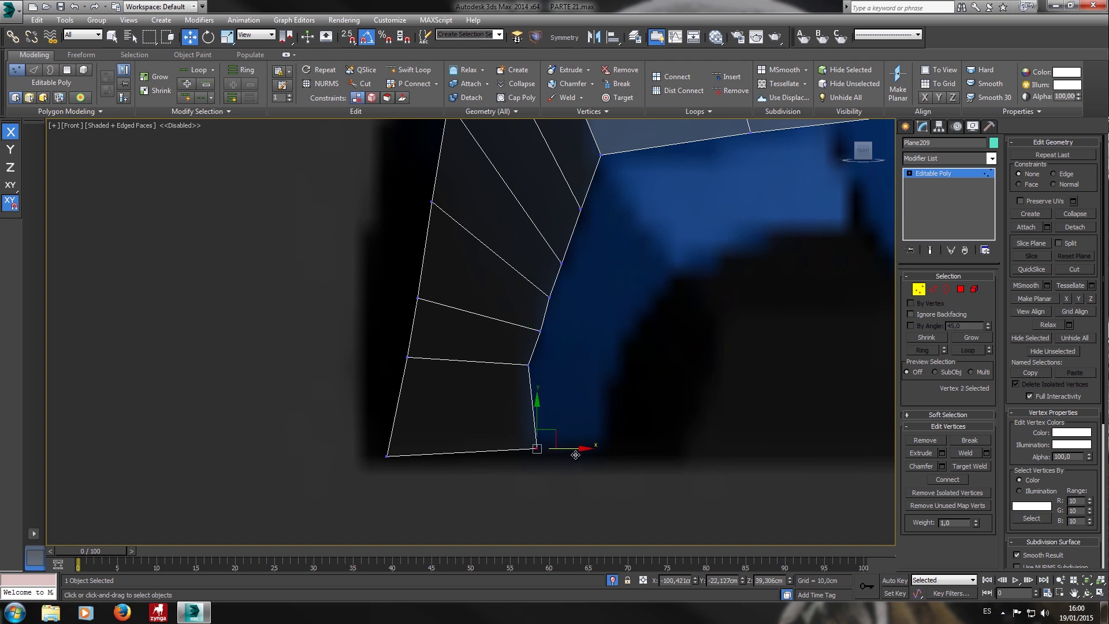
drag(584, 456, 576, 457)
scroll(470, 401, down, 3)
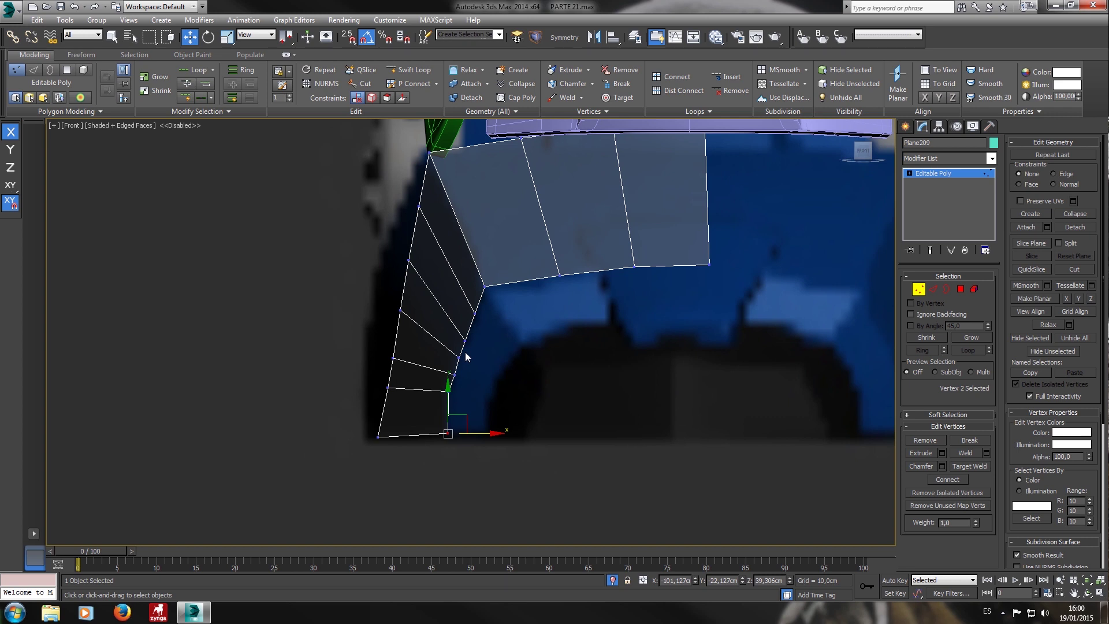
In perspective, move the vertex pair just above the side face's bottom outward and shift its inner vertex back inward.
key(p)
middle_drag(417, 295, 425, 230)
alt+middle_drag(447, 325, 441, 317)
drag(495, 348, 390, 327)
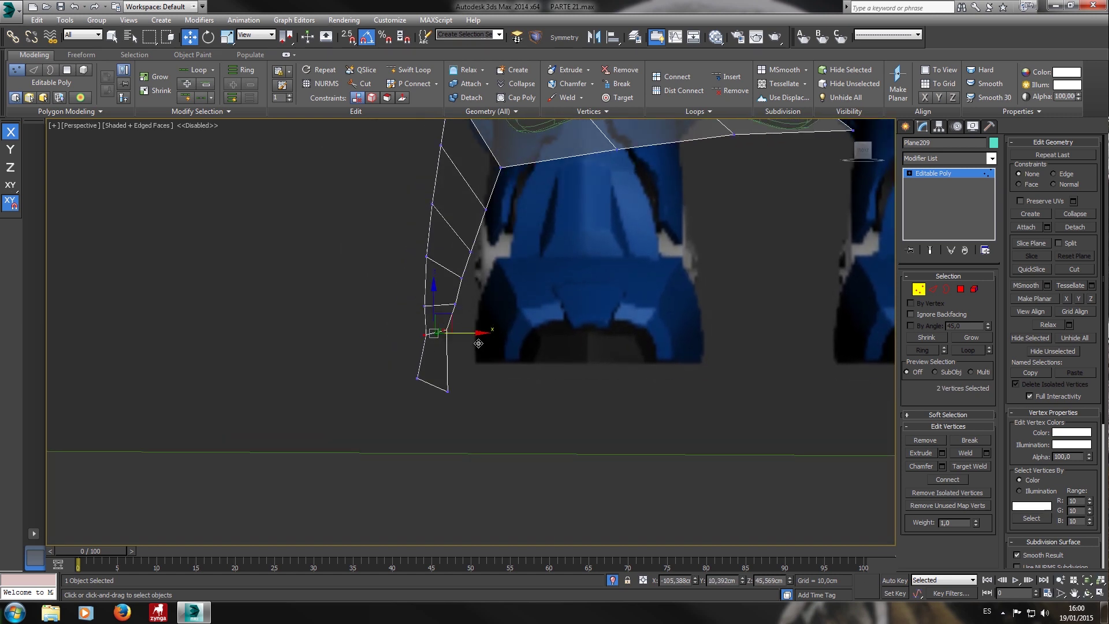
click(440, 330)
drag(466, 335, 477, 335)
alt+middle_drag(483, 279, 354, 340)
scroll(452, 312, down, 8)
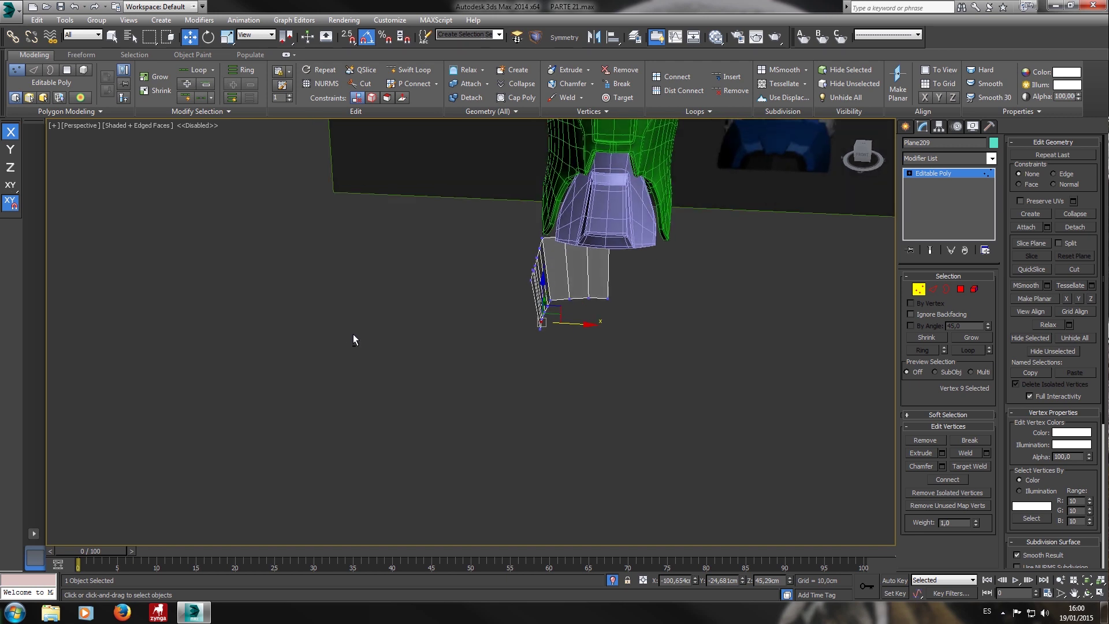
Scale down all the plate's polygons uniformly and realign them with the foot's centerline and base in the front view.
key(l)
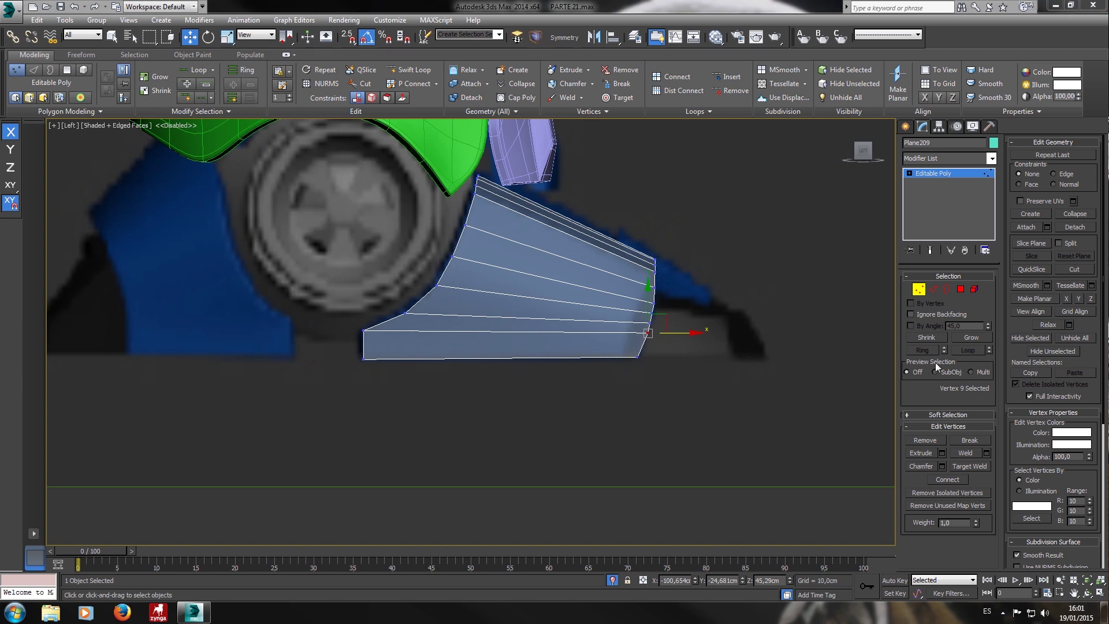
click(961, 290)
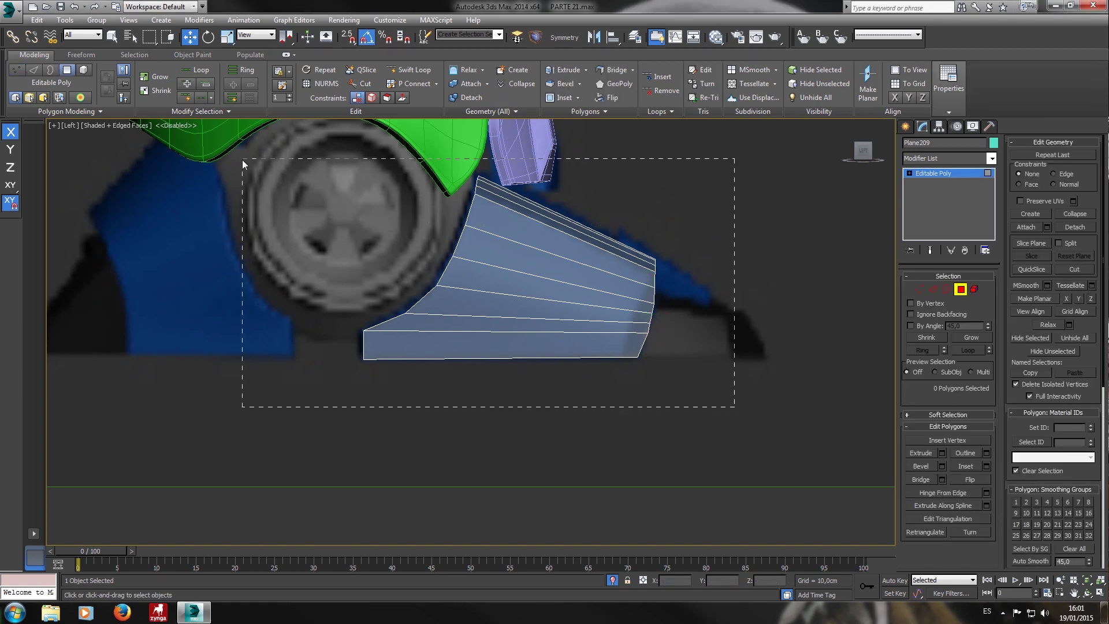
drag(244, 159, 242, 159)
key(f)
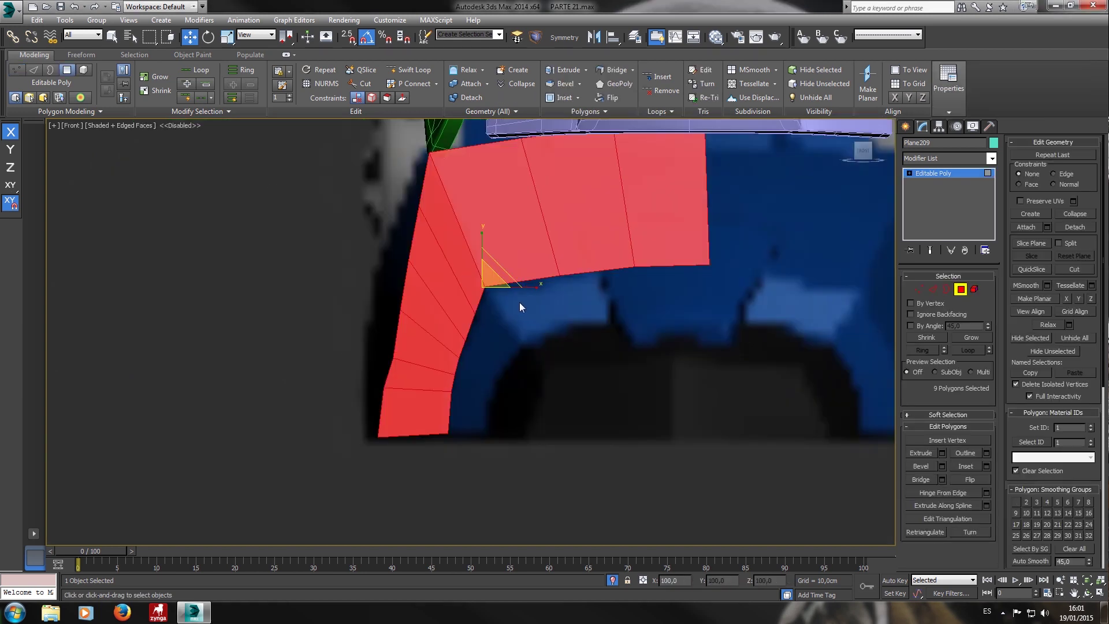
key(r)
drag(506, 298, 543, 307)
key(w)
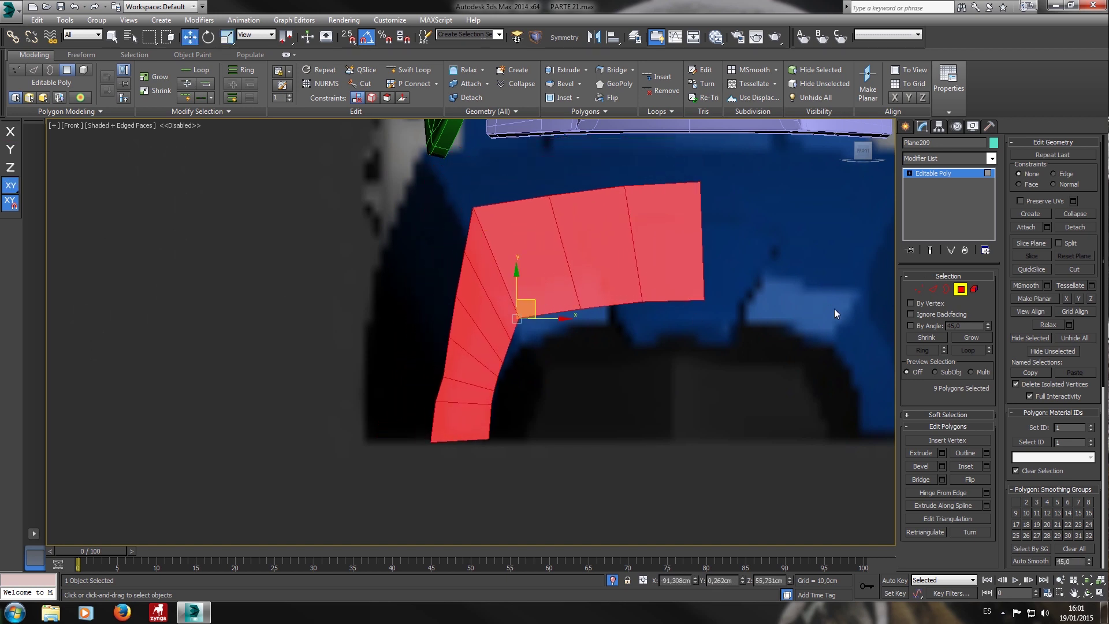
Undo the last uniform scale-down and realignment of the whole foot plate.
drag(581, 229, 511, 203)
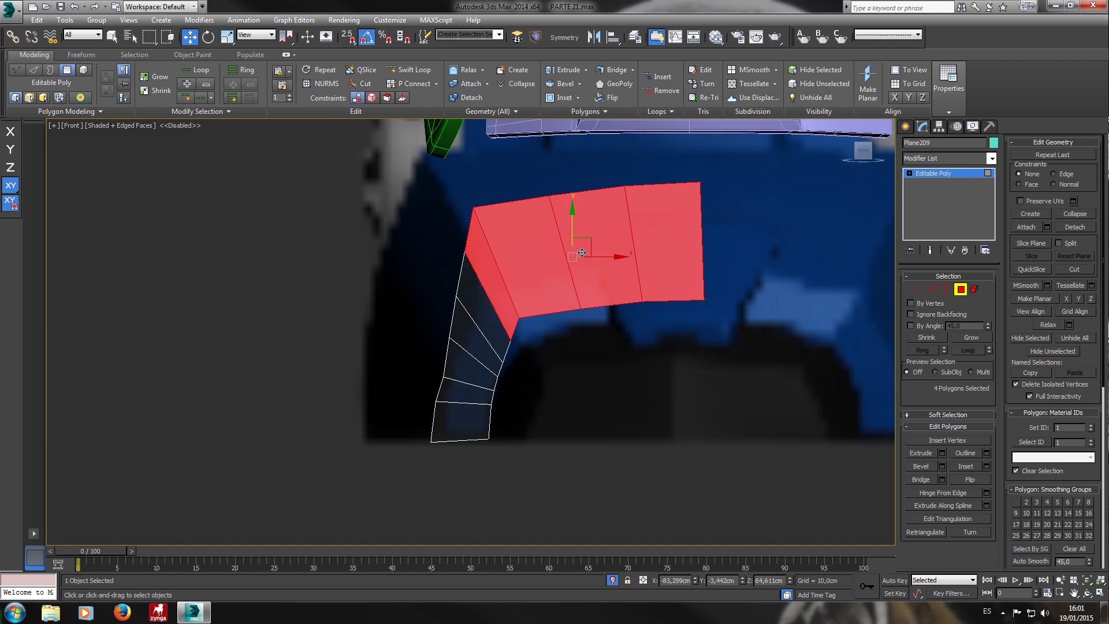
drag(586, 240, 587, 253)
key(ctrl+z)
key(l)
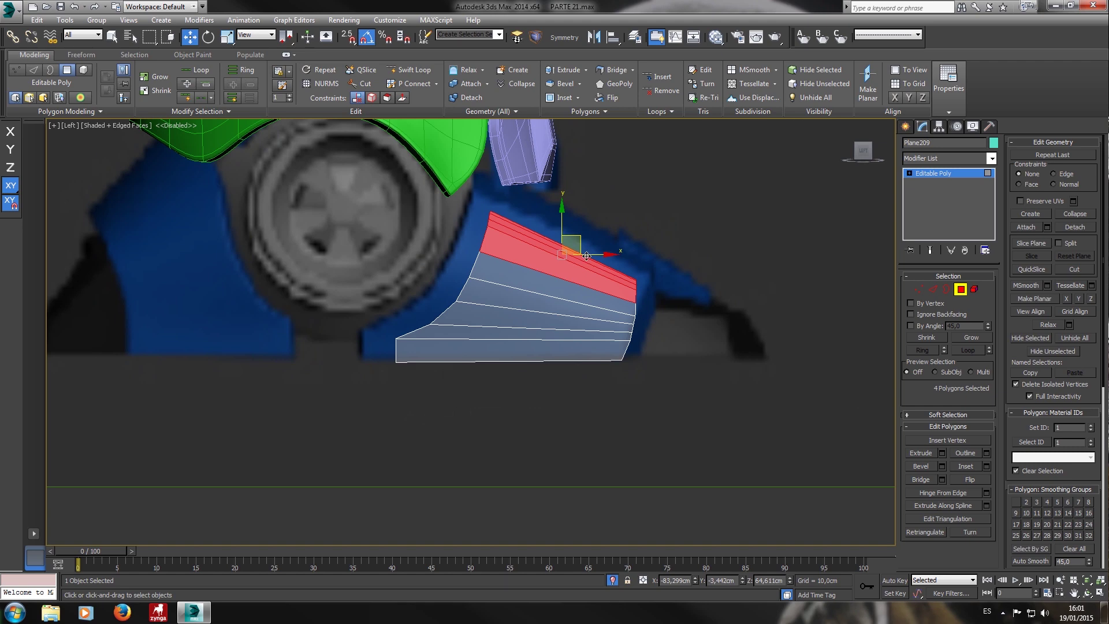
key(ctrl+z)
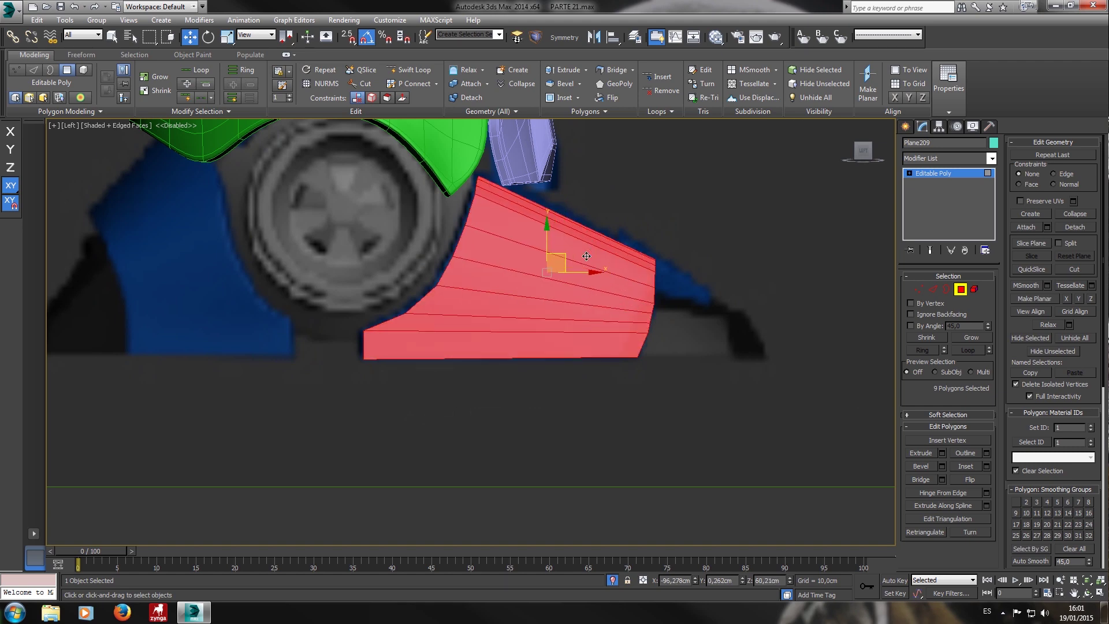
In perspective, extrude all nine plate polygons by local normal to a height of about 3.57 cm.
key(p)
middle_drag(520, 245, 444, 297)
scroll(445, 285, down, 2)
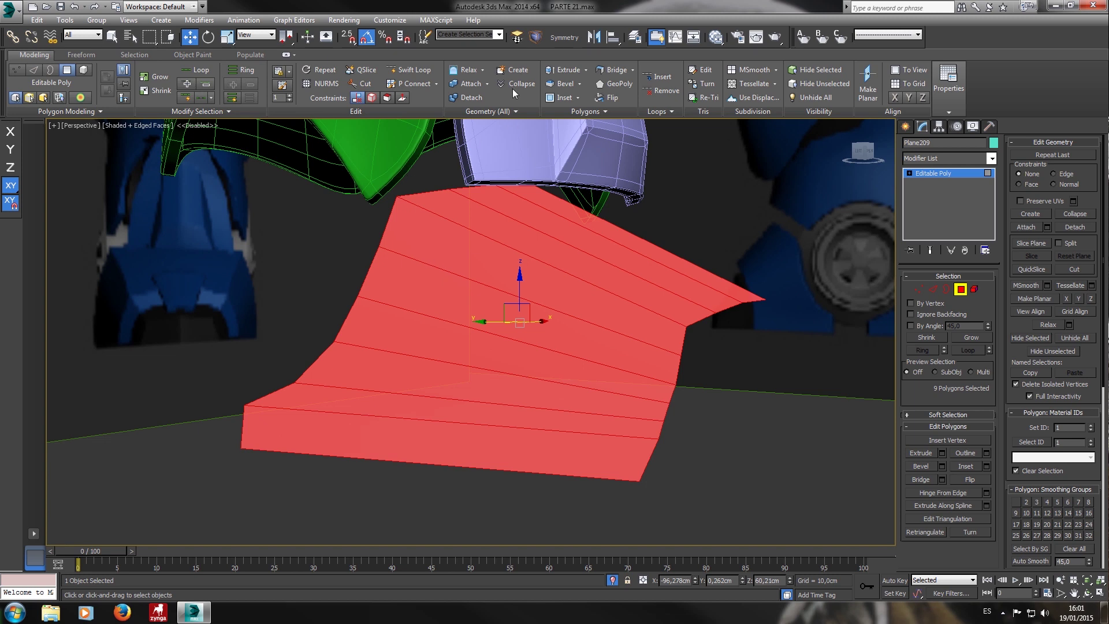
click(587, 71)
click(580, 85)
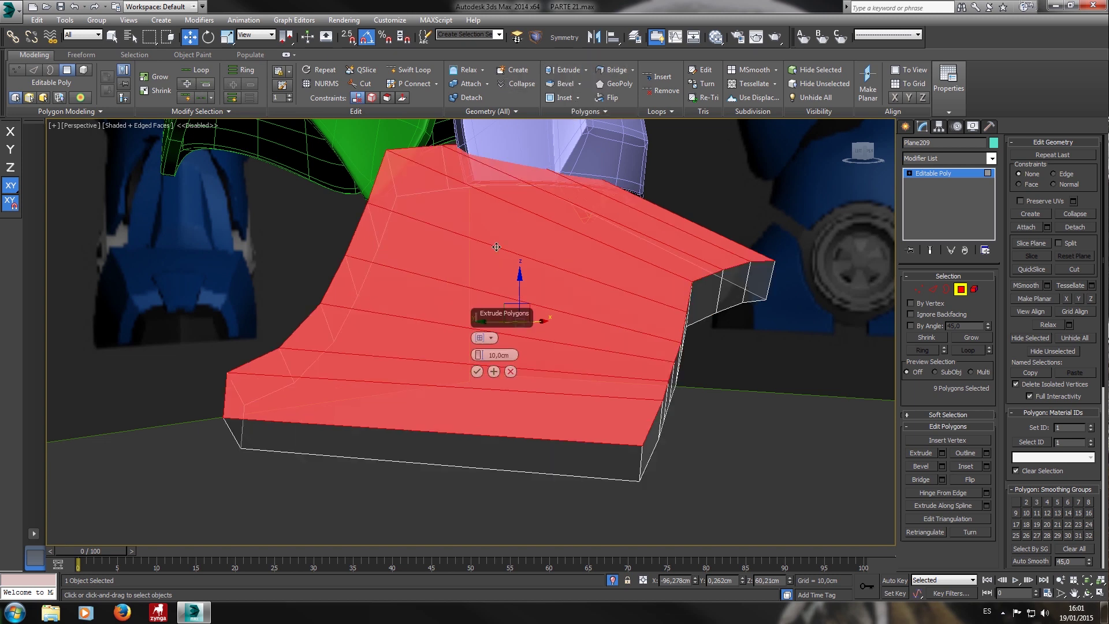
click(486, 339)
click(502, 355)
alt+middle_drag(616, 324, 565, 310)
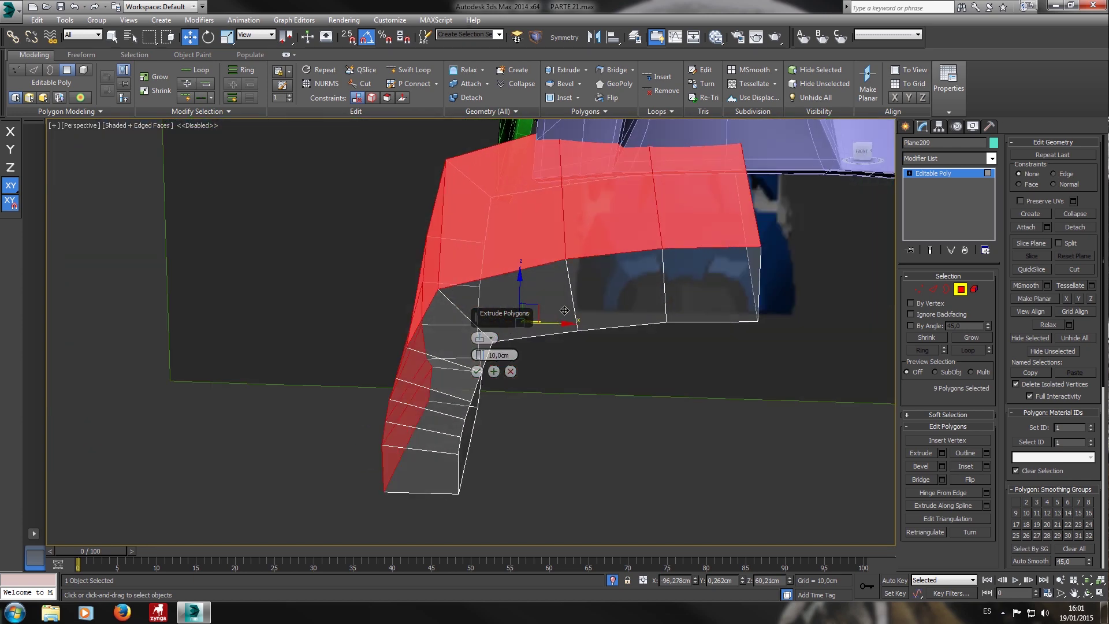
drag(481, 356, 481, 395)
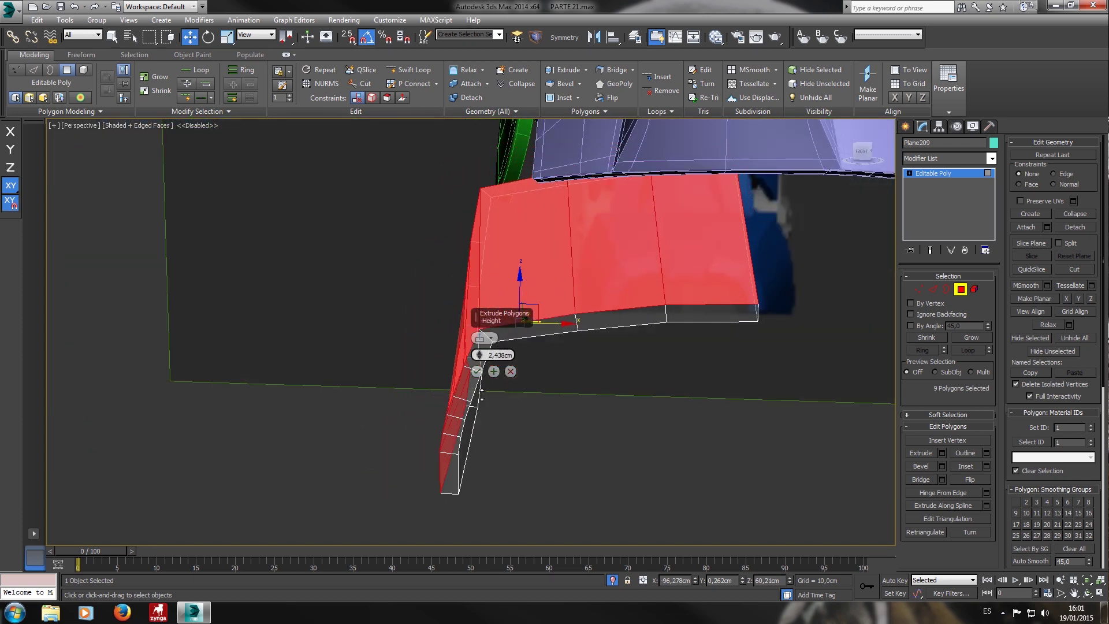
drag(482, 395, 485, 389)
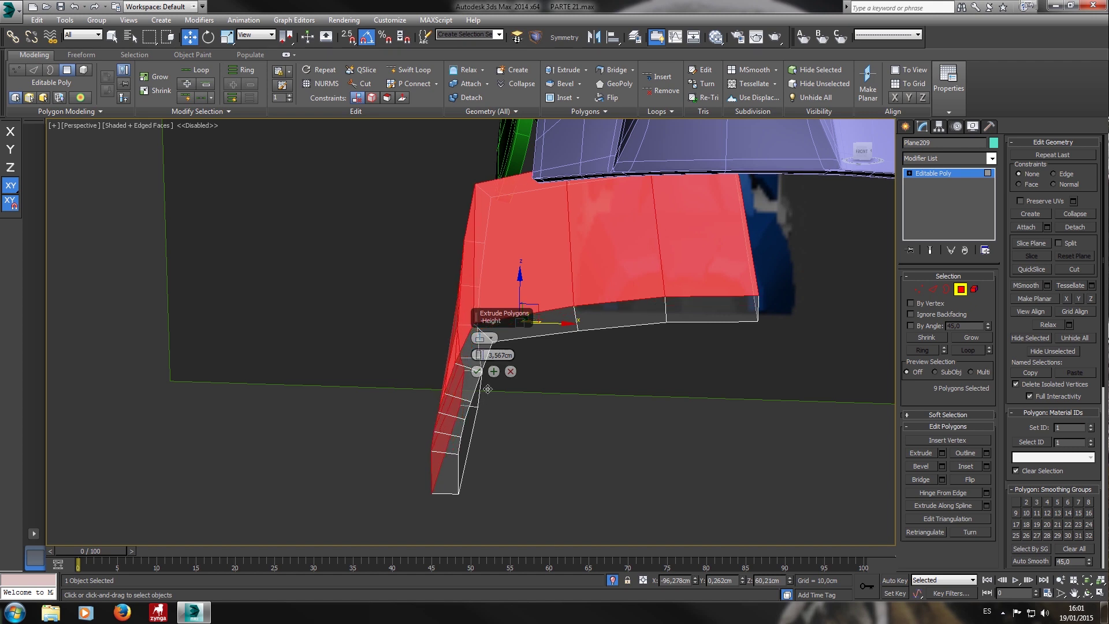
click(477, 372)
In the front view, lower the three vertex pairs on the top section's lower edge along Y to match the reference.
key(f)
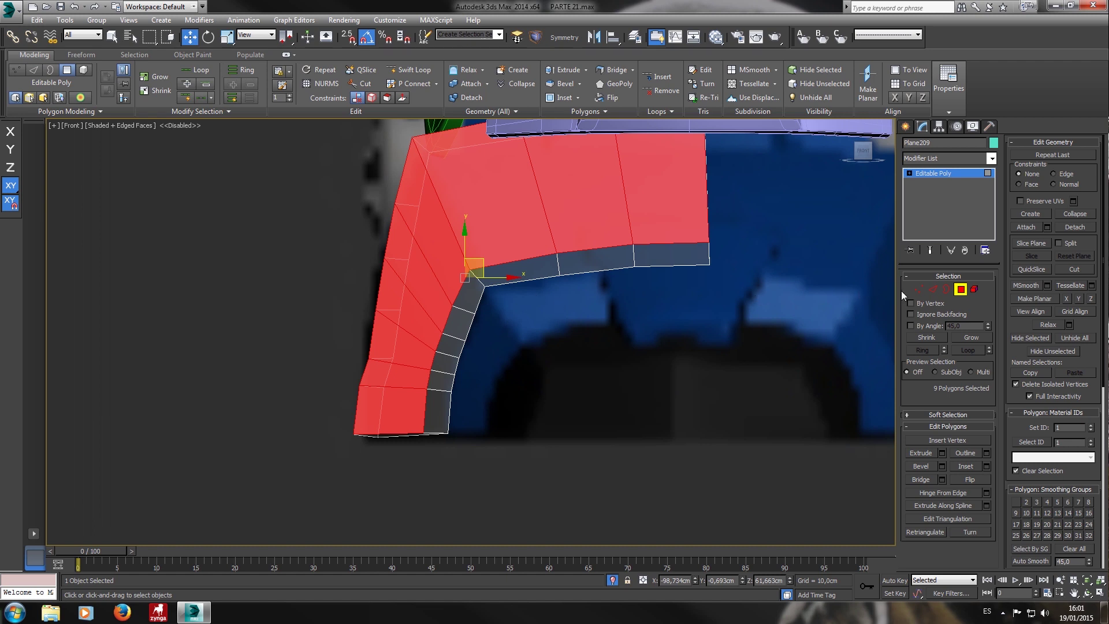
click(917, 290)
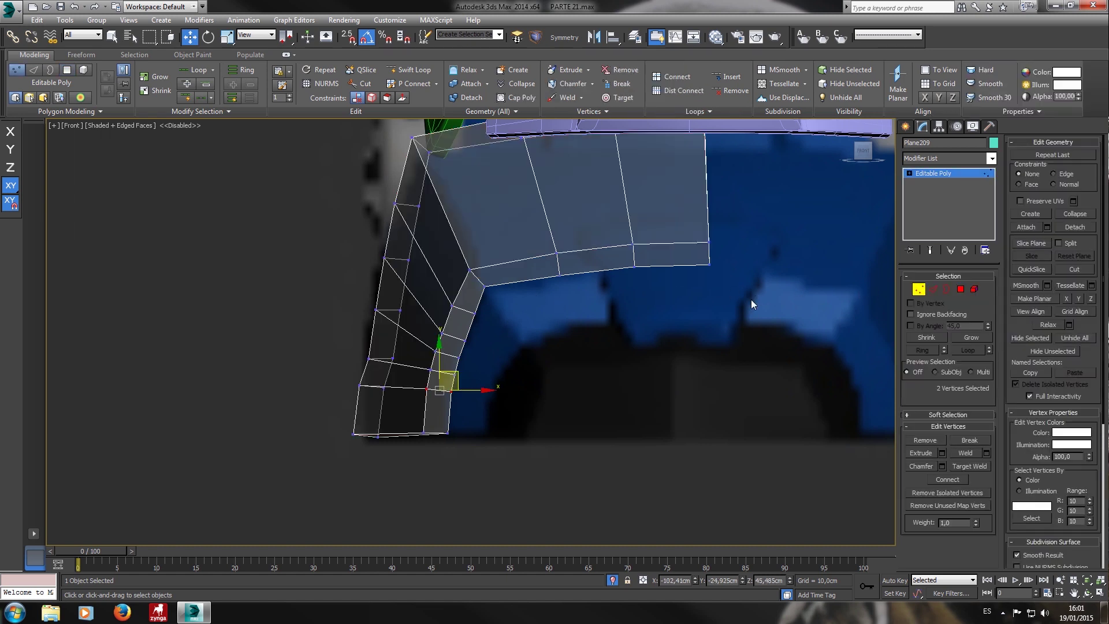
drag(480, 200, 492, 203)
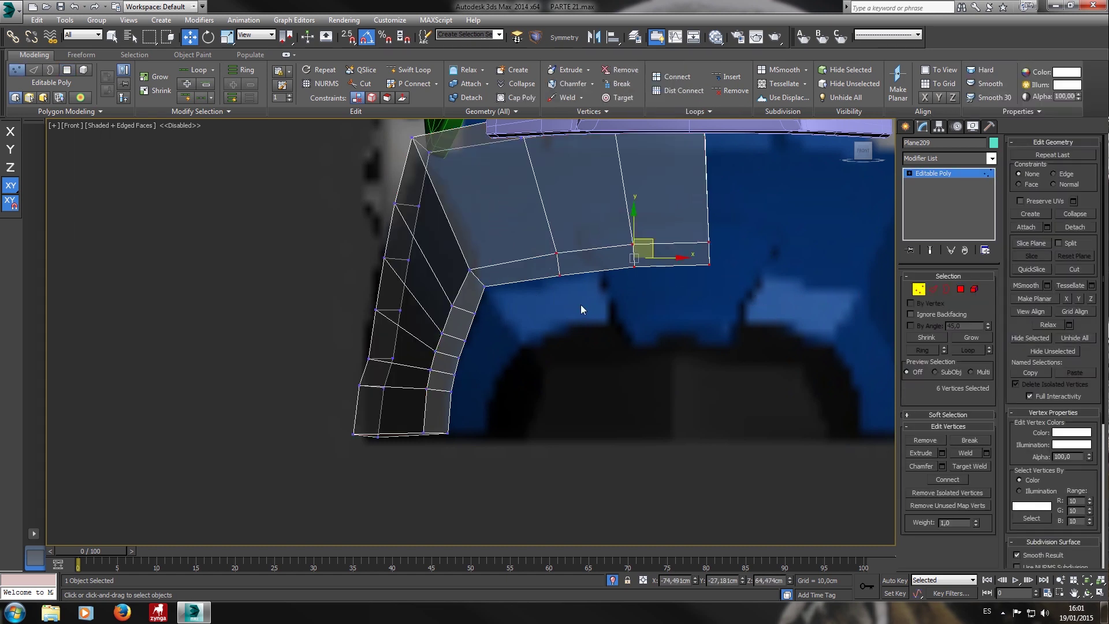
drag(667, 225, 639, 322)
drag(603, 227, 659, 281)
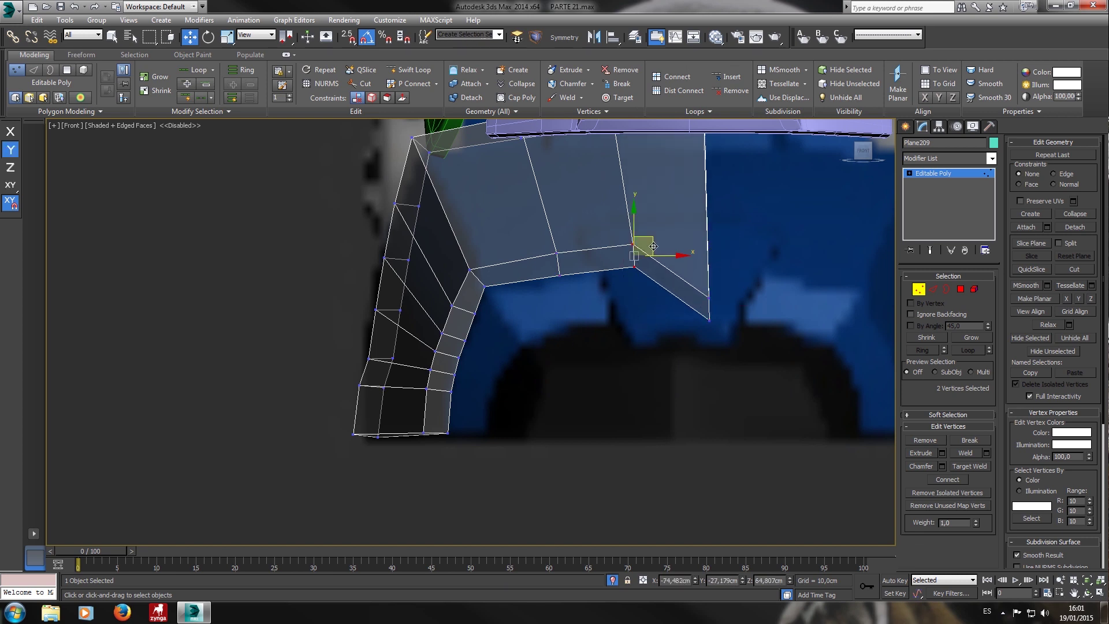
drag(639, 227, 569, 284)
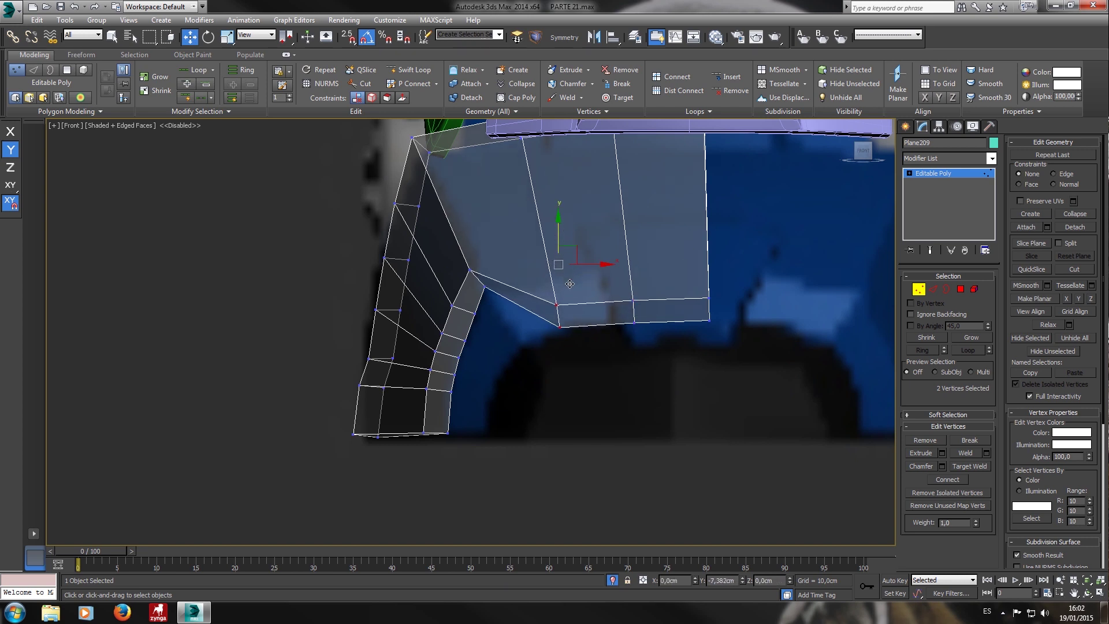
middle_drag(507, 309, 546, 281)
Move the inner corner vertex pair and the two pairs below it toward the foot's center, around the reference's arch opening.
drag(496, 229, 573, 296)
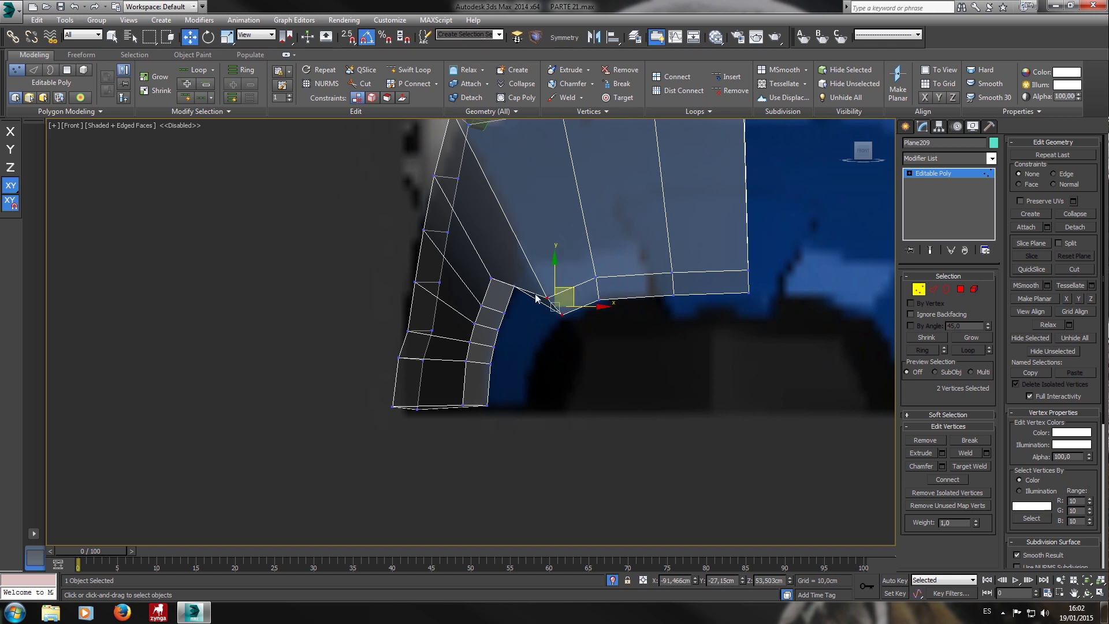
drag(479, 269, 558, 331)
scroll(490, 309, up, 4)
drag(460, 283, 591, 396)
middle_drag(563, 382, 601, 306)
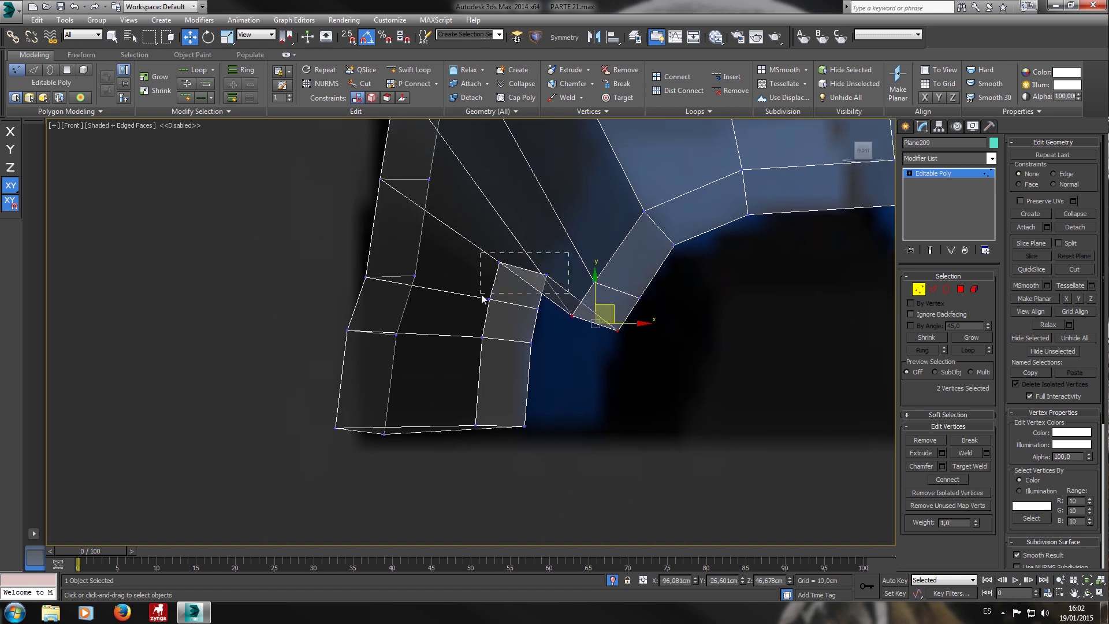
Move the next three inner vertex pairs to the arch opening's edge and raise the pair just below the corner.
drag(483, 298, 483, 299)
drag(549, 260, 612, 354)
drag(434, 291, 605, 374)
drag(438, 317, 609, 393)
drag(596, 278, 650, 258)
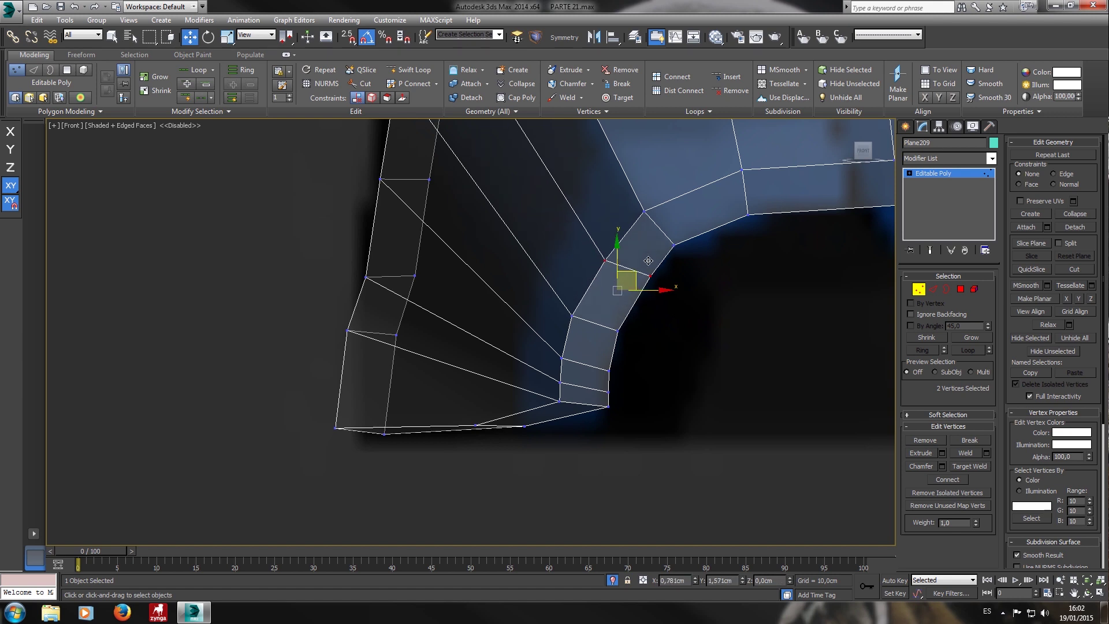
Raise the second, third and fourth vertex pairs below the inner corner to space them evenly along the arch curve.
drag(581, 318, 653, 260)
ctrl+click(572, 316)
drag(597, 350, 617, 322)
drag(594, 388, 594, 387)
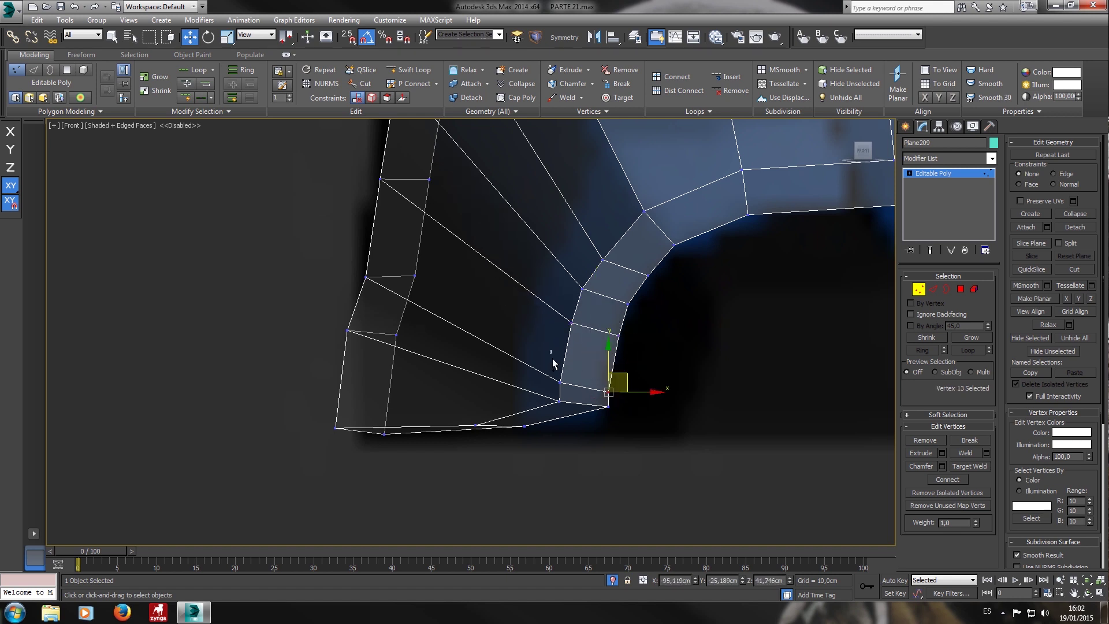
ctrl+click(560, 382)
drag(598, 375, 619, 348)
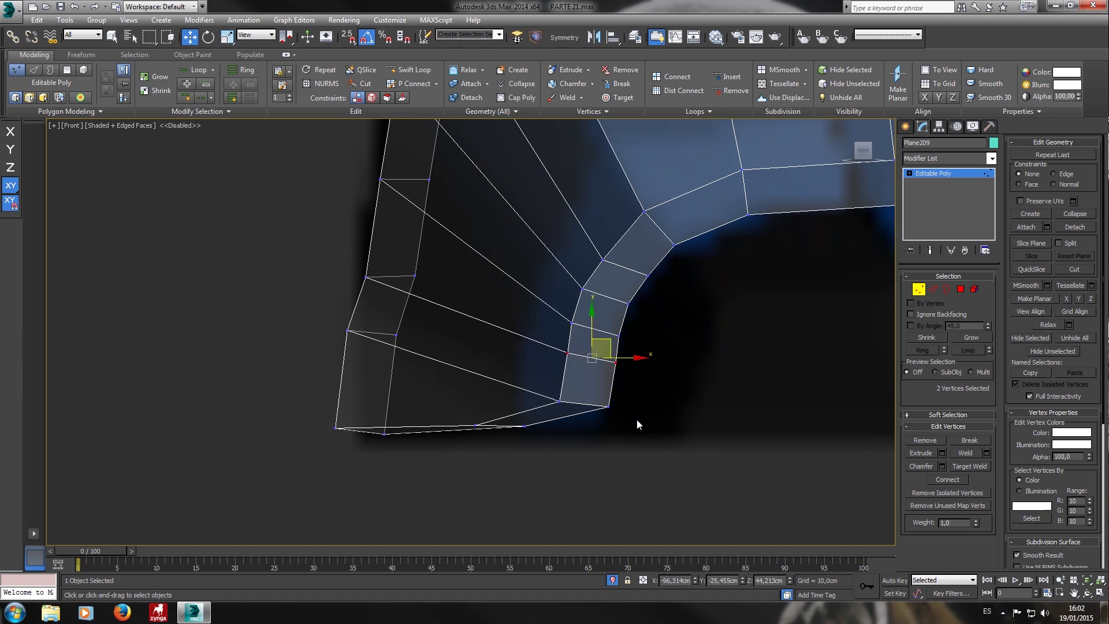
Raise the inner edge's second-lowest vertex pair and move the bottom pair inward to the base of the arch opening.
drag(557, 395, 619, 378)
drag(570, 443, 428, 417)
drag(524, 416, 626, 419)
Adjust the vertex pairs on the side section's outer edge along X to follow the reference's outline.
drag(312, 255, 414, 283)
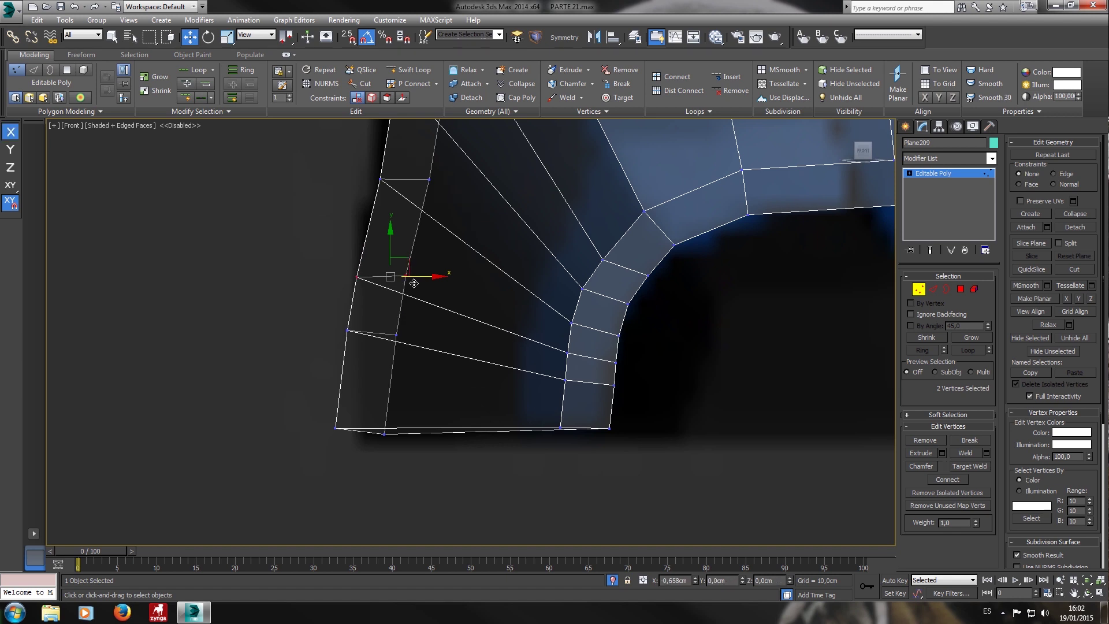
middle_drag(413, 283, 442, 375)
drag(493, 307, 354, 245)
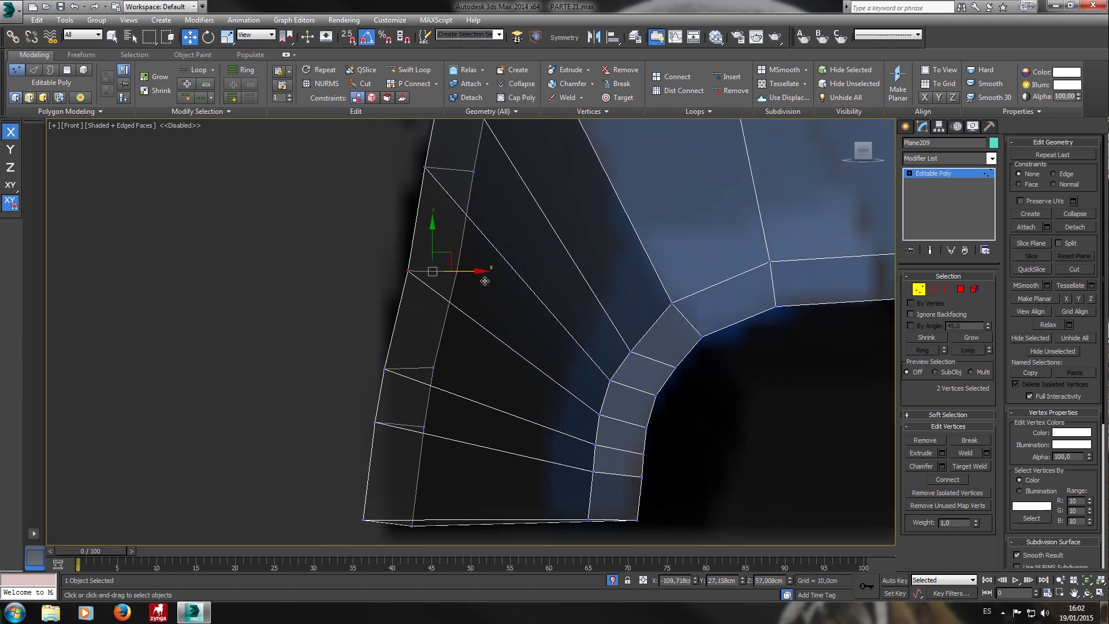
Shift the vertex pairs on the foot plate's outer side edge along X to follow the reference outline in the front view.
drag(481, 281, 475, 281)
drag(458, 379, 361, 347)
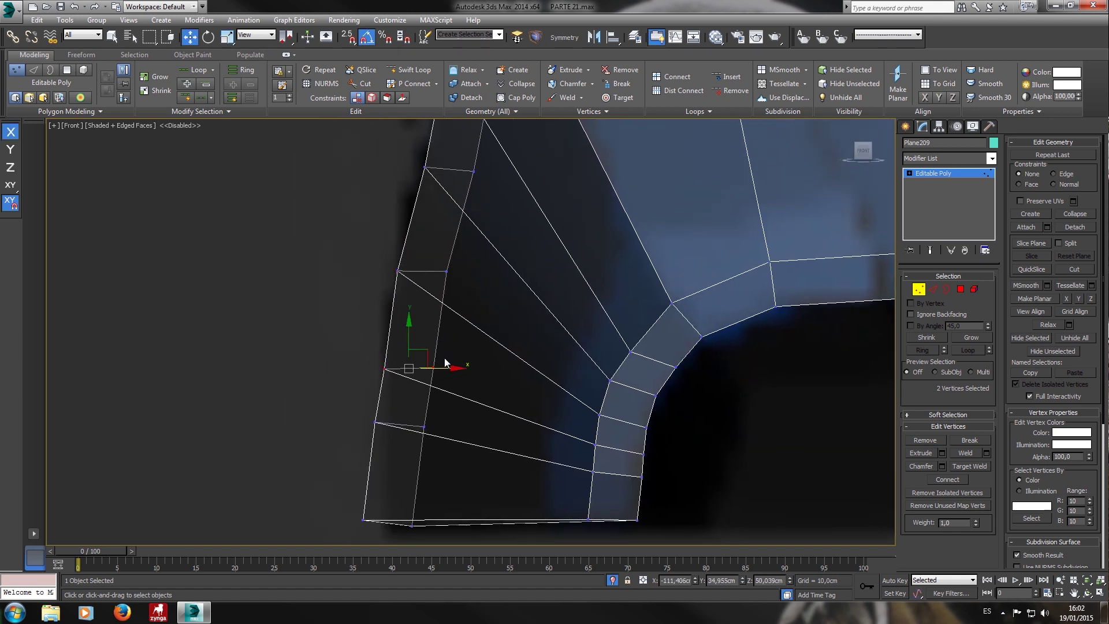
drag(455, 375, 453, 377)
middle_drag(452, 377, 512, 261)
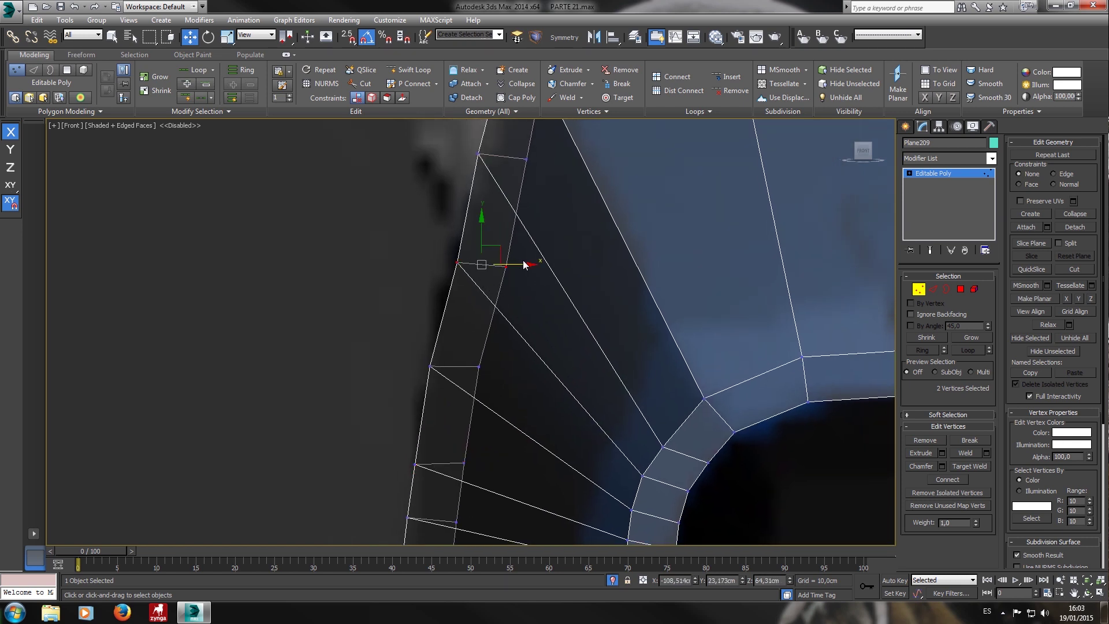
drag(531, 269, 527, 269)
scroll(528, 210, down, 3)
mouse_move(528, 203)
middle_down()
mouse_move(577, 244)
mouse_move(522, 213)
middle_up()
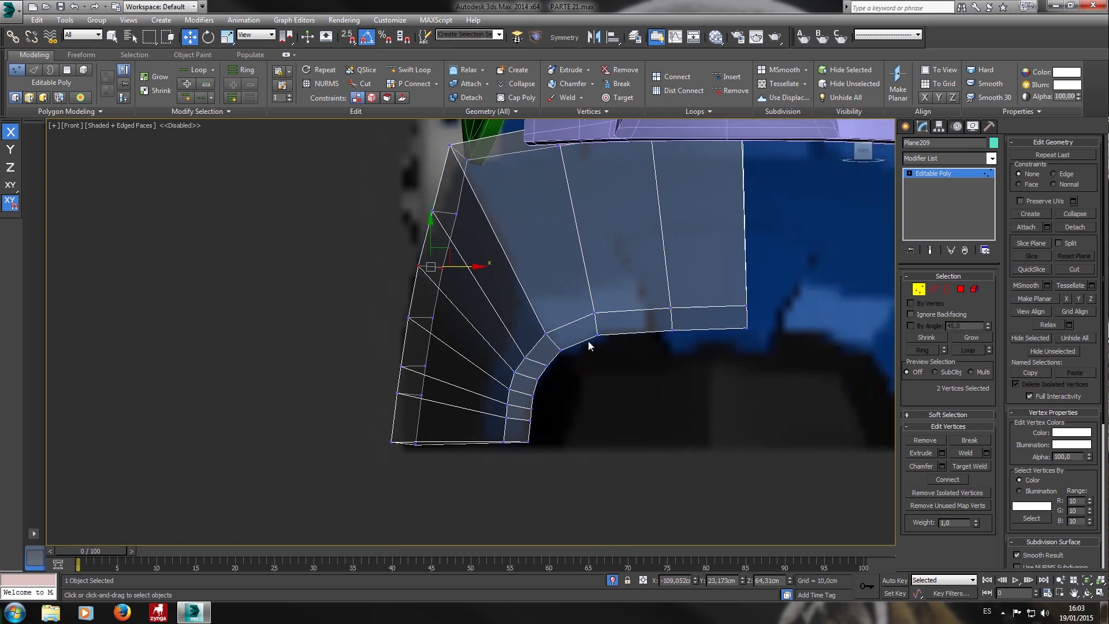
Select the ten vertices of the inner row running parallel to the plate's front opening, checking them in perspective.
key(l)
scroll(664, 311, up, 4)
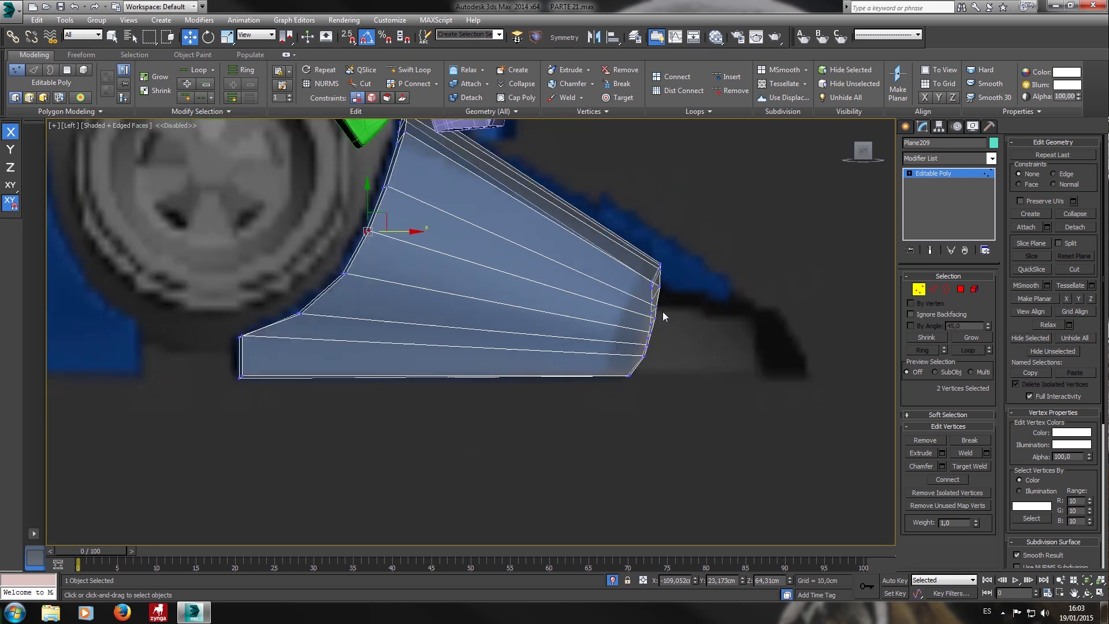
middle_drag(663, 291, 687, 331)
key(p)
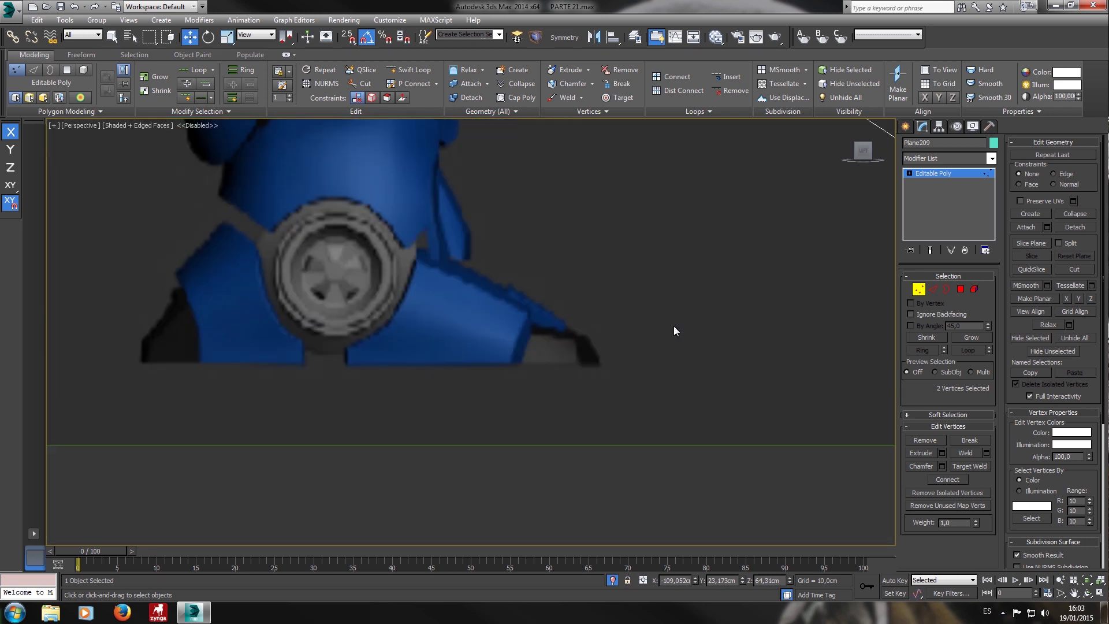
alt+middle_drag(582, 305, 660, 306)
drag(708, 339, 710, 340)
ctrl+drag(696, 249, 735, 297)
ctrl+drag(715, 216, 746, 249)
alt+middle_drag(747, 251, 691, 324)
ctrl+drag(630, 295, 654, 317)
ctrl+drag(701, 366, 703, 364)
ctrl+drag(718, 230, 753, 259)
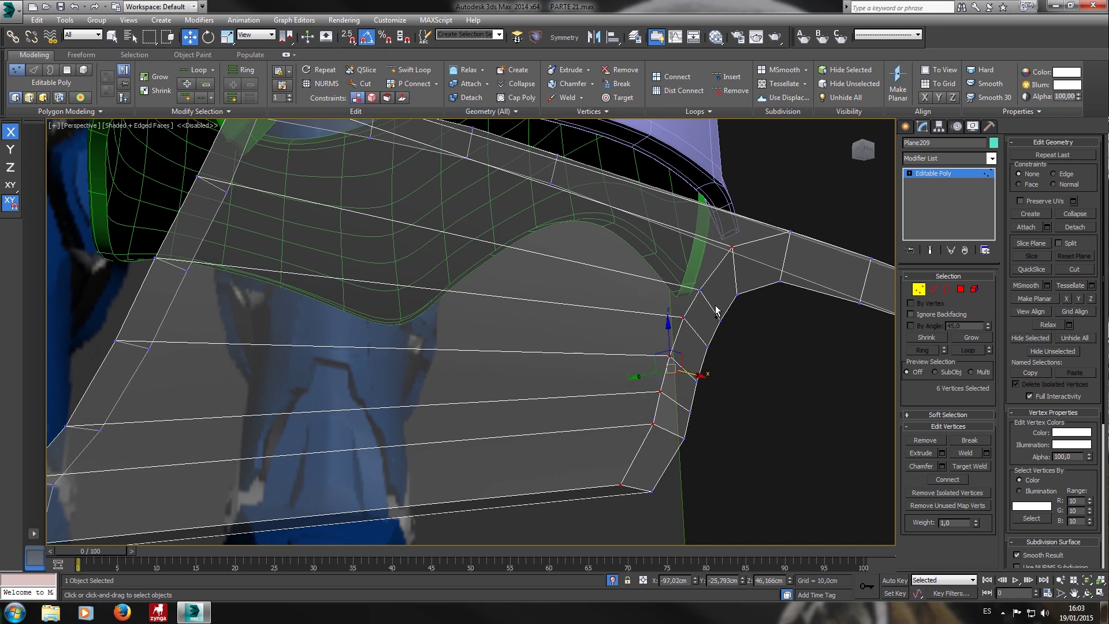
ctrl+drag(698, 294, 715, 305)
middle_drag(718, 287, 500, 291)
ctrl+drag(601, 223, 576, 247)
ctrl+drag(716, 240, 672, 279)
ctrl+click(764, 287)
Slide the ten selected vertices along their edges with the Edge constraint to widen the border strip around the opening, matching the reference.
key(shift+x)
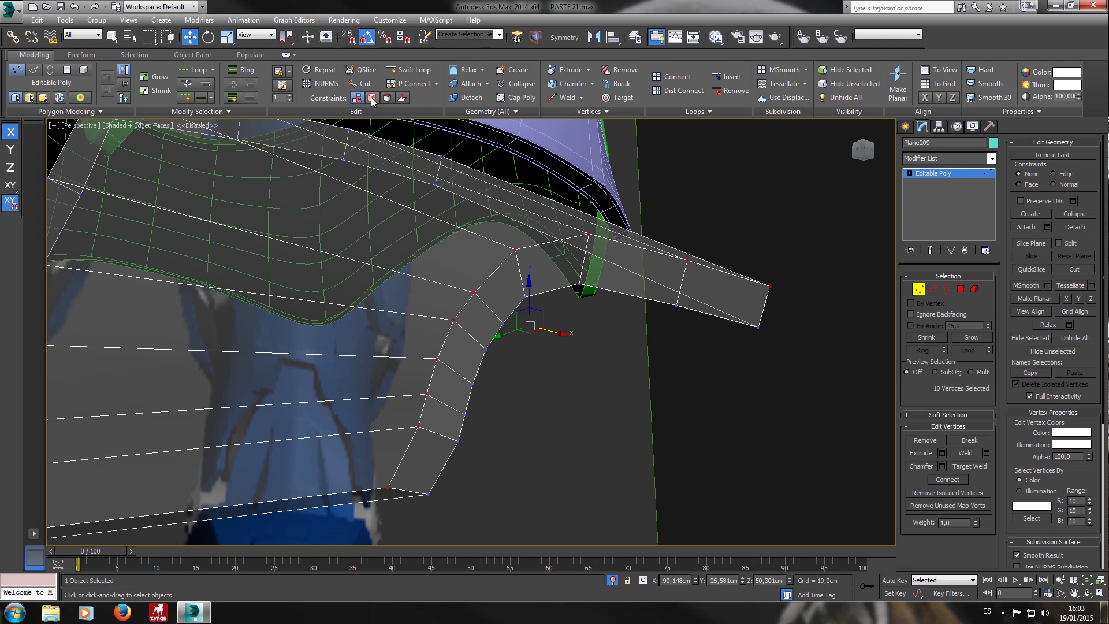
alt+middle_drag(438, 160, 594, 277)
drag(500, 326, 452, 324)
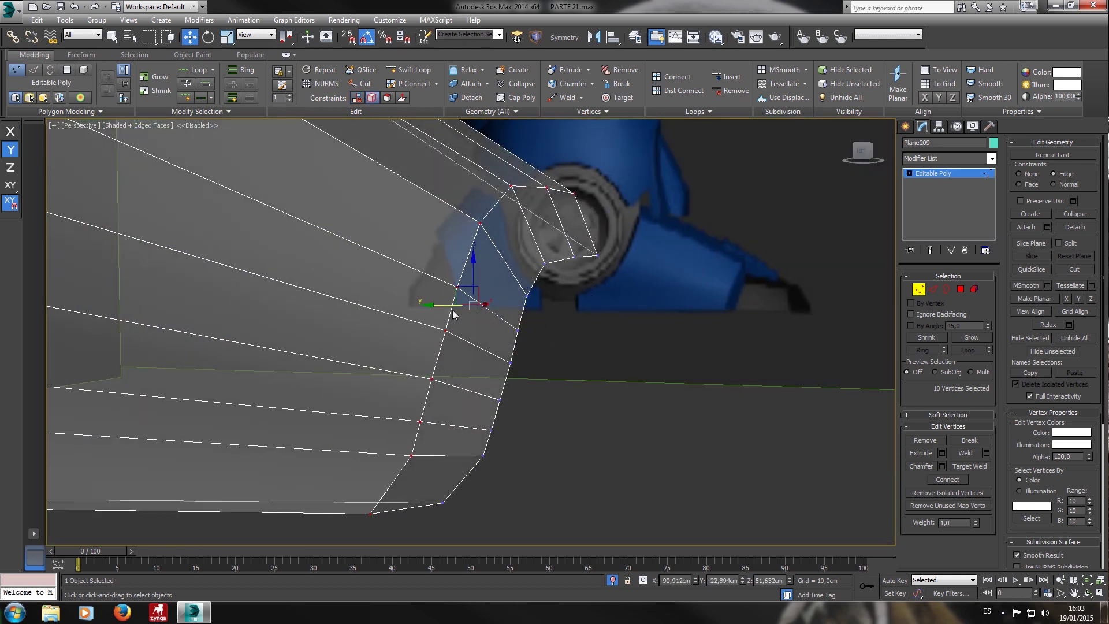
key(f)
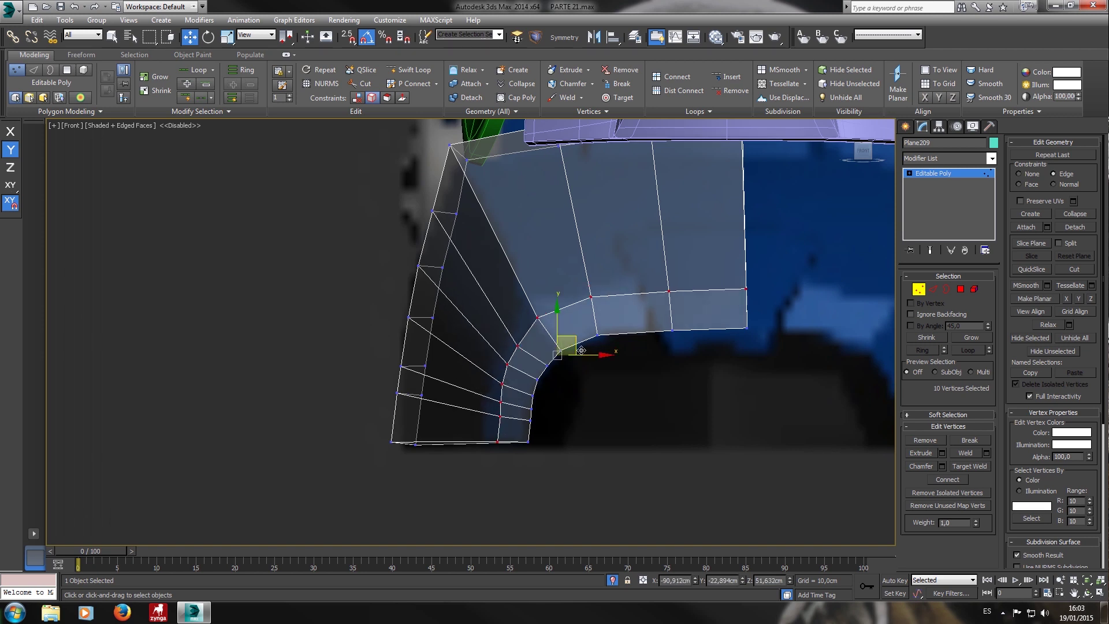
key(p)
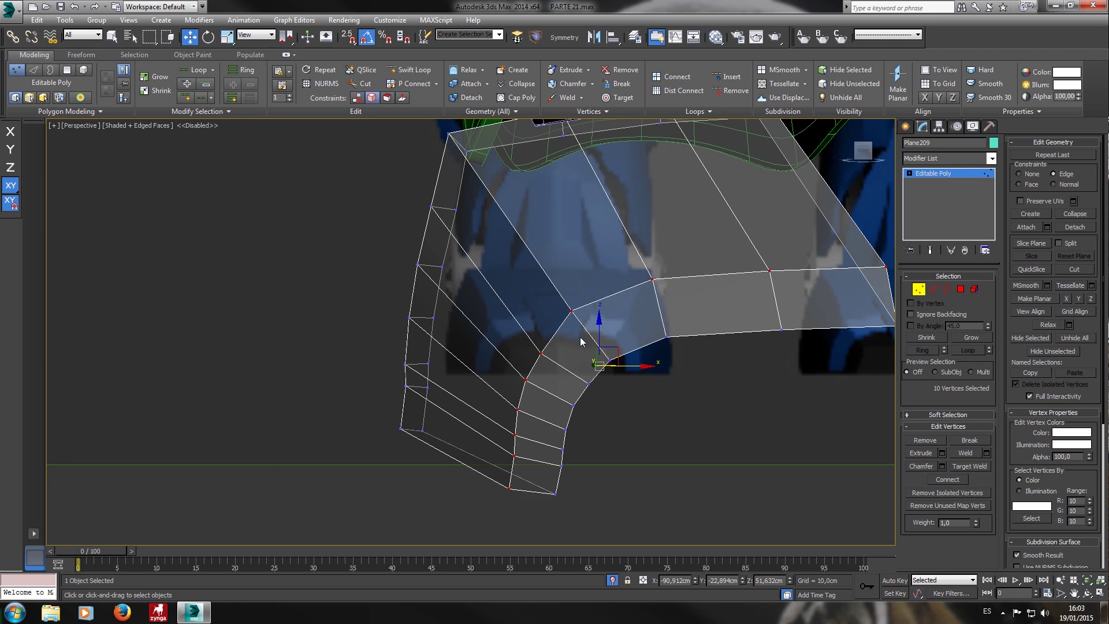
scroll(584, 347, up, 5)
drag(583, 370, 569, 367)
alt+middle_drag(570, 367, 558, 336)
key(l)
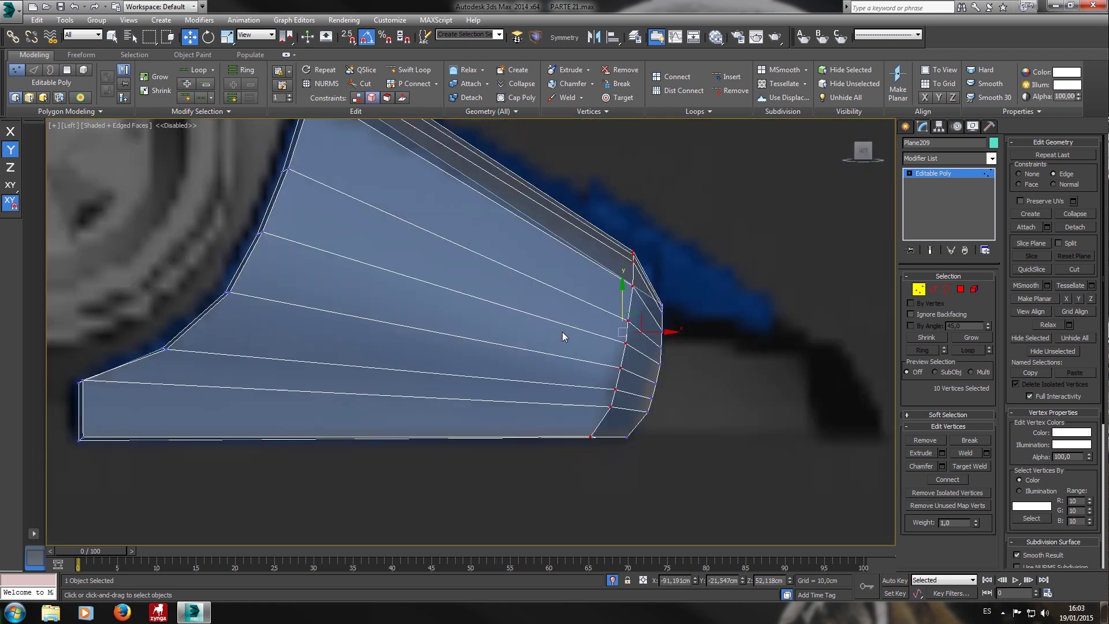
key(f)
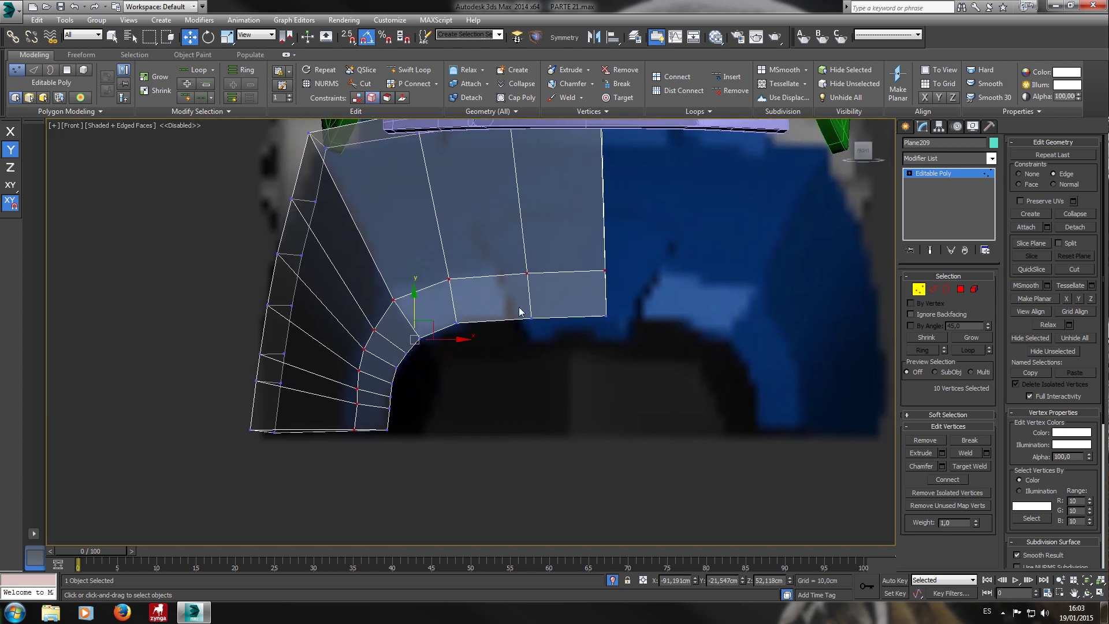
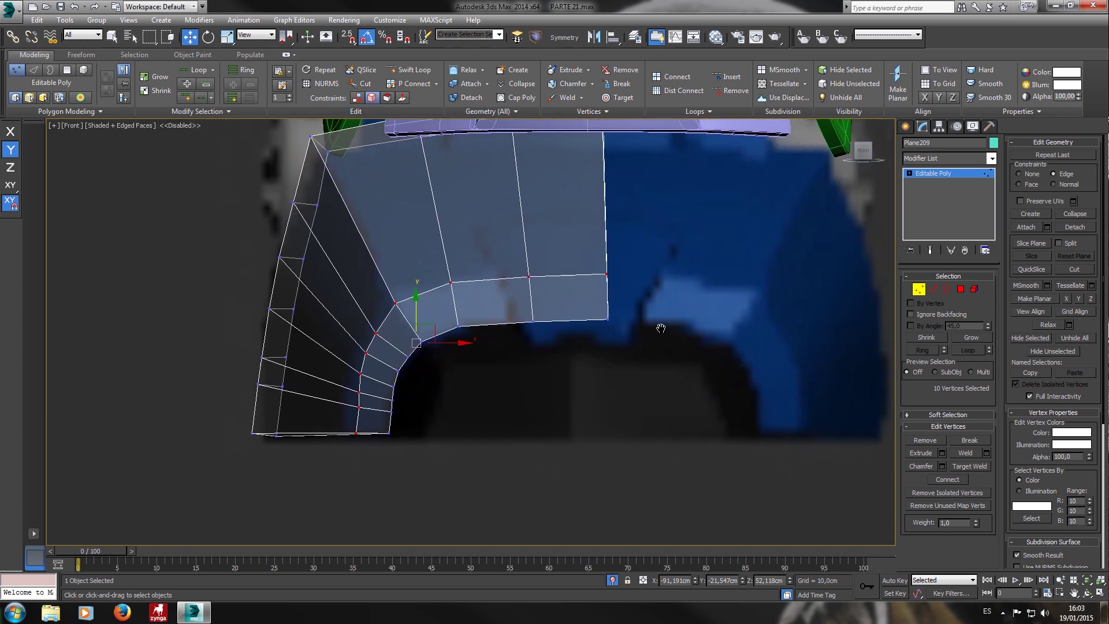
middle_drag(661, 324, 678, 336)
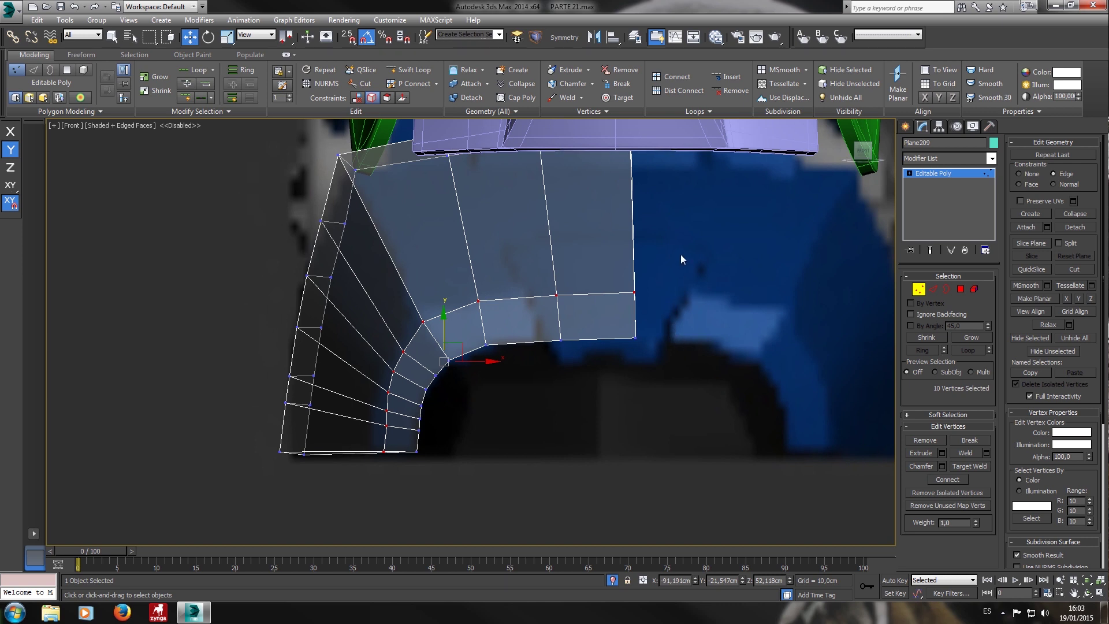
Leave vertex editing and apply a Symmetry modifier to the plate with Z as the mirror axis.
click(918, 289)
click(927, 158)
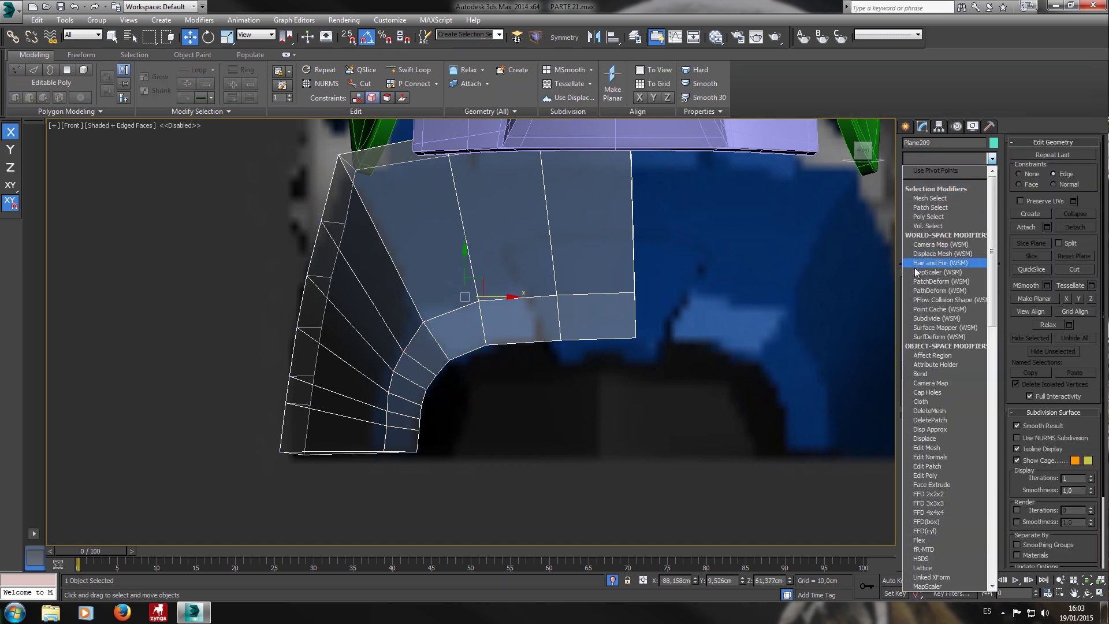
scroll(916, 272, down, 20)
click(914, 269)
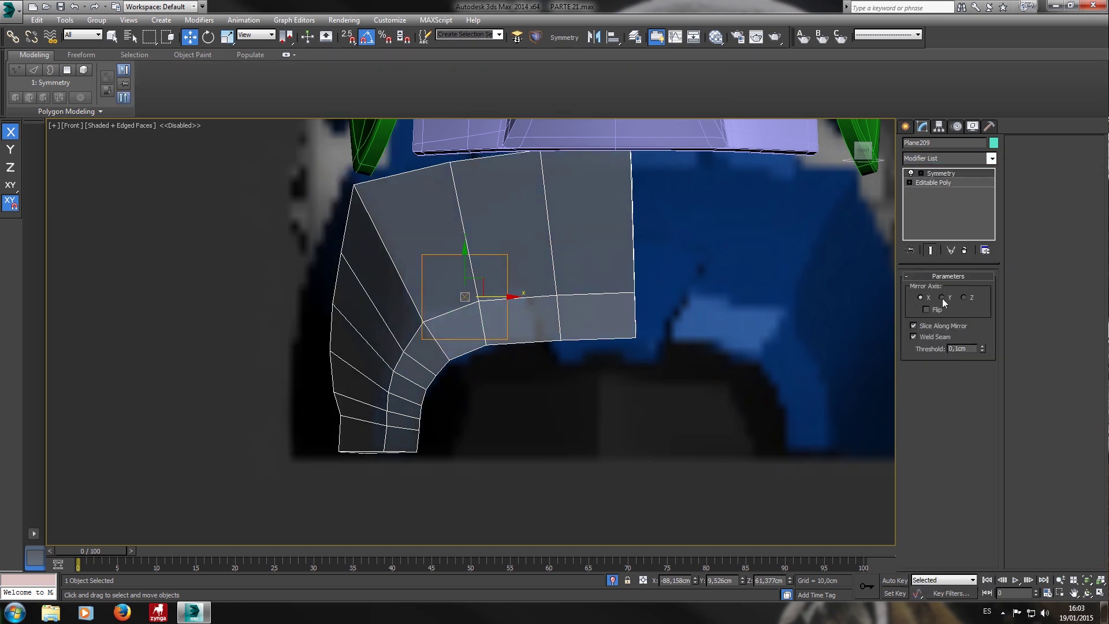
click(965, 299)
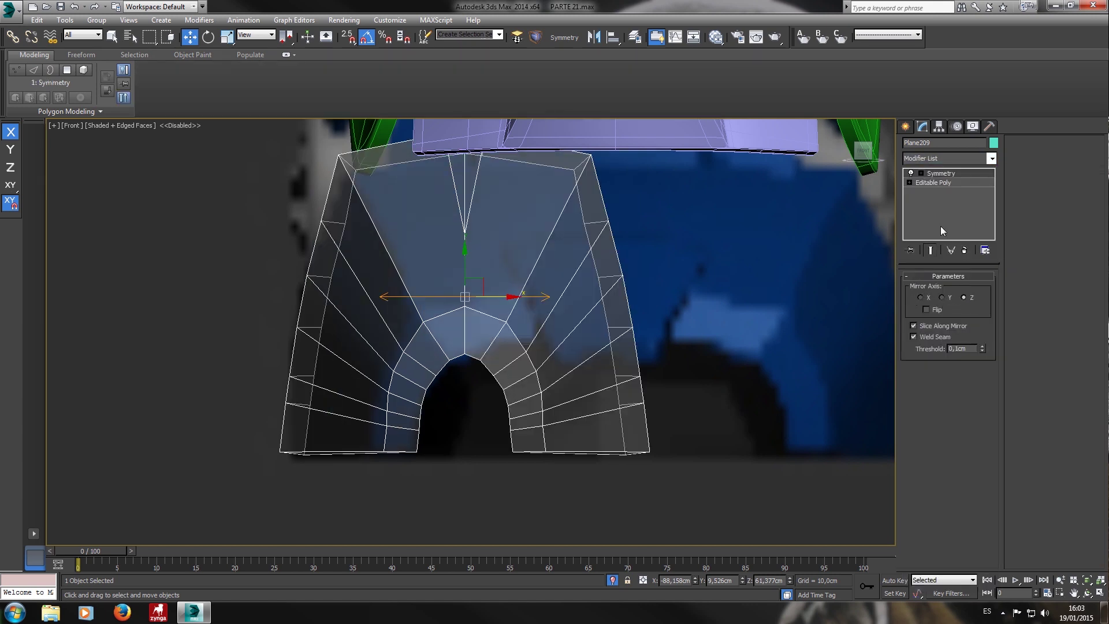
Move the Symmetry mirror gizmo along X to the plate's open centre edge so both halves form the full foot plate.
click(923, 176)
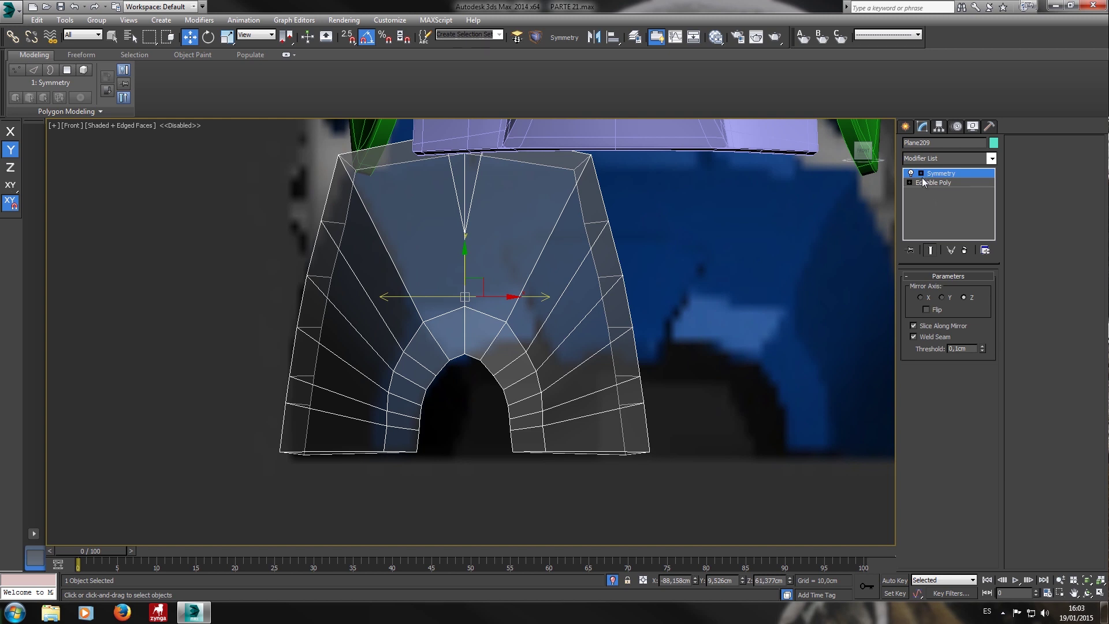
click(922, 174)
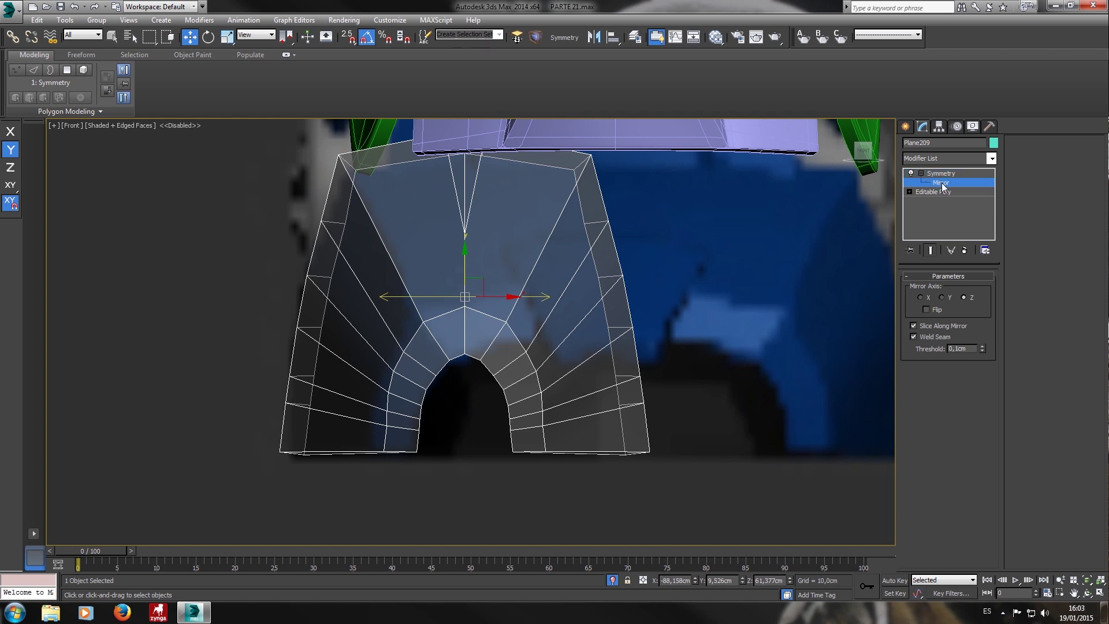
drag(496, 298, 641, 306)
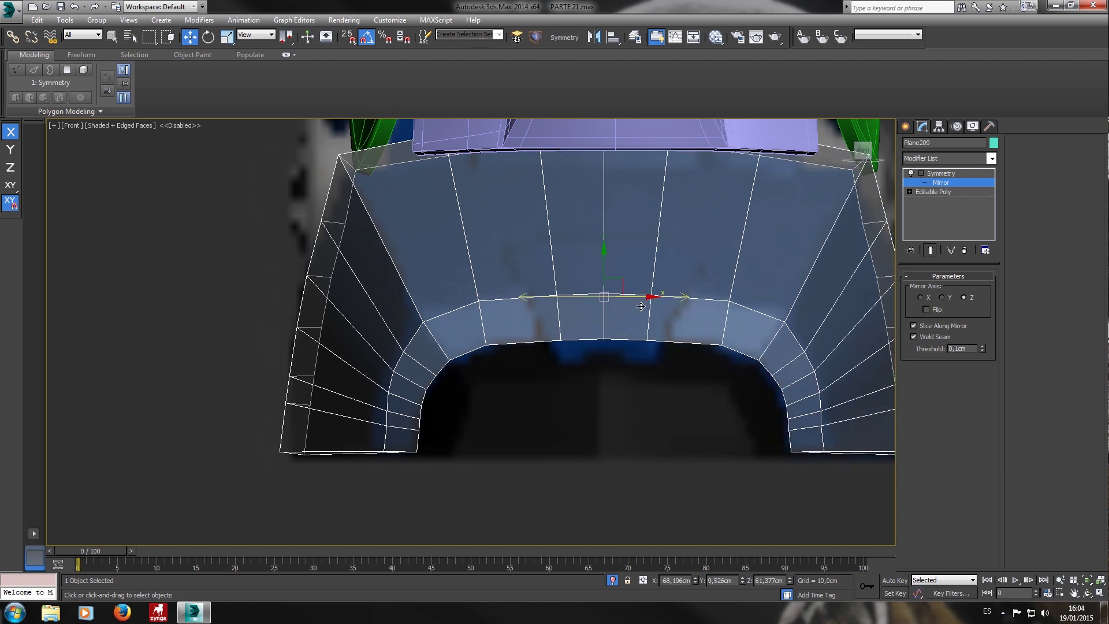
key(p)
alt+middle_drag(637, 304, 741, 300)
scroll(604, 295, down, 3)
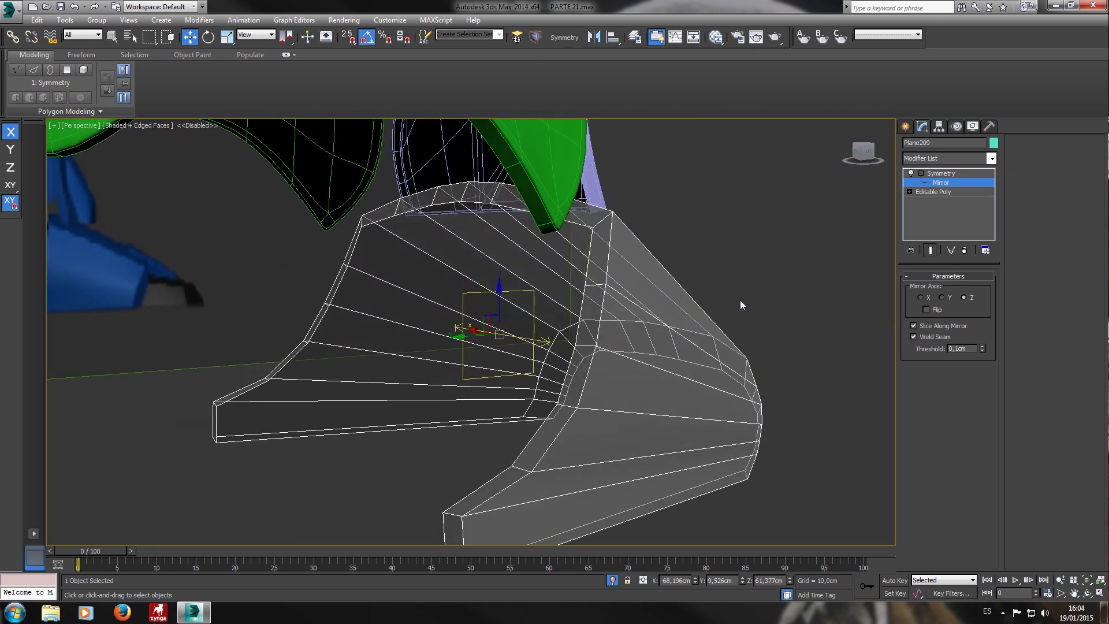
Return to the Editable Poly's edge level and select the edge loops along the plate's outer borders.
click(963, 191)
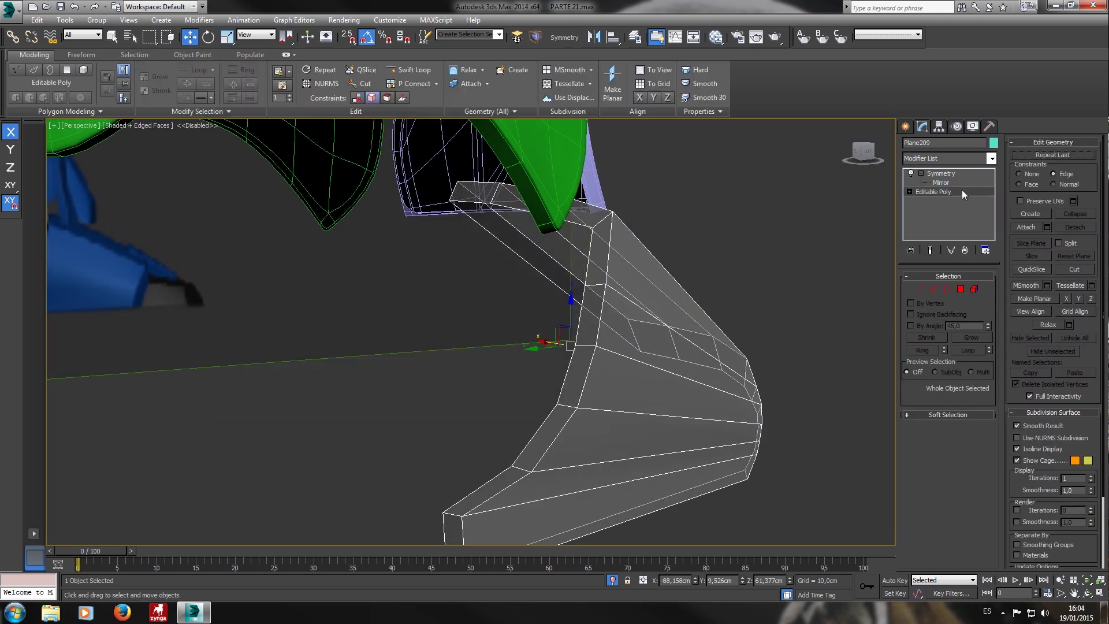
alt+middle_drag(747, 258, 882, 273)
click(933, 291)
middle_drag(742, 330, 729, 233)
click(428, 313)
click(199, 71)
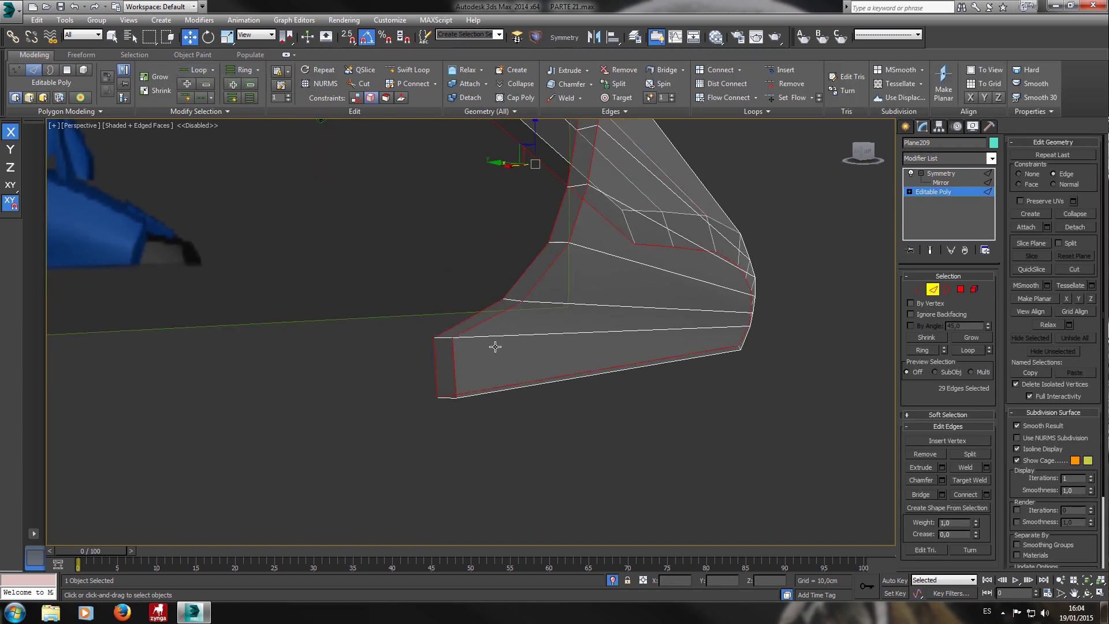
Add the edges at the plate's lower ends and the loop along the inner border row to the edge selection.
ctrl+drag(483, 404, 429, 378)
alt+middle_drag(581, 385, 501, 381)
alt+middle_drag(800, 386, 783, 370)
ctrl+drag(841, 358, 743, 328)
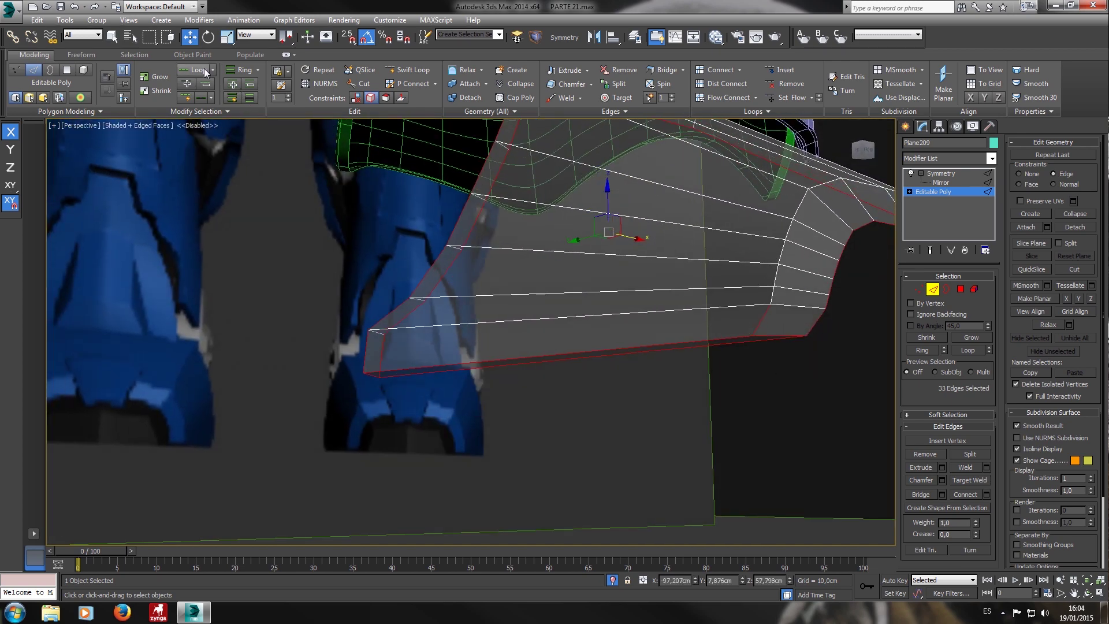
alt+middle_drag(726, 222, 587, 320)
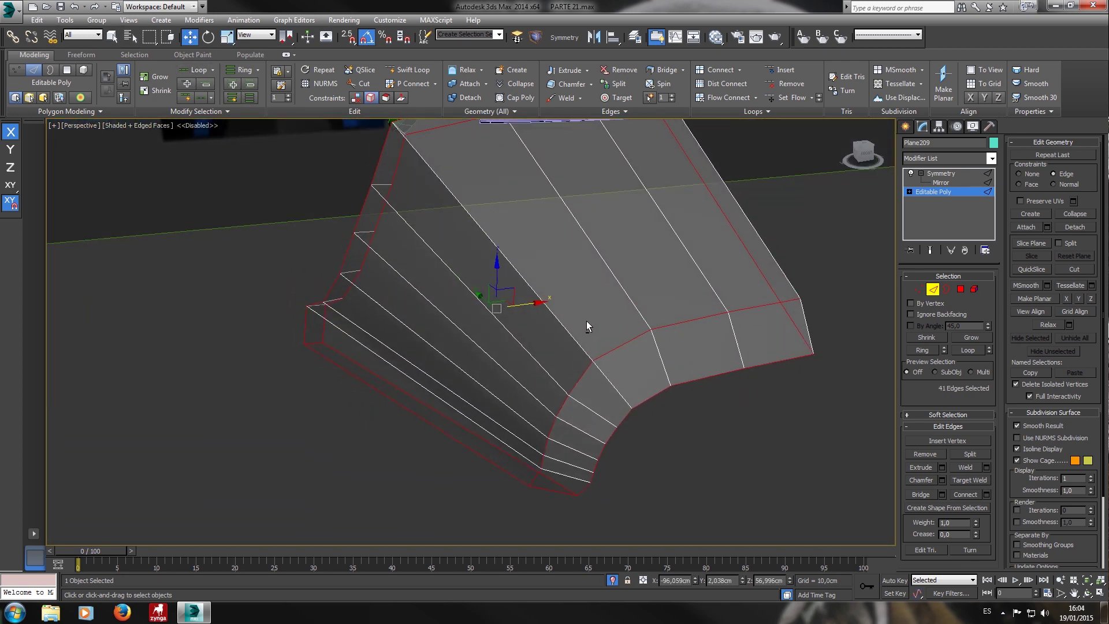
click(195, 69)
Add the corner edges between the front and side faces to the selection and deselect the edges not meant for chamfering.
alt+middle_drag(534, 280, 546, 286)
ctrl+drag(720, 406, 630, 299)
middle_drag(641, 284, 669, 342)
key(F3)
alt+drag(674, 204, 592, 269)
key(F3)
middle_drag(435, 354, 518, 168)
scroll(603, 344, up, 3)
Chamfer the selected edges by 0,12 cm with one segment and clear the edge selection.
right_click(604, 346)
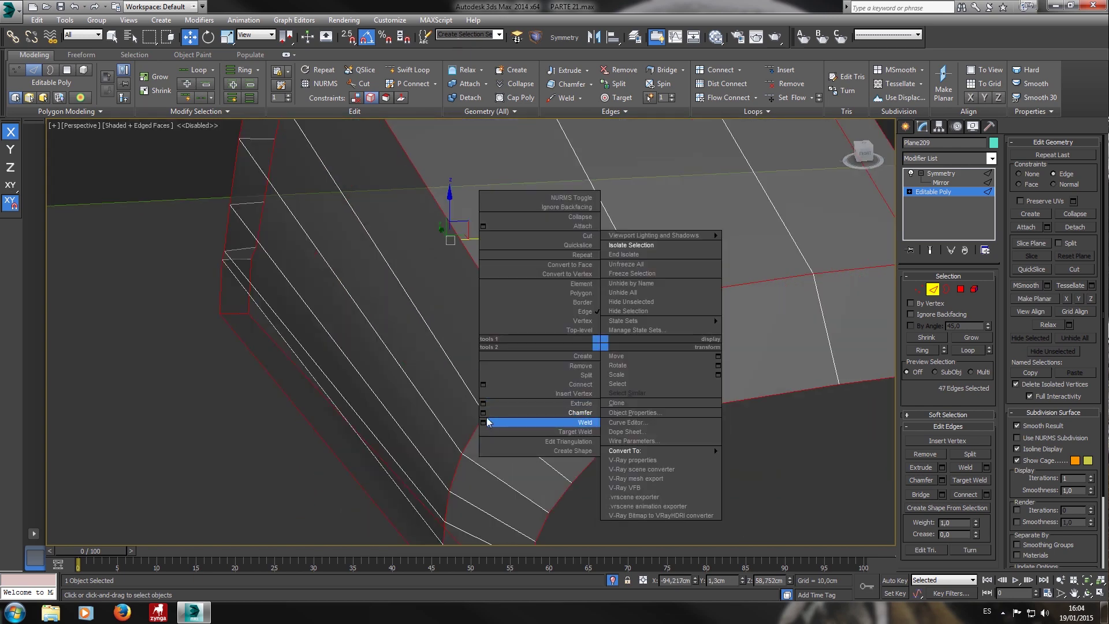
click(526, 411)
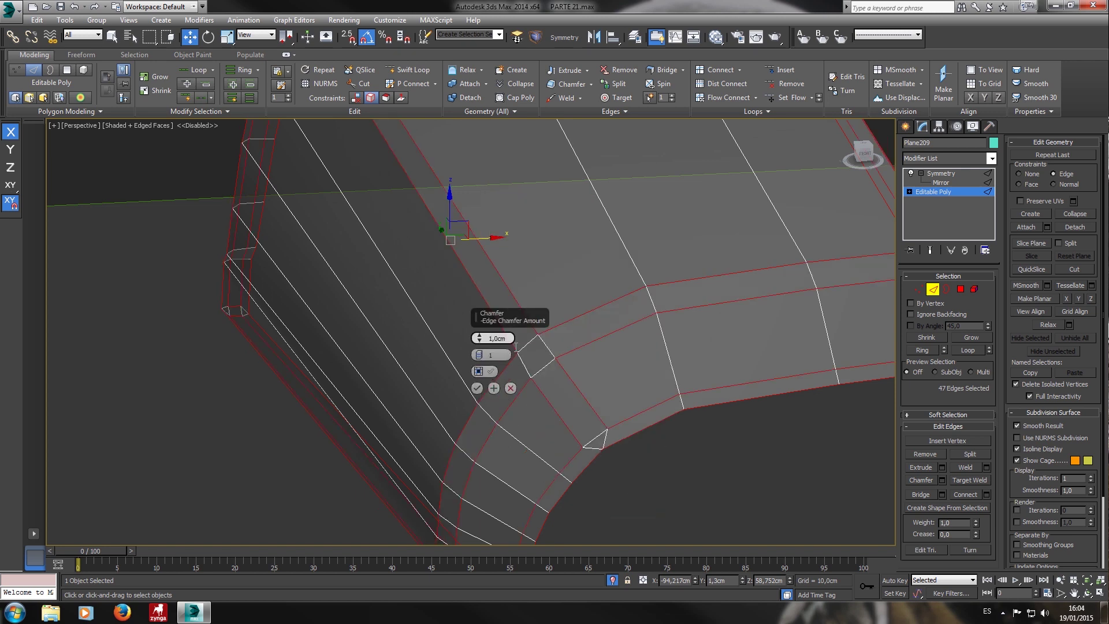
text(0,12)
key(Return)
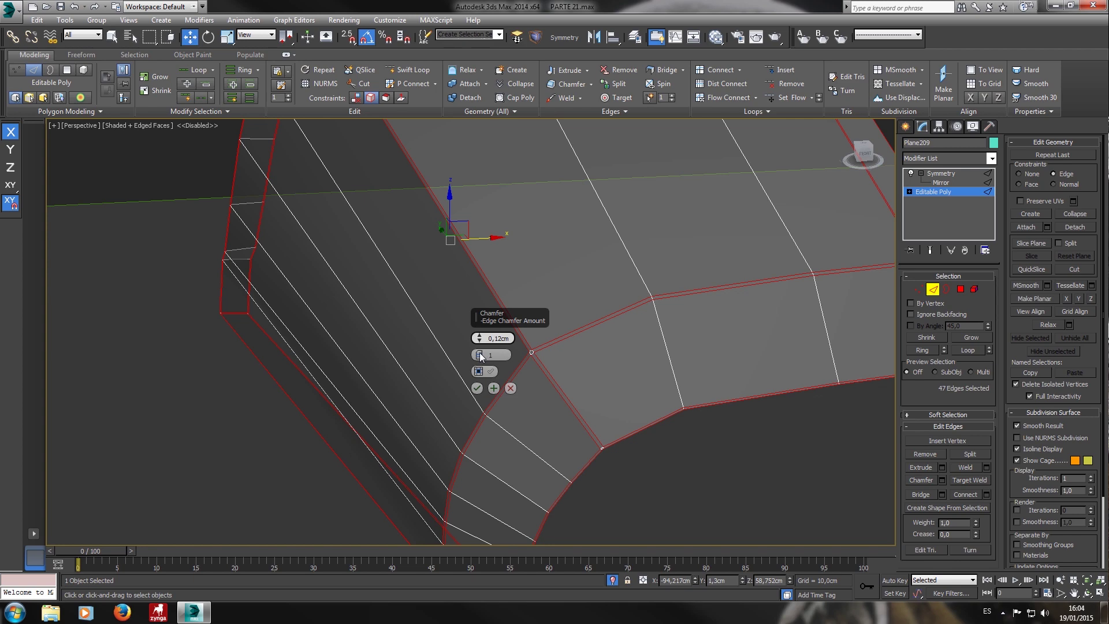
click(477, 388)
click(684, 495)
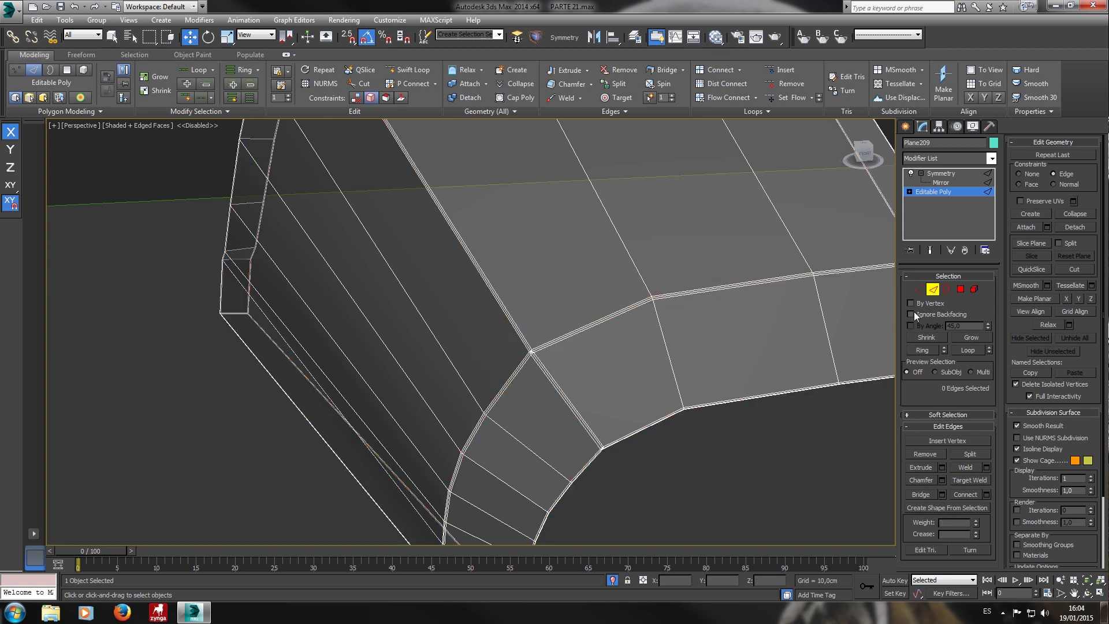
Leave edge editing, return to the Symmetry level and turn off the plate's see-through display.
click(935, 294)
click(941, 174)
mouse_move(732, 262)
middle_down()
mouse_move(588, 265)
mouse_move(568, 253)
middle_up()
key(F3)
key(F3)
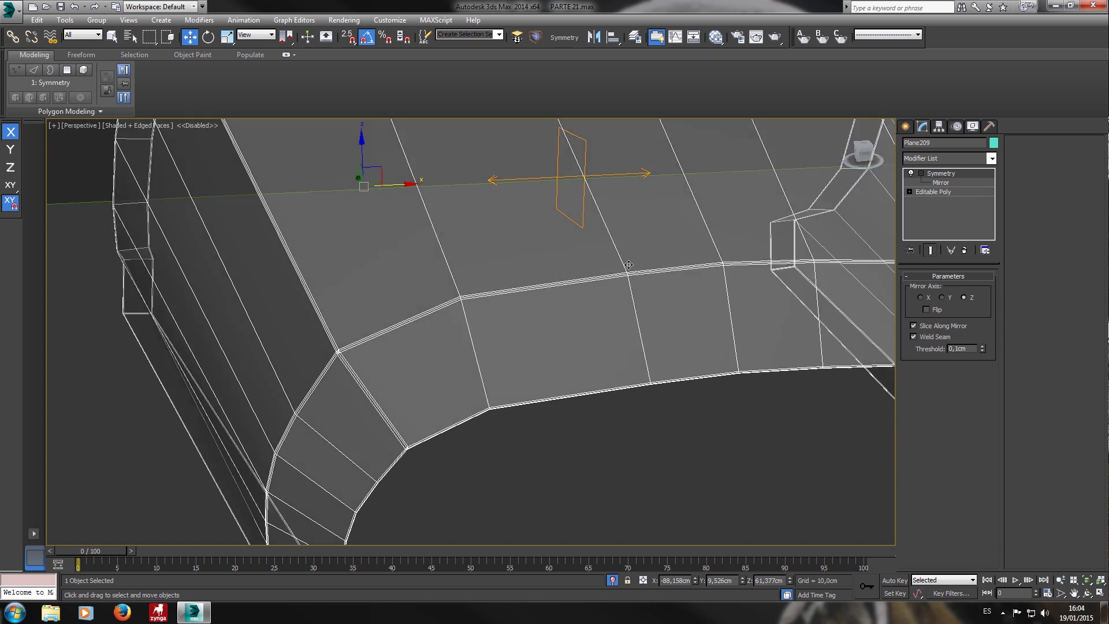
key(alt+x)
Add a MeshSmooth modifier on top of the Symmetry modifier.
click(949, 160)
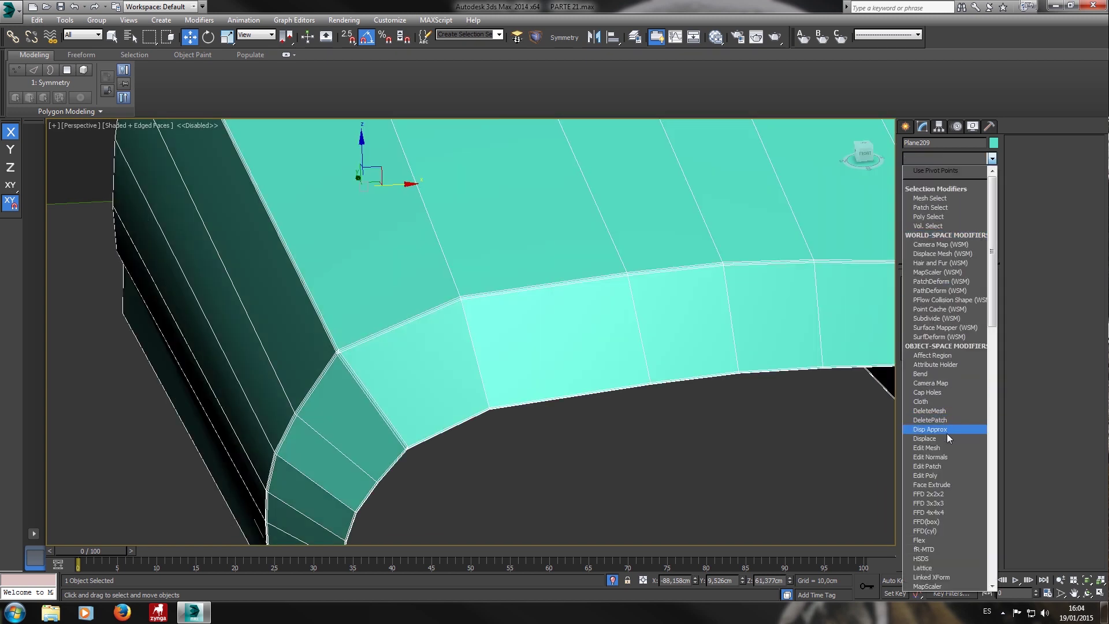
key(m)
key(m)
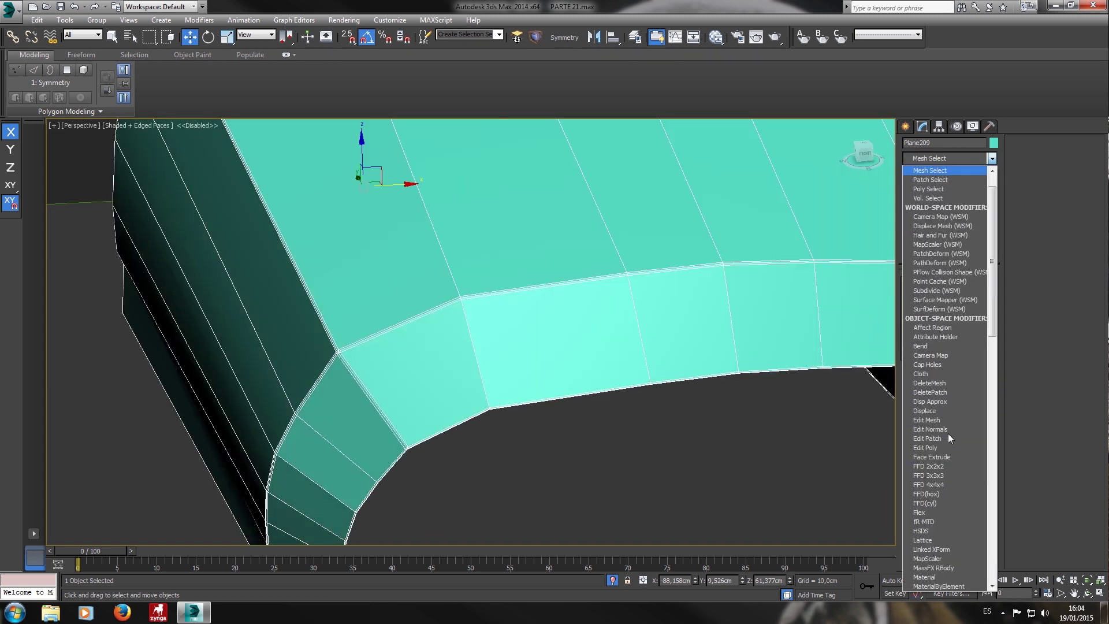
text(mes)
key(Down)
key(Return)
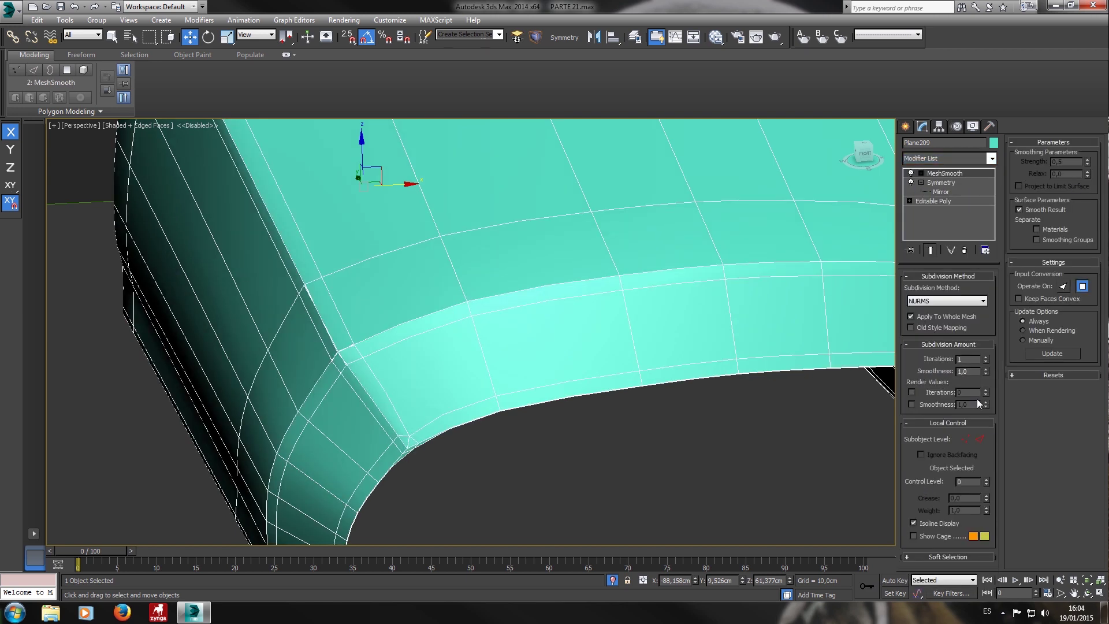
Raise the MeshSmooth subdivision iterations after comparing with 0, and deselect the plate.
click(986, 360)
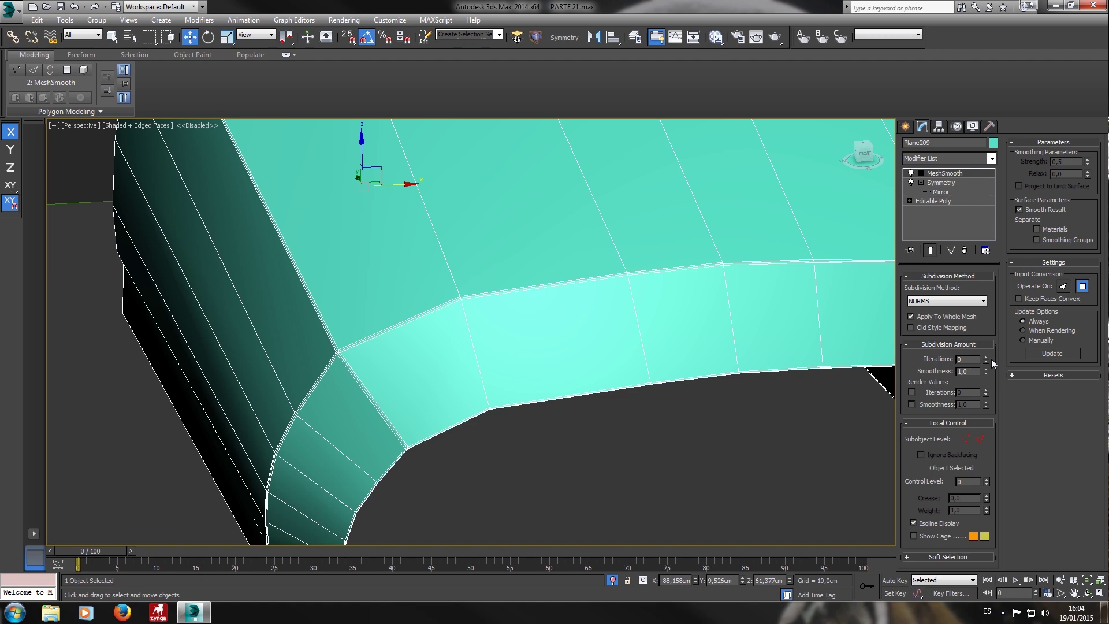
click(986, 356)
click(987, 357)
click(752, 452)
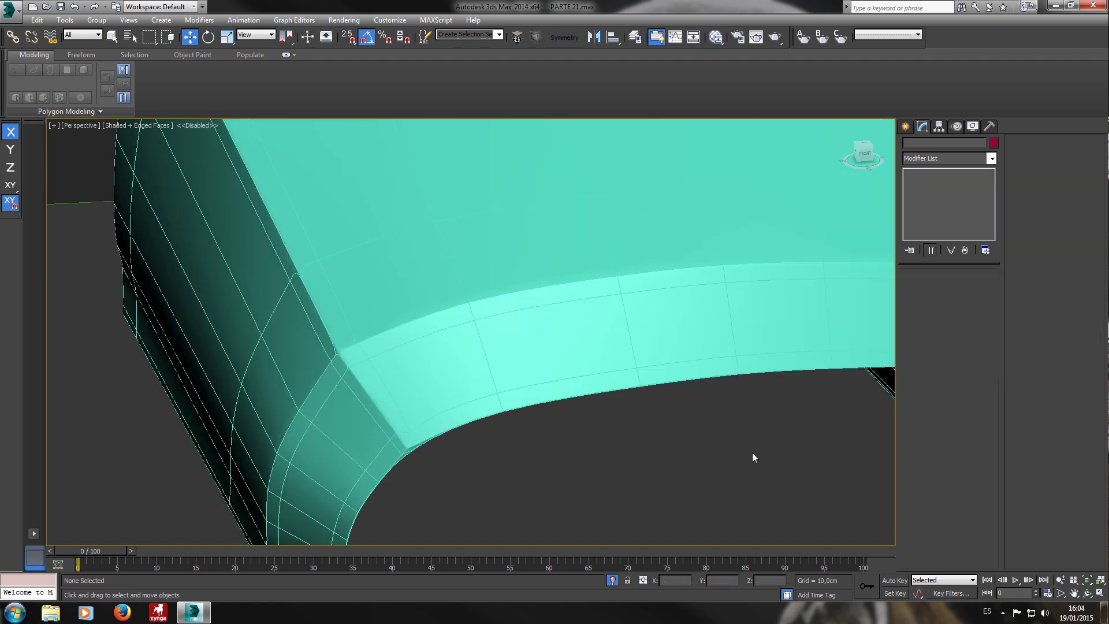
Select the foot plate and open its Editable Poly base for vertex editing, shown in wireframe.
key(F4)
scroll(752, 452, down, 8)
alt+middle_drag(744, 449, 520, 397)
scroll(520, 398, up, 5)
click(483, 384)
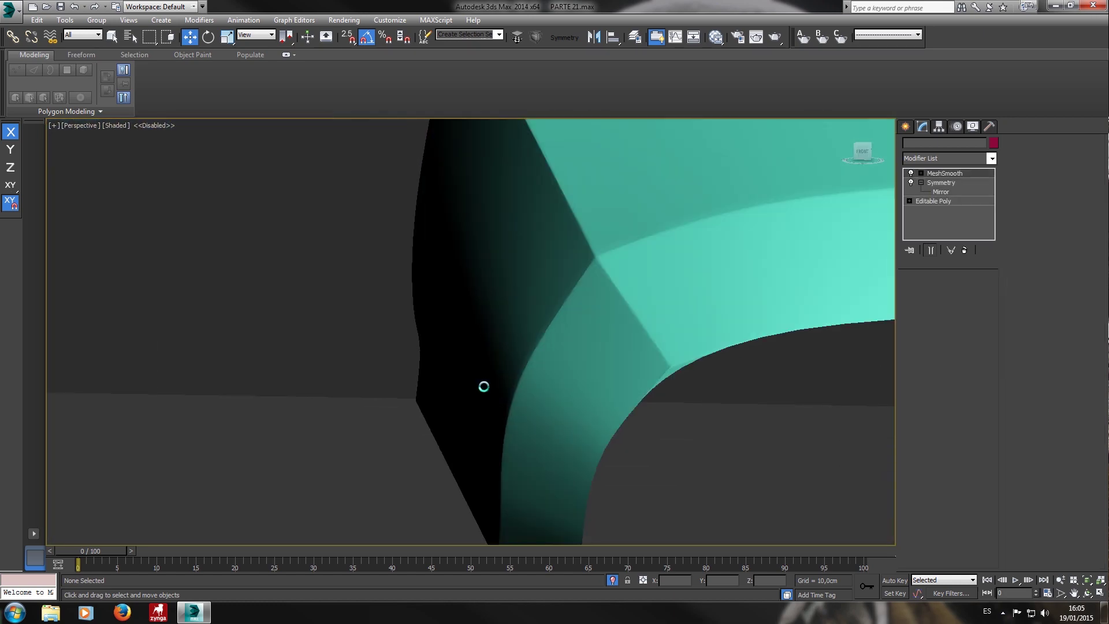
click(945, 203)
alt+middle_drag(443, 383, 448, 372)
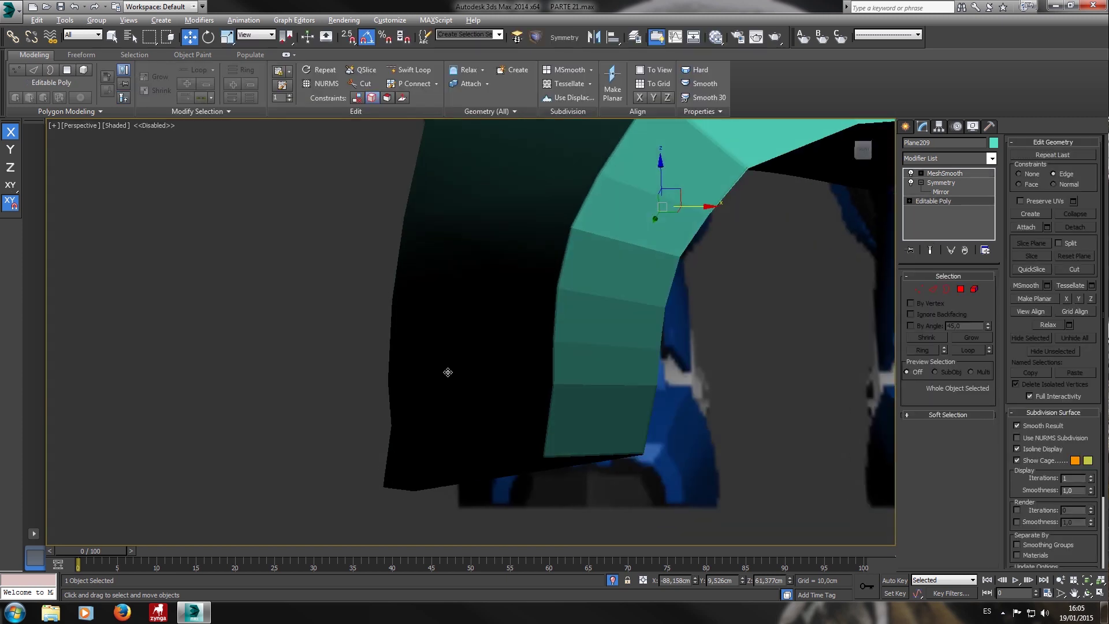
key(F4)
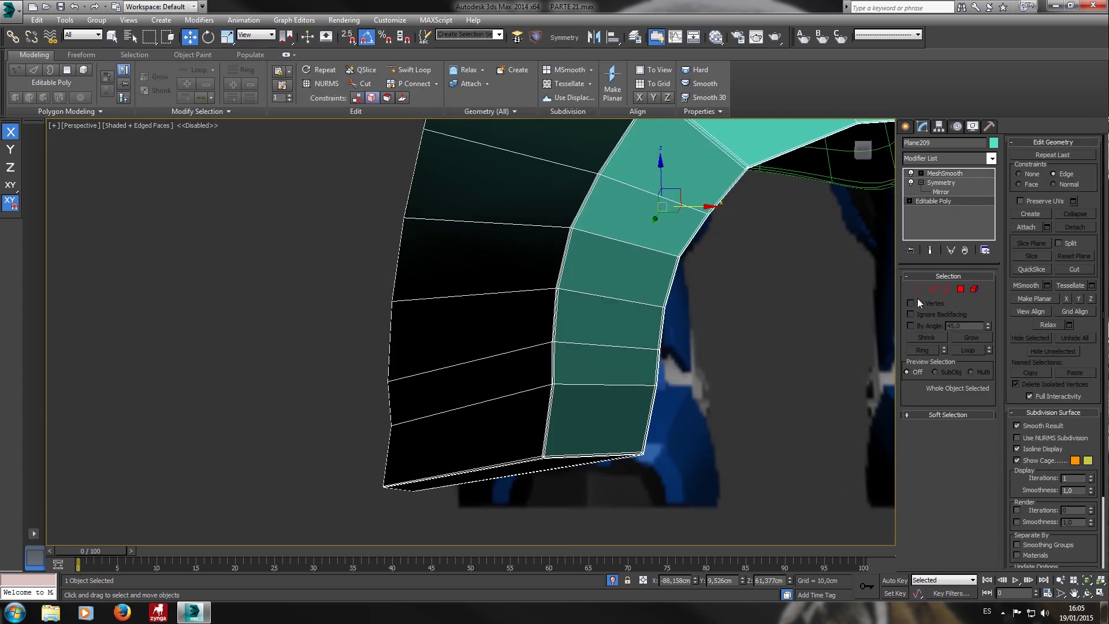
key(1)
key(F3)
scroll(457, 416, up, 5)
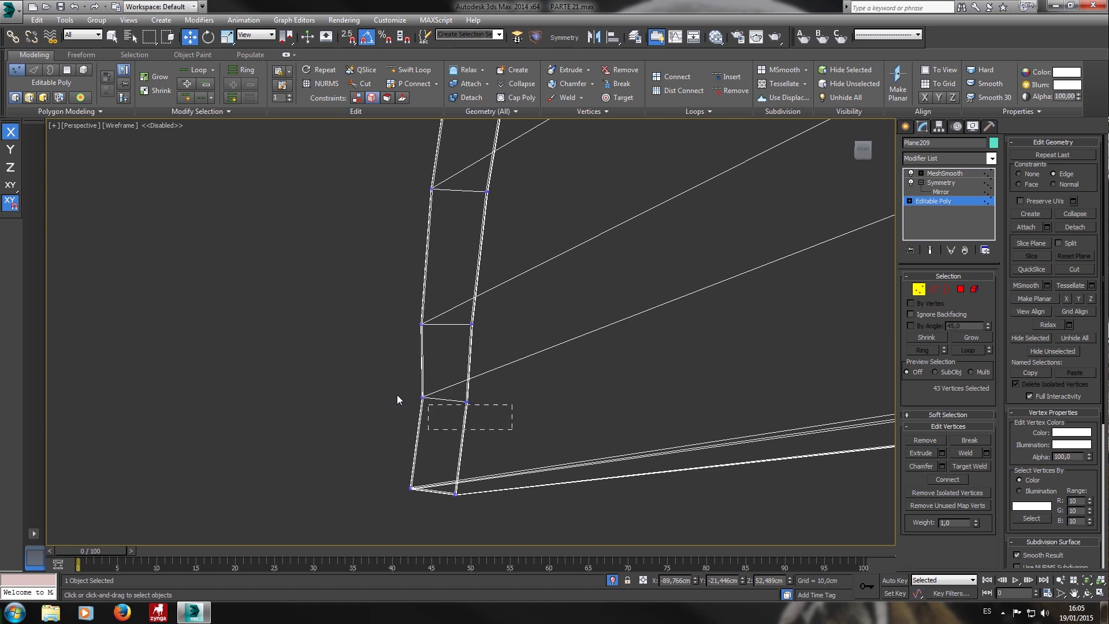
Set the constraint to None and move the dented vertices near the plate's lower outer side outward along X to straighten its outline.
drag(459, 415, 343, 369)
key(F3)
mouse_move(467, 406)
alt+middle_down()
mouse_move(468, 421)
mouse_move(496, 412)
mouse_move(496, 400)
alt+middle_up()
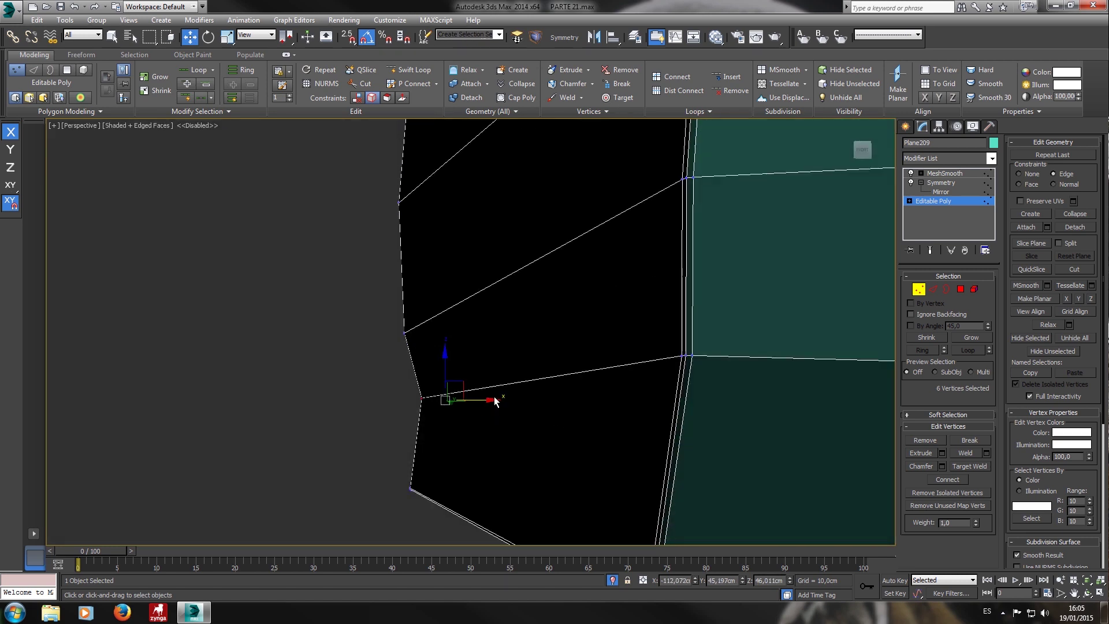
click(359, 99)
drag(480, 408, 466, 409)
scroll(447, 381, down, 4)
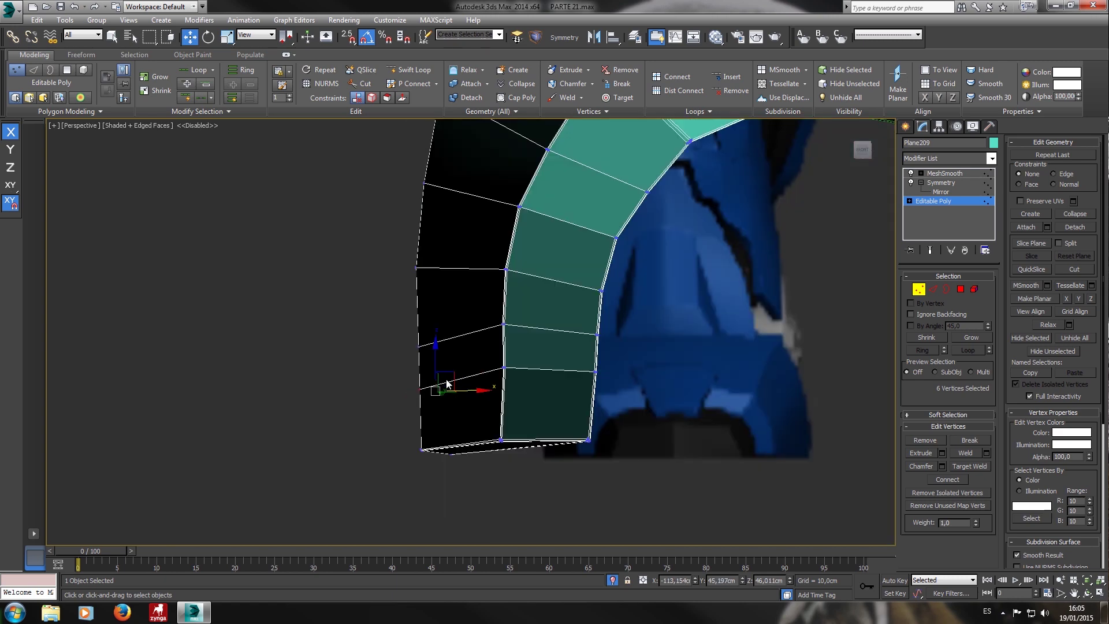
Leave vertex editing, return to the plate's MeshSmooth level and turn off the edged faces display.
click(919, 291)
click(945, 173)
mouse_move(704, 302)
alt+middle_down()
mouse_move(495, 352)
mouse_move(404, 354)
mouse_move(377, 325)
mouse_move(389, 311)
mouse_move(520, 366)
mouse_move(564, 367)
mouse_move(604, 347)
mouse_move(592, 346)
alt+middle_up()
key(F4)
scroll(685, 309, down, 5)
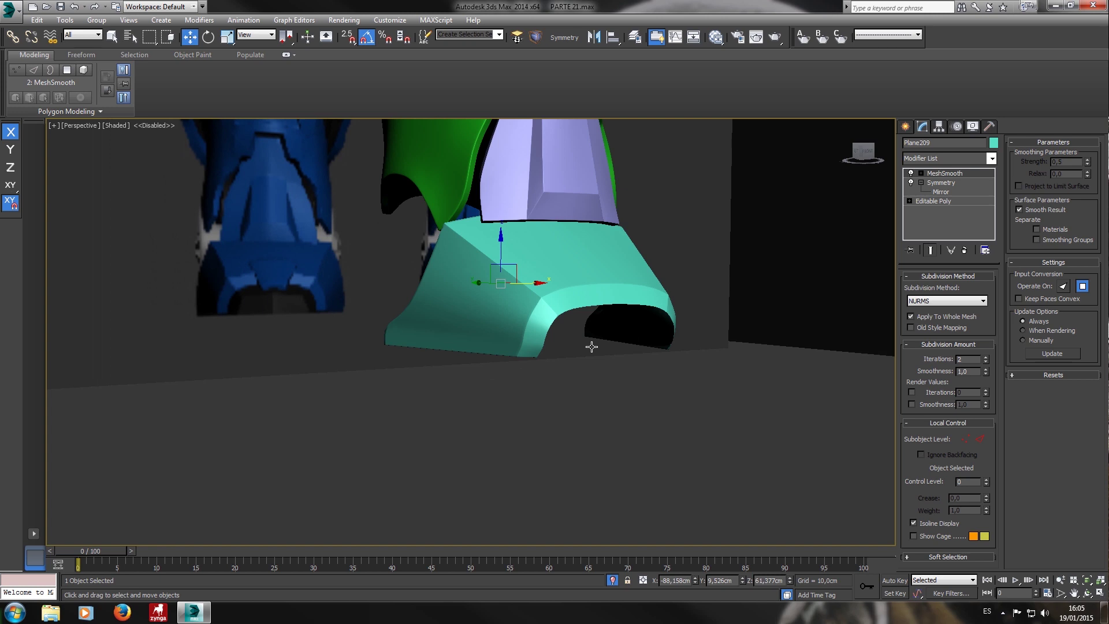
Examine the smoothed foot plate against the reference images from the side, in perspective and from the front.
key(l)
scroll(636, 362, down, 5)
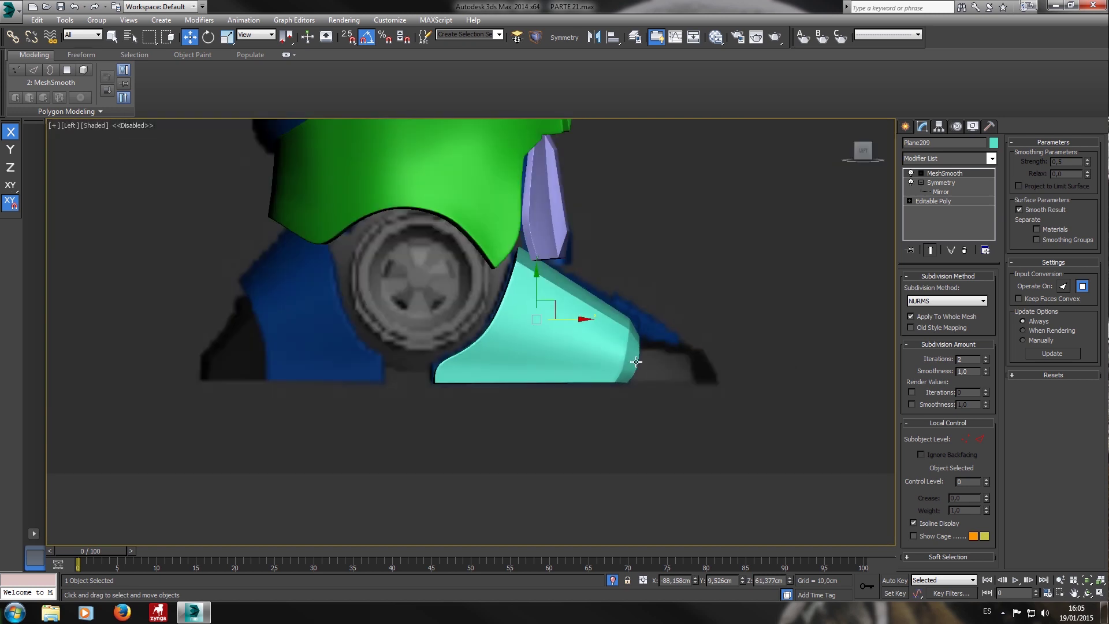
middle_drag(618, 350, 718, 343)
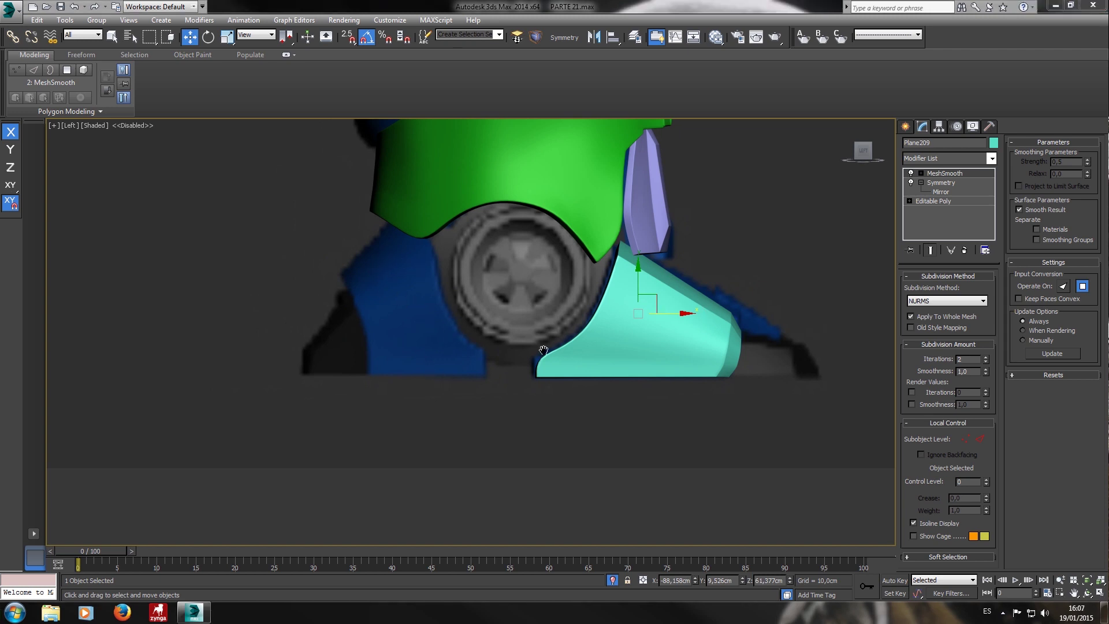
scroll(544, 350, up, 2)
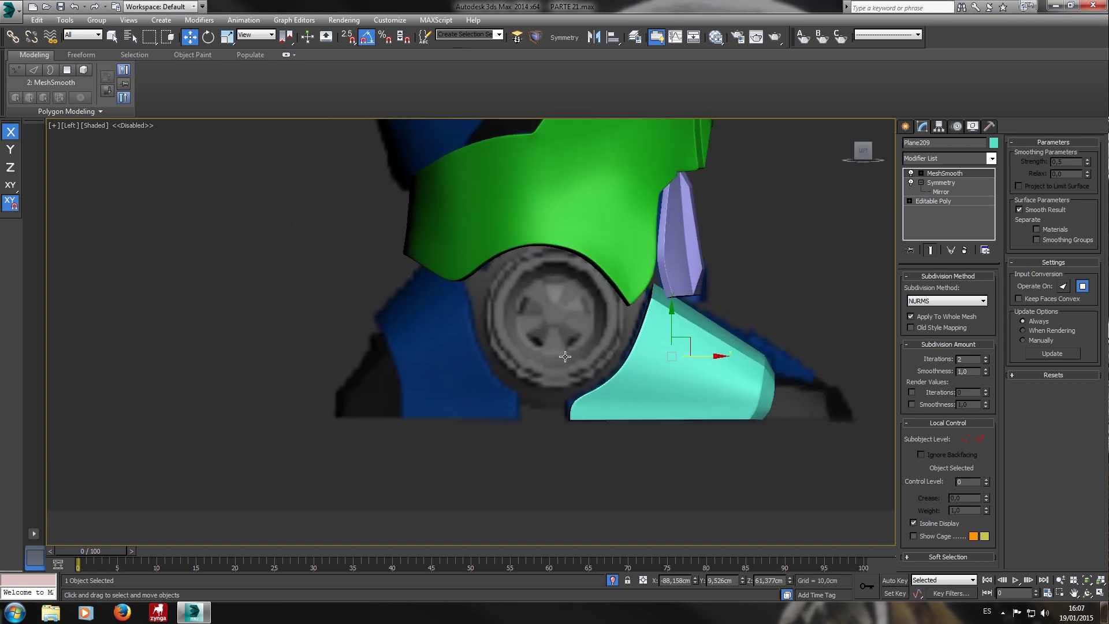
key(p)
scroll(587, 356, down, 5)
alt+middle_drag(587, 355, 652, 357)
key(f)
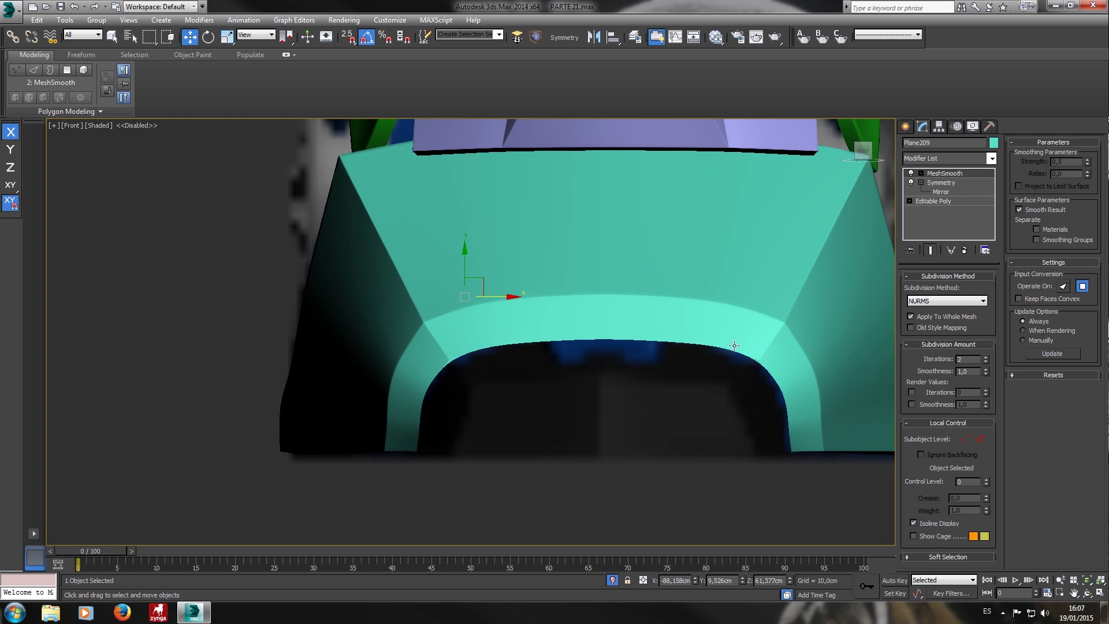
key(z)
middle_drag(570, 345, 655, 334)
Draw a one-segment plane over the base of the rear foot armour in the side reference and show edged faces.
key(l)
middle_drag(591, 317, 809, 303)
middle_drag(277, 342, 595, 333)
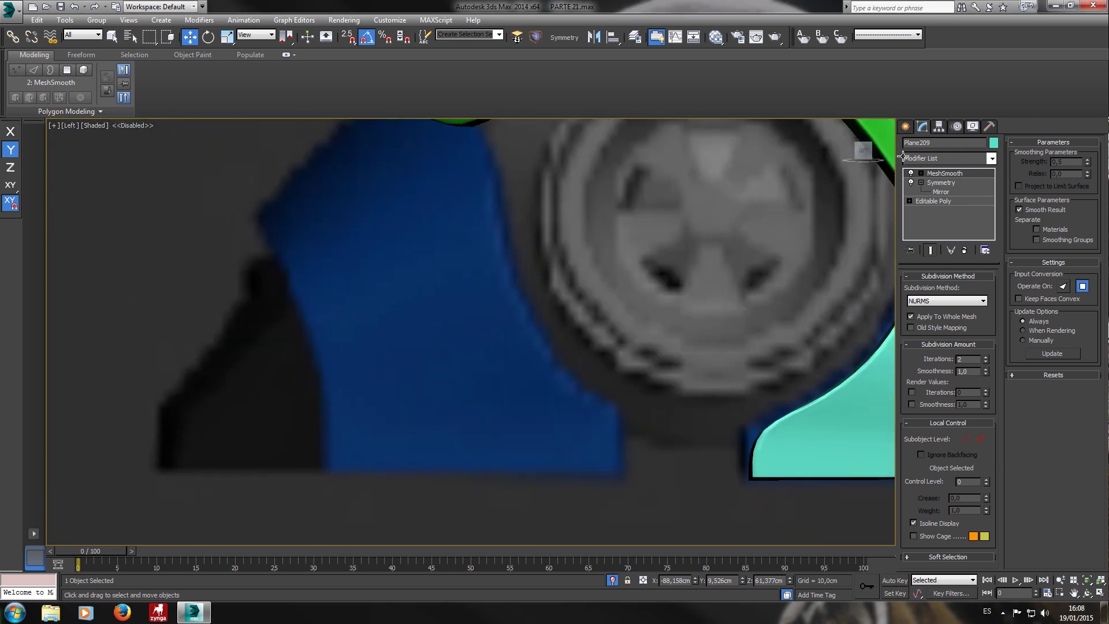
click(905, 126)
click(975, 249)
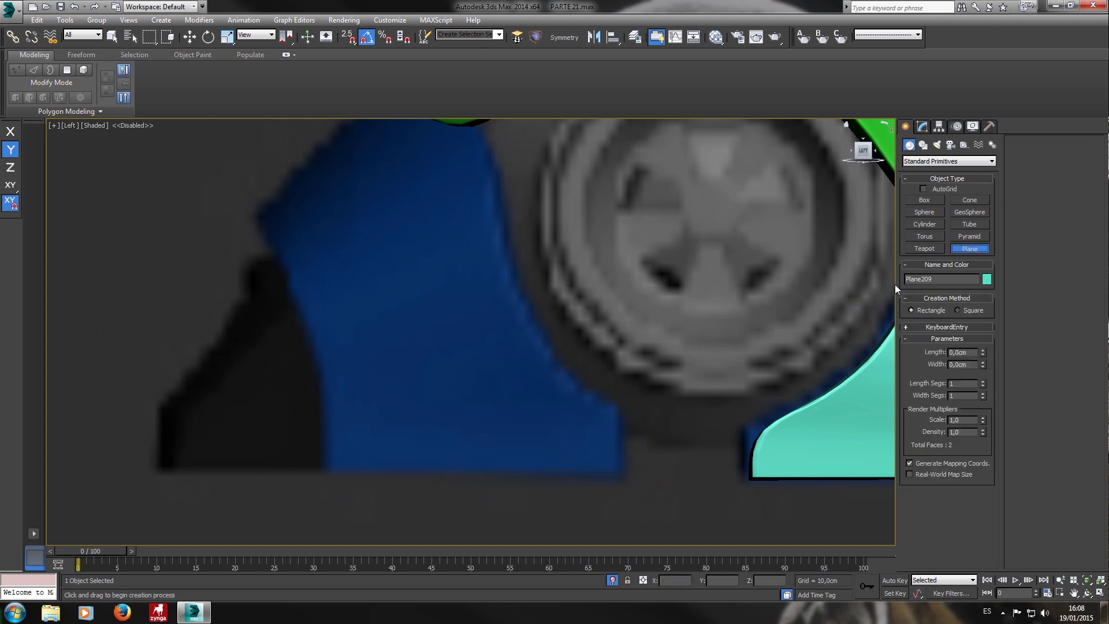
drag(625, 475, 331, 422)
key(F4)
Convert the new plane to an Editable Poly.
scroll(460, 404, down, 3)
right_click(454, 396)
right_click(455, 396)
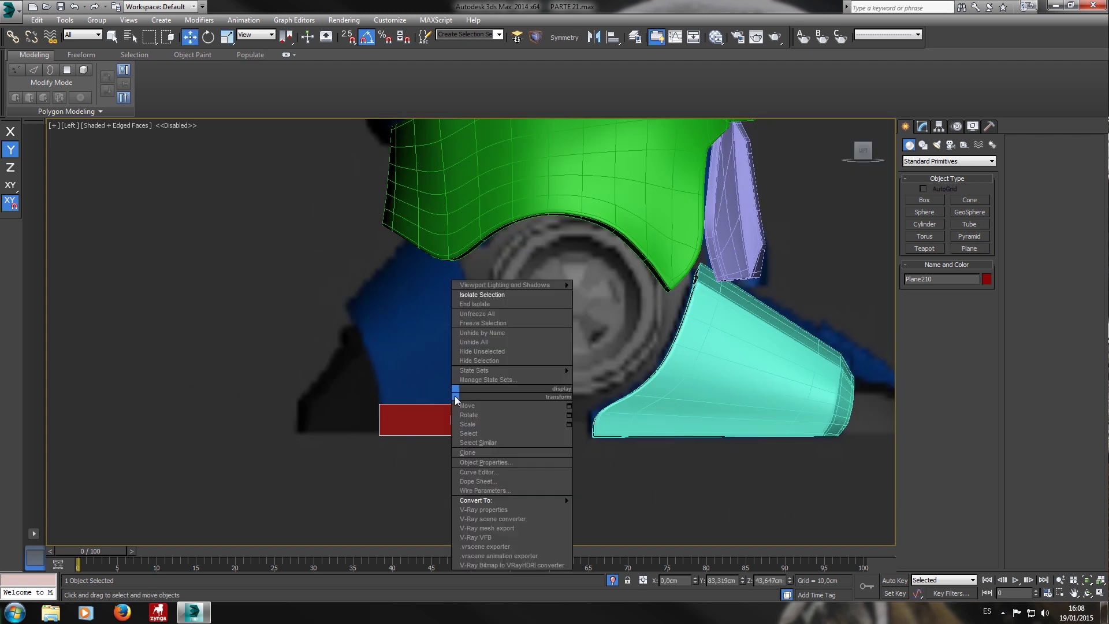
mouse_move(524, 500)
click(589, 511)
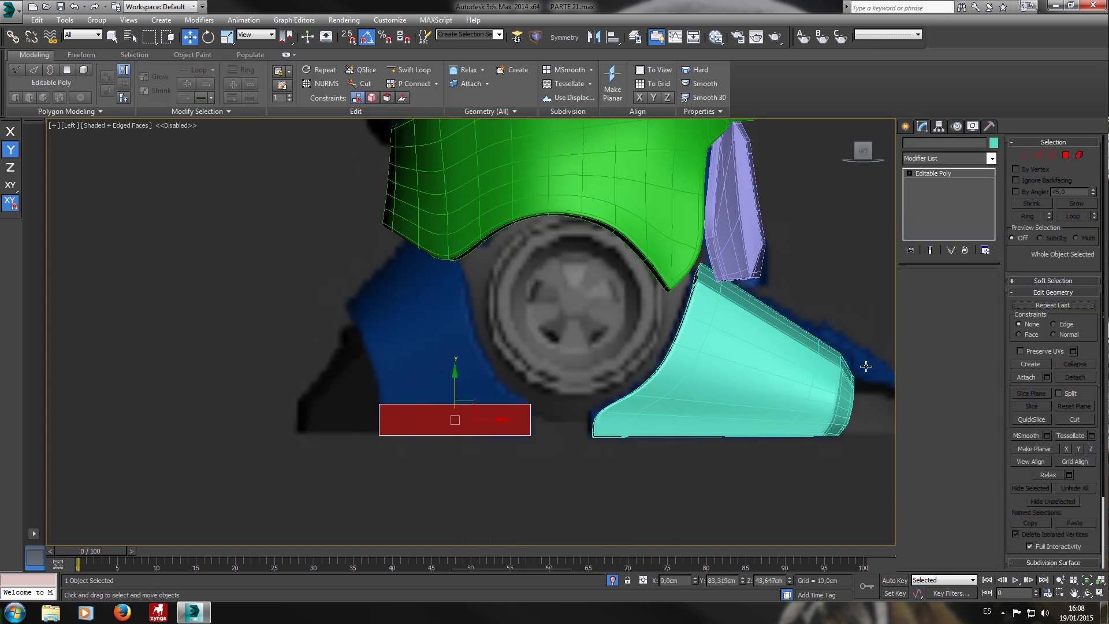
Select all four vertices of the plane and move them along X to about -95 cm, inside the modelled foot.
click(918, 291)
middle_drag(552, 476, 557, 466)
drag(557, 465, 342, 352)
scroll(503, 416, up, 5)
middle_drag(573, 422, 589, 411)
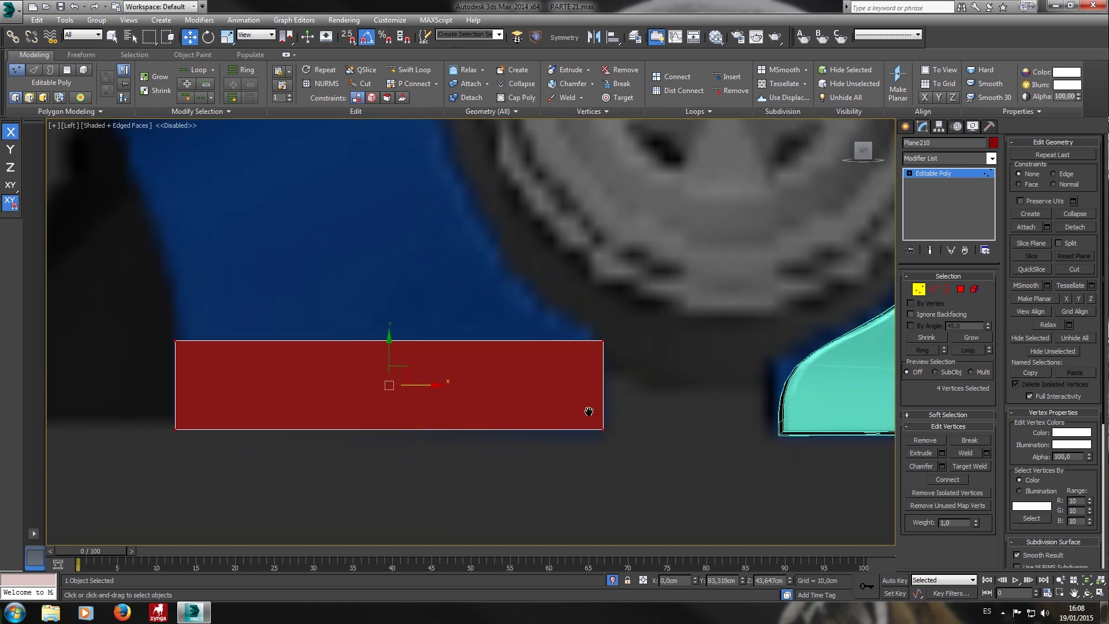
key(f)
middle_drag(473, 402, 621, 386)
scroll(698, 411, down, 4)
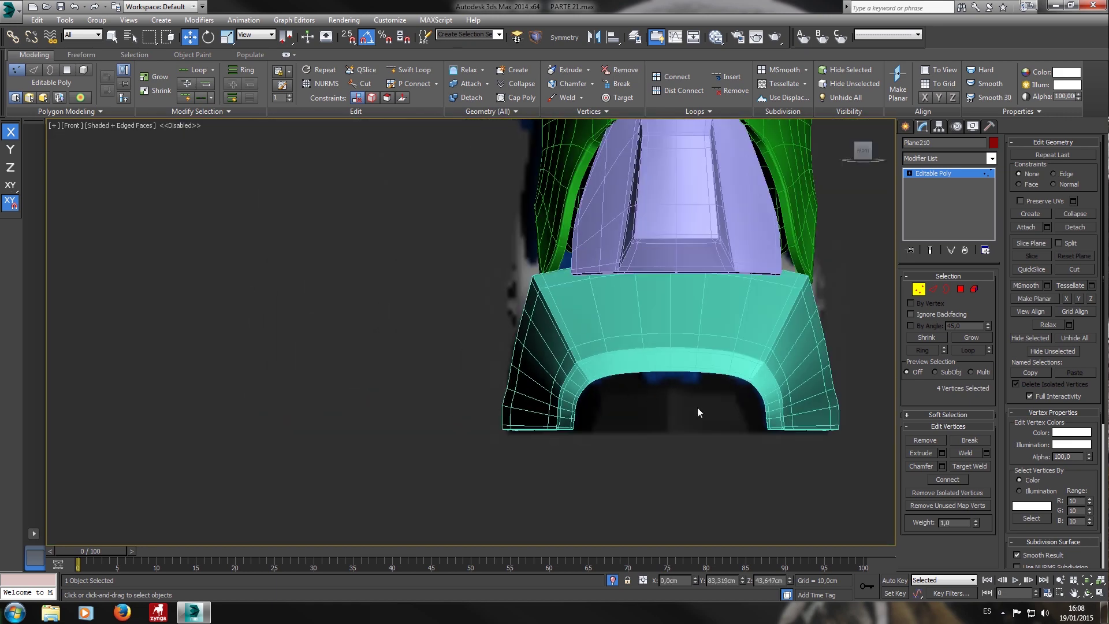
scroll(698, 412, down, 3)
middle_drag(717, 415, 582, 405)
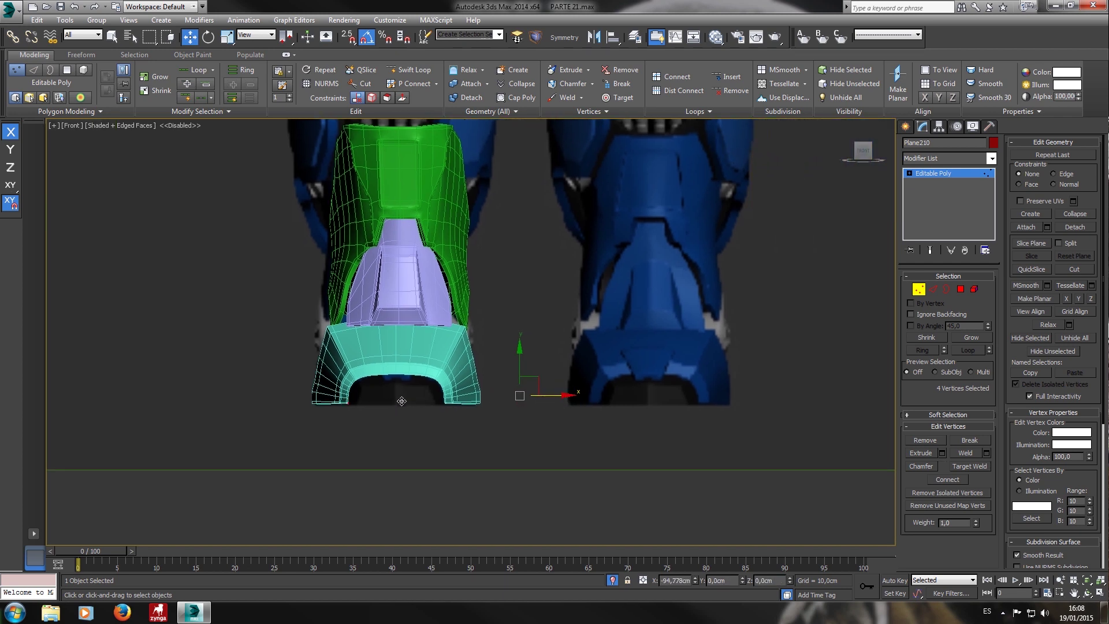
alt+middle_drag(399, 401, 394, 396)
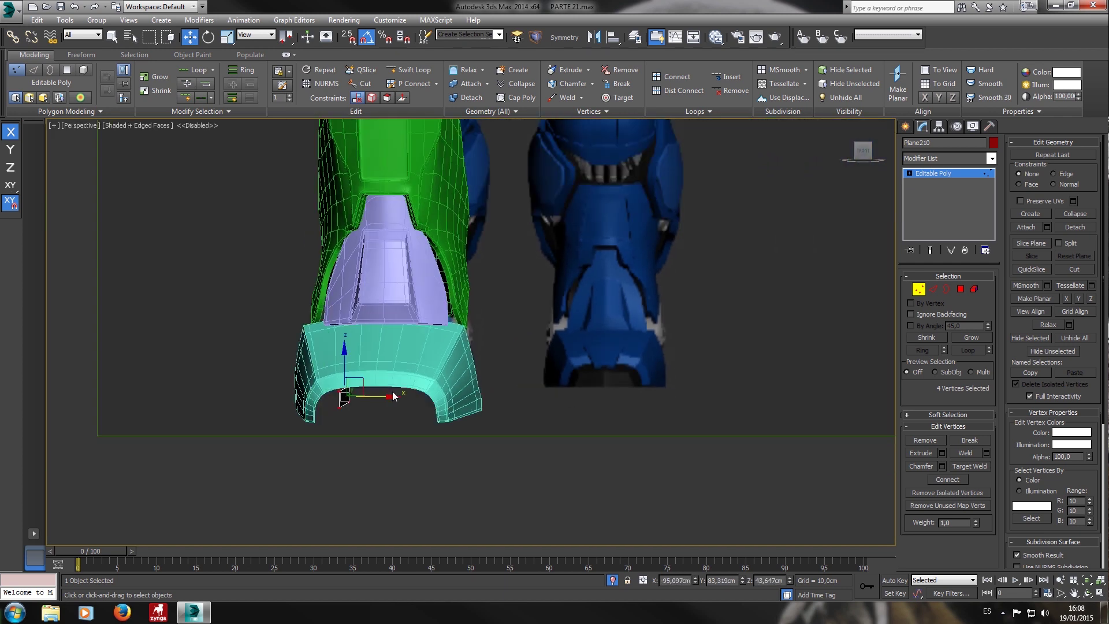
Move the plane's four vertices further along X to about -113,4 cm, in line with the foot plate's outer side.
key(l)
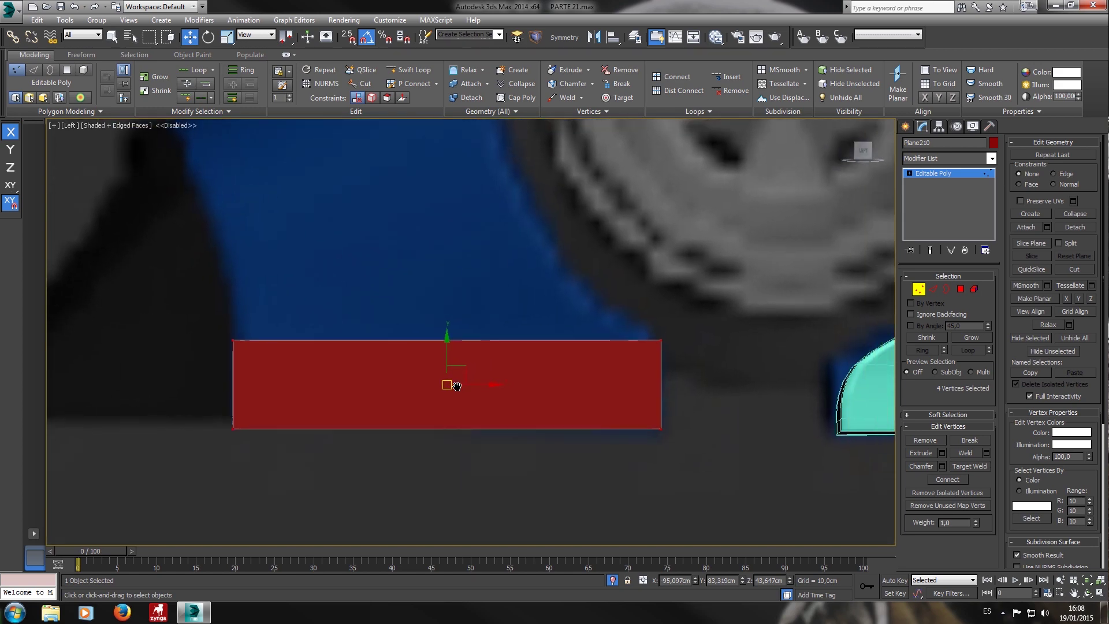
scroll(456, 384, down, 2)
key(p)
scroll(441, 373, down, 5)
alt+middle_drag(446, 371, 500, 426)
alt+middle_drag(453, 325, 638, 352)
key(l)
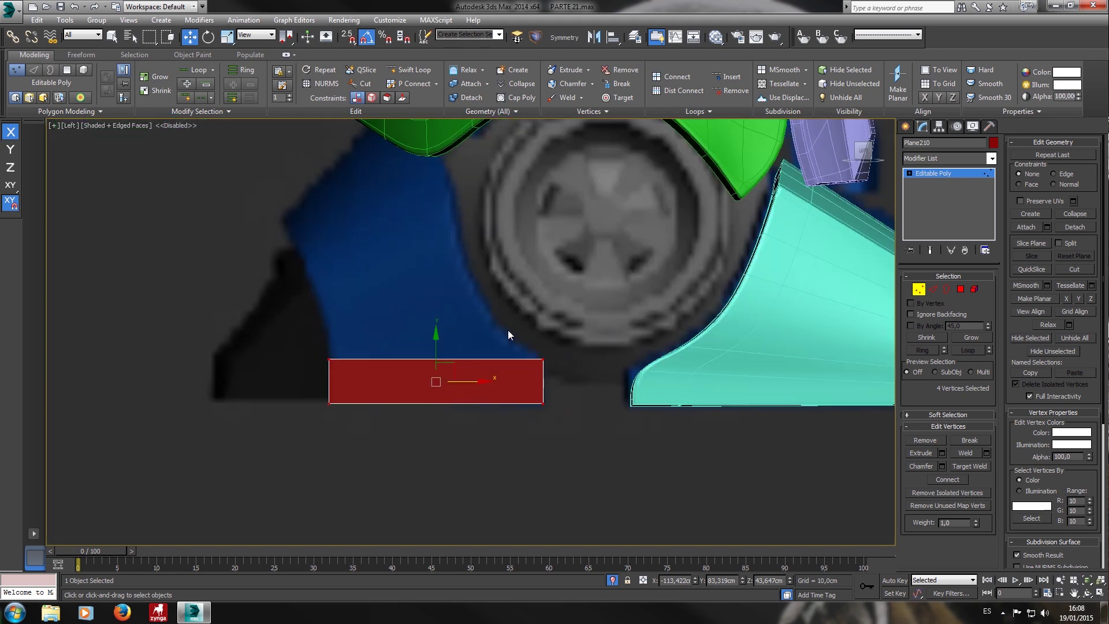
Extend the plane's upper edge upward and backward as a new face following the blue rear armour in the side reference.
middle_drag(508, 335, 544, 339)
click(934, 288)
drag(514, 311, 504, 386)
middle_drag(505, 331, 578, 376)
shift+drag(579, 376, 537, 231)
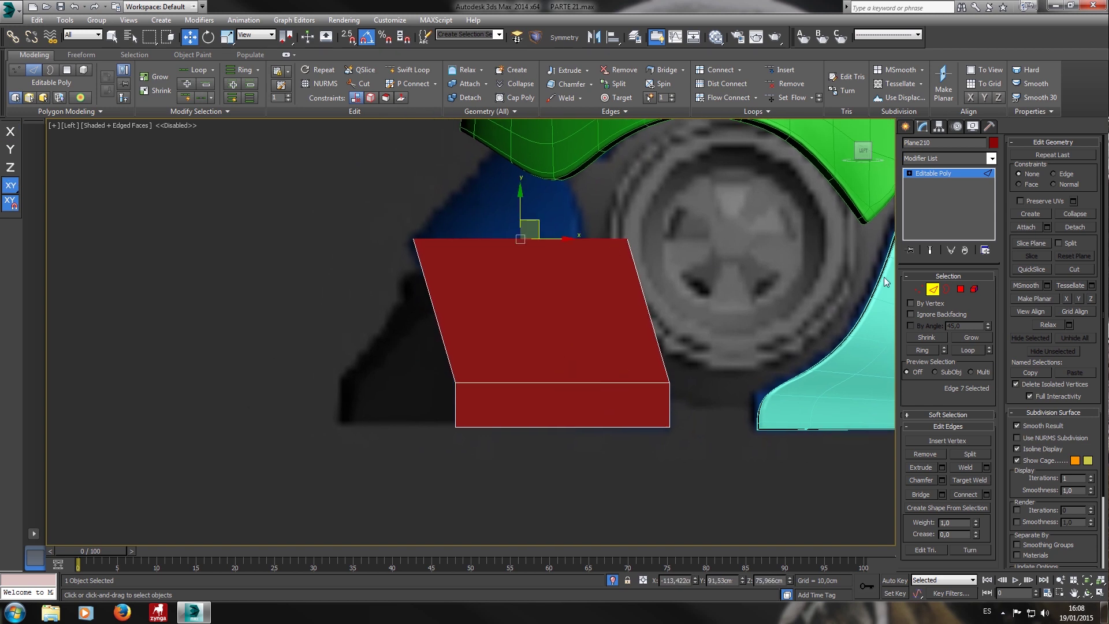
Reposition the new face's upper vertices to give it a slanted top edge following the rear armour in the side reference.
click(918, 289)
middle_drag(710, 233, 708, 268)
click(626, 273)
drag(650, 265, 545, 157)
drag(478, 330, 476, 320)
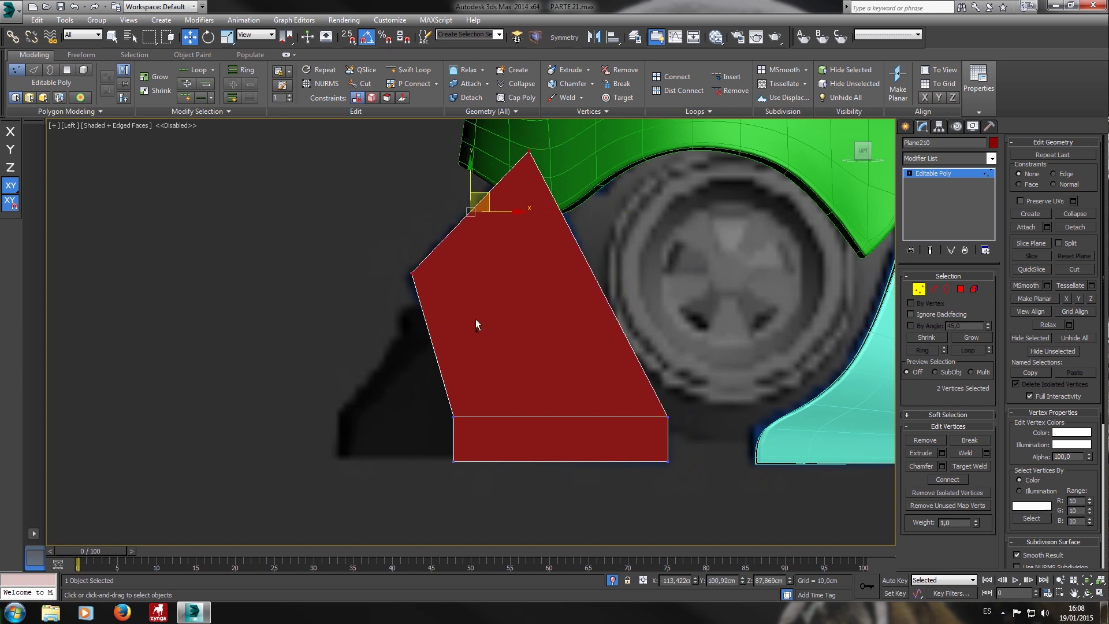
Isolate the leg and foot armour pieces together with the side reference image, and clear the selection.
key(p)
scroll(469, 317, down, 2)
alt+middle_drag(541, 342, 417, 260)
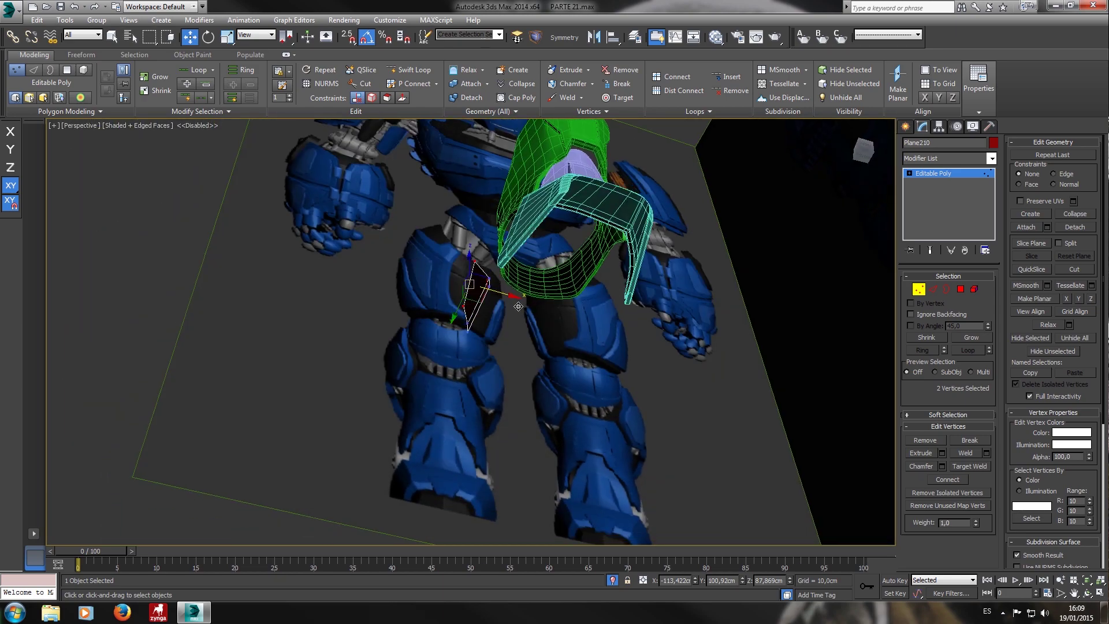
click(918, 291)
scroll(751, 306, down, 5)
alt+middle_drag(742, 312, 644, 336)
drag(764, 402, 514, 243)
right_click(504, 234)
click(531, 134)
middle_drag(386, 308, 475, 169)
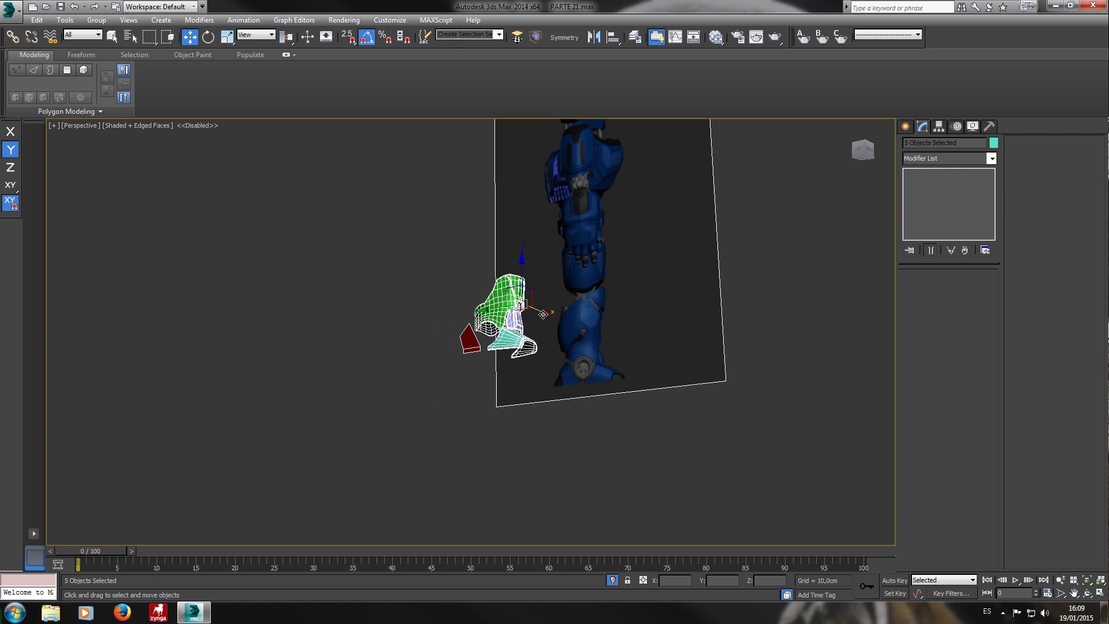
click(484, 350)
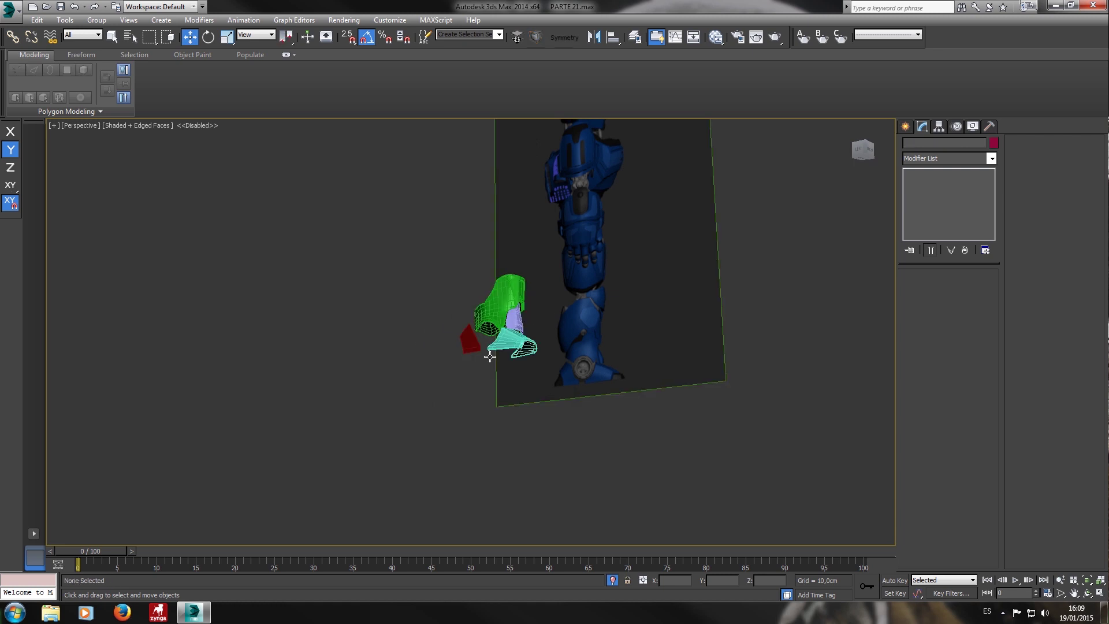
Move the rear piece's two upper vertices about 49,4 cm along X toward the back centre of the foot.
click(918, 292)
alt+middle_drag(471, 295, 501, 331)
scroll(462, 331, up, 6)
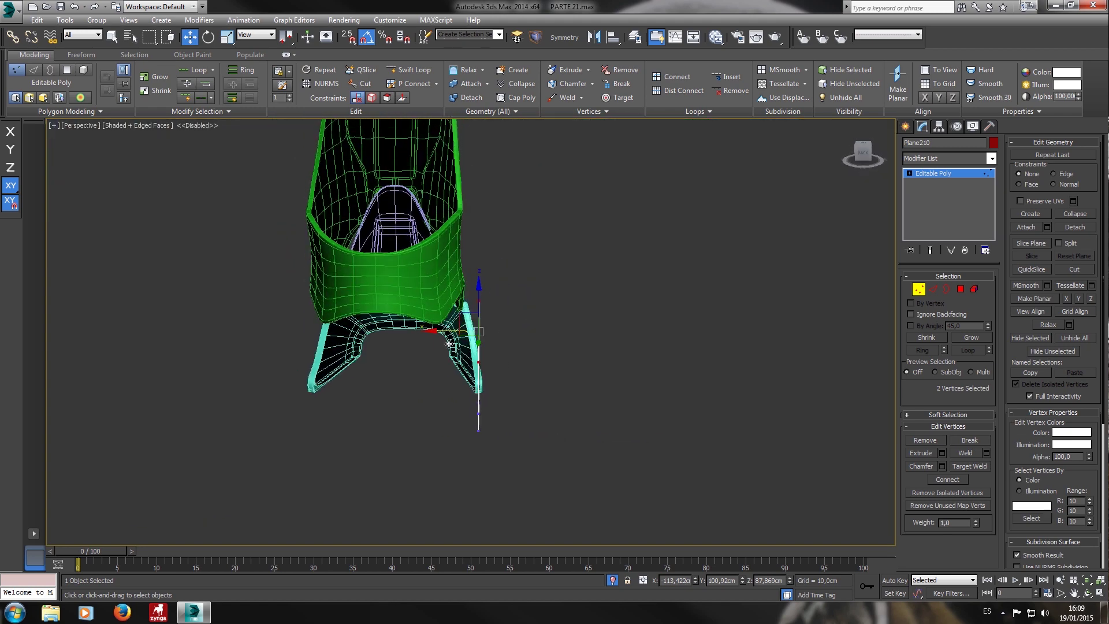
drag(448, 344, 343, 345)
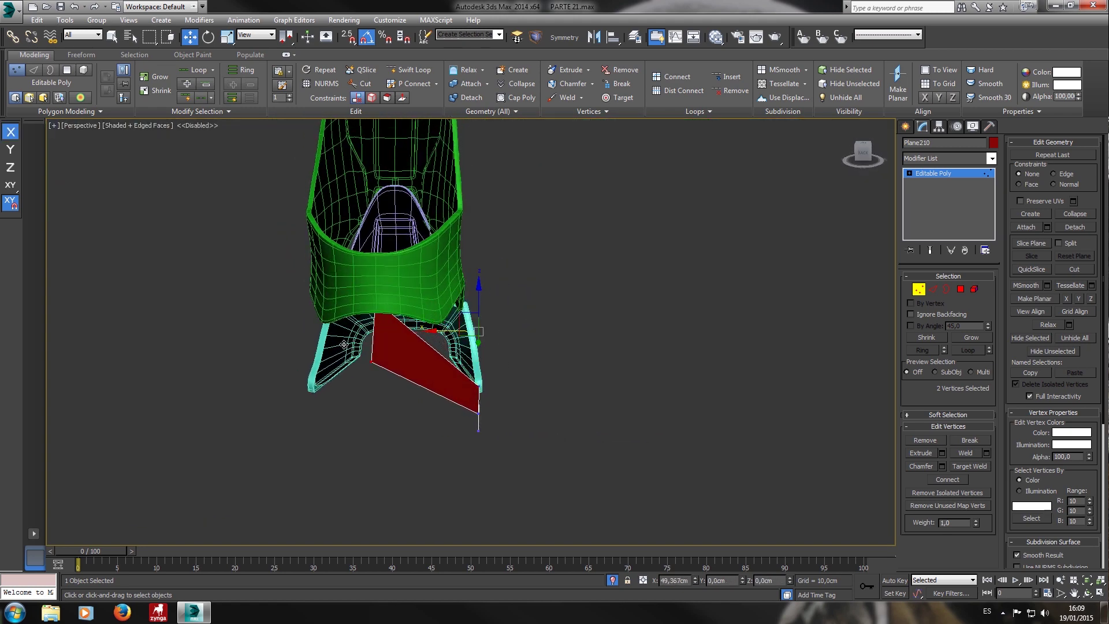
alt+middle_drag(388, 351, 296, 382)
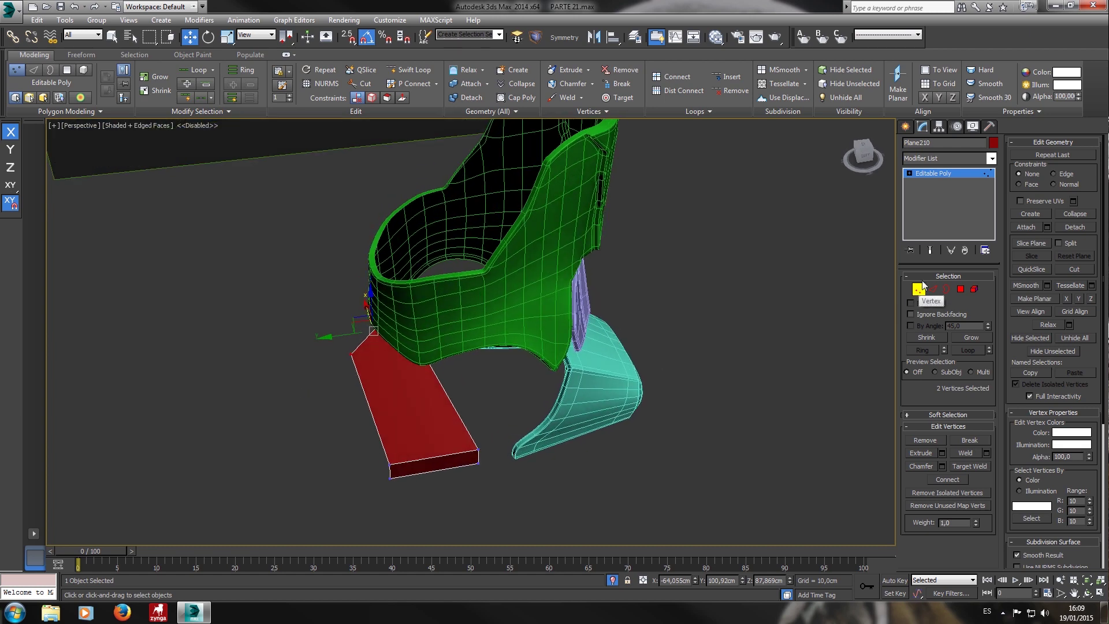
Connect the two long side edges of the rear piece's large face with two segments.
click(934, 289)
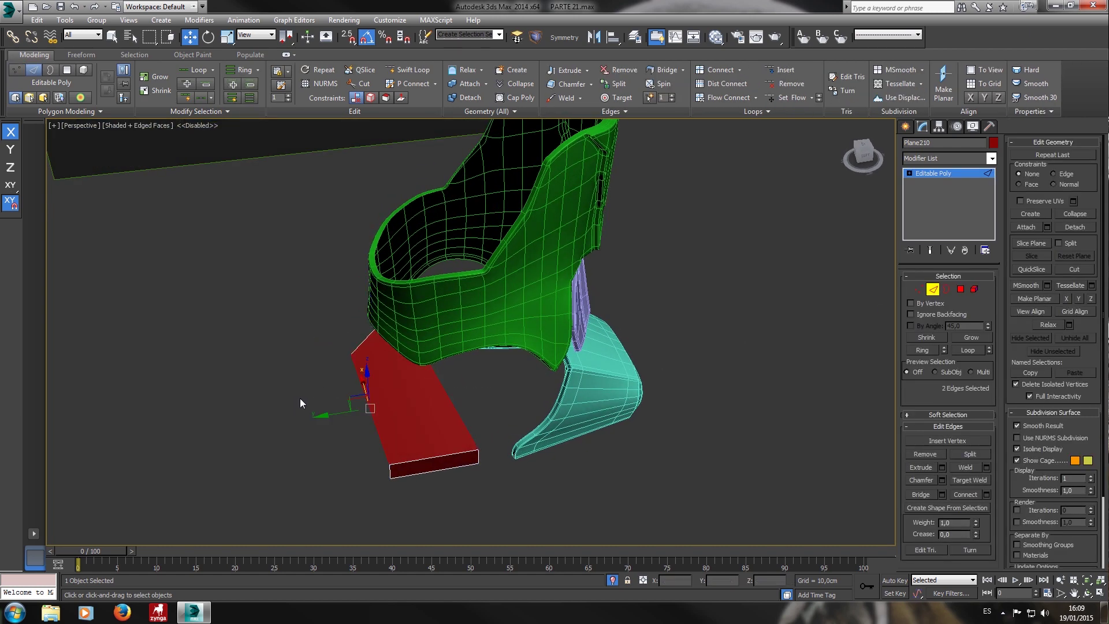
alt+middle_drag(300, 397, 410, 351)
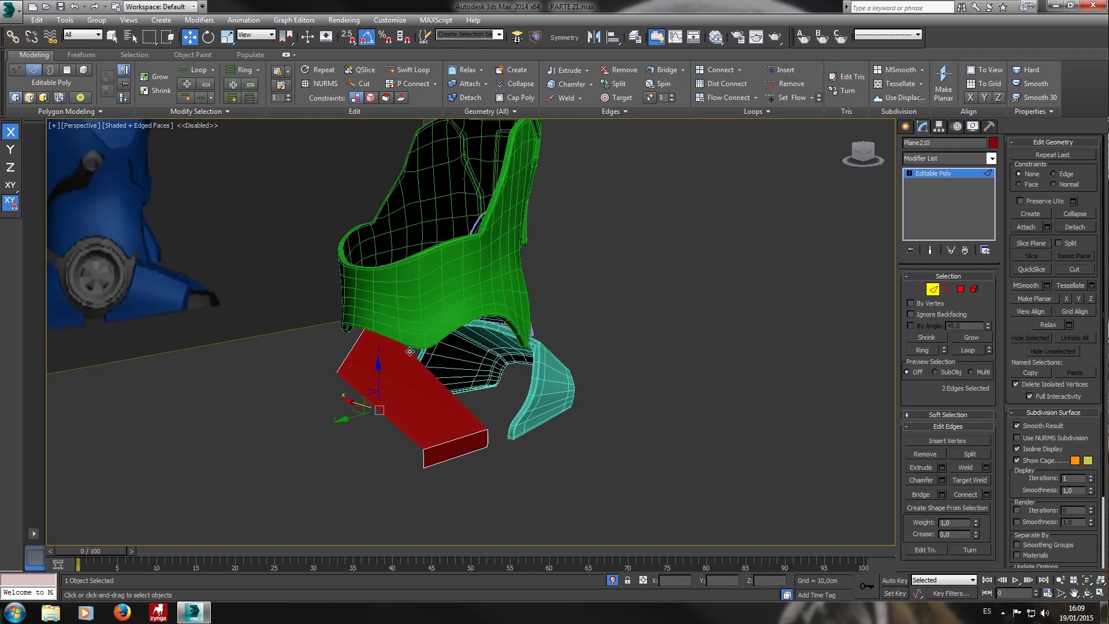
click(743, 67)
click(741, 86)
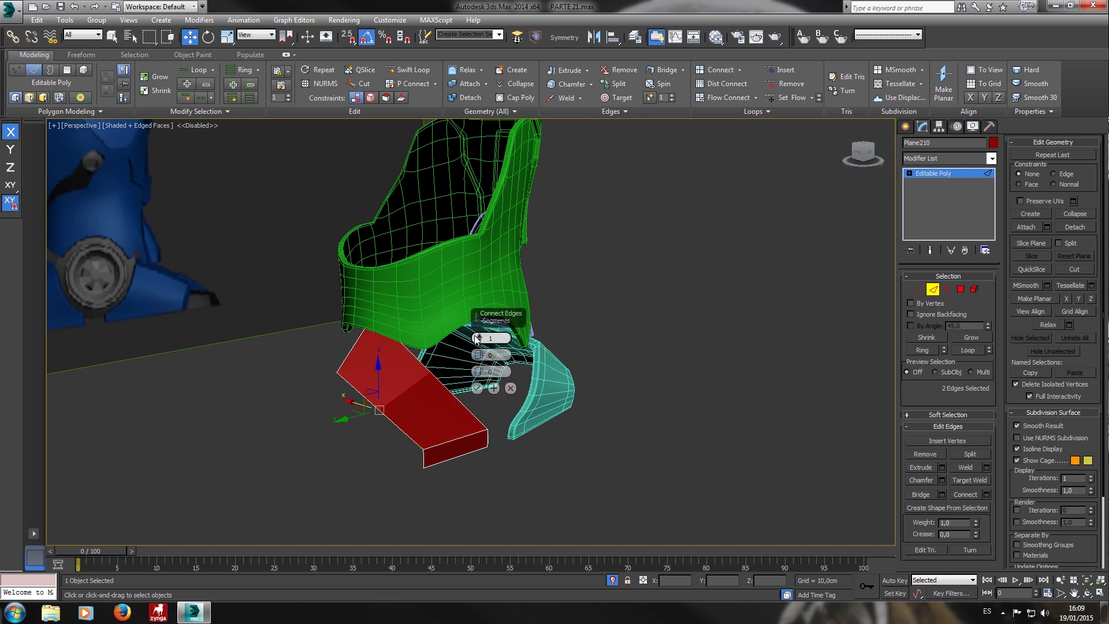
click(477, 388)
Raise the two new cross edges about 14,5 cm along Z to arch the rear piece.
alt+middle_drag(450, 396, 500, 380)
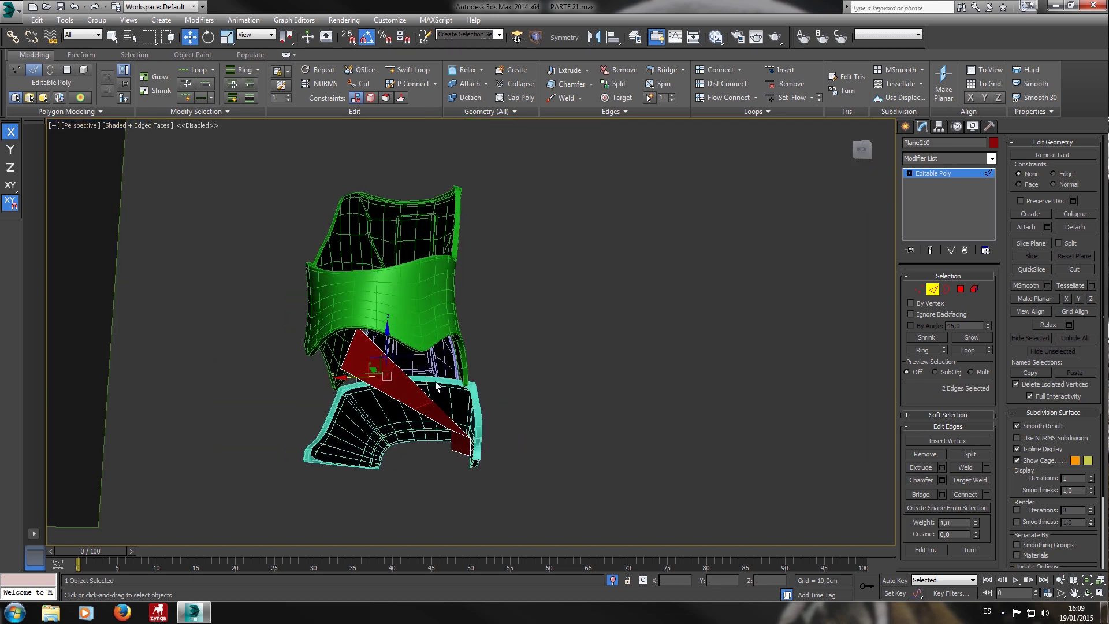
scroll(399, 379, up, 3)
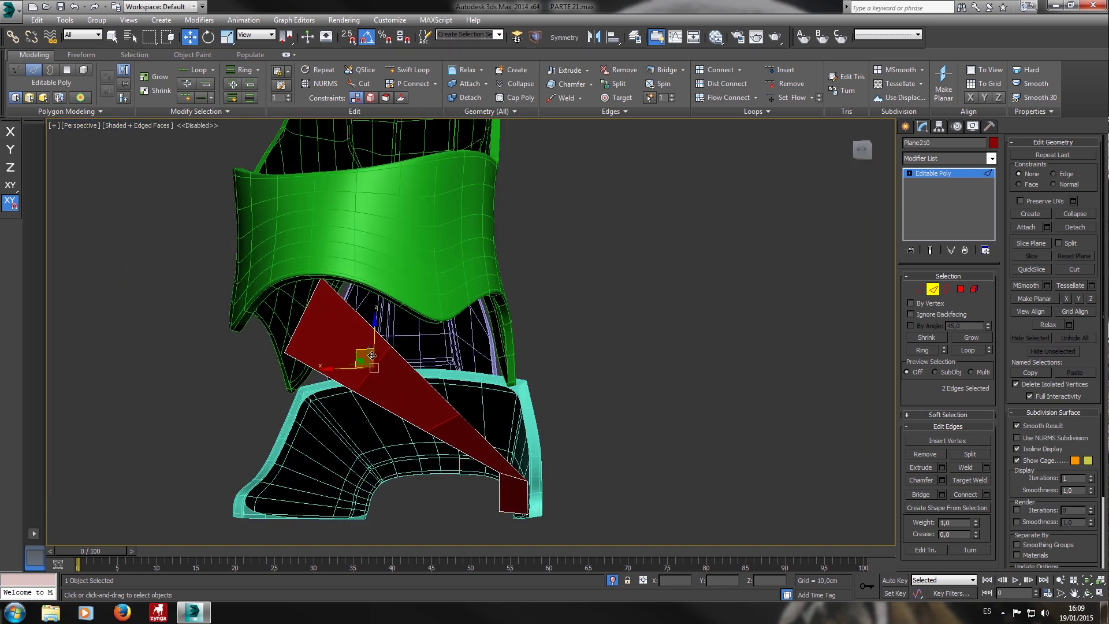
drag(382, 351, 383, 297)
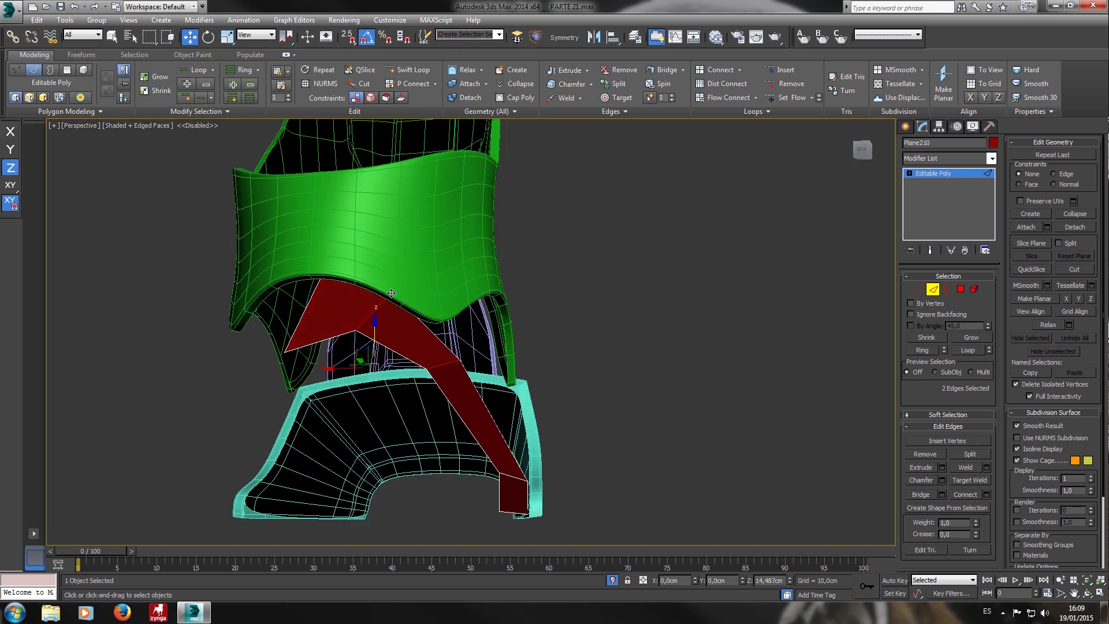
Undo the raise of both cross edges and raise only the rear piece's upper cross edge about 14,8 cm along Z.
key(ctrl+z)
click(390, 396)
click(373, 367)
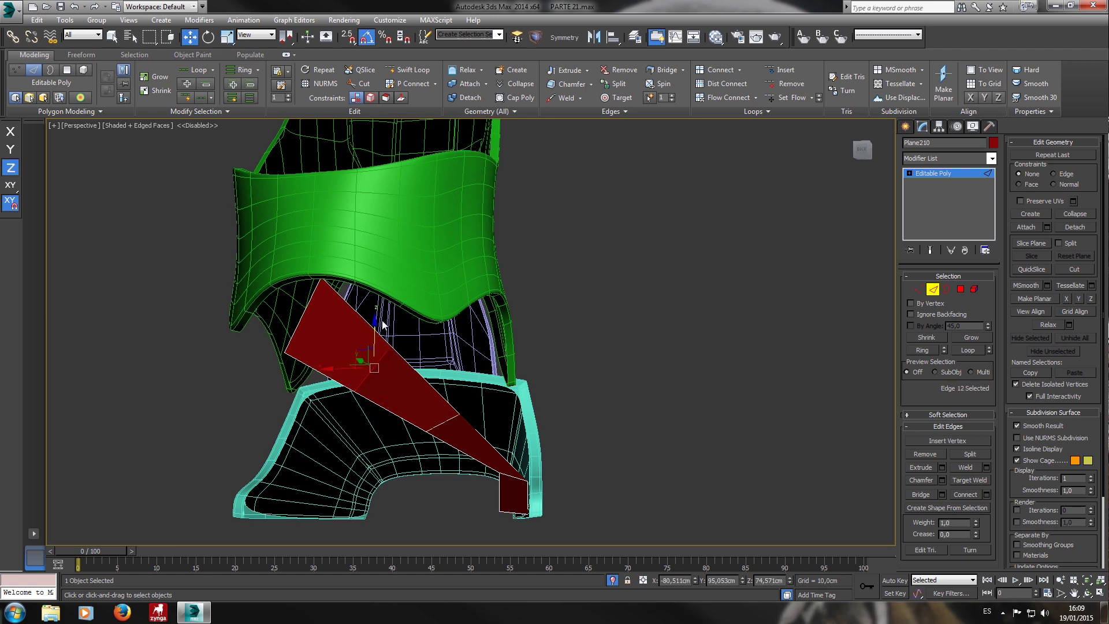
drag(386, 339, 384, 281)
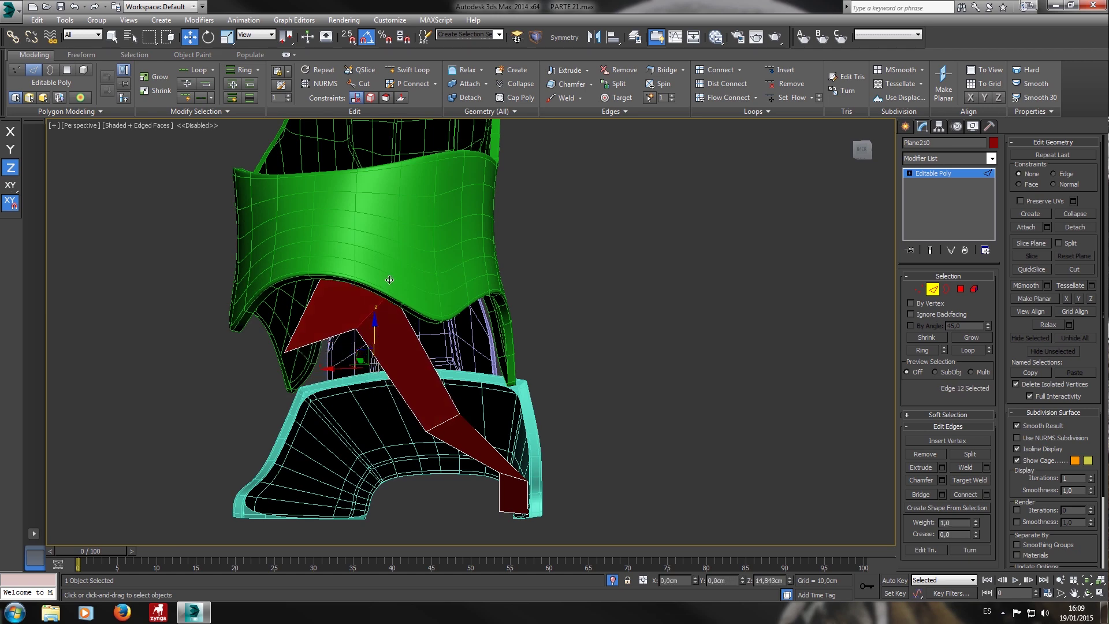
Raise the rear piece's lower cross edge along Z until it sits just beneath the green leg plate's rim.
click(442, 423)
alt+middle_drag(443, 423, 457, 423)
drag(459, 398, 458, 317)
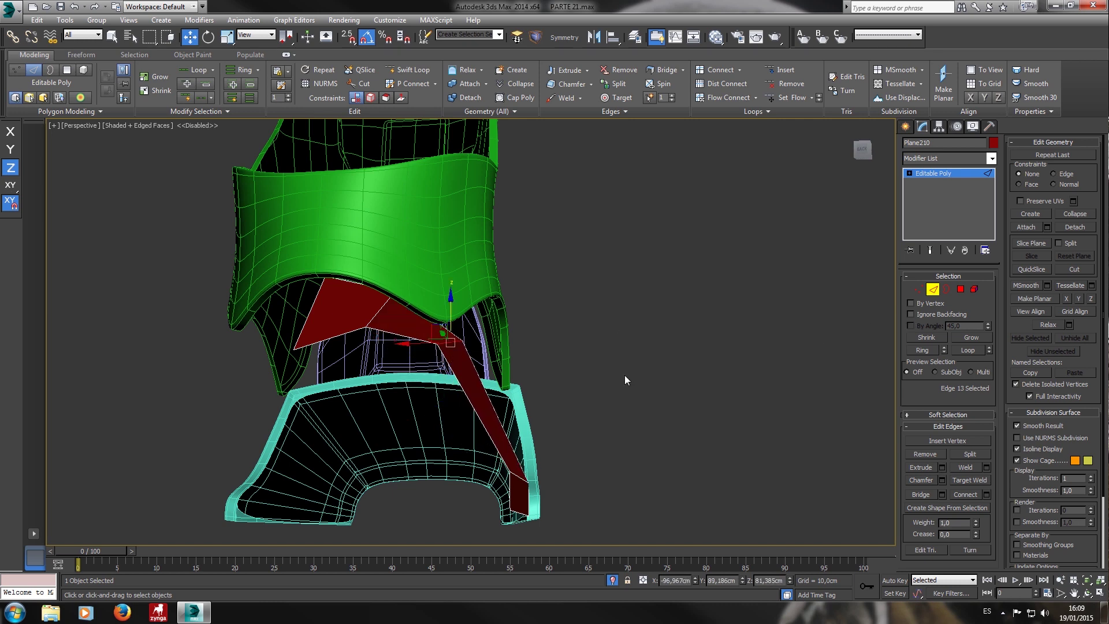
Connect the lower face's two long side edges with one segment and shift the new edge about 4 cm outward along X.
drag(409, 421, 409, 422)
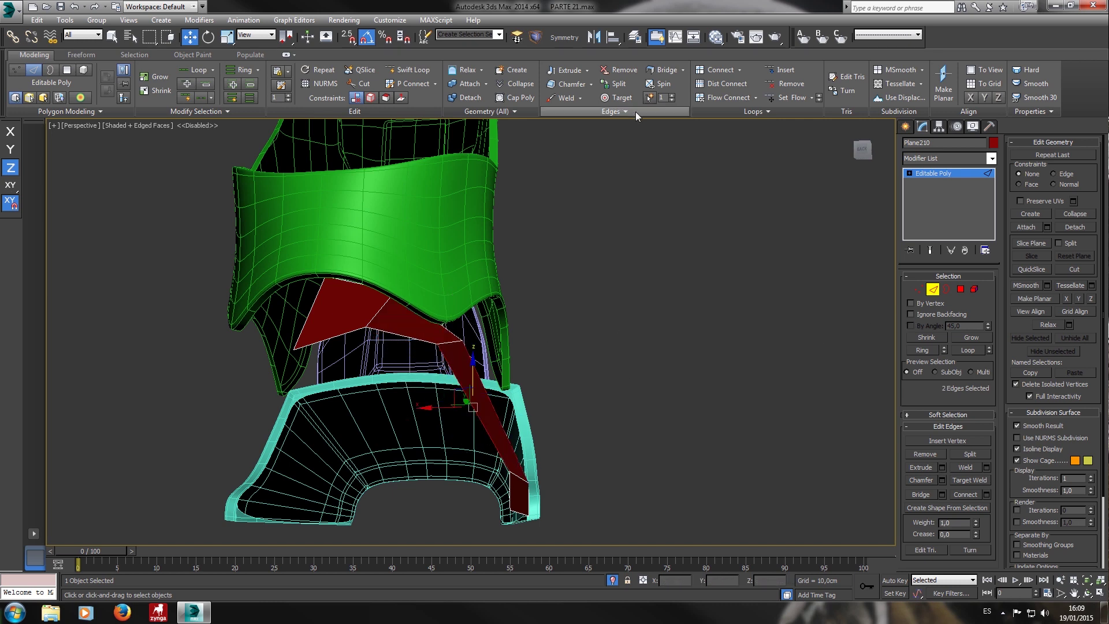
click(740, 68)
click(736, 82)
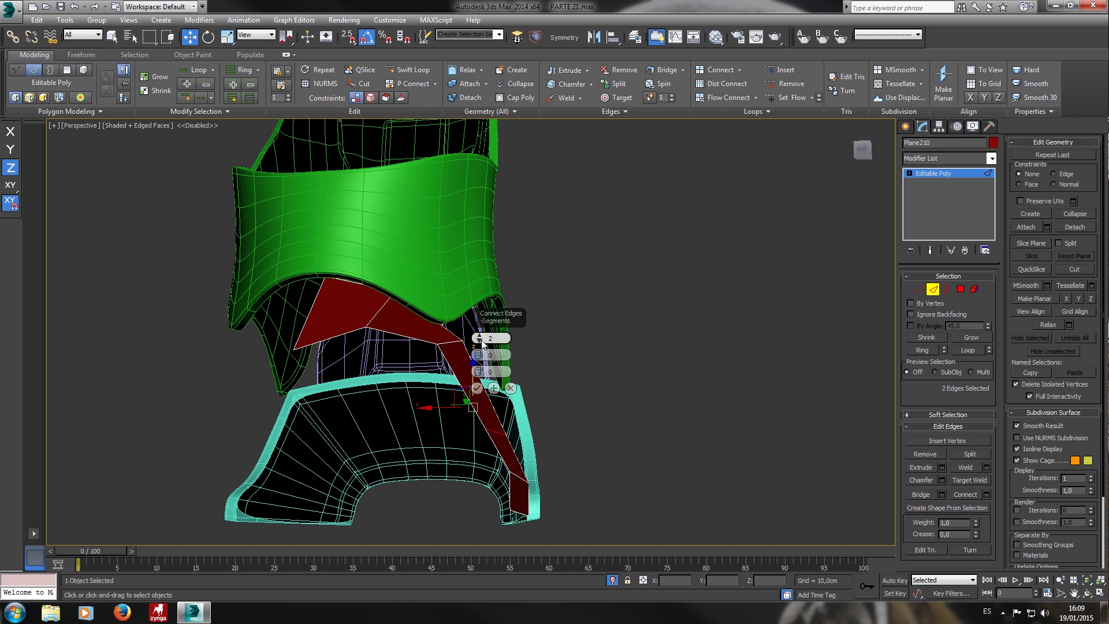
click(477, 388)
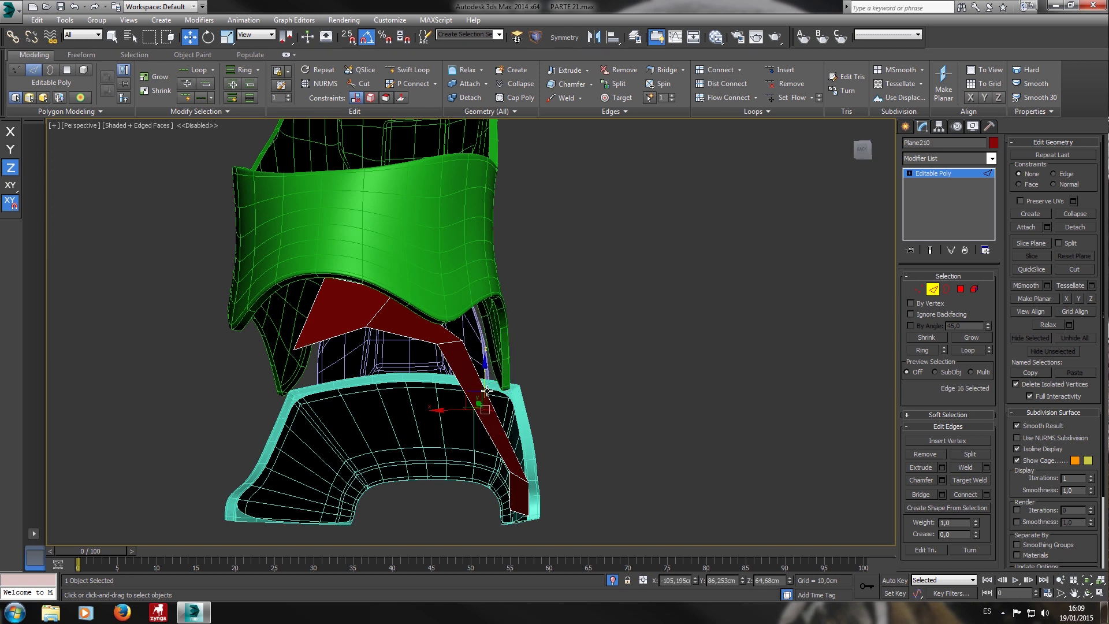
mouse_move(493, 391)
mouse_down()
mouse_move(494, 375)
mouse_move(468, 404)
mouse_move(487, 367)
mouse_move(507, 384)
mouse_up()
In the Left view with see-through display, slide the newest cross edge's wheel-side vertex along its edge toward the blue reference outline.
key(F7)
key(f)
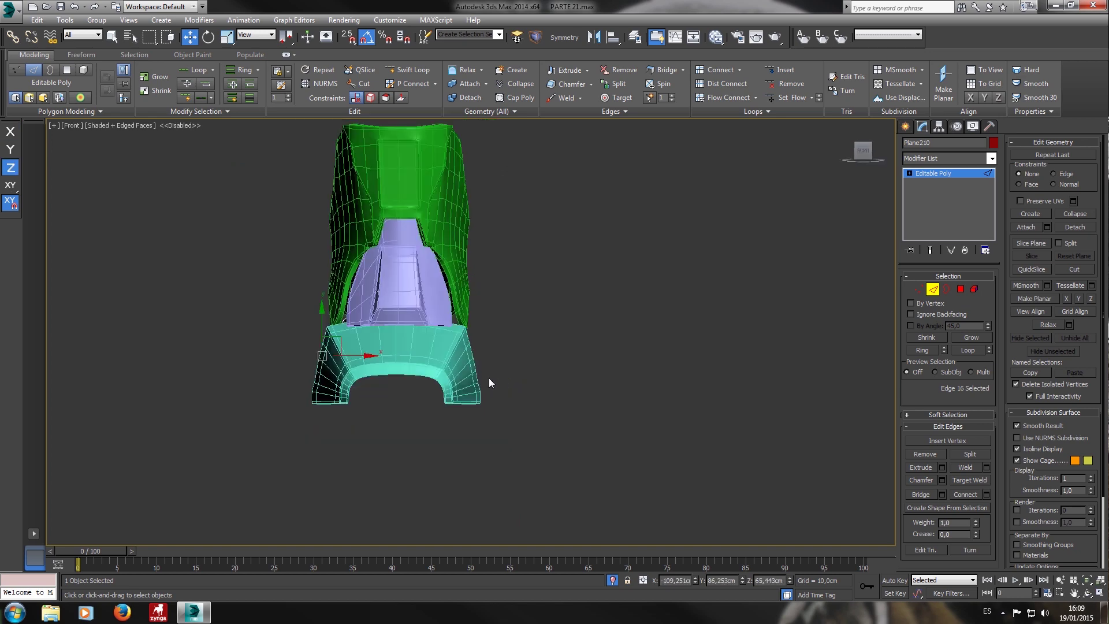
key(l)
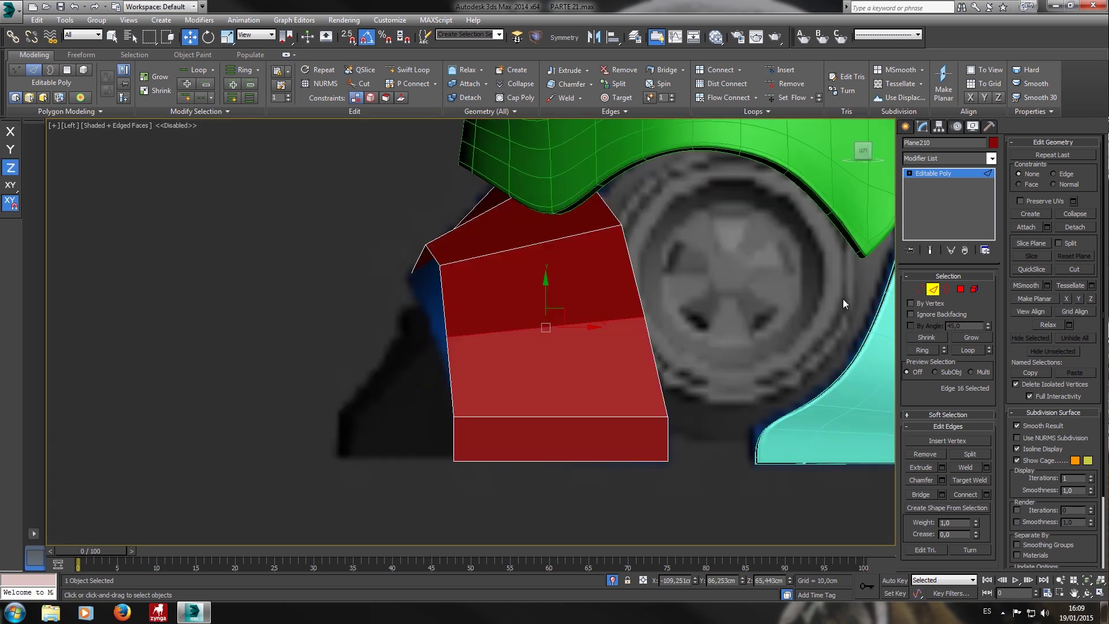
key(alt+x)
click(922, 293)
click(645, 317)
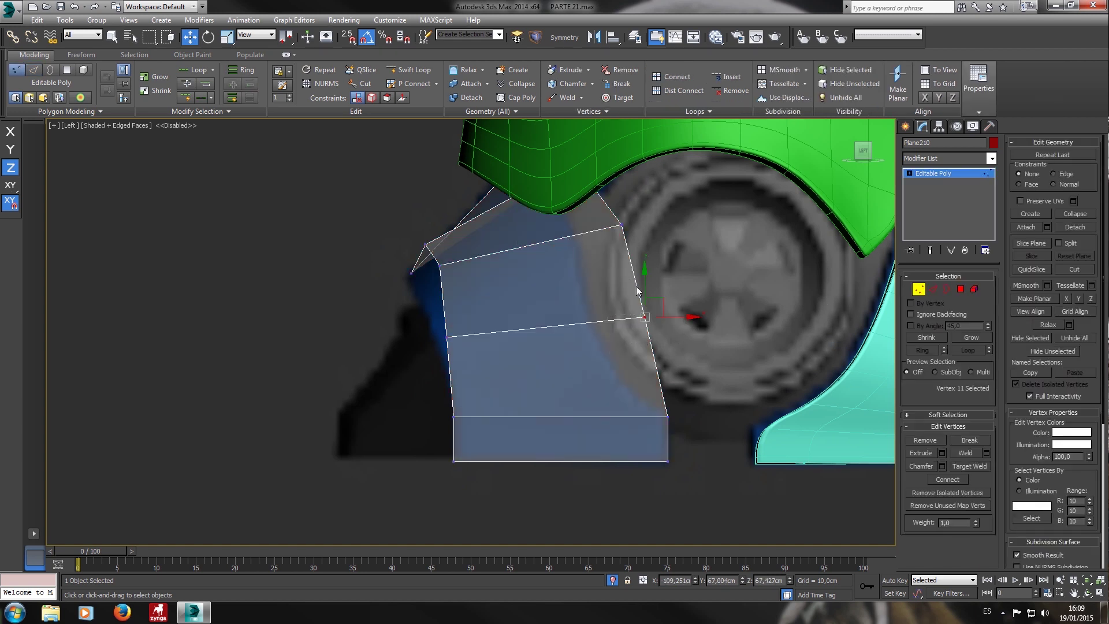
click(373, 97)
drag(684, 330, 635, 332)
Slide the wheel-side vertex of the next higher cross edge along its edge to match the reference outline, checking hidden vertices in wireframe.
click(621, 224)
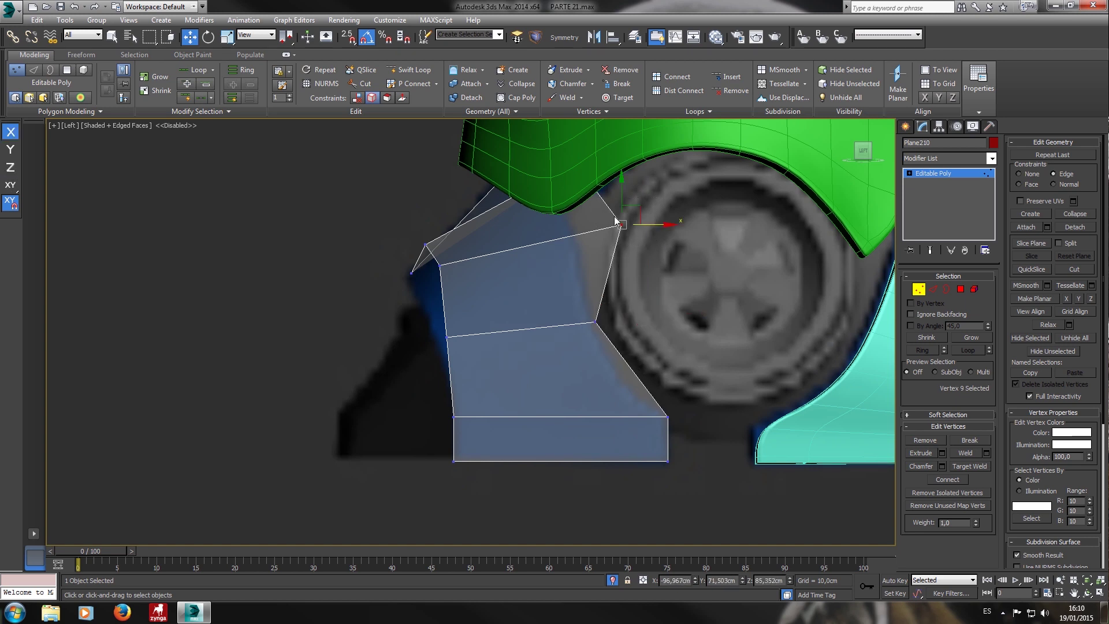
middle_drag(616, 221, 627, 257)
drag(682, 271, 634, 280)
key(F3)
key(F3)
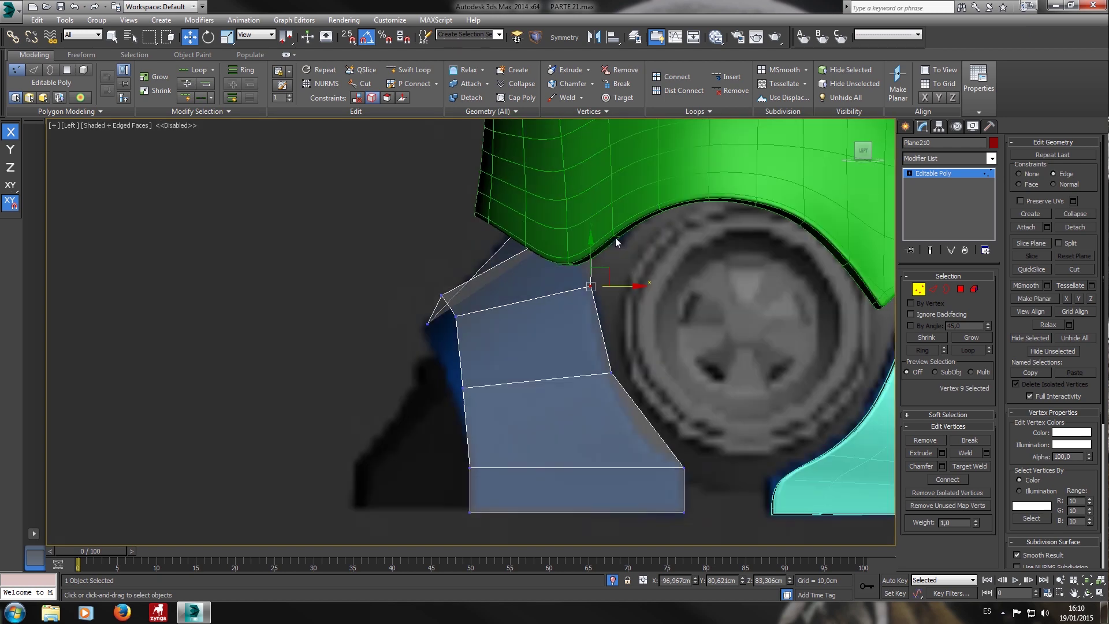
key(F3)
drag(564, 193, 596, 224)
key(F3)
middle_drag(488, 366, 534, 252)
Move the rear-side vertices of the three cross edges freely onto the reference's slanted back outline.
click(509, 273)
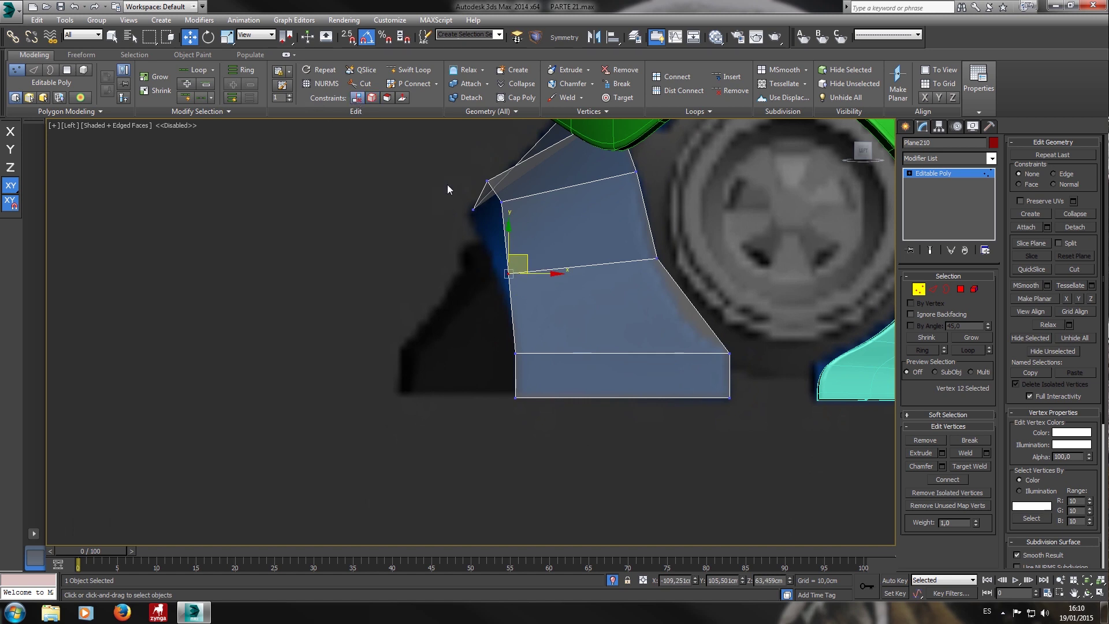
drag(529, 265, 528, 290)
middle_drag(515, 223, 518, 230)
click(515, 220)
drag(534, 209, 524, 263)
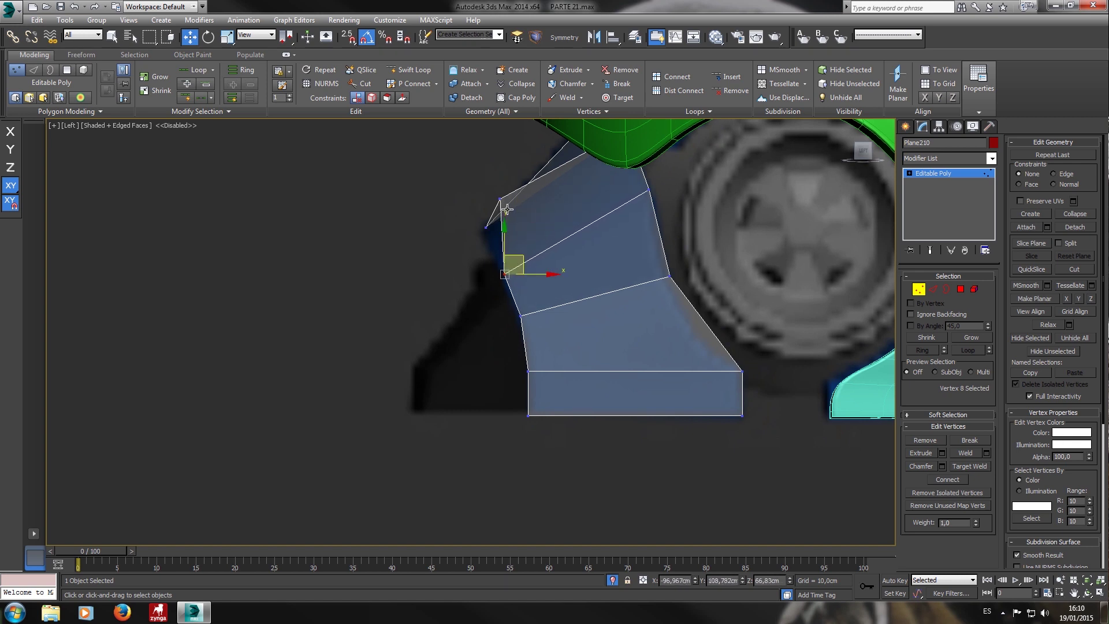
click(502, 201)
drag(519, 188, 514, 243)
Slide both end vertices of the lowest cross edge upward along their edges, and fine-tune the rear one on the reference outline.
click(668, 276)
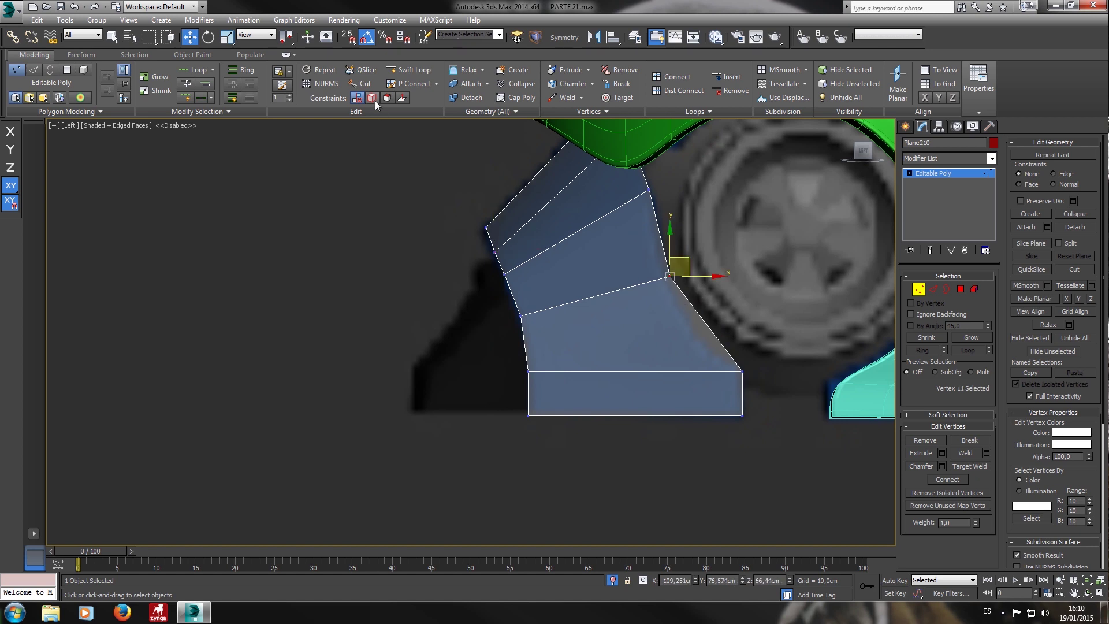
drag(667, 239, 669, 215)
click(522, 315)
drag(530, 287, 525, 272)
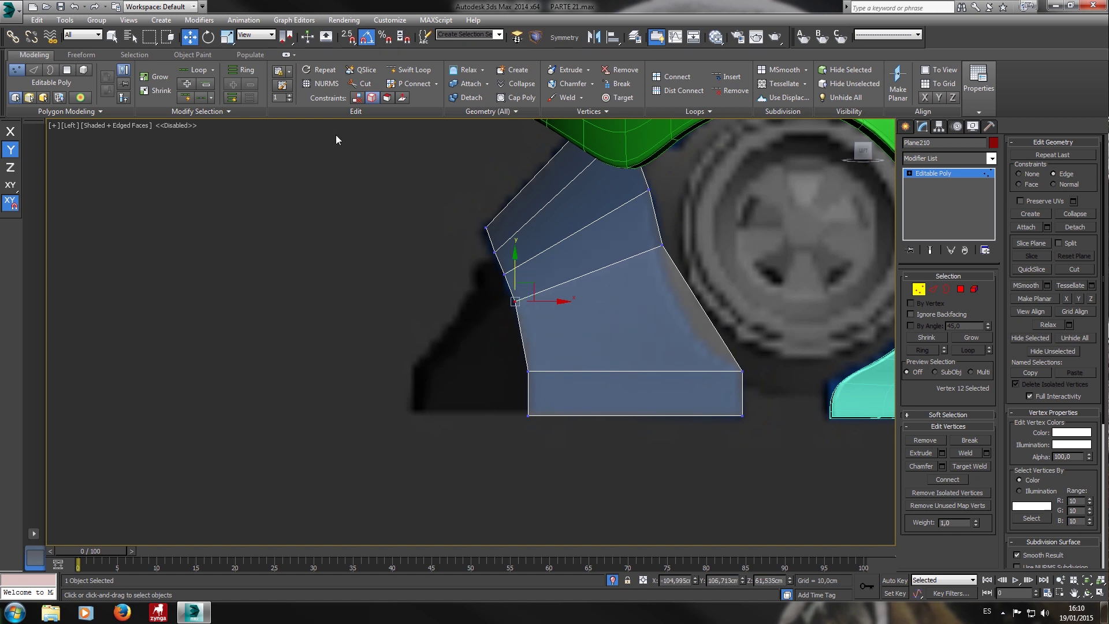
click(356, 97)
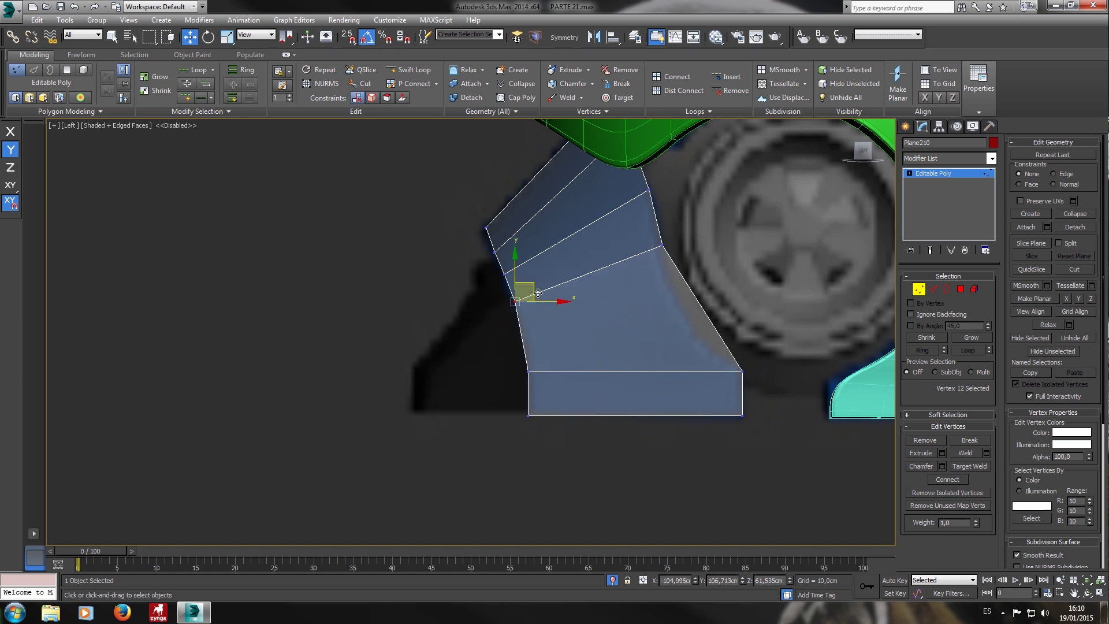
drag(538, 292, 536, 294)
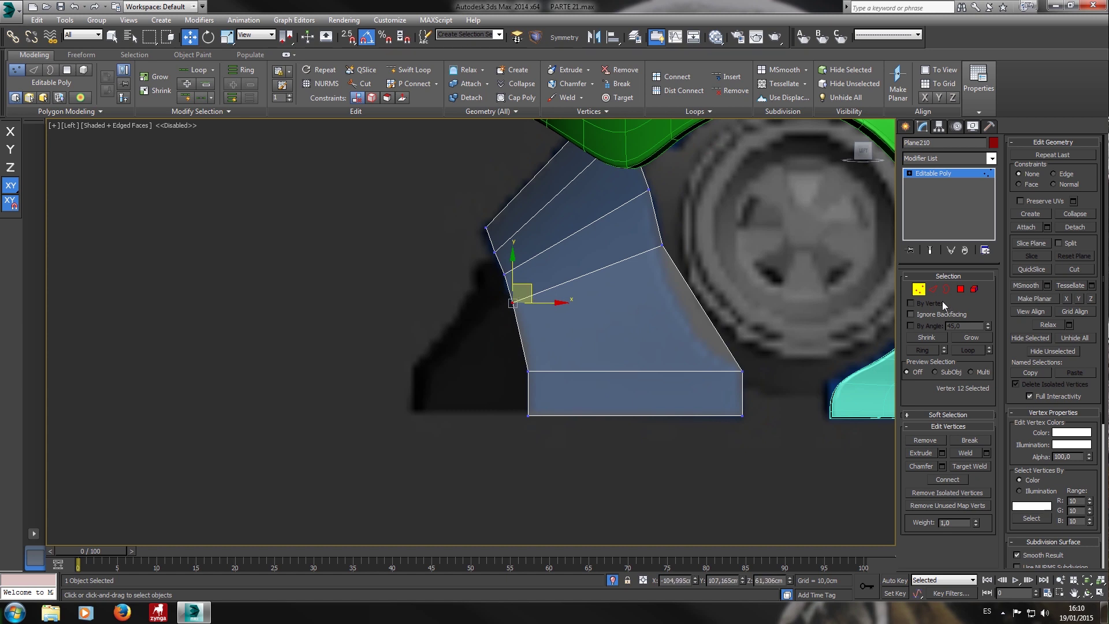
Connect the two side edges of the tall face above the base strip with two segments.
click(933, 289)
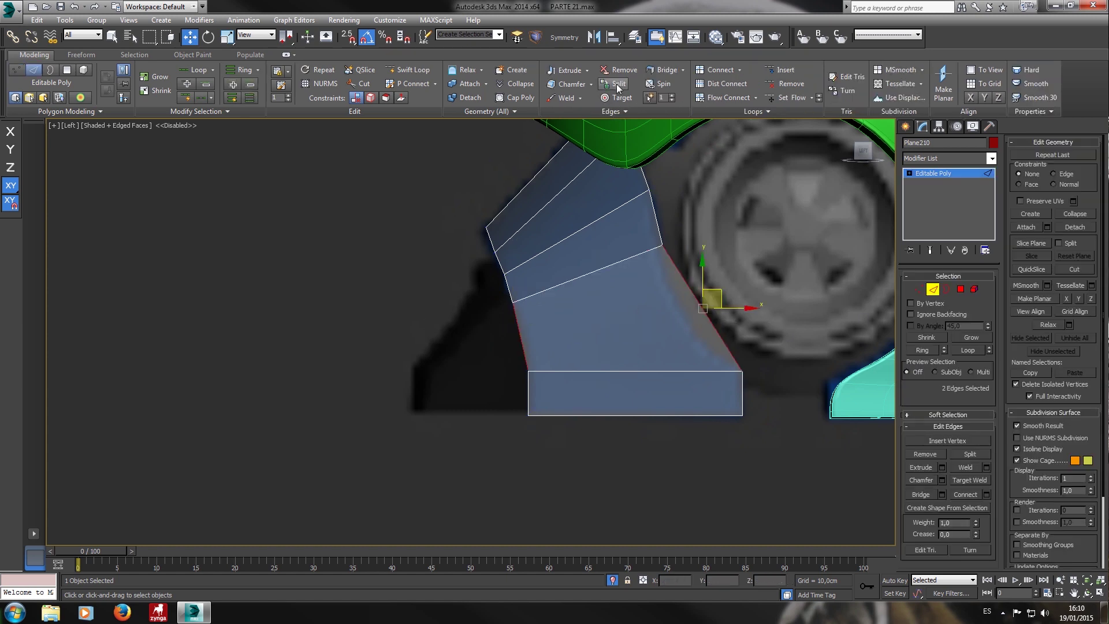
click(742, 73)
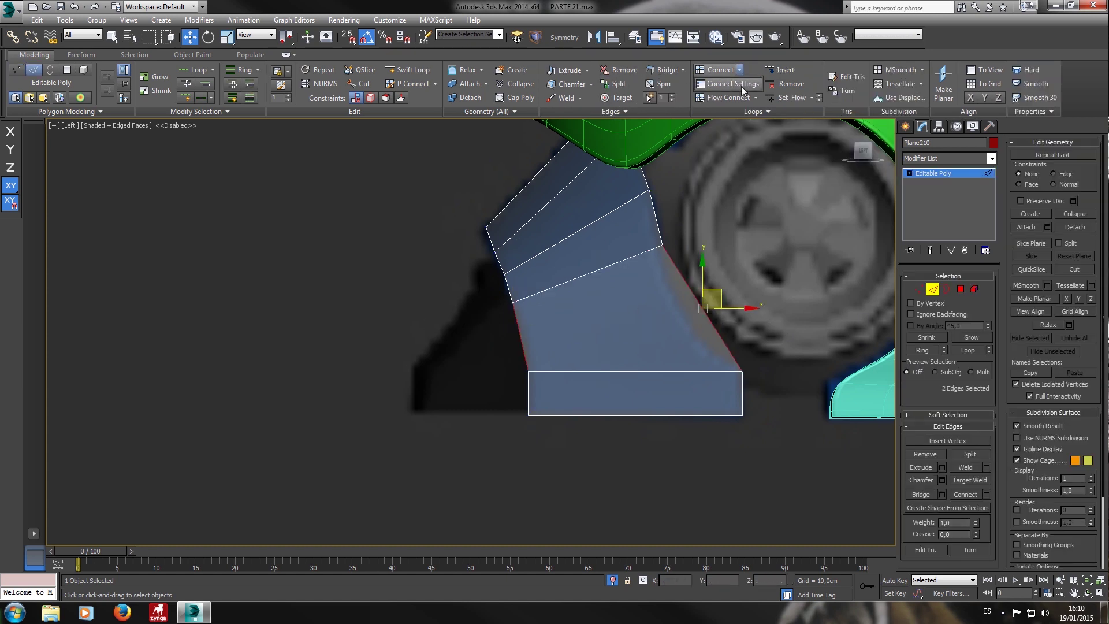
click(742, 85)
click(481, 335)
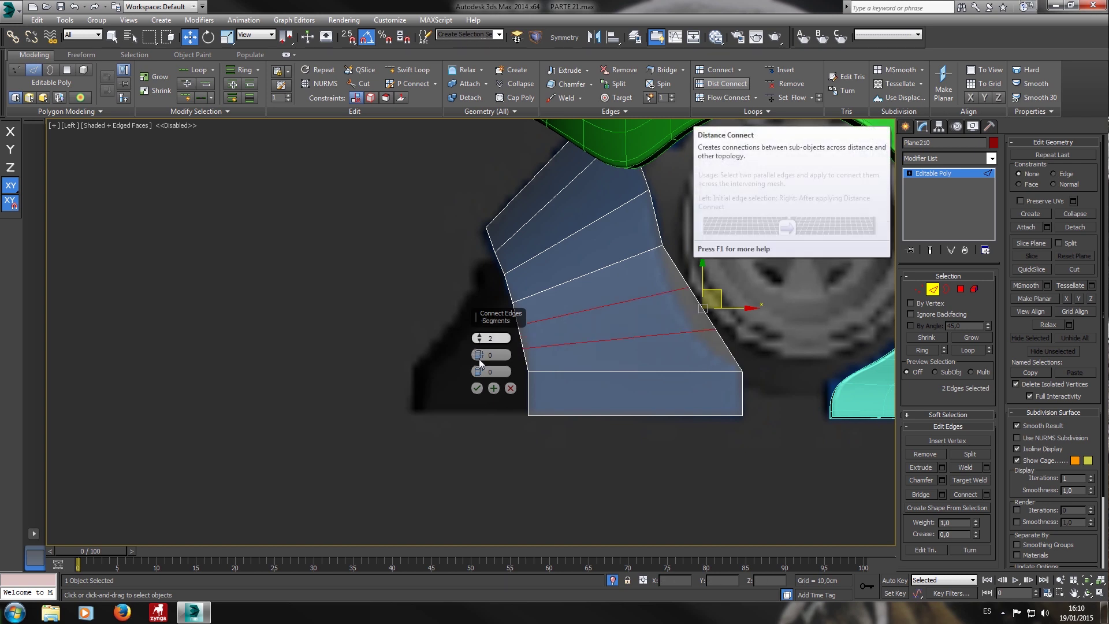
click(478, 388)
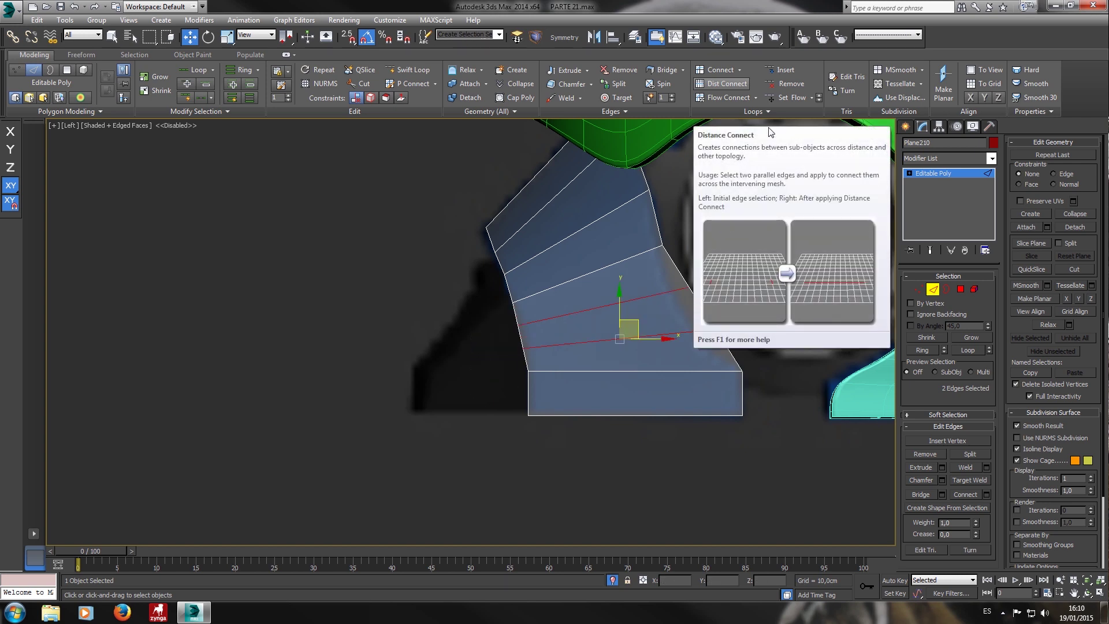
Move the wheel-side vertices of the two new cross edges inward onto the reference's curve around the wheel.
click(918, 289)
click(687, 287)
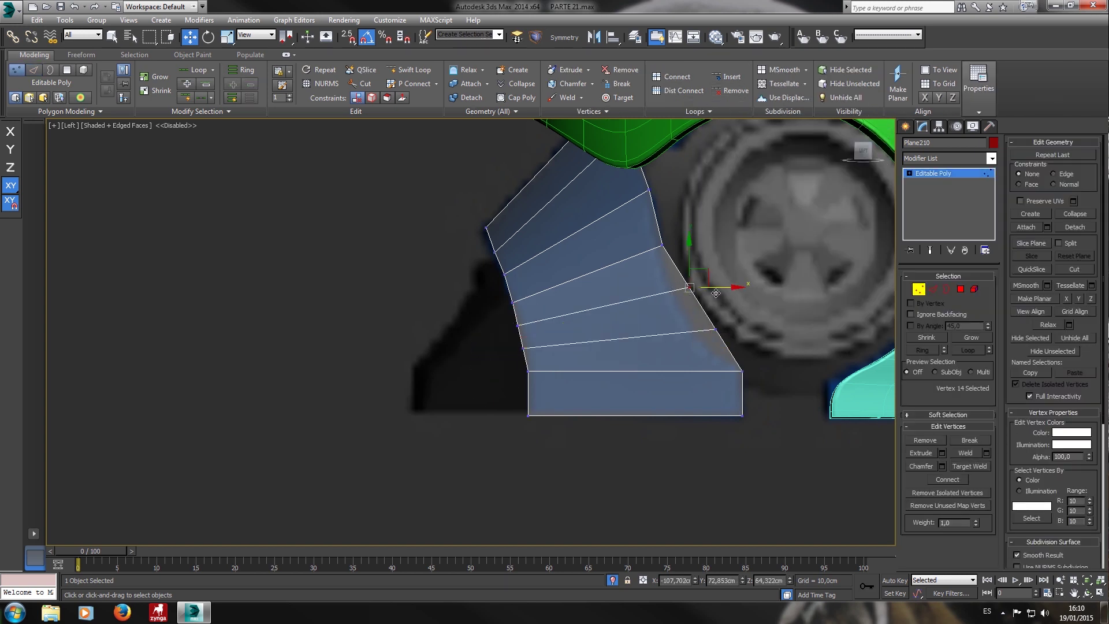
drag(701, 282, 699, 285)
click(716, 330)
drag(742, 318, 727, 322)
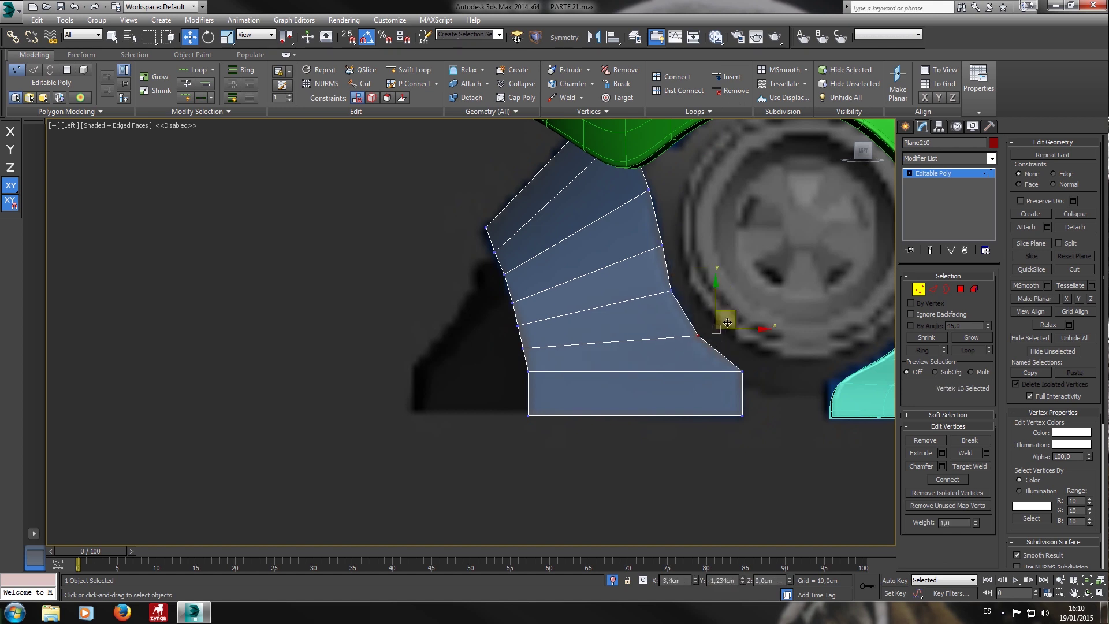
Nudge the rear-side vertices of the three lowest cross edges above the base strip onto the reference's back outline.
scroll(541, 353, up, 5)
click(512, 345)
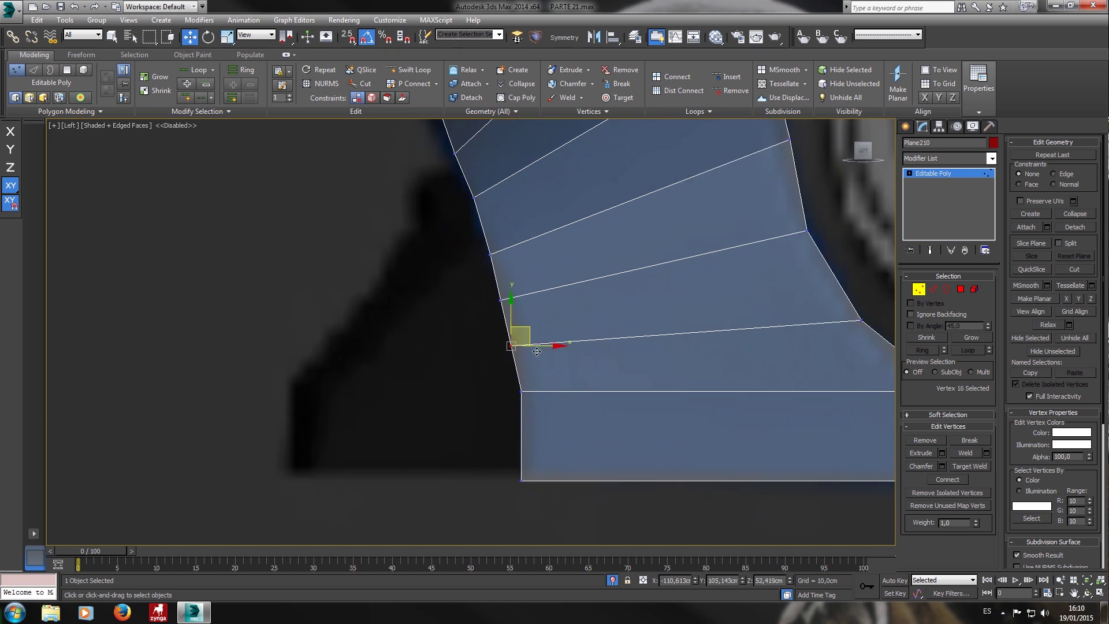
drag(555, 354, 563, 353)
click(500, 300)
drag(540, 309, 548, 308)
middle_drag(523, 254, 493, 303)
drag(527, 311, 533, 310)
scroll(465, 242, down, 2)
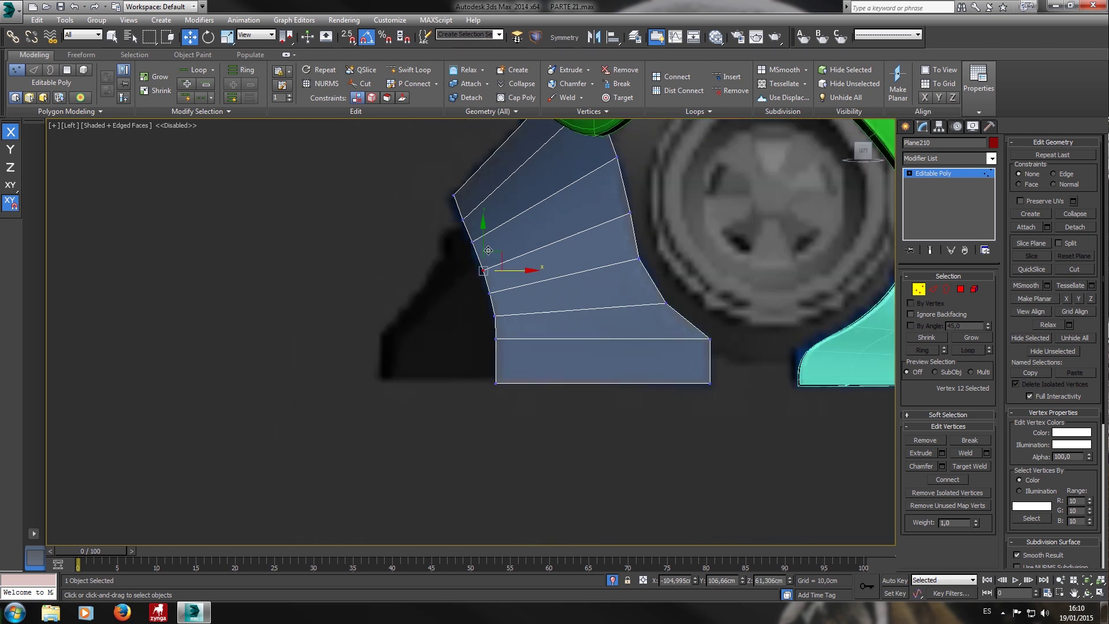
middle_drag(607, 220, 602, 273)
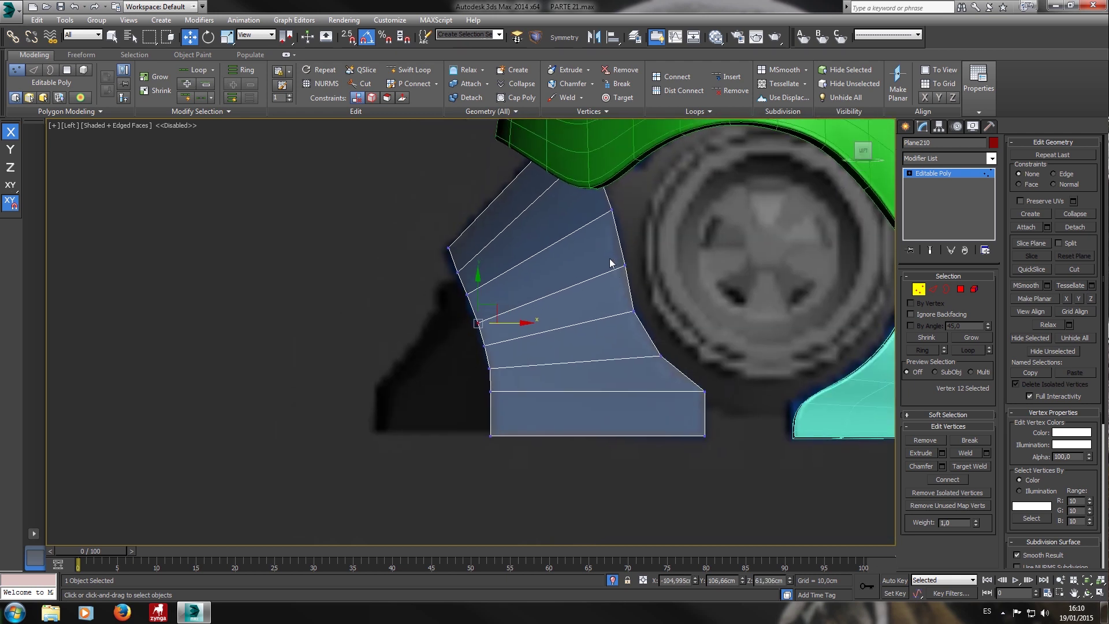
In the Perspective view, raise both end vertices of the uppermost cross edge along Z to arch the piece under the leg plate.
key(p)
scroll(601, 240, down, 3)
scroll(605, 255, up, 4)
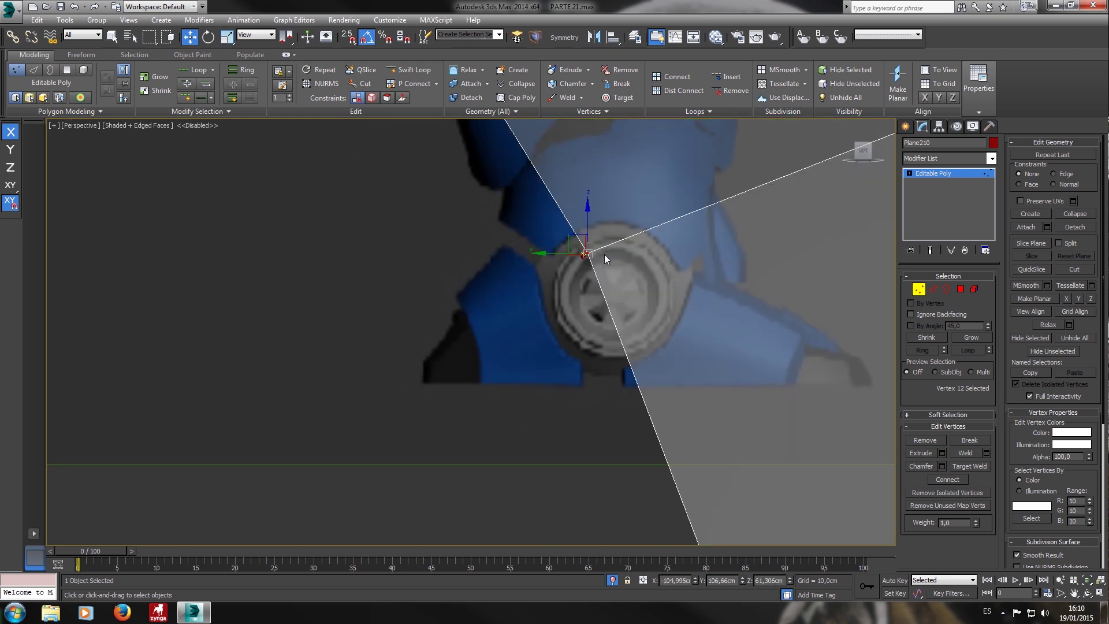
scroll(579, 289, down, 1)
alt+middle_drag(579, 289, 665, 293)
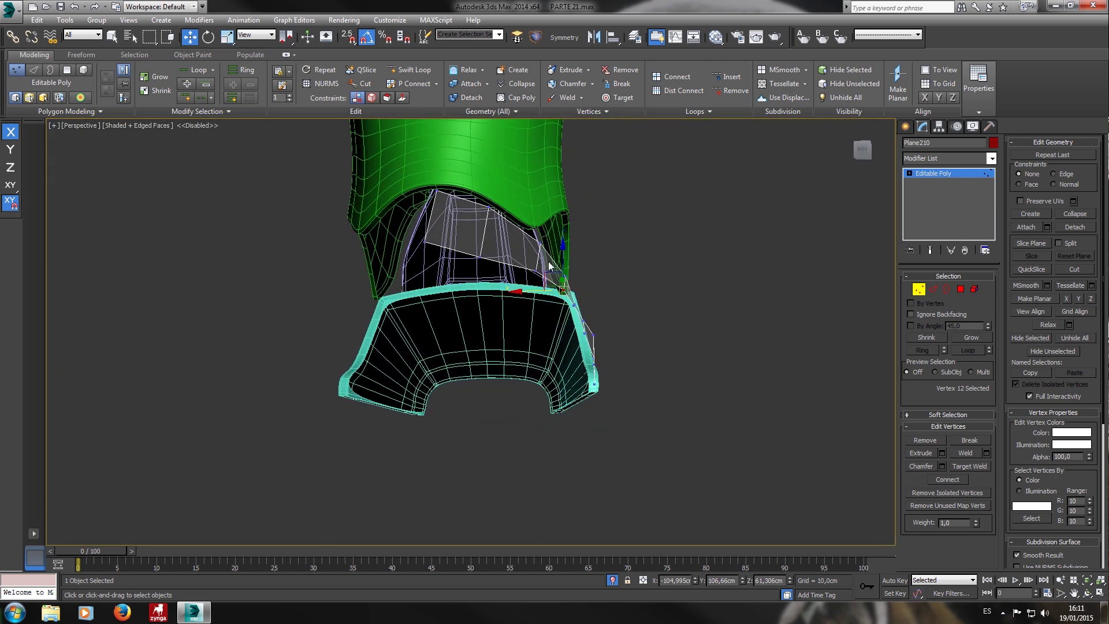
scroll(549, 266, up, 5)
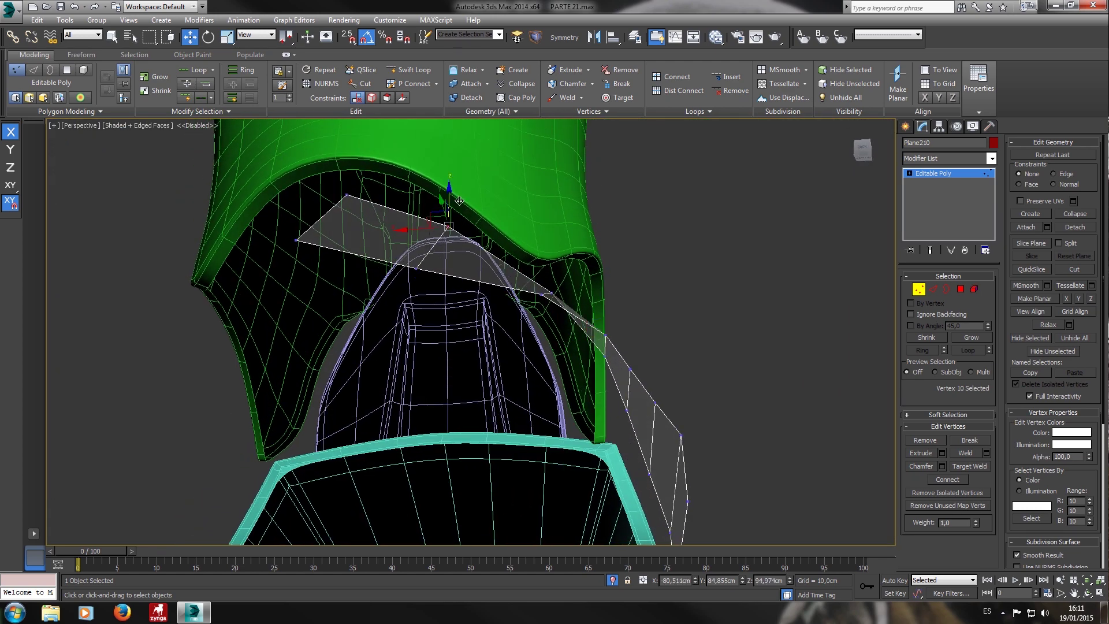
key(F7)
drag(456, 198, 456, 189)
alt+middle_drag(456, 190, 477, 229)
click(386, 299)
drag(394, 278, 394, 250)
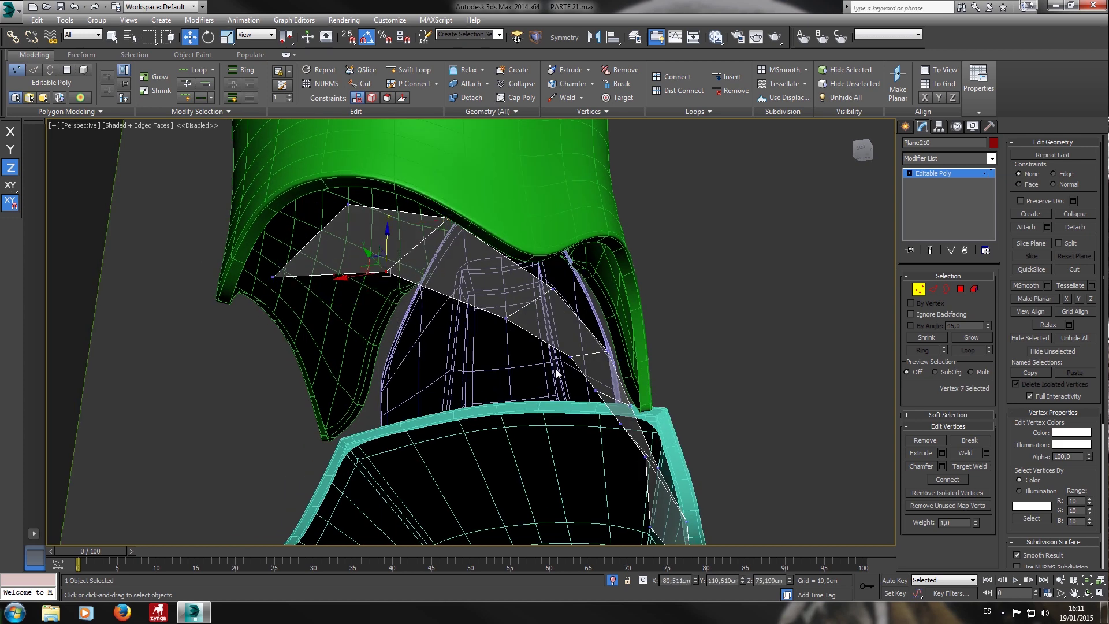
drag(501, 311, 511, 280)
Raise the rear-side vertices of the two middle cross edges along Z, the lower one by about 2,9 cm.
mouse_move(513, 315)
middle_down()
mouse_move(487, 275)
mouse_move(487, 307)
mouse_move(529, 301)
middle_up()
scroll(486, 276, down, 2)
scroll(487, 276, down, 2)
scroll(504, 296, up, 3)
click(499, 290)
drag(505, 272, 506, 258)
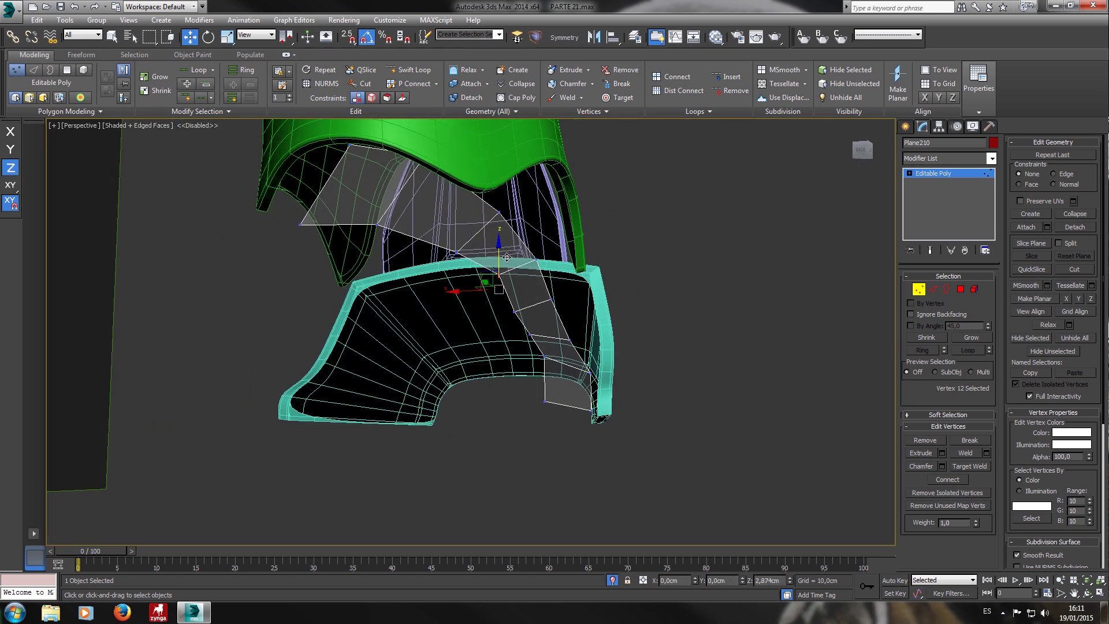
drag(441, 237, 462, 254)
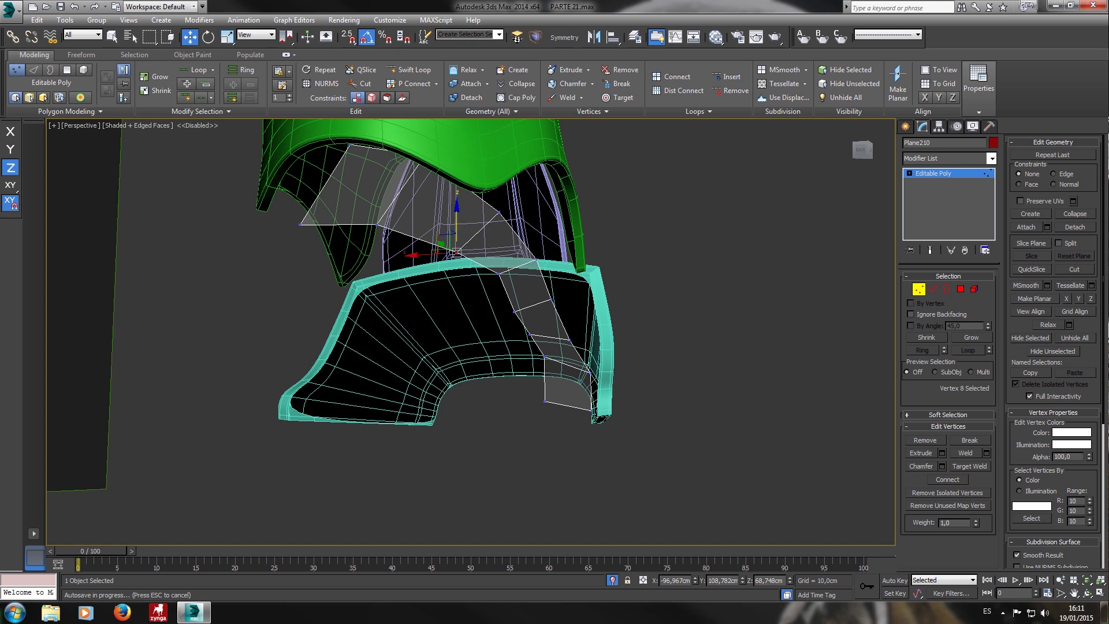
drag(467, 226, 468, 217)
Adjust the rear-side vertices of the two lowest cross edges above the base strip along X to smooth the bend.
drag(506, 310, 528, 320)
alt+middle_drag(529, 320, 510, 346)
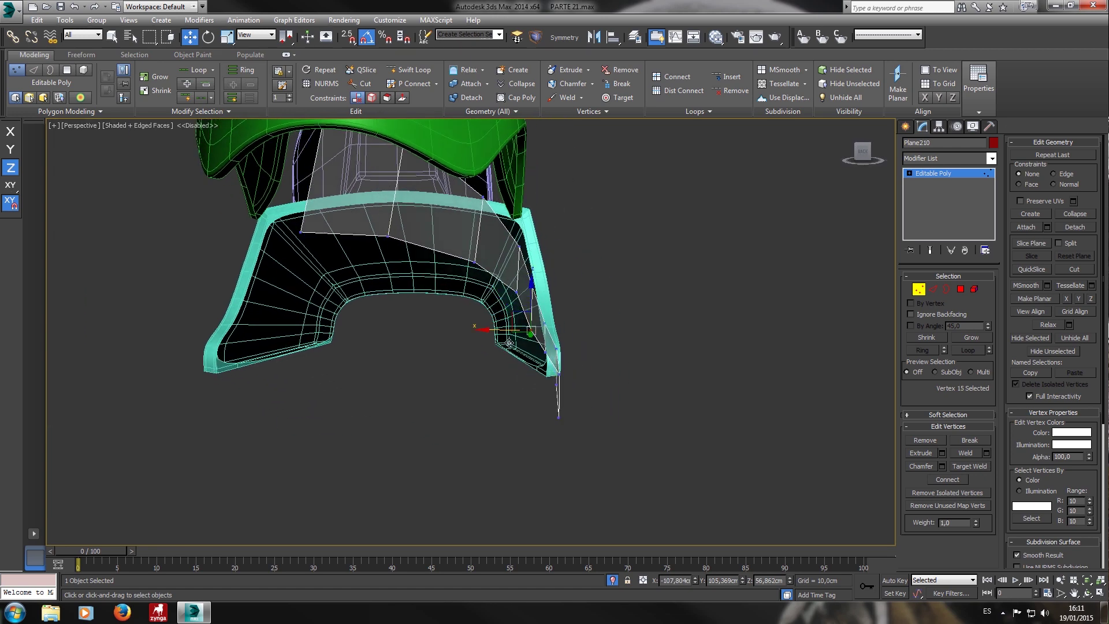
key(F5)
ctrl+click(554, 361)
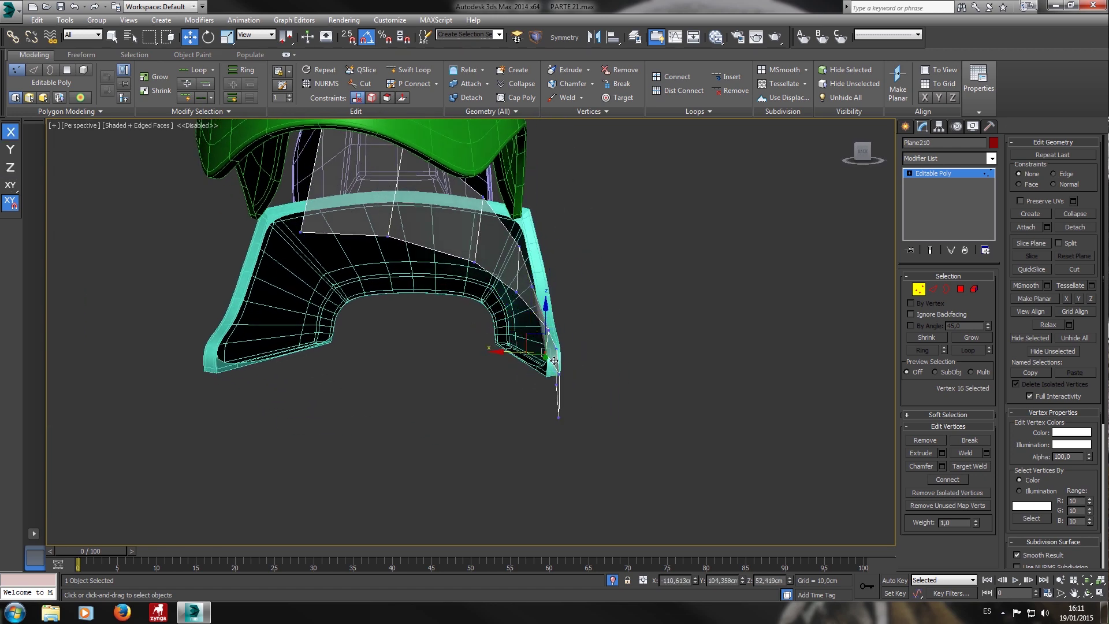
drag(554, 361, 547, 357)
Adjust the wheel-side vertices of the two lowest cross edges to even out the bend, and check the outline in the Left view.
alt+middle_drag(546, 357, 350, 356)
drag(591, 366, 591, 365)
alt+middle_drag(590, 365, 605, 390)
drag(641, 389, 632, 385)
drag(608, 308, 654, 324)
alt+middle_drag(653, 323, 722, 281)
key(l)
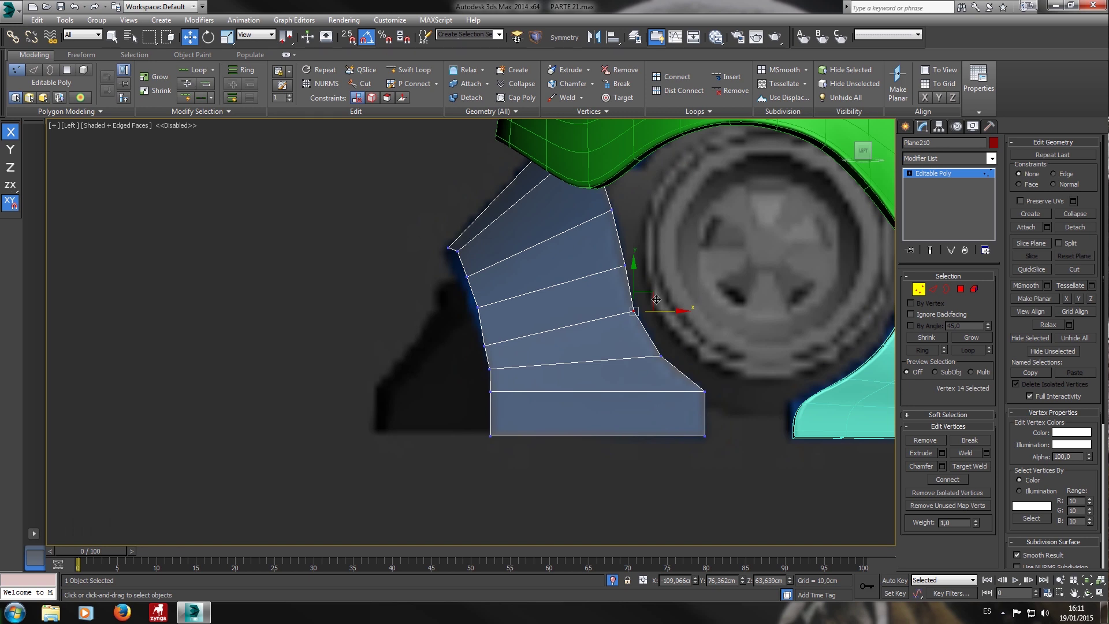
In the Left view, reposition the rear-side vertices of the three upper cross edges to follow the reference outline.
scroll(471, 283, up, 2)
click(467, 277)
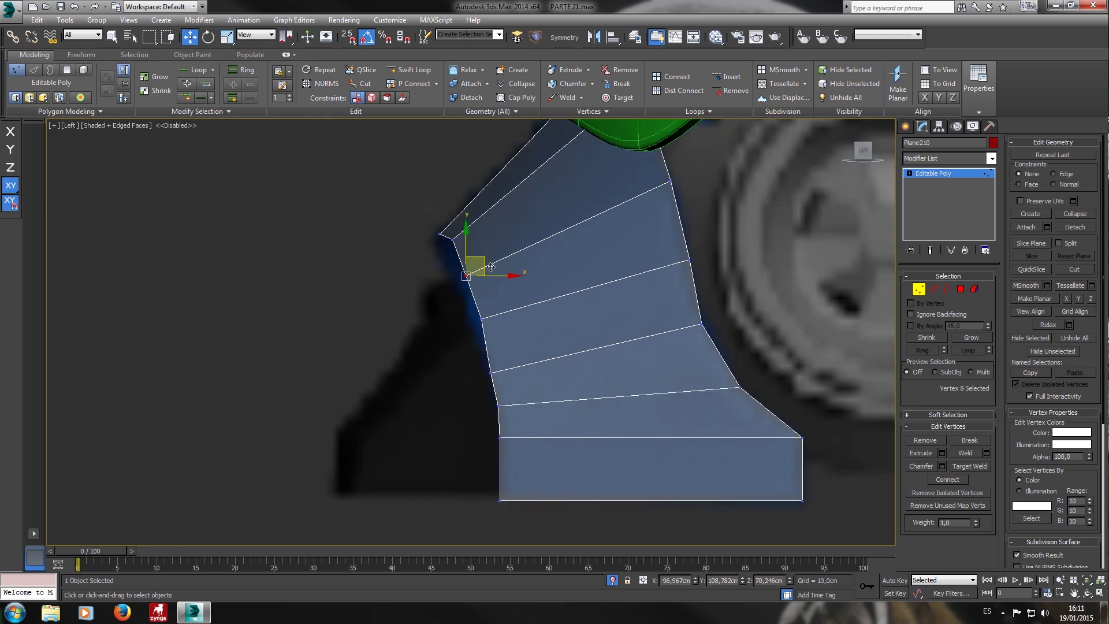
click(452, 238)
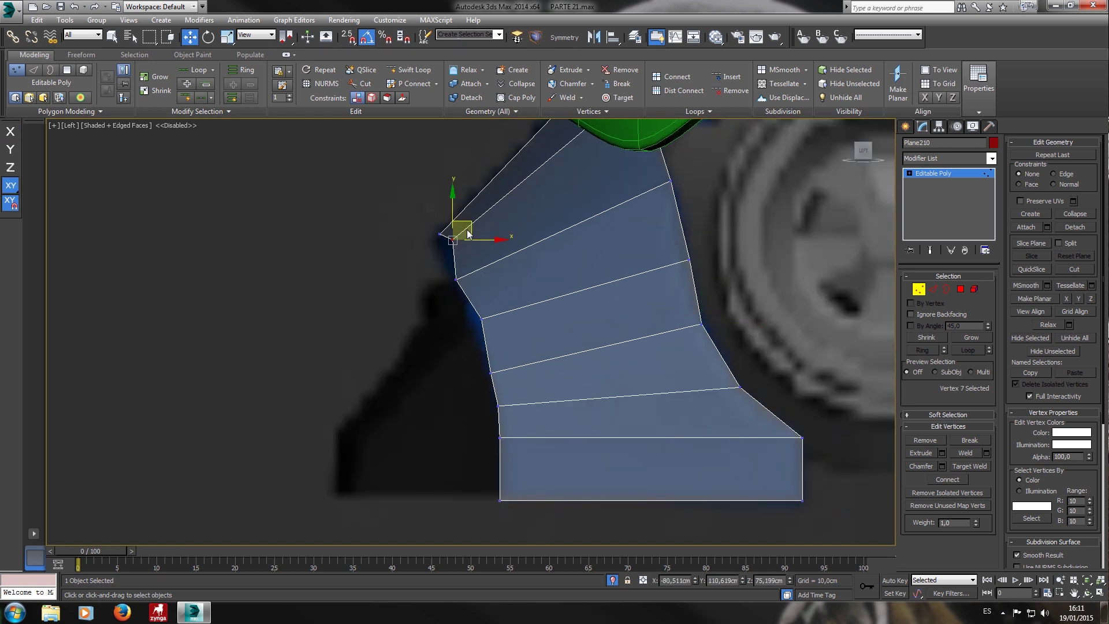
drag(475, 232, 466, 239)
click(482, 316)
drag(504, 311, 494, 312)
scroll(502, 312, down, 2)
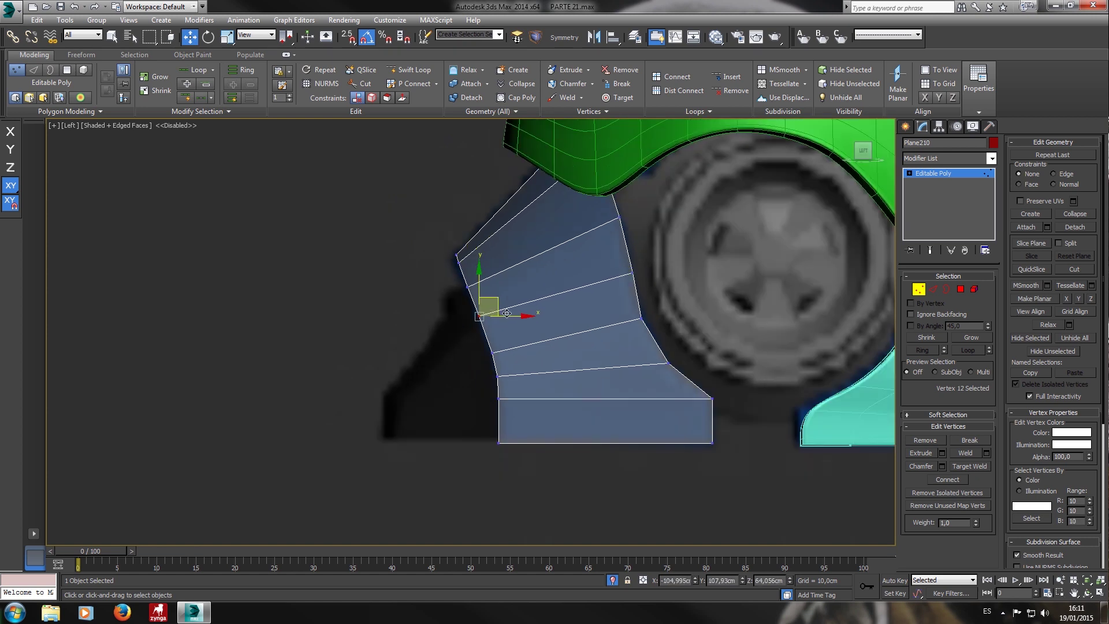
In the Perspective view, select all seven polygons of the piece and open an extrusion of type Local Normal.
key(alt+x)
key(p)
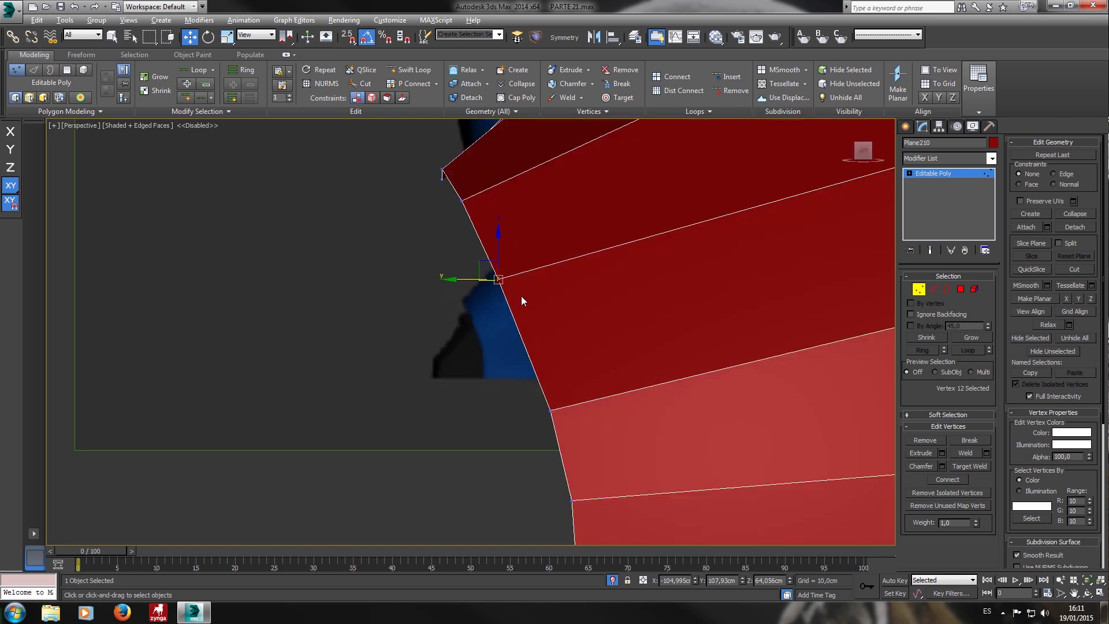
scroll(561, 302, down, 6)
alt+middle_drag(562, 303, 657, 302)
click(961, 289)
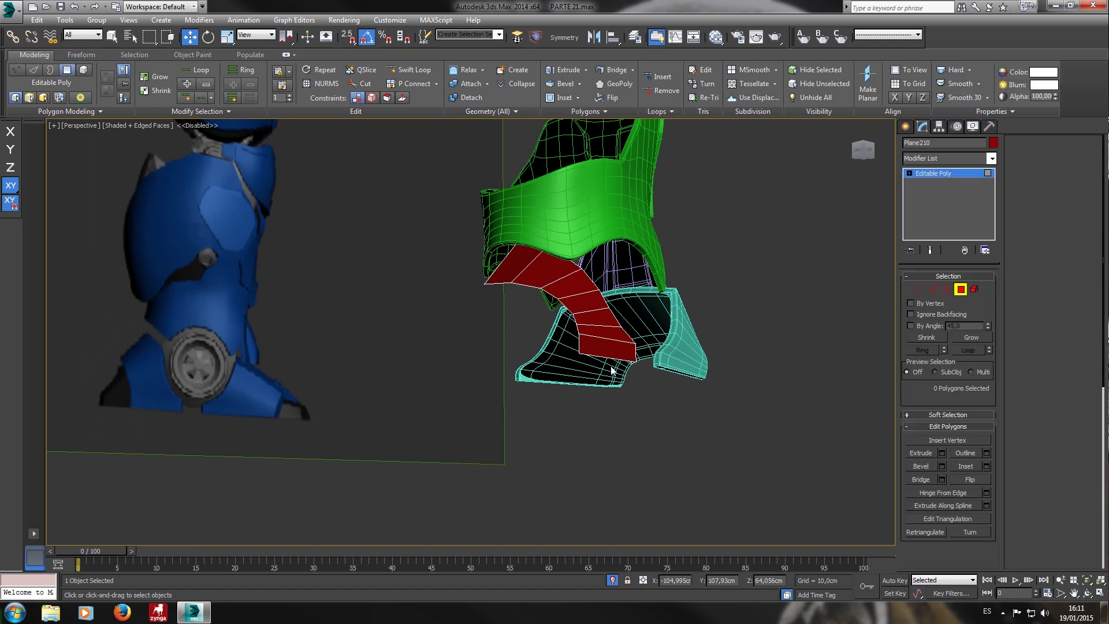
scroll(473, 233, up, 5)
right_click(569, 263)
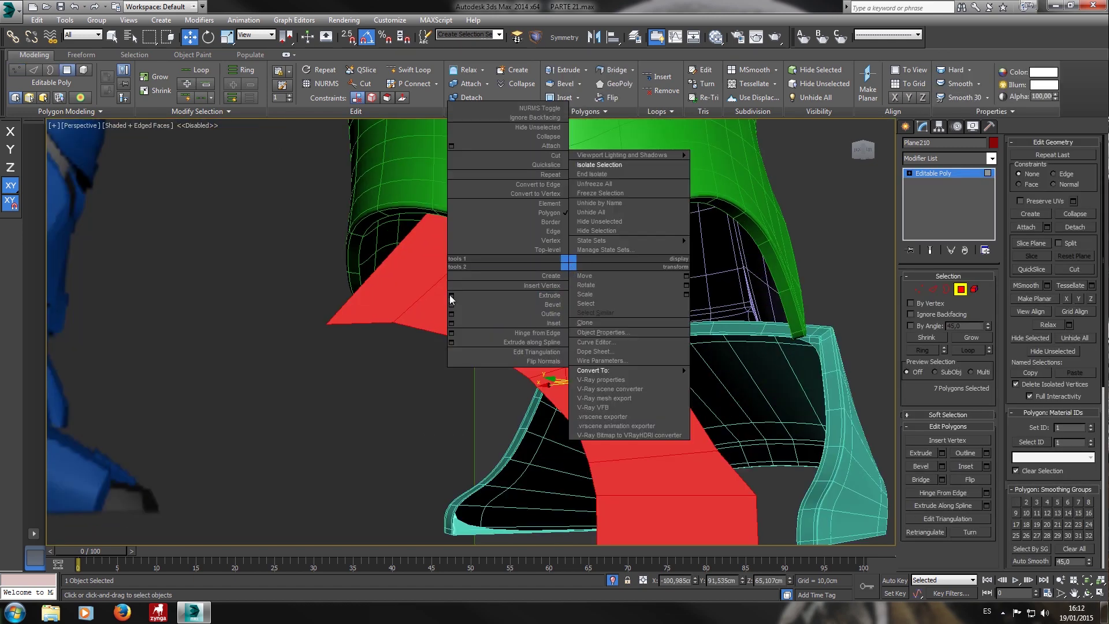
click(451, 296)
click(491, 340)
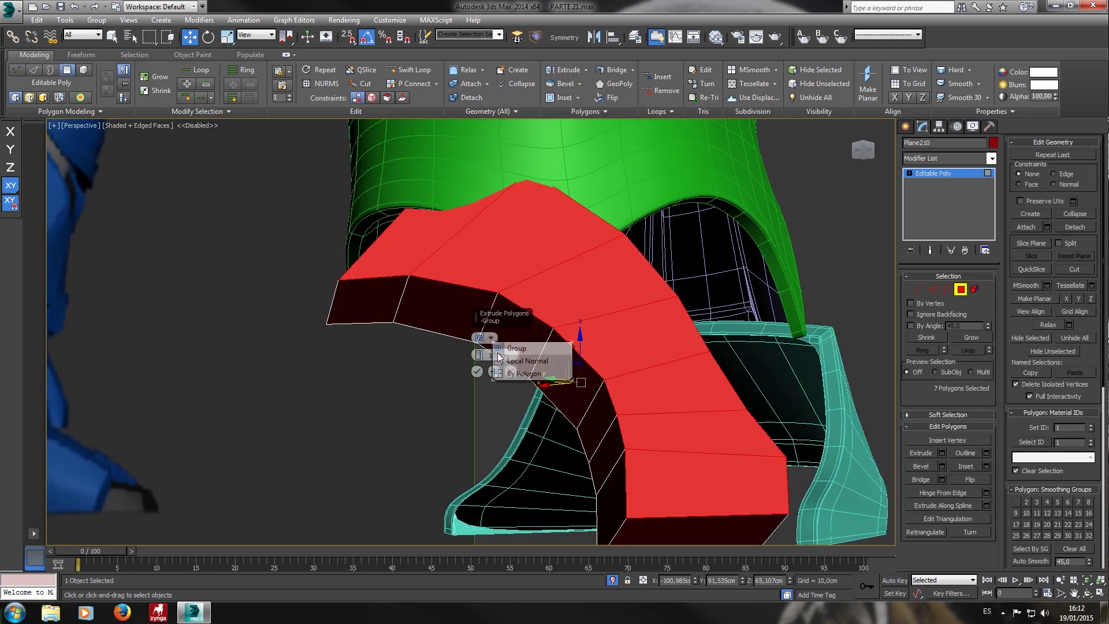
click(510, 360)
Set the extrusion height to about 3,79 cm and apply it to thicken the armour piece.
alt+middle_drag(510, 361, 531, 353)
drag(483, 356, 479, 393)
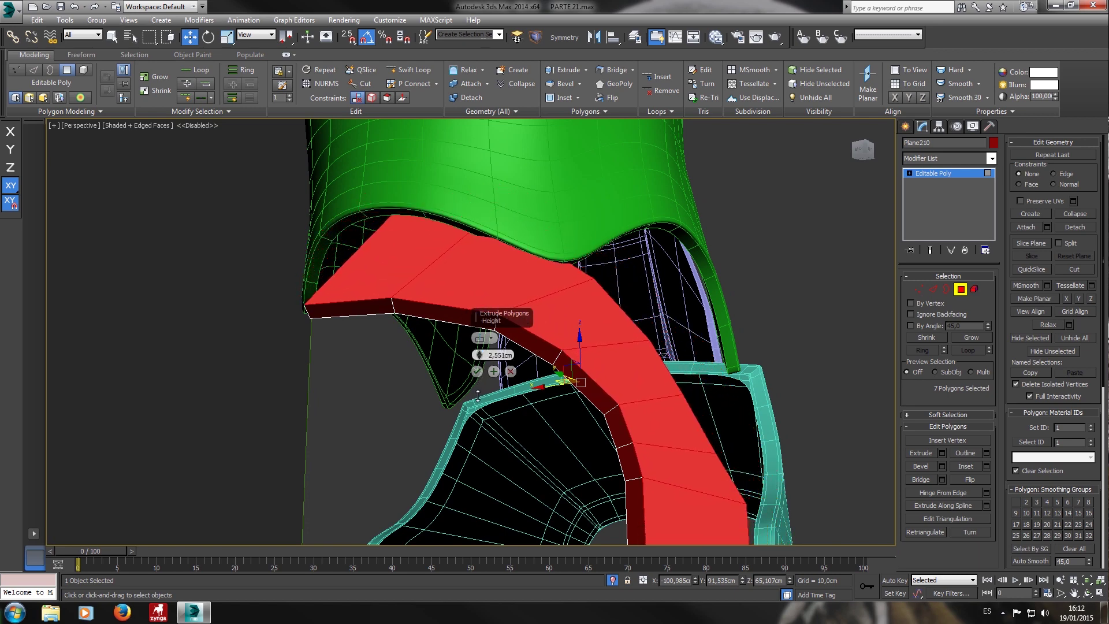
alt+middle_drag(519, 390, 595, 327)
drag(480, 358, 481, 351)
alt+middle_drag(525, 347, 692, 358)
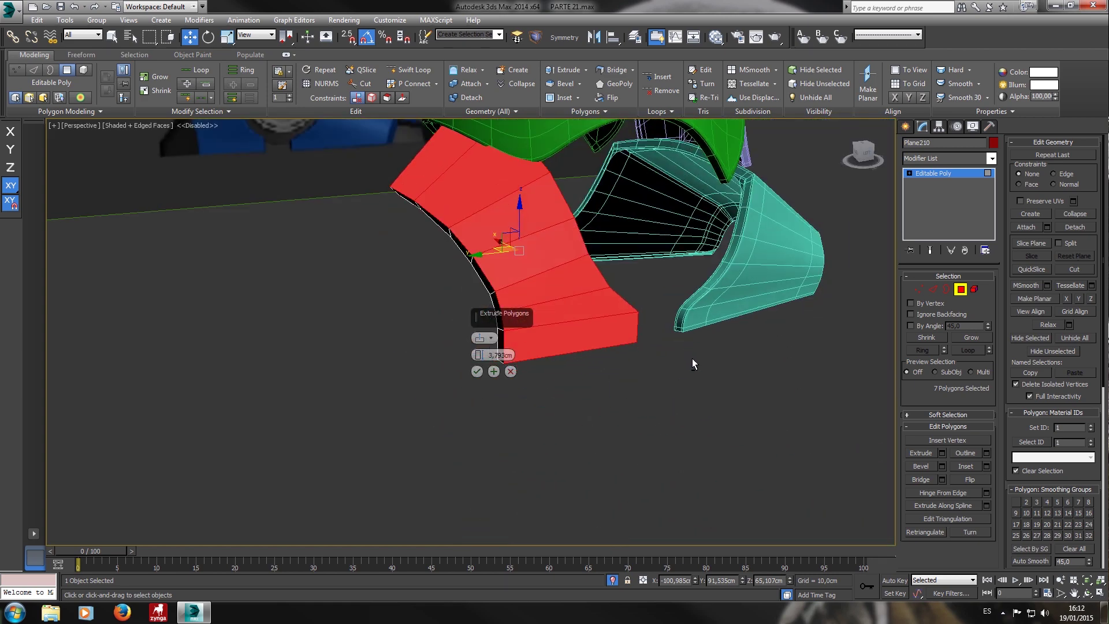
click(477, 371)
Turn on the Edge constraint and try to slide the outer edge loop along the piece's rear rim.
middle_drag(494, 298, 505, 271)
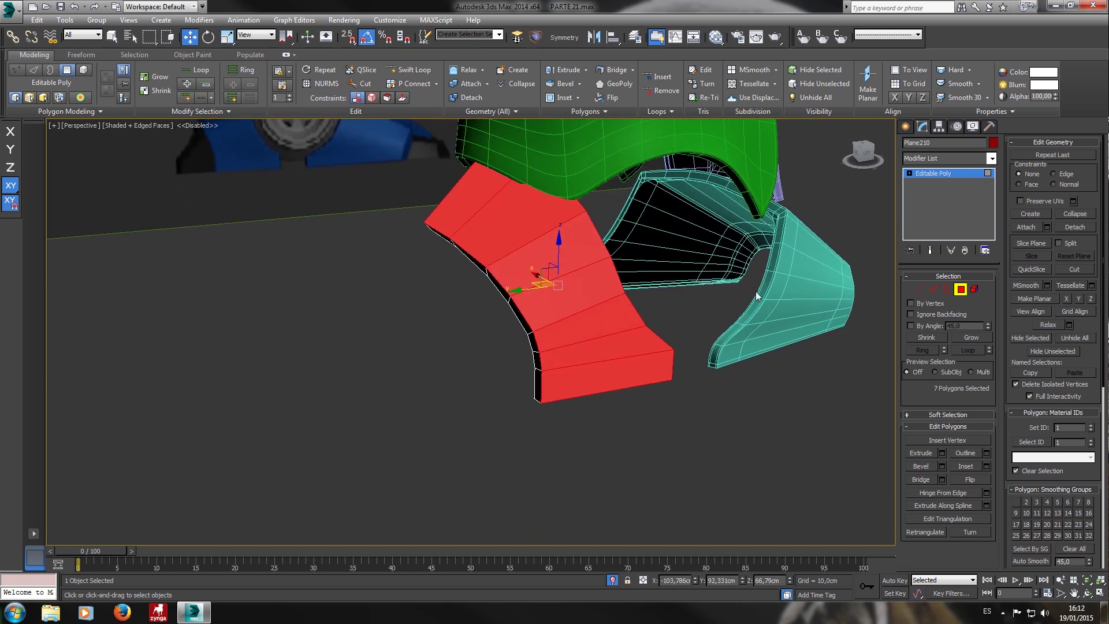
click(930, 290)
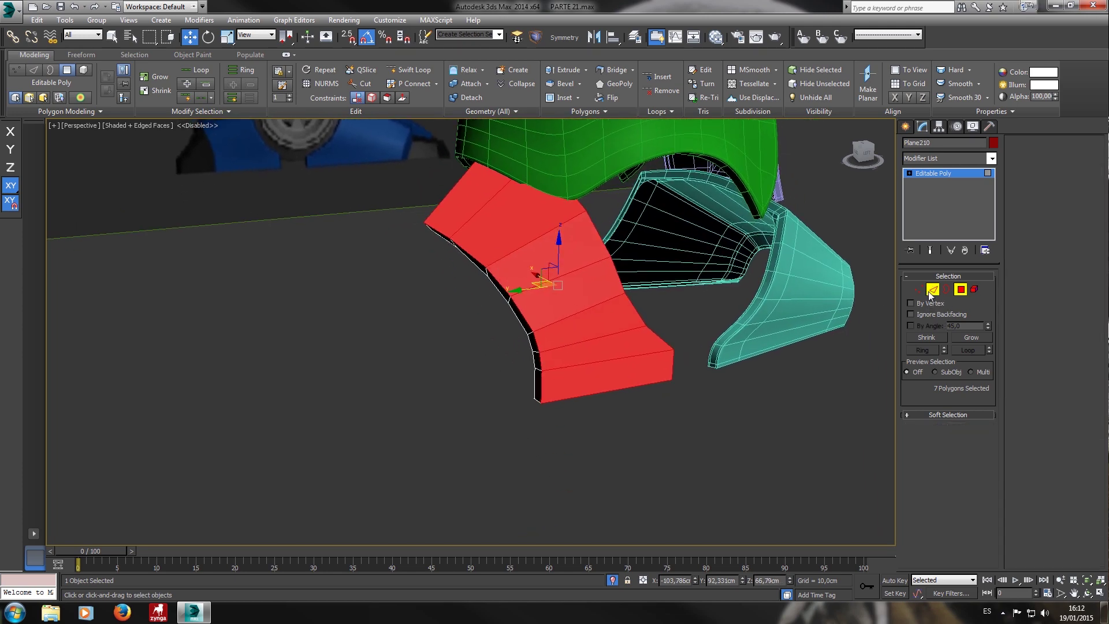
click(549, 394)
click(198, 70)
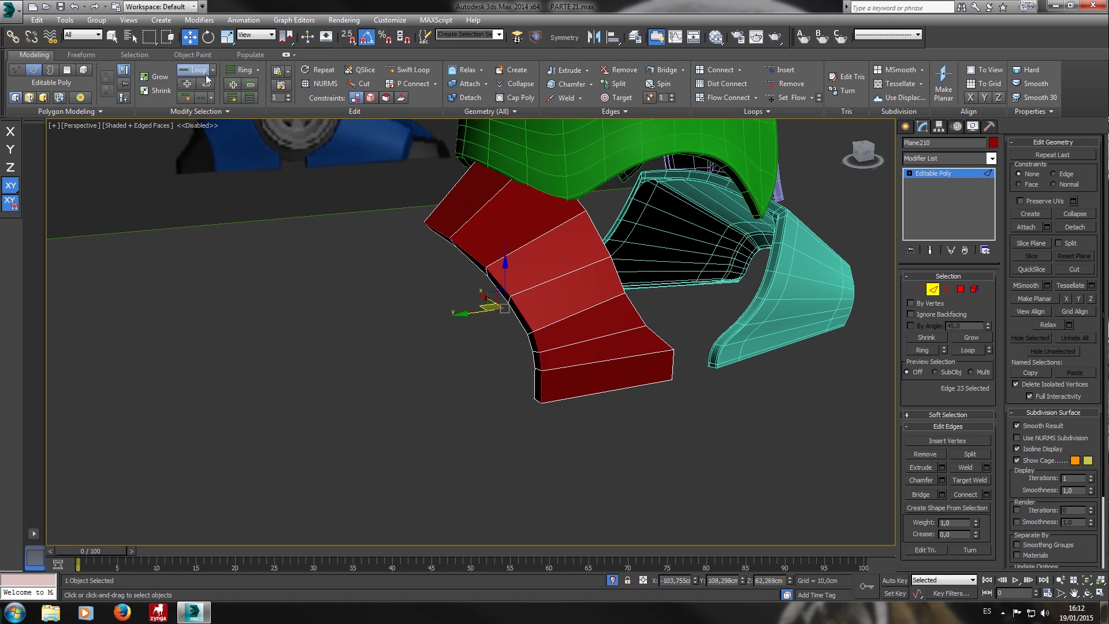
click(369, 98)
alt+middle_drag(438, 286, 478, 293)
drag(470, 318, 484, 317)
alt+middle_drag(470, 252, 594, 246)
scroll(421, 263, up, 5)
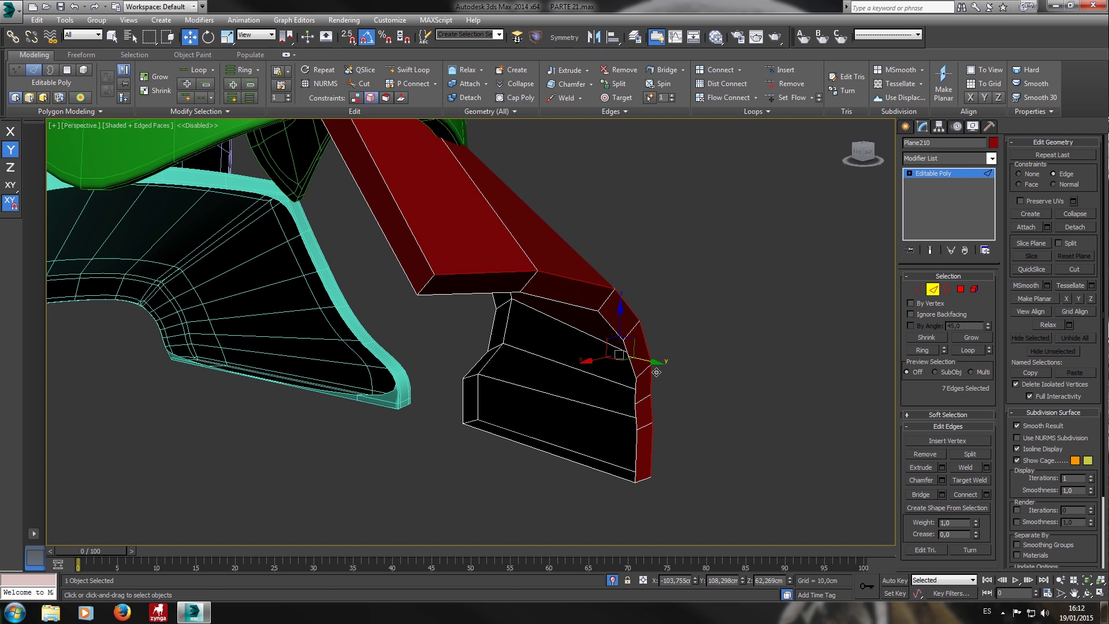
Select the eight outer vertices along the rear rim and slide them inward along their edges to bevel the rim.
click(919, 289)
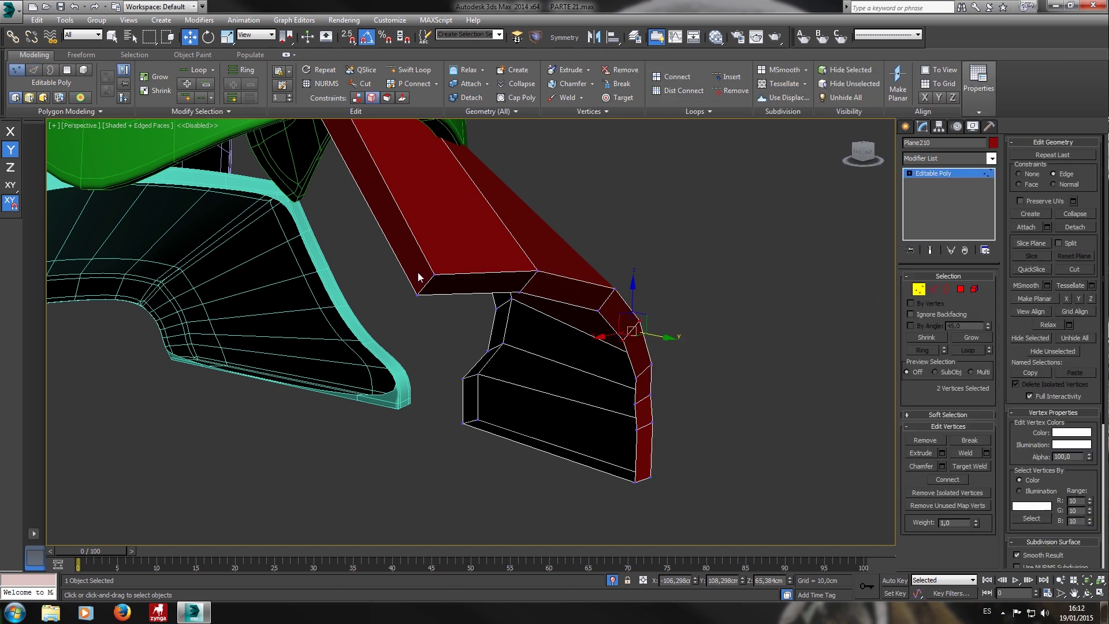
click(436, 276)
ctrl+click(538, 272)
ctrl+click(614, 289)
ctrl+drag(633, 331, 630, 327)
ctrl+drag(706, 312, 650, 515)
drag(649, 373, 613, 352)
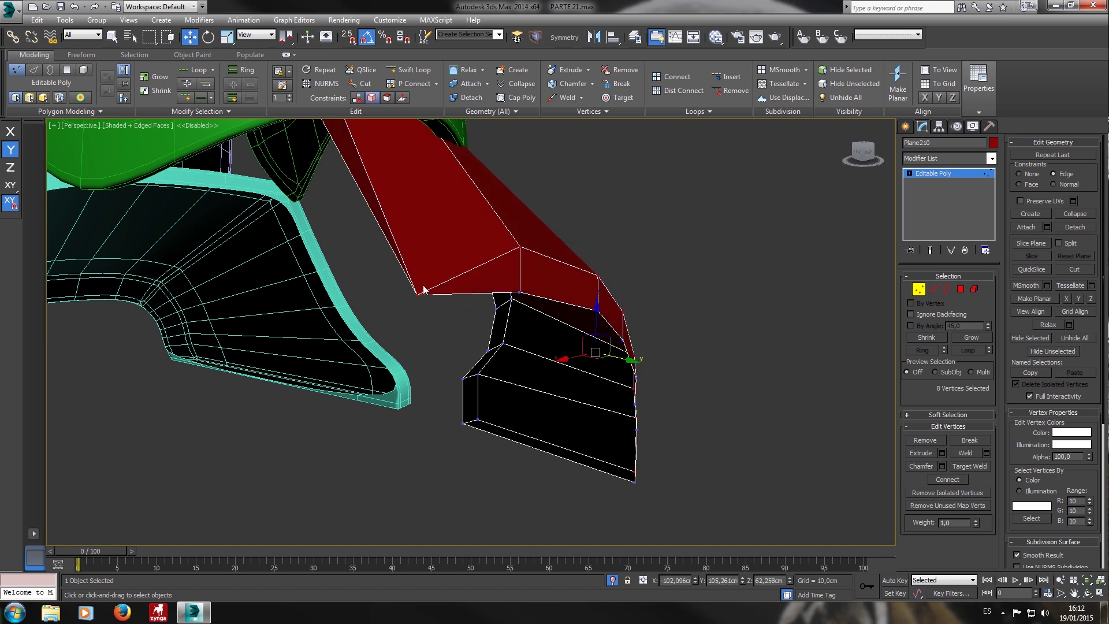
Correct the outer rim vertex at the centre end, set the constraint to None, and raise that vertex slightly along Z.
click(418, 294)
drag(447, 307, 429, 291)
click(399, 251)
click(360, 98)
alt+middle_drag(405, 277, 438, 236)
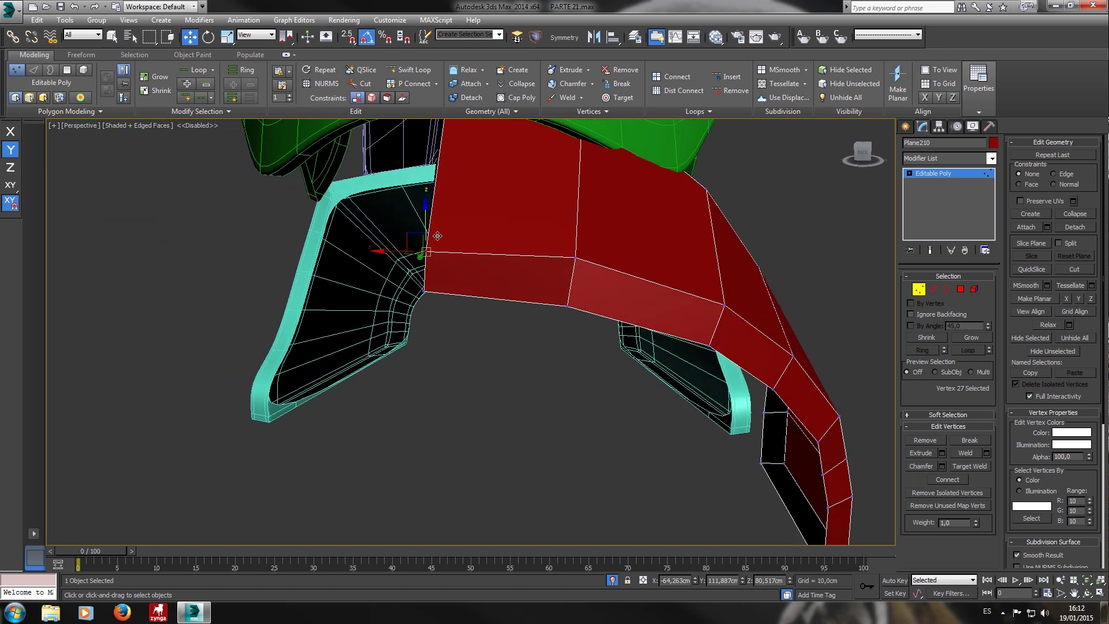
drag(435, 229, 435, 221)
middle_drag(594, 339, 384, 234)
alt+middle_drag(385, 234, 411, 254)
scroll(410, 258, down, 4)
alt+middle_drag(428, 342, 655, 345)
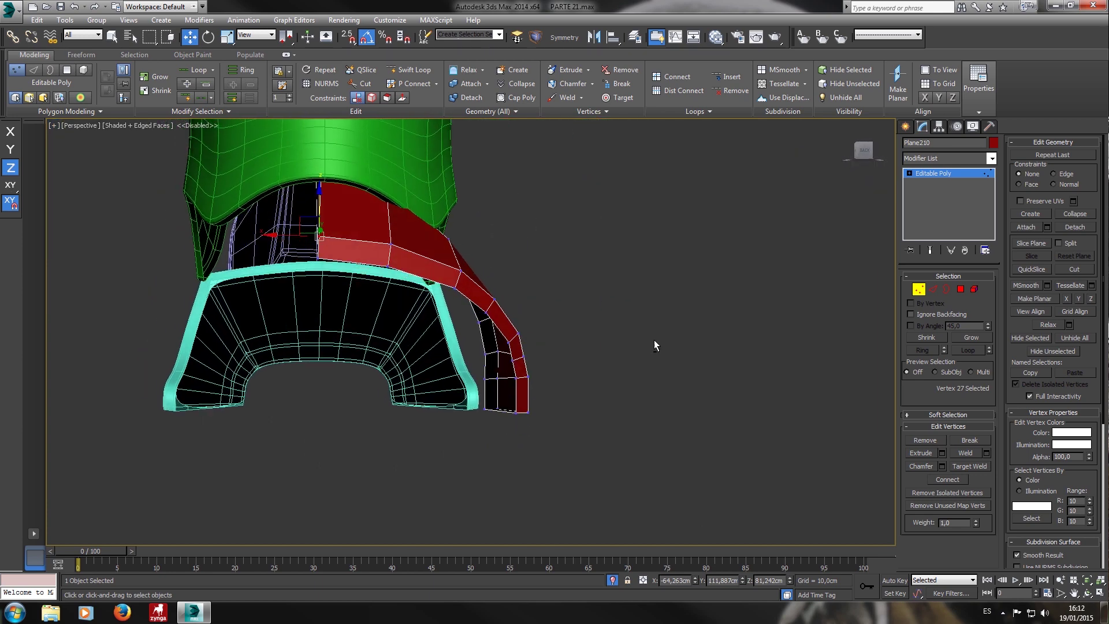
In wireframe display, select the edge loops along both rims and the base's border edges, leaving out unwanted edges.
click(932, 289)
alt+middle_drag(537, 361, 437, 382)
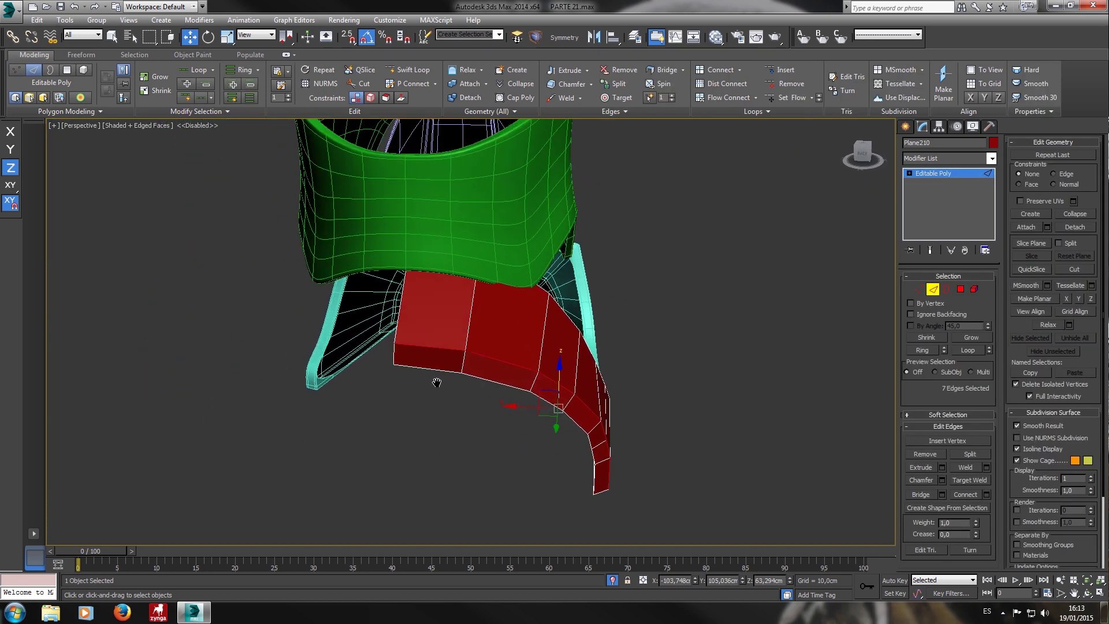
key(F3)
drag(425, 386, 382, 329)
alt+middle_drag(418, 341, 428, 283)
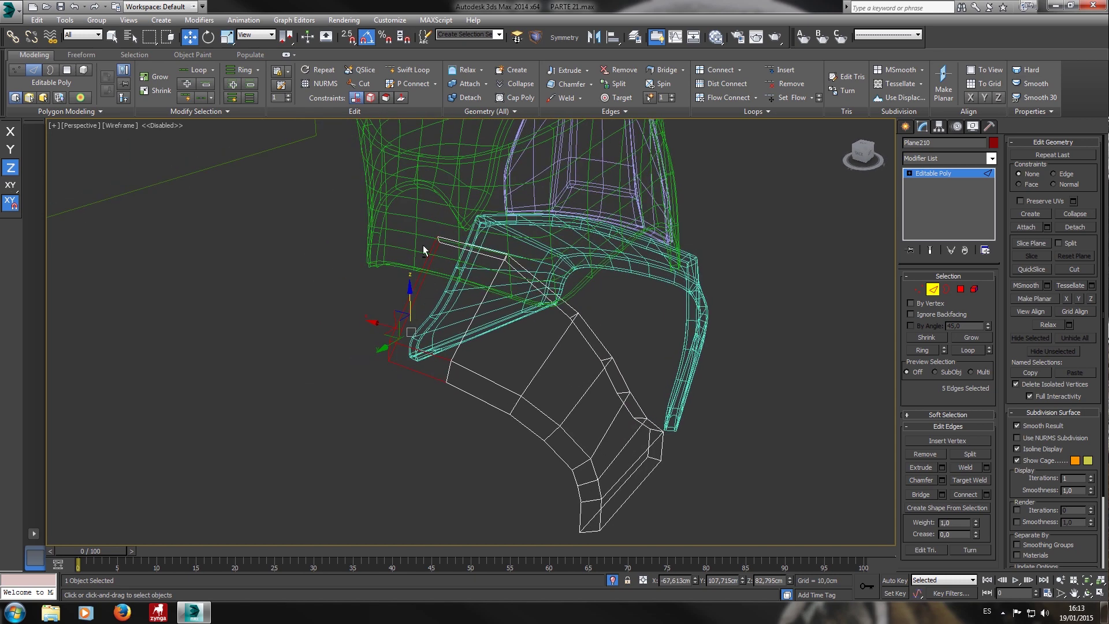
ctrl+drag(471, 276, 473, 278)
click(200, 72)
middle_drag(572, 421, 463, 350)
alt+drag(511, 450, 463, 430)
ctrl+drag(646, 377, 645, 377)
ctrl+drag(653, 428, 628, 425)
ctrl+click(577, 398)
Chamfer the selected edges by 0,1 cm, then clear the edge selection and leave edge editing.
alt+middle_drag(593, 400, 556, 392)
alt+middle_drag(397, 170, 493, 391)
key(z)
scroll(493, 391, up, 4)
right_click(506, 445)
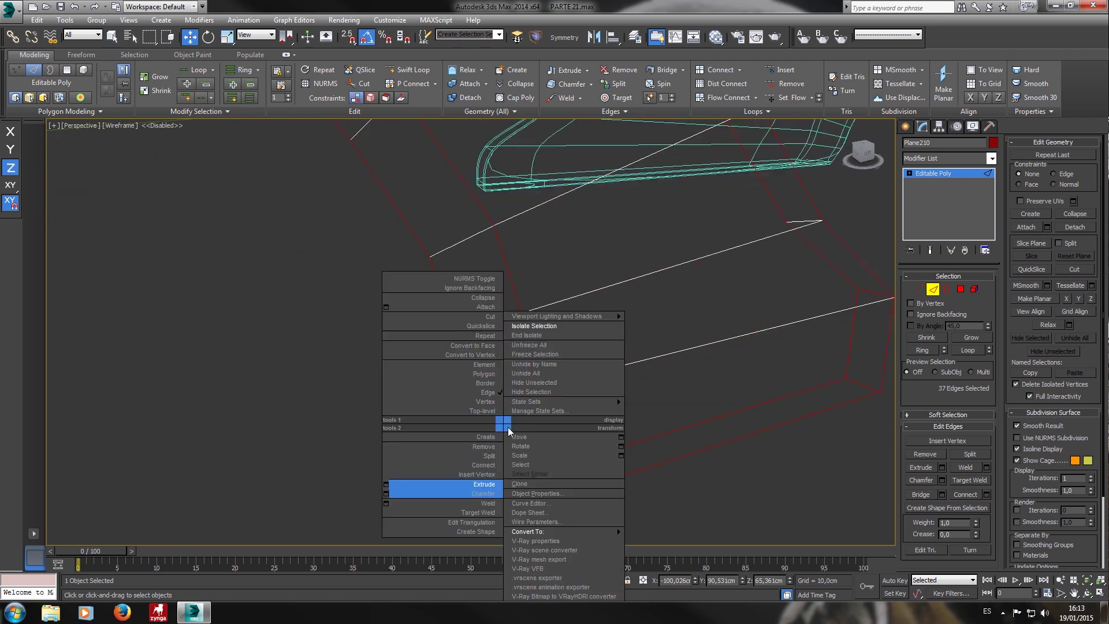
click(386, 493)
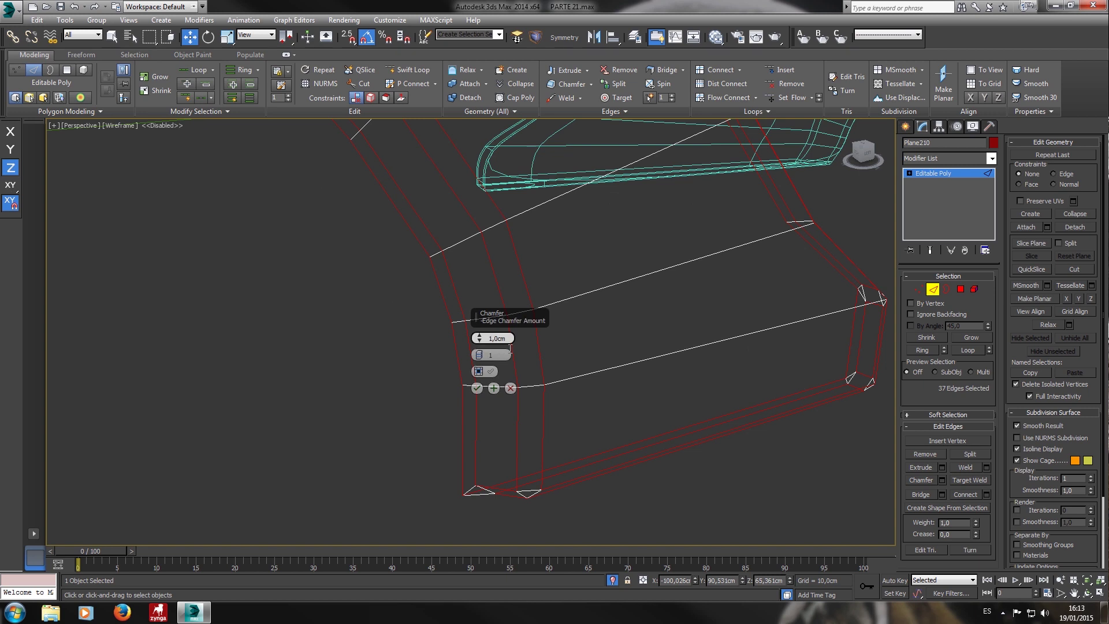
text(0,1)
key(Return)
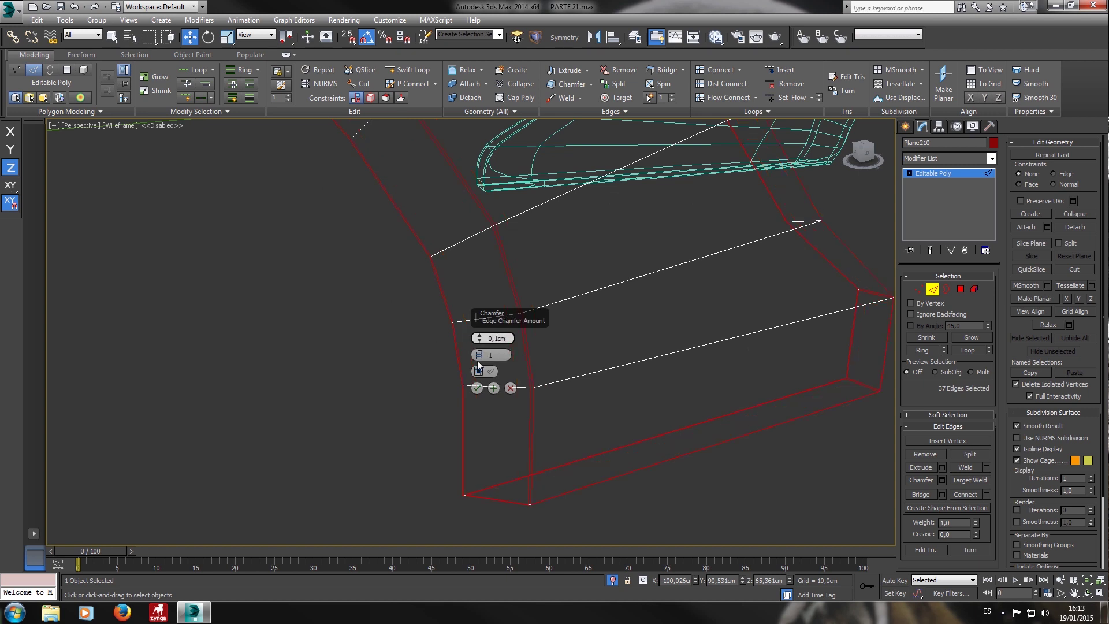
click(477, 387)
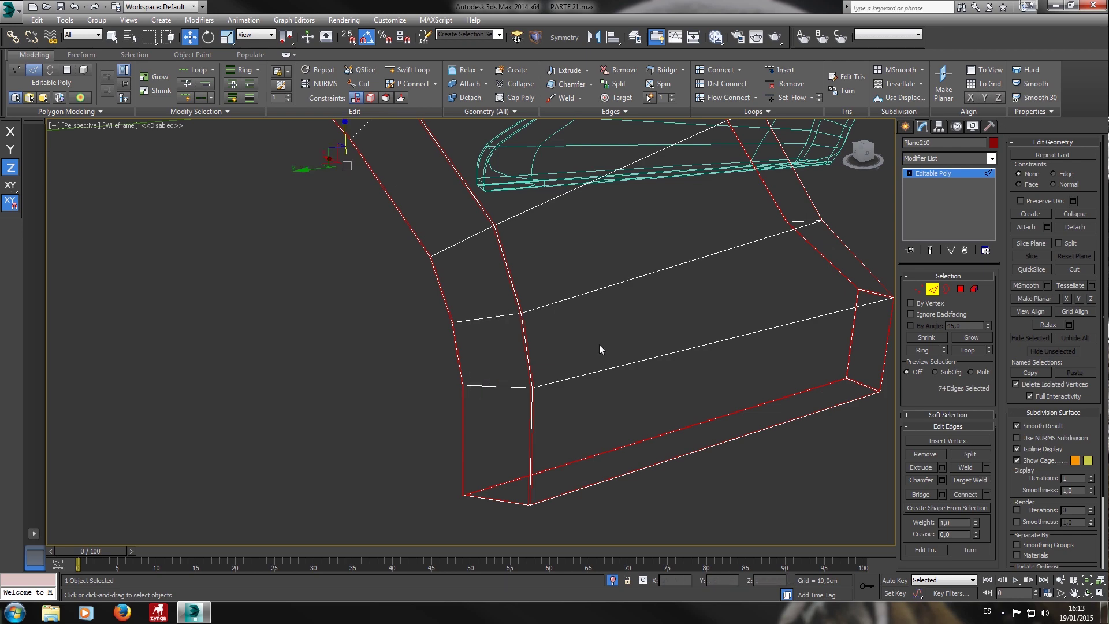
click(600, 348)
click(933, 289)
Add a Symmetry modifier to the armour piece and set its mirror axis to Z.
alt+middle_drag(822, 290, 735, 376)
scroll(791, 293, down, 3)
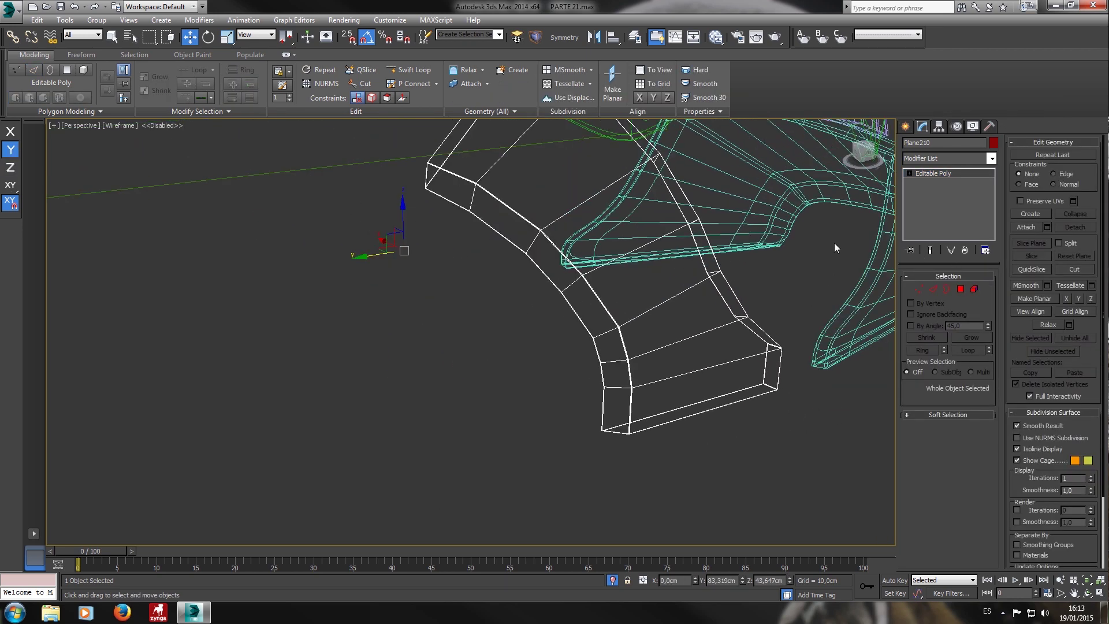
click(924, 172)
click(932, 172)
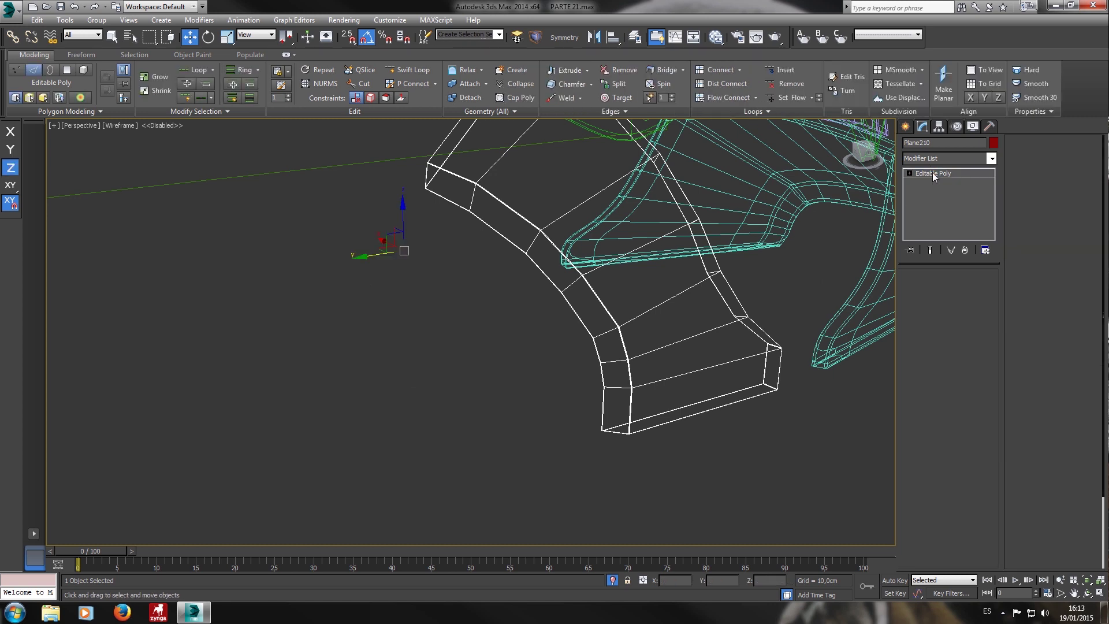
click(942, 156)
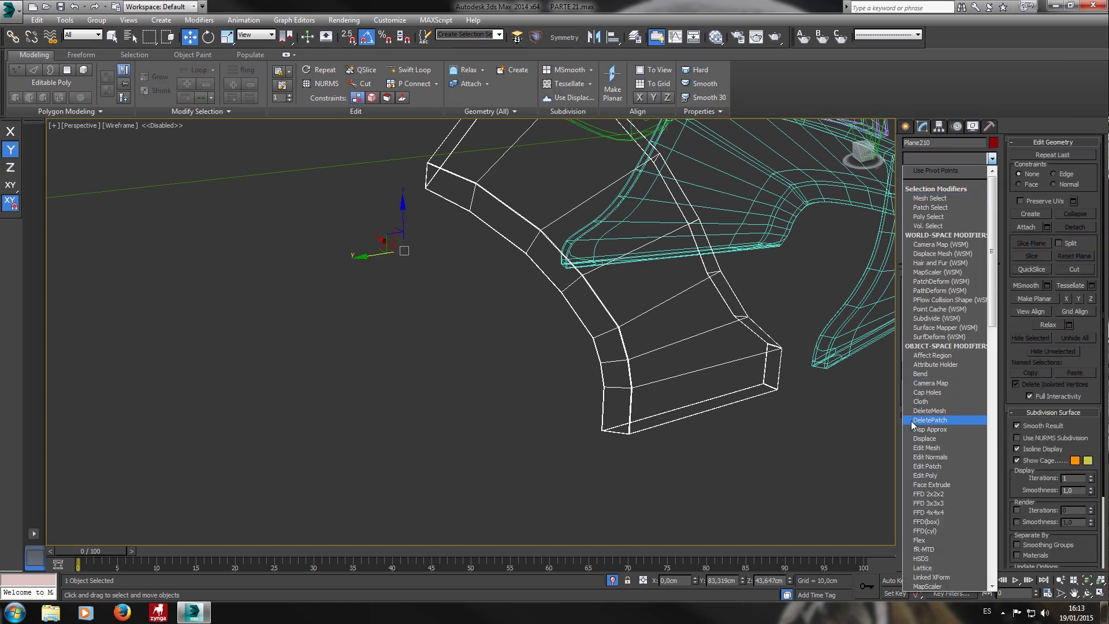
text(sy)
key(Return)
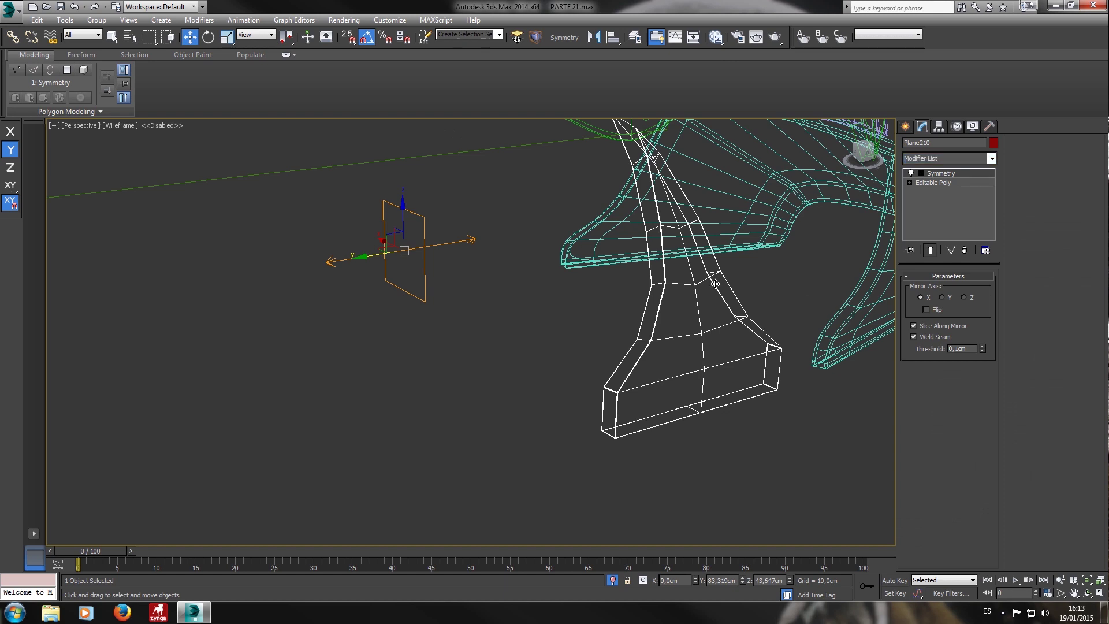
click(964, 297)
Move the Symmetry mirror plane along X to about -68,9 cm so both halves join behind the foot.
alt+middle_drag(751, 298, 931, 213)
click(922, 174)
click(934, 185)
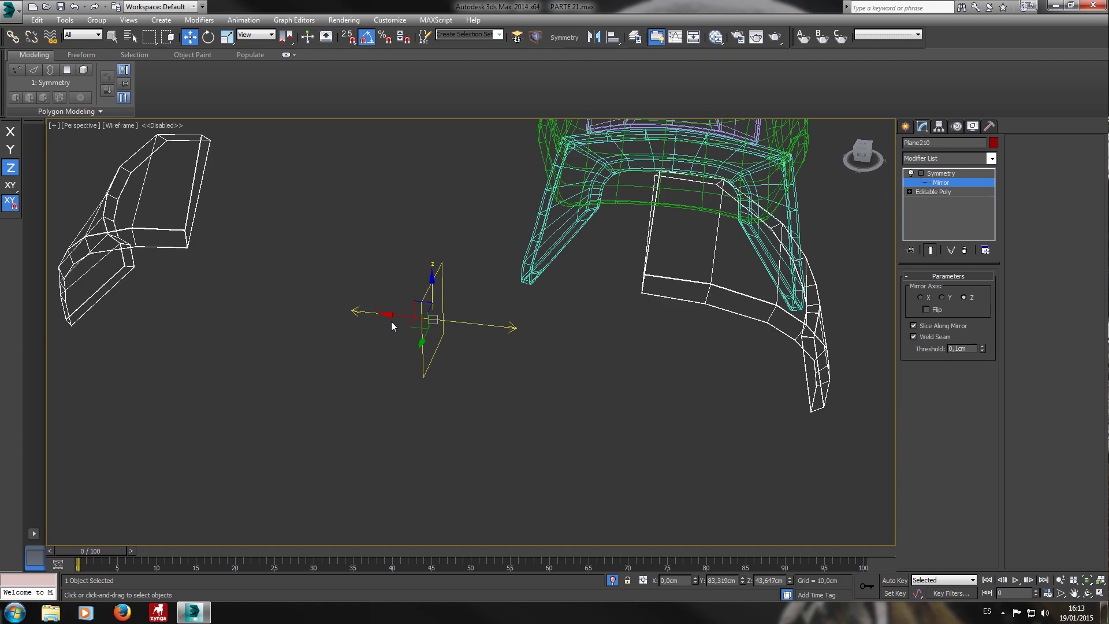
drag(400, 323, 629, 337)
alt+middle_drag(629, 336, 595, 345)
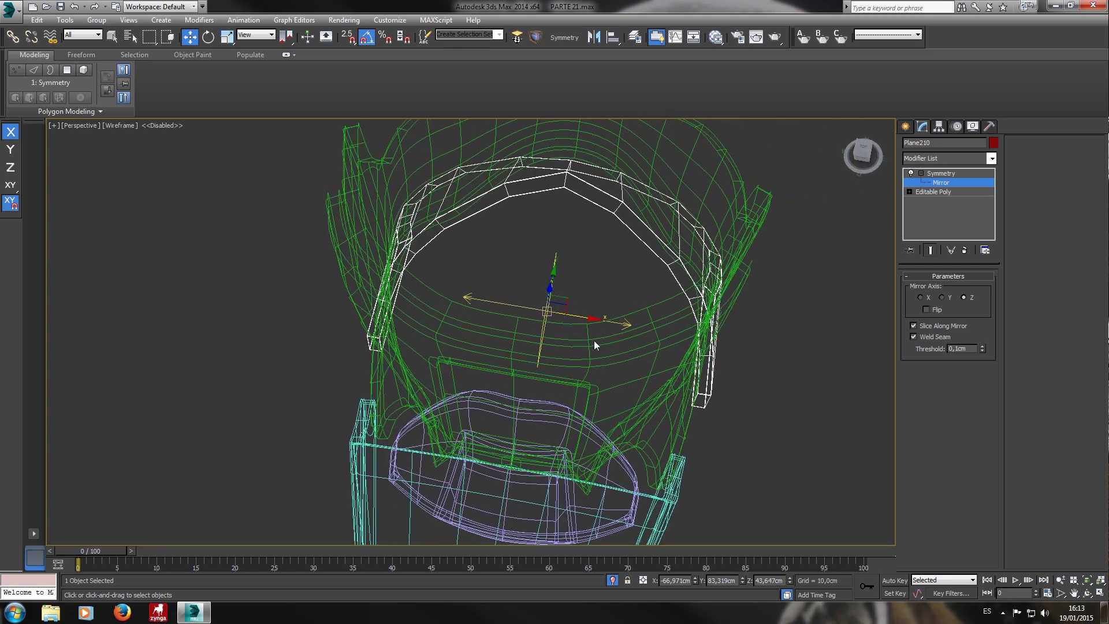
drag(601, 327, 595, 341)
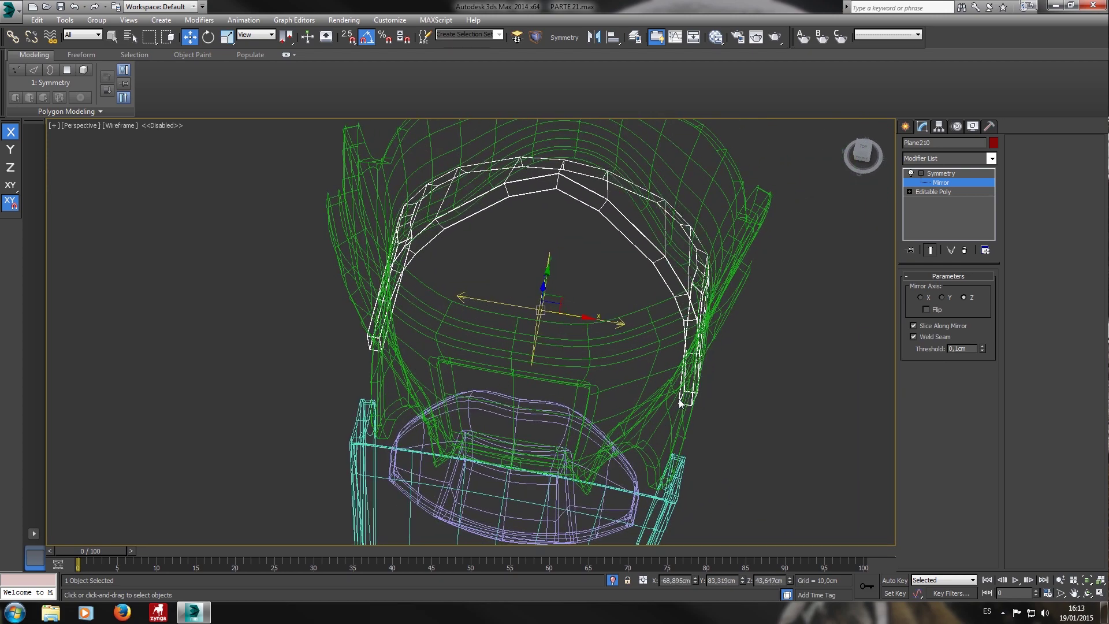
Add a MeshSmooth modifier above the Symmetry with 2 iterations and return to shaded display to check the piece.
click(941, 173)
click(948, 158)
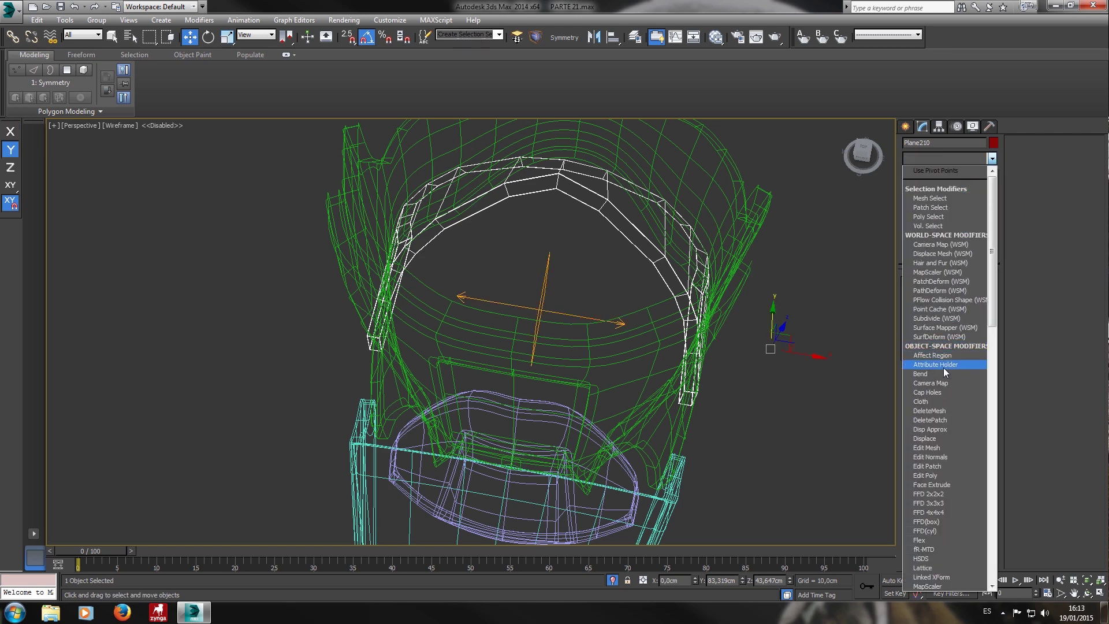
text(mes)
text(sh Select)
key(Return)
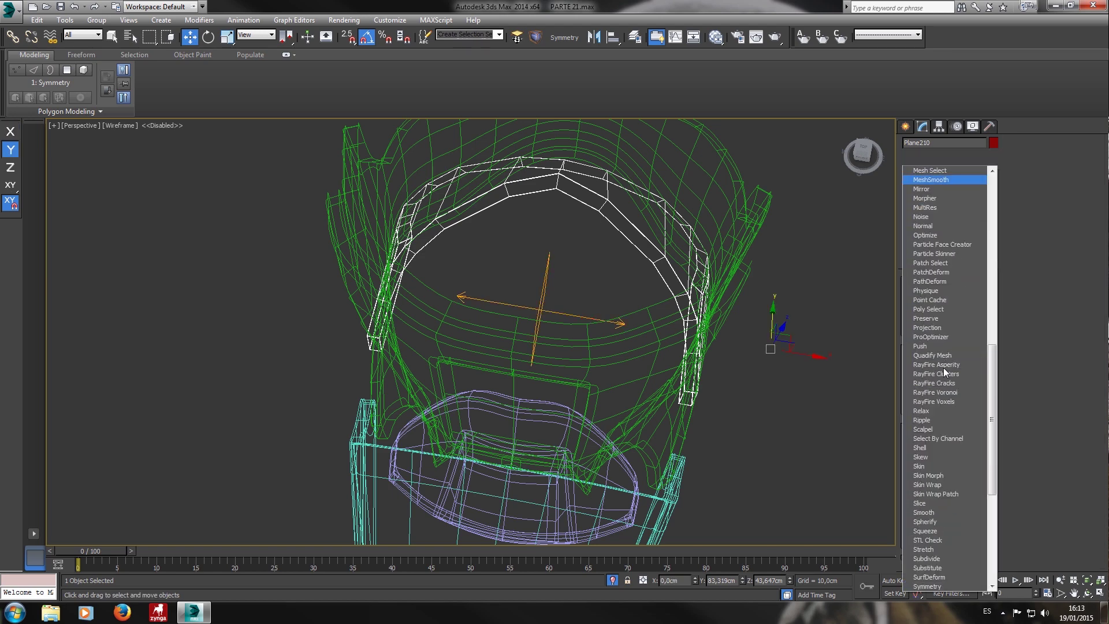
click(986, 357)
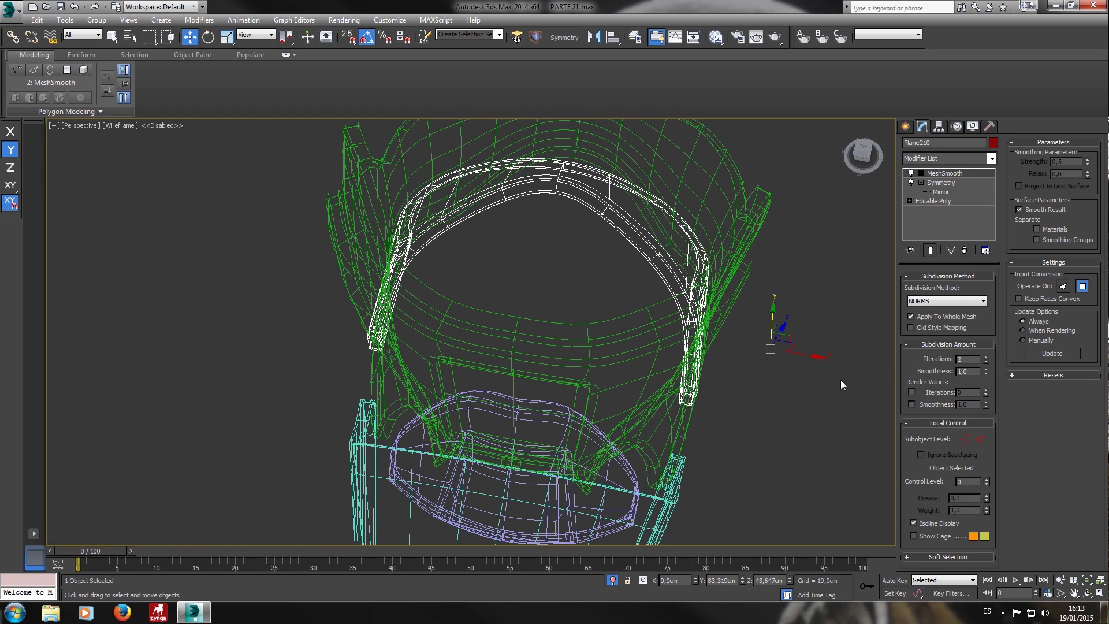
key(F3)
mouse_move(609, 380)
alt+middle_down()
mouse_move(687, 334)
mouse_move(835, 302)
mouse_move(810, 295)
alt+middle_up()
scroll(811, 290, down, 1)
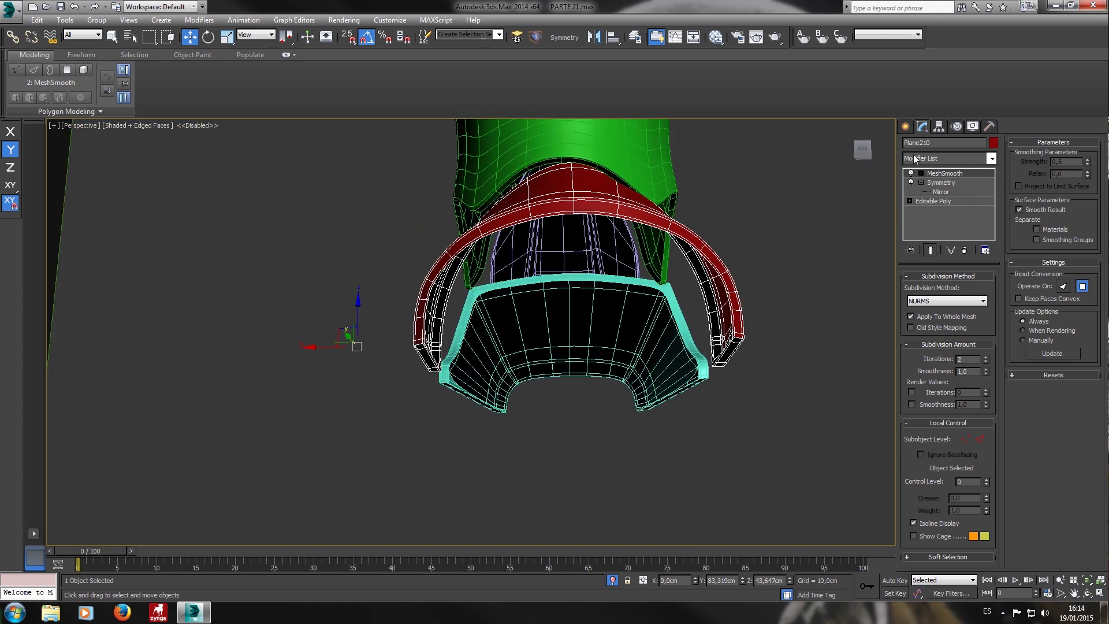
Center the rear armour piece's pivot on the object and leave pivot adjustment.
click(940, 128)
click(949, 198)
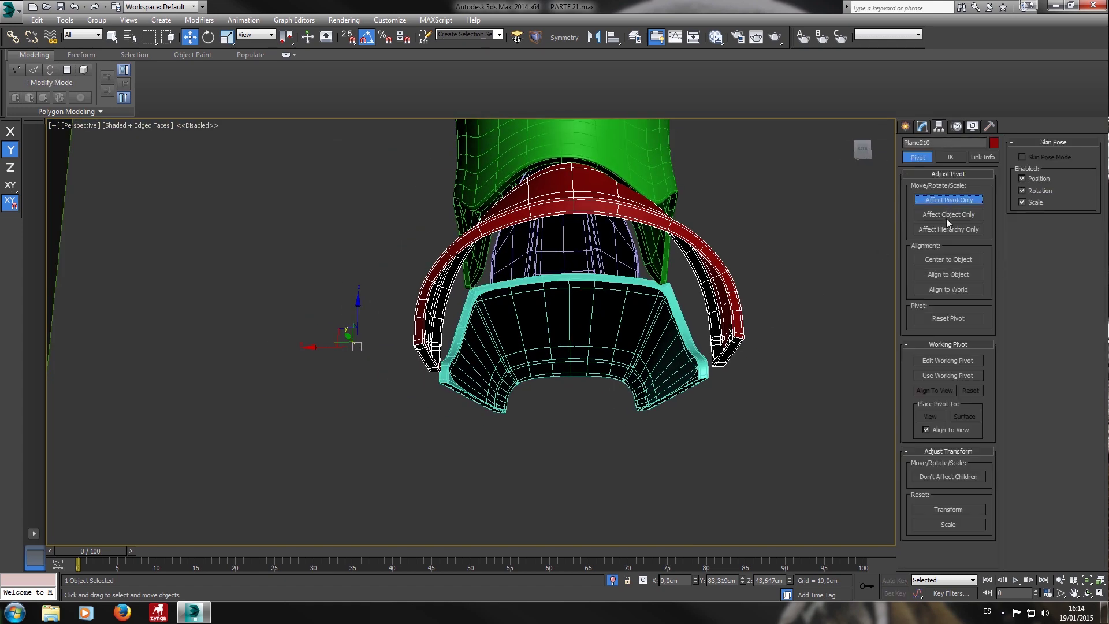
click(952, 259)
alt+middle_drag(802, 203, 715, 237)
click(955, 200)
Show the rear armour piece from the left view and make it see-through over the reference image.
alt+middle_drag(832, 225, 638, 233)
key(l)
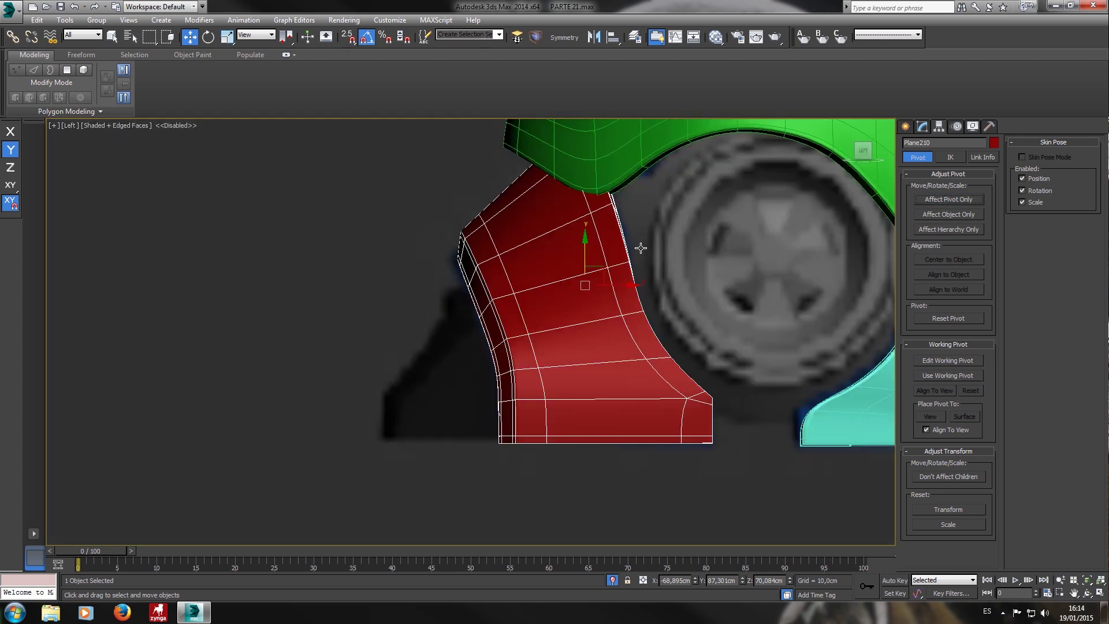
scroll(638, 246, down, 6)
scroll(585, 306, up, 1)
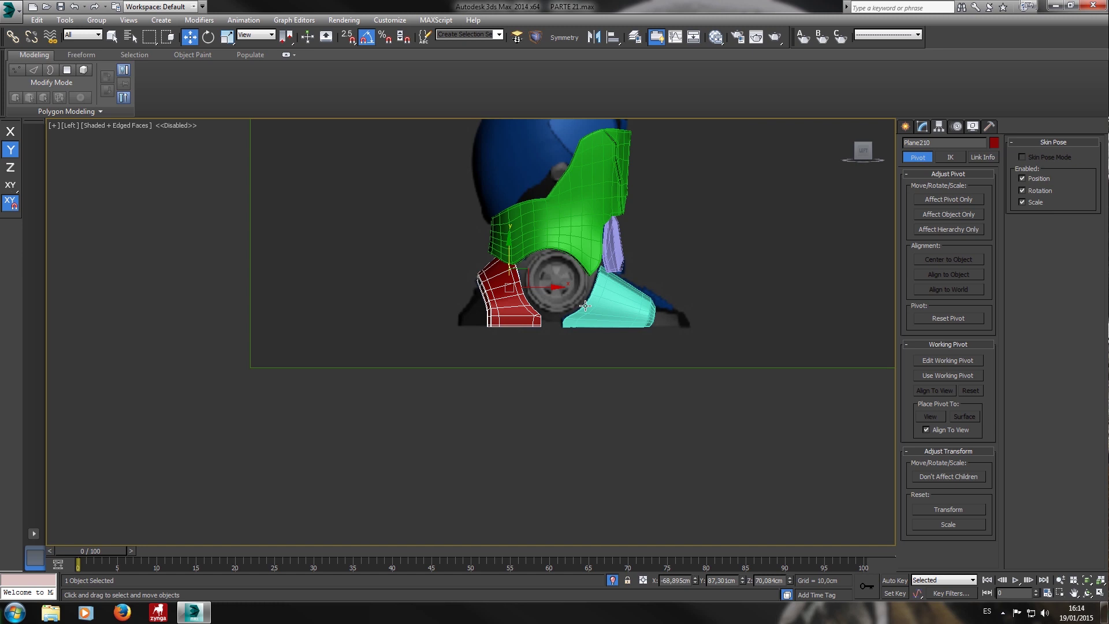
scroll(550, 284, up, 5)
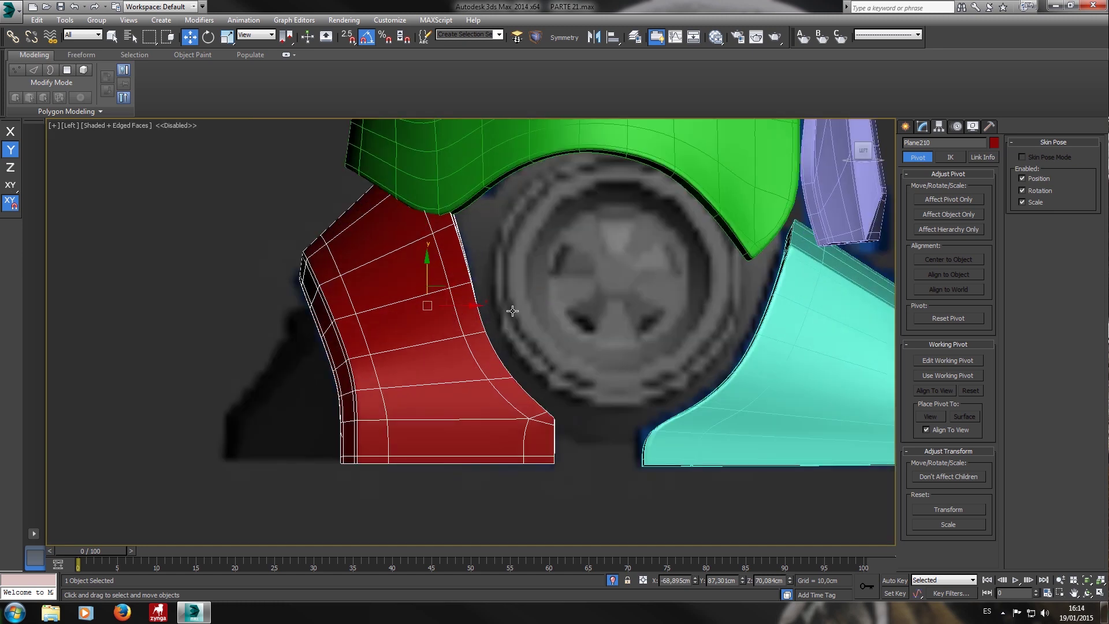
click(904, 128)
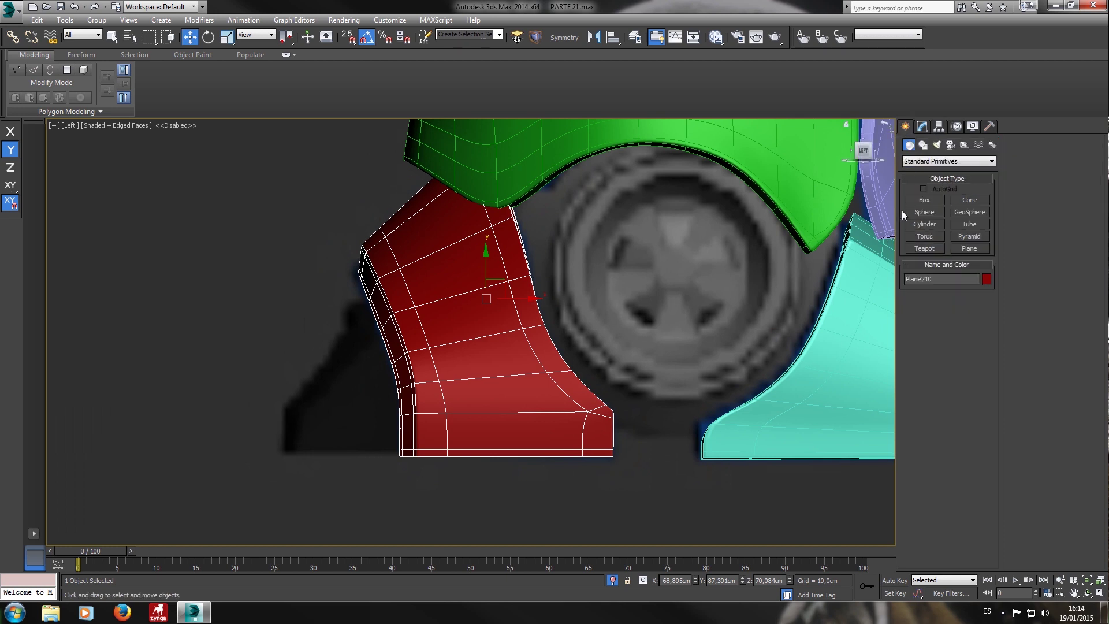
click(924, 200)
middle_drag(428, 466, 514, 443)
key(F3)
key(F3)
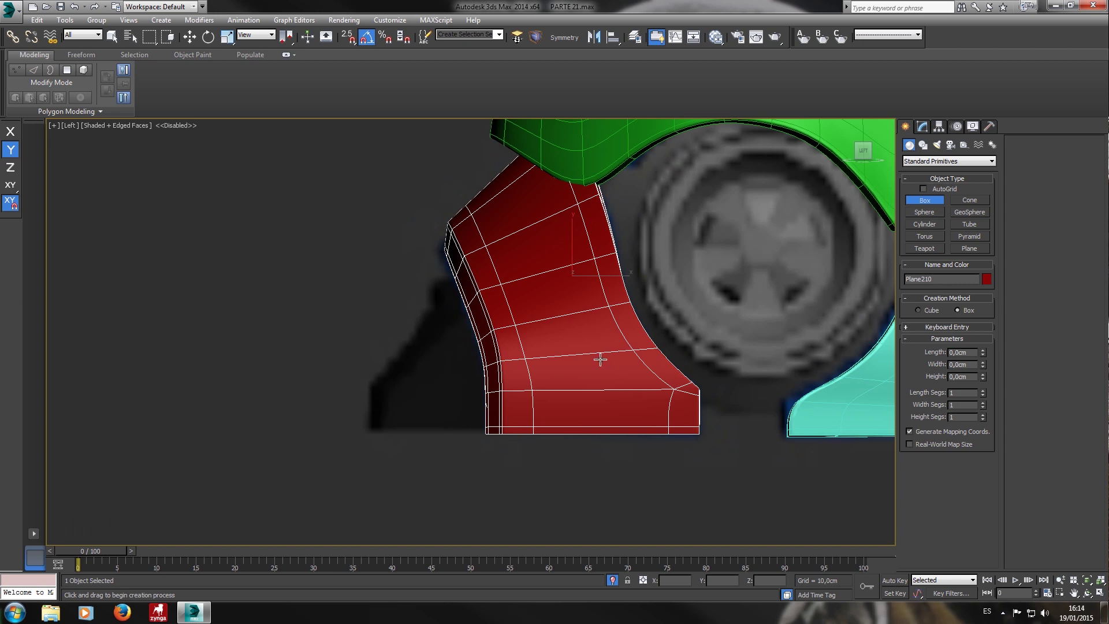
key(w)
key(alt+x)
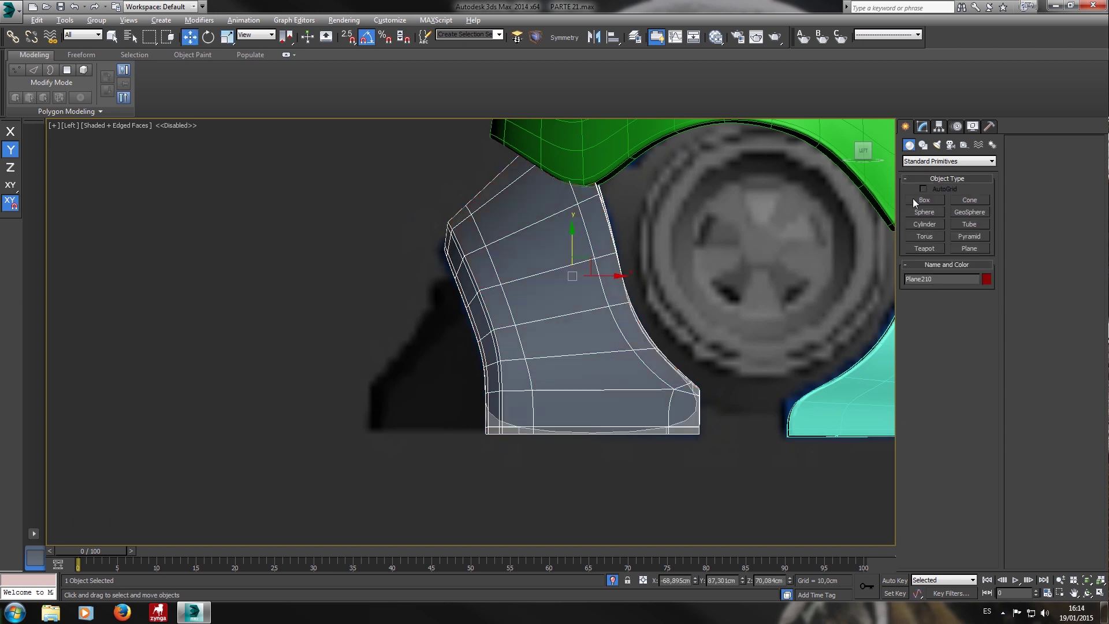
Create a box about 38 cm long and 20 cm wide over the see-through armour and shift it horizontally to the armour's rear edge.
click(915, 200)
drag(497, 438, 586, 230)
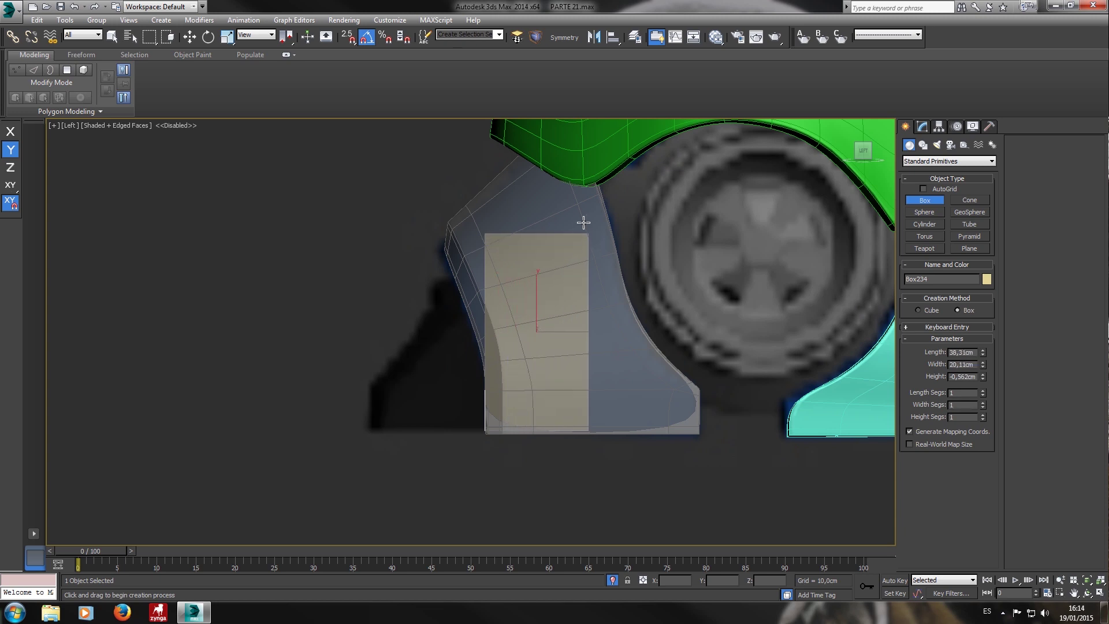
click(556, 353)
key(w)
drag(584, 343, 545, 347)
Convert the box to an editable poly and move its corner vertices to follow the slanted rear profile of the armour.
right_click(535, 324)
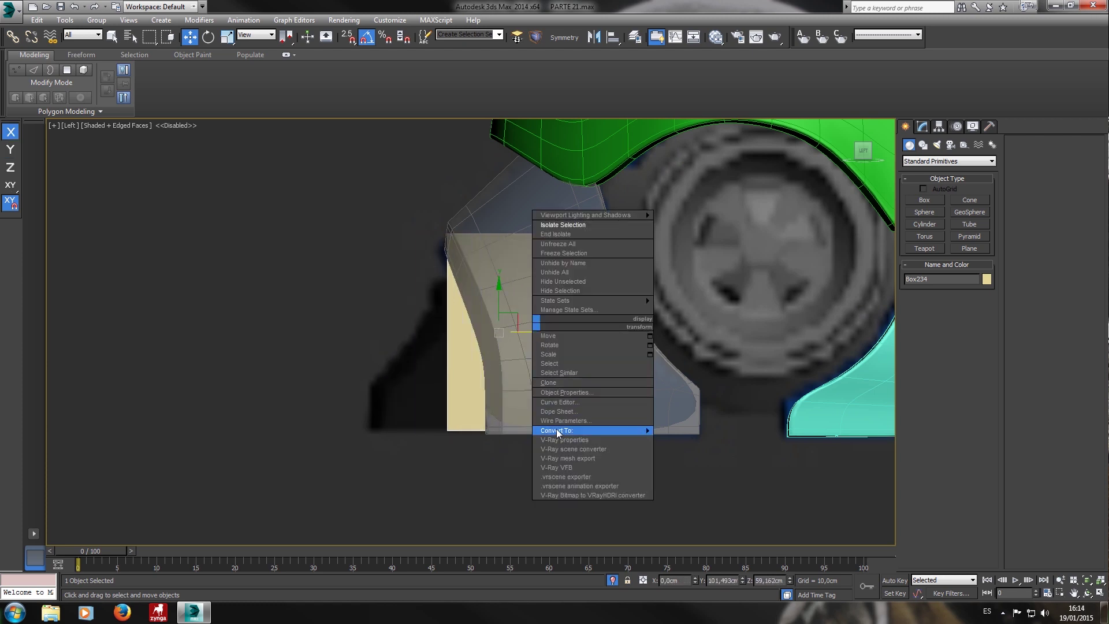
mouse_move(556, 429)
click(685, 440)
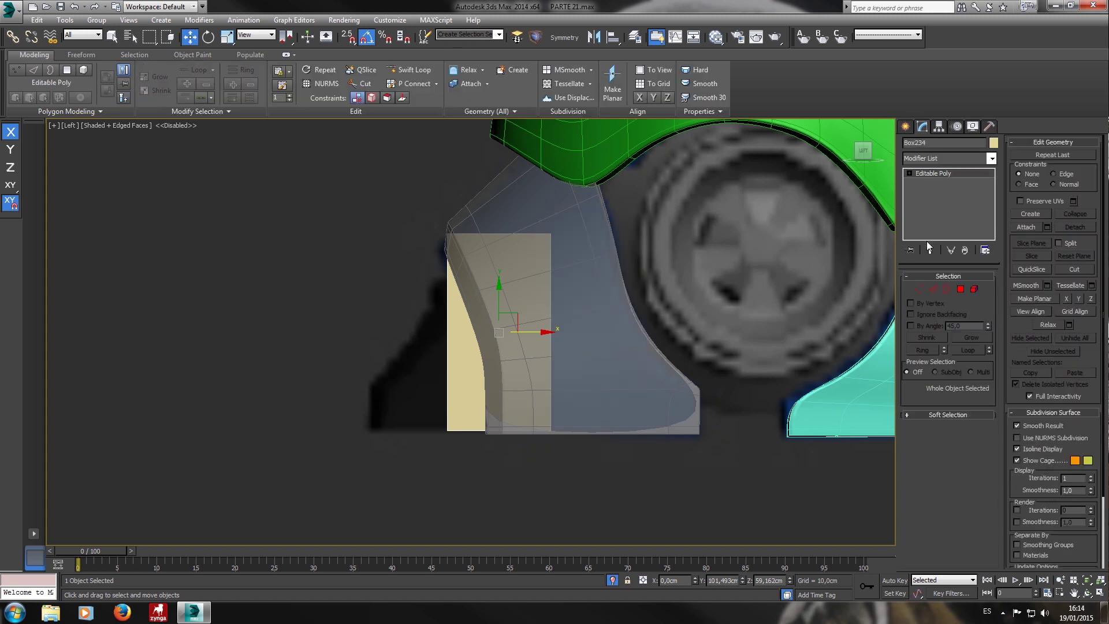
click(917, 290)
mouse_move(462, 248)
mouse_down()
mouse_move(452, 232)
mouse_move(448, 252)
mouse_up()
drag(469, 463, 580, 433)
drag(580, 261, 479, 211)
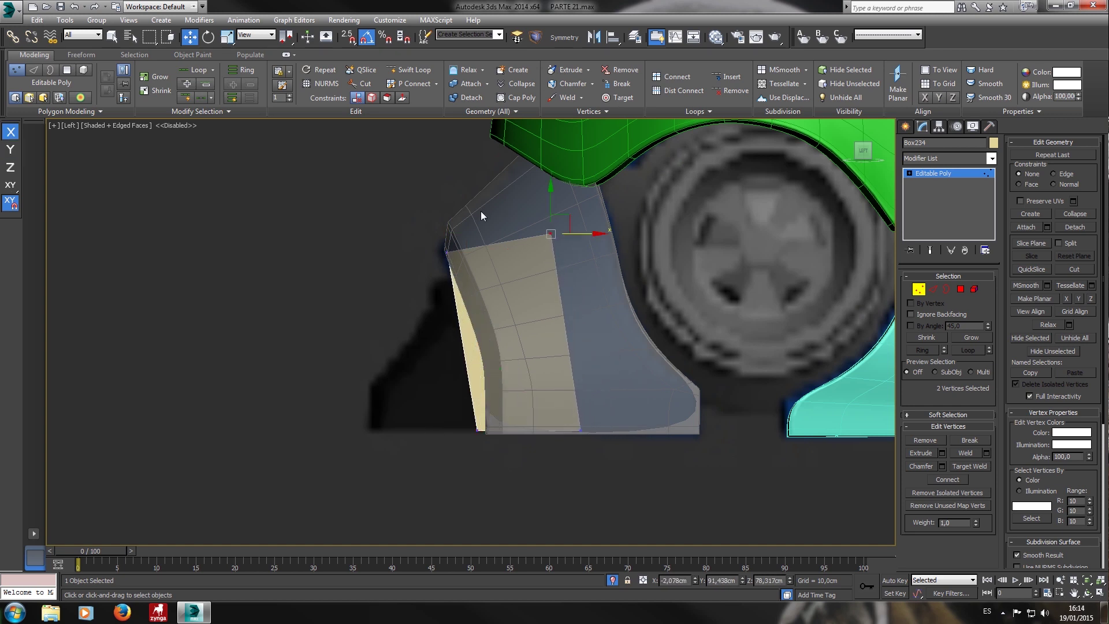
key(F8)
drag(577, 218, 514, 206)
drag(595, 432, 567, 411)
drag(634, 432, 583, 446)
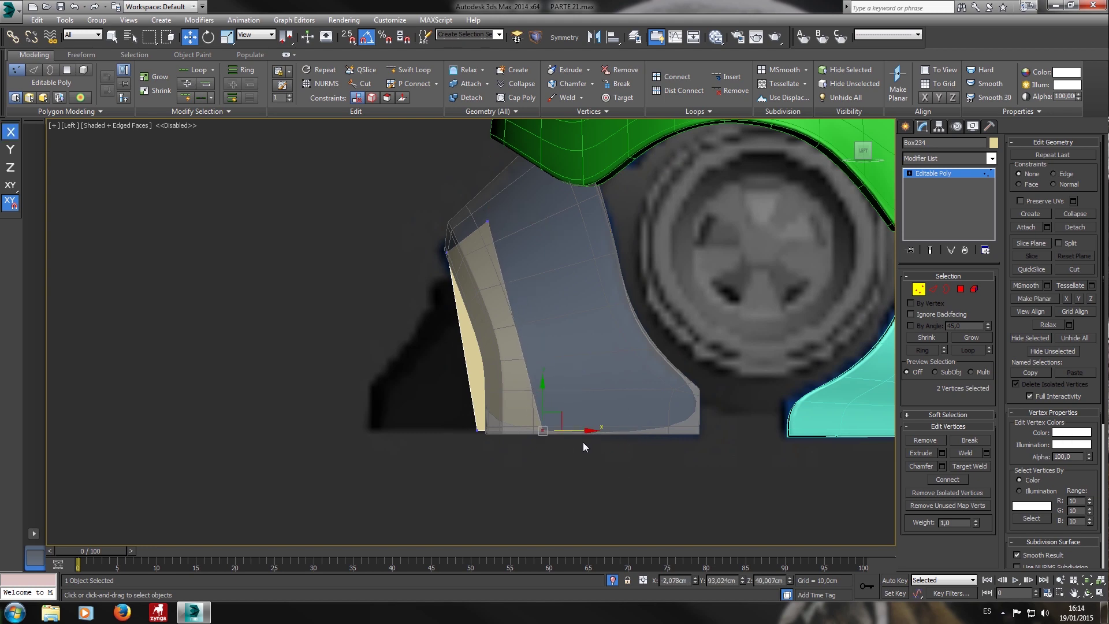
Stretch the box sideways to the armour's outer edge and move its inner side vertices to X about -68,4 cm at the foot's centre.
key(p)
scroll(594, 435, down, 2)
alt+middle_drag(602, 440, 533, 281)
drag(471, 422, 473, 423)
scroll(473, 426, down, 1)
scroll(476, 382, up, 2)
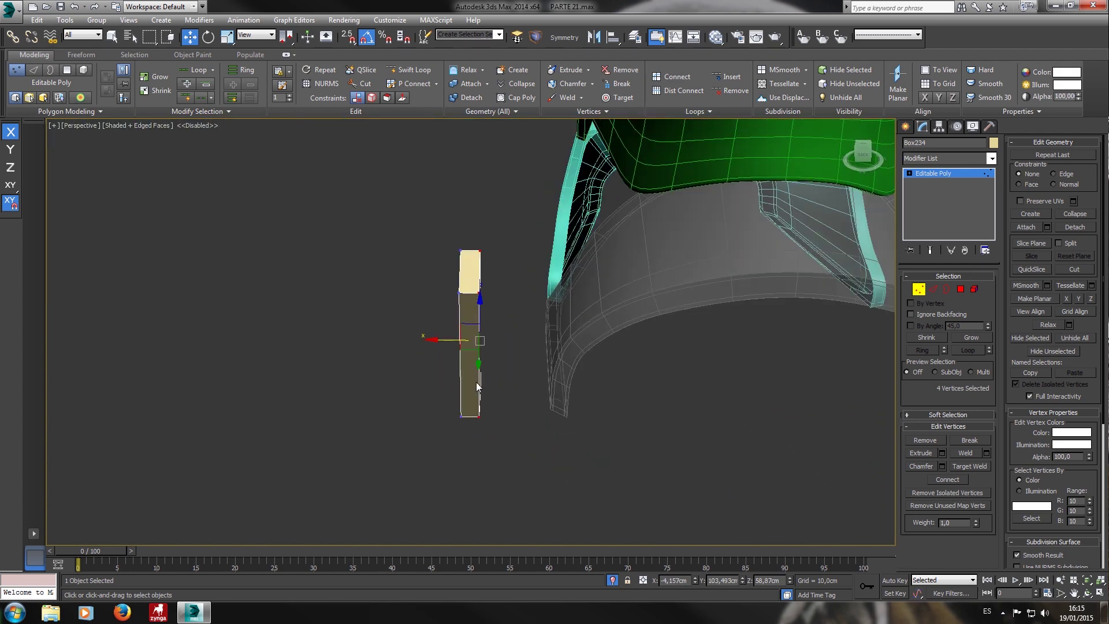
alt+middle_drag(488, 305, 330, 336)
drag(214, 351, 686, 338)
drag(116, 245, 251, 420)
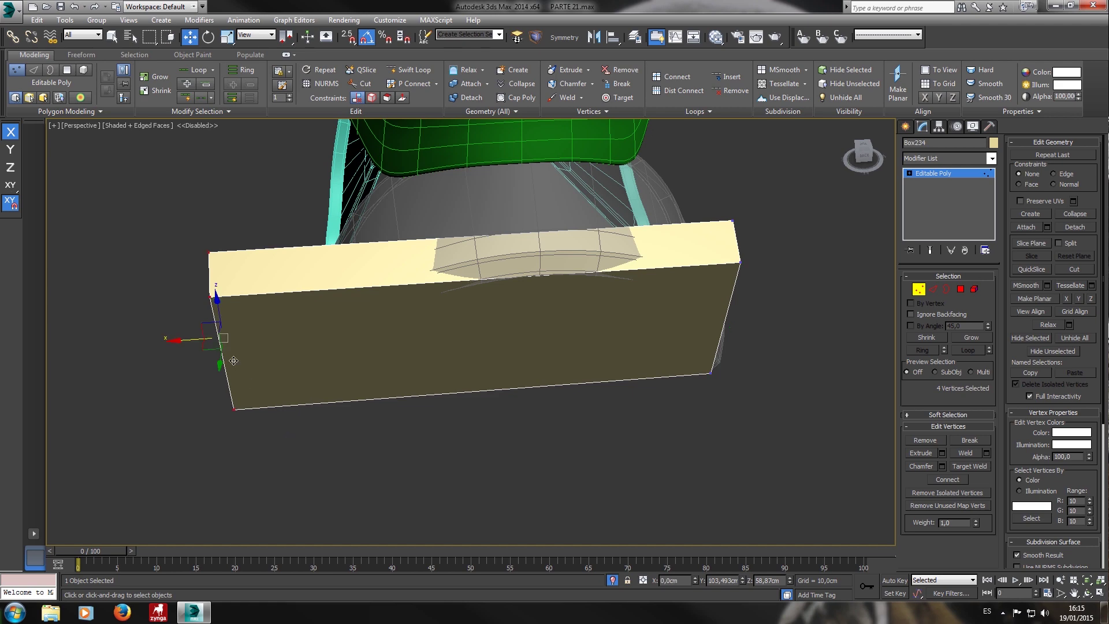
drag(198, 351, 495, 347)
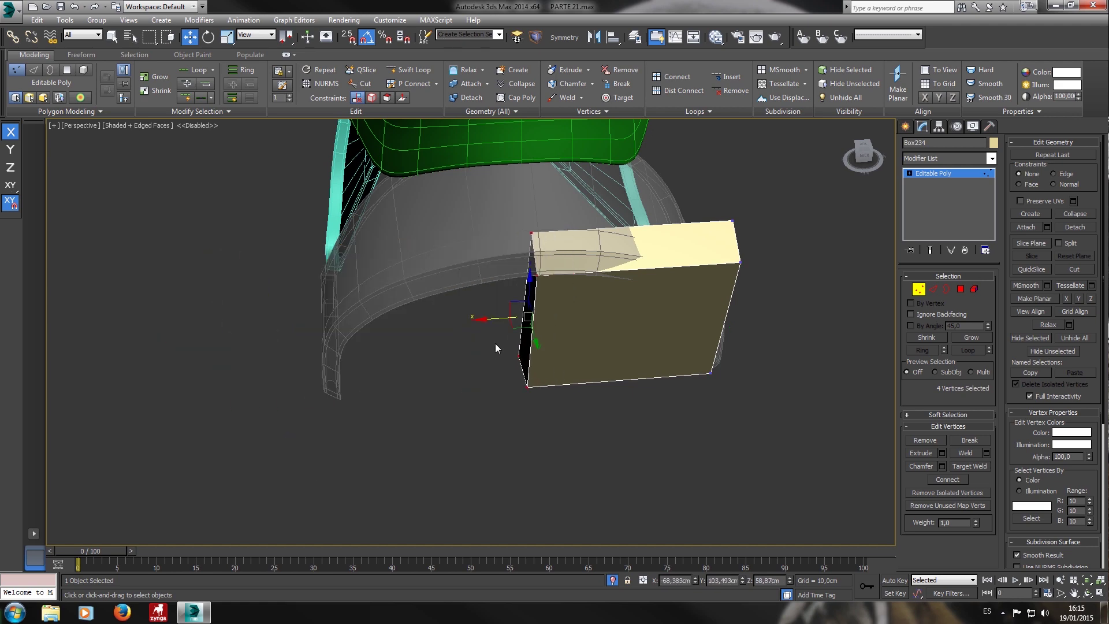
Move the box's top outer vertices inward along X and adjust their height to fit under the armour's curve.
alt+middle_drag(496, 346, 487, 327)
drag(737, 258, 719, 272)
alt+middle_drag(719, 272, 722, 254)
drag(717, 248, 570, 261)
alt+middle_drag(569, 261, 575, 220)
drag(589, 215, 588, 226)
alt+middle_drag(589, 227, 612, 264)
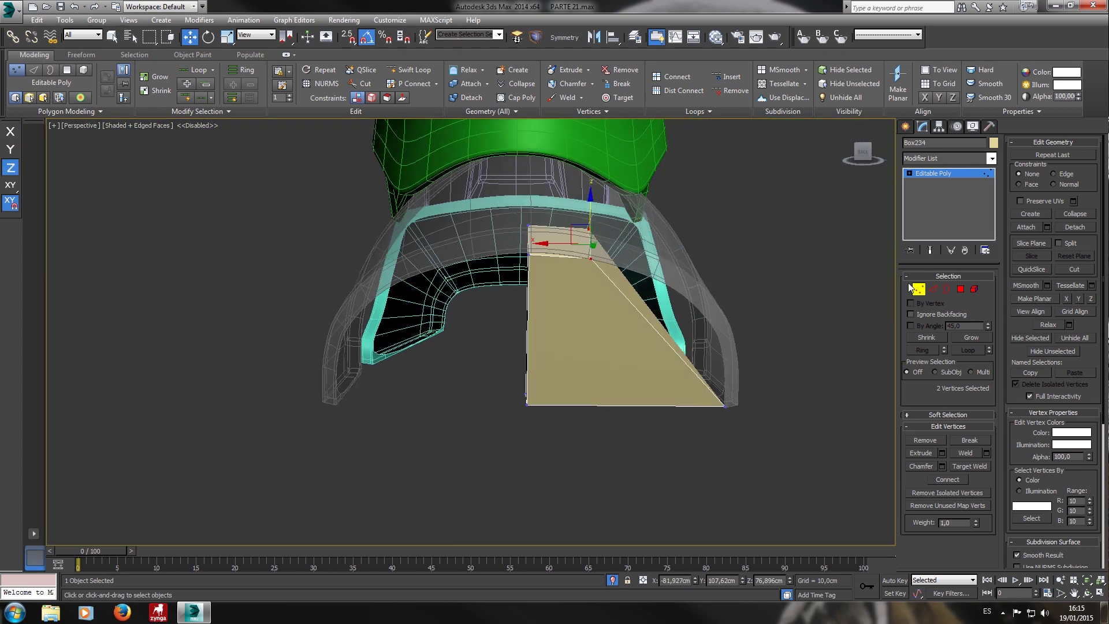
Connect the box's four upright edges with 2 segments.
click(935, 290)
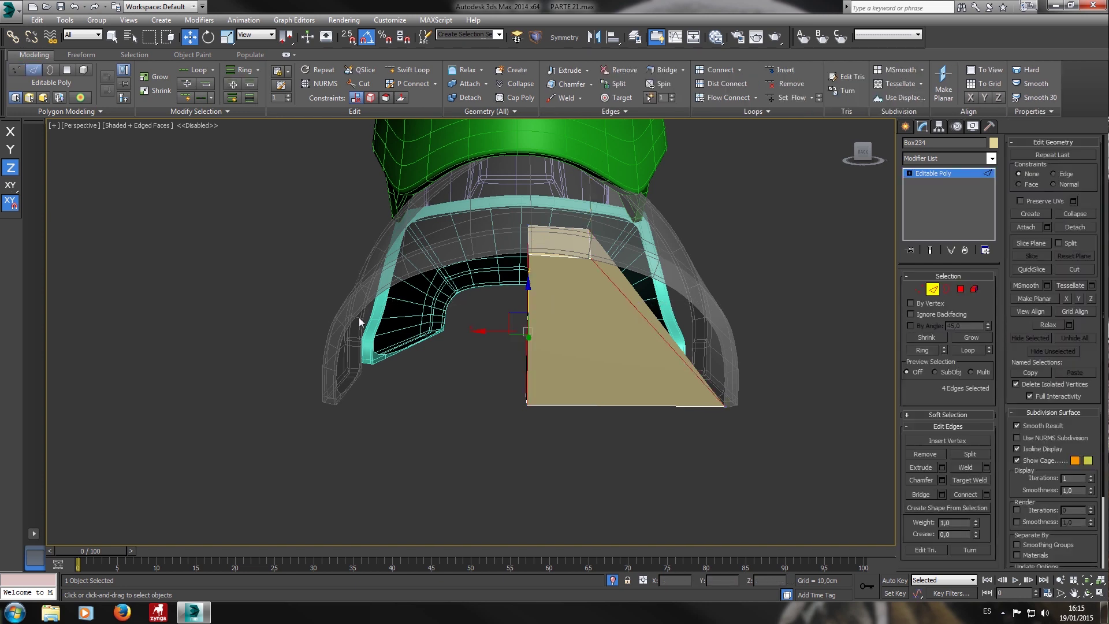
click(740, 69)
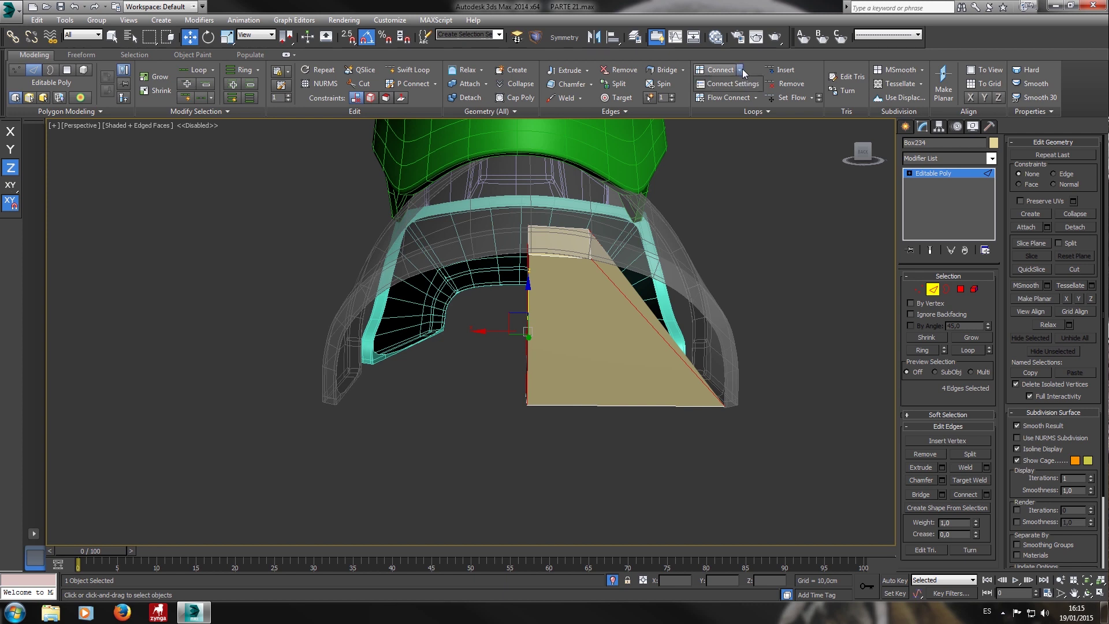
click(738, 85)
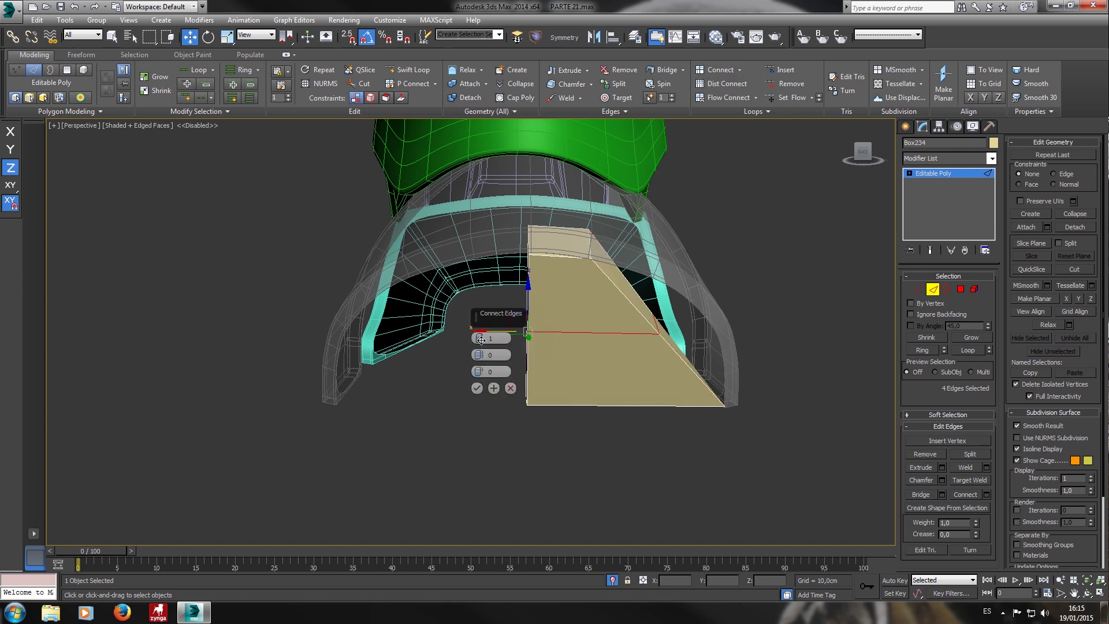
drag(480, 339, 480, 336)
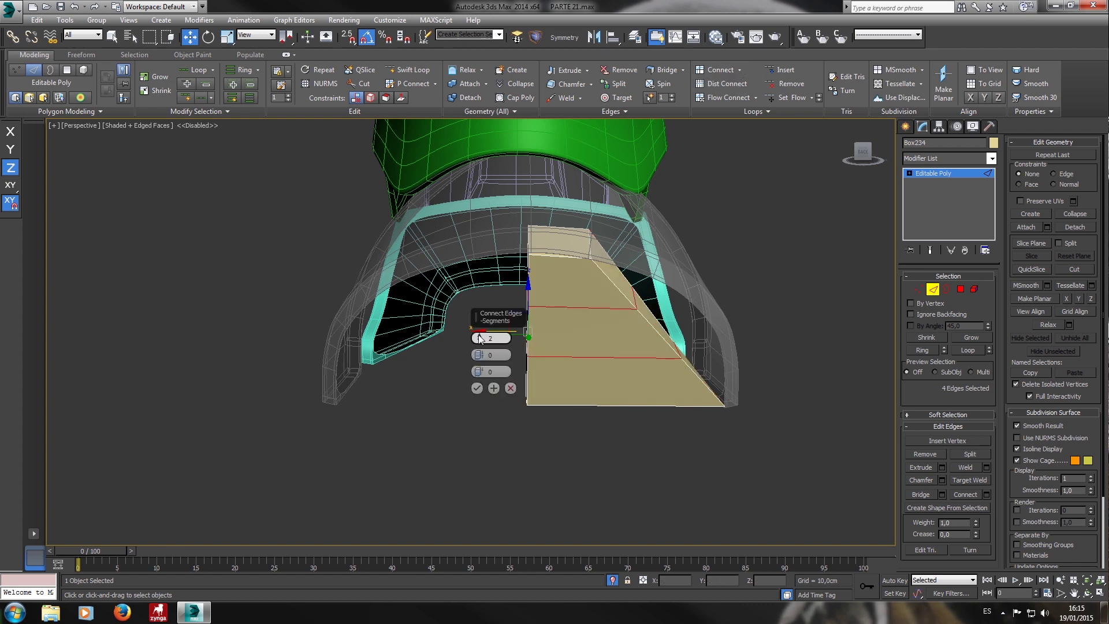
click(477, 388)
Move the new vertex pairs on the box's sloping outer side outward to follow the armour's rounded contour.
click(915, 288)
middle_drag(761, 292, 680, 264)
drag(638, 240, 555, 278)
alt+middle_drag(555, 278, 557, 253)
drag(581, 242, 594, 254)
alt+middle_drag(594, 251, 562, 333)
click(563, 334)
mouse_move(602, 314)
mouse_down()
mouse_move(534, 343)
mouse_move(599, 308)
mouse_up()
alt+middle_drag(599, 308, 546, 304)
Constrain vertex movement to edges and raise the two middle vertex pairs on the box's inner side.
drag(384, 239, 386, 239)
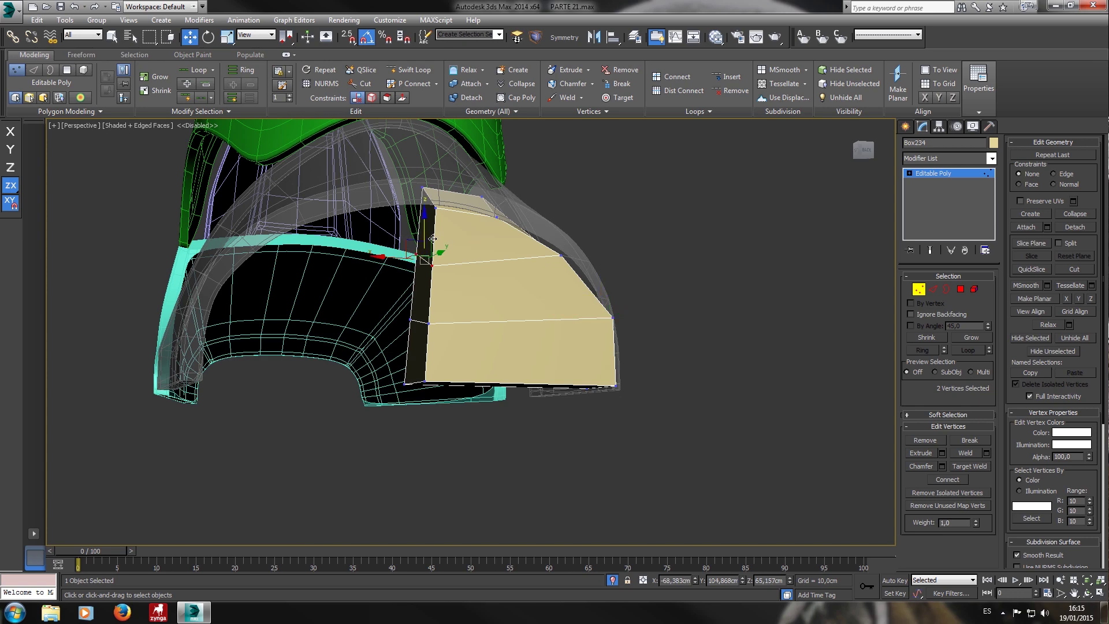
click(372, 97)
alt+middle_drag(377, 216, 452, 223)
drag(429, 236, 436, 221)
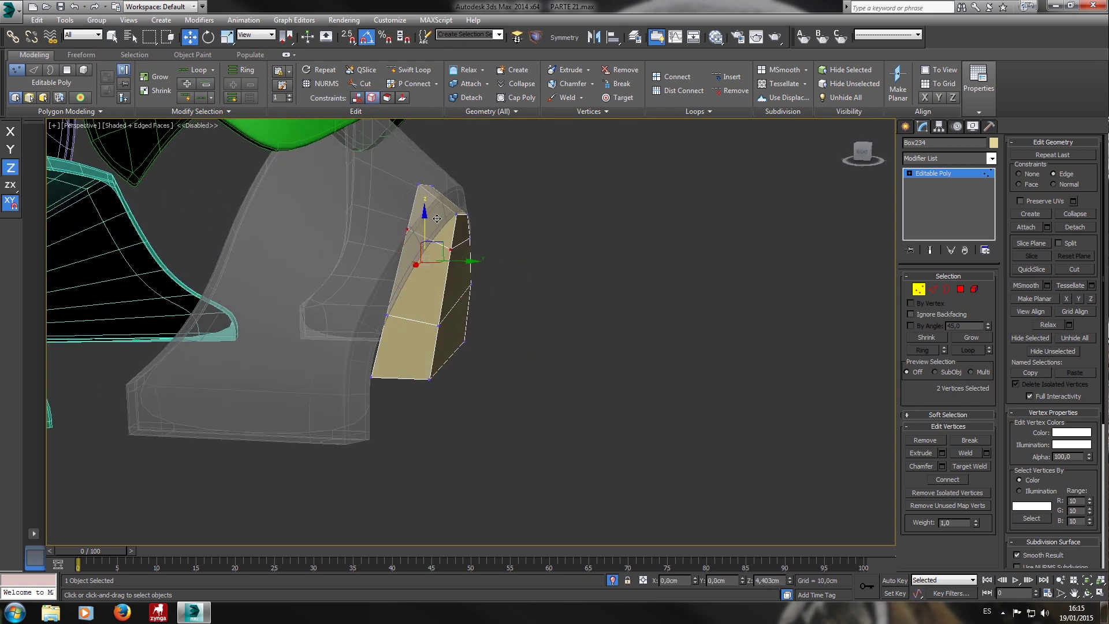
alt+middle_drag(437, 219, 371, 209)
drag(438, 208, 438, 212)
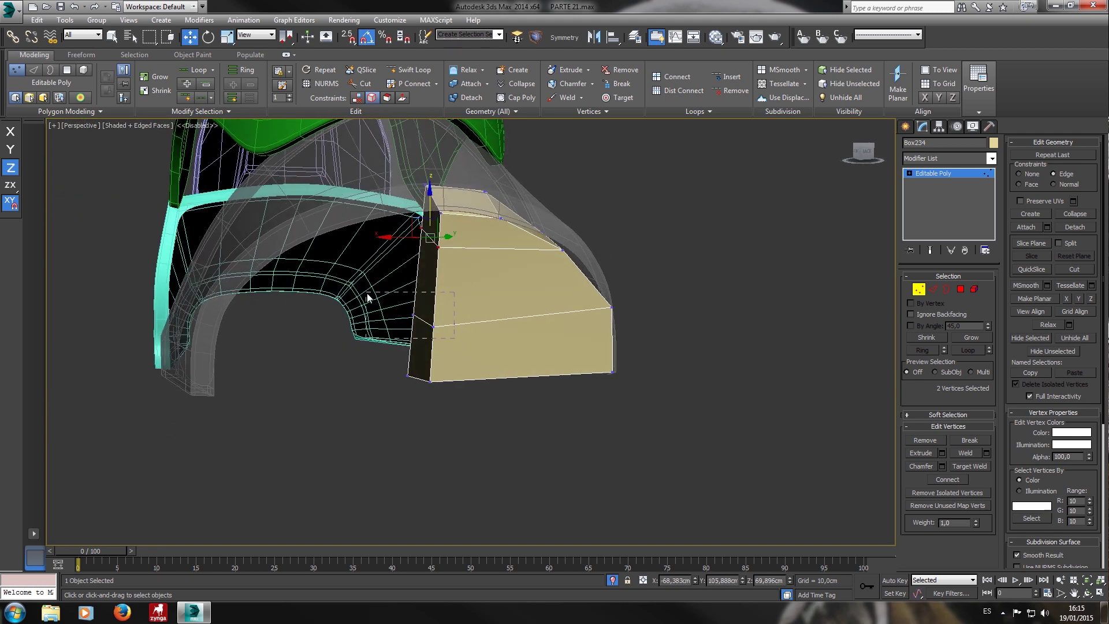
drag(368, 298, 370, 296)
alt+middle_drag(370, 296, 428, 297)
drag(426, 296, 426, 284)
Slide the four vertices of the box's upper horizontal loop down along their edges, then remove the edge constraint.
alt+middle_drag(500, 273, 481, 272)
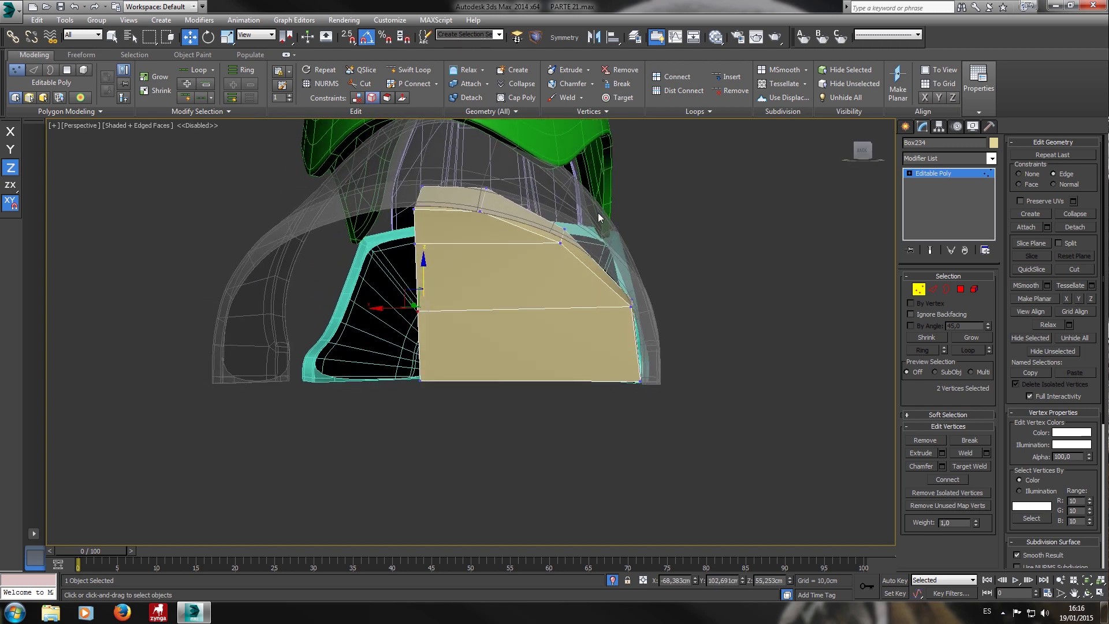
drag(532, 258, 529, 258)
alt+middle_drag(483, 265, 561, 272)
ctrl+drag(529, 250, 509, 225)
alt+middle_drag(518, 229, 600, 200)
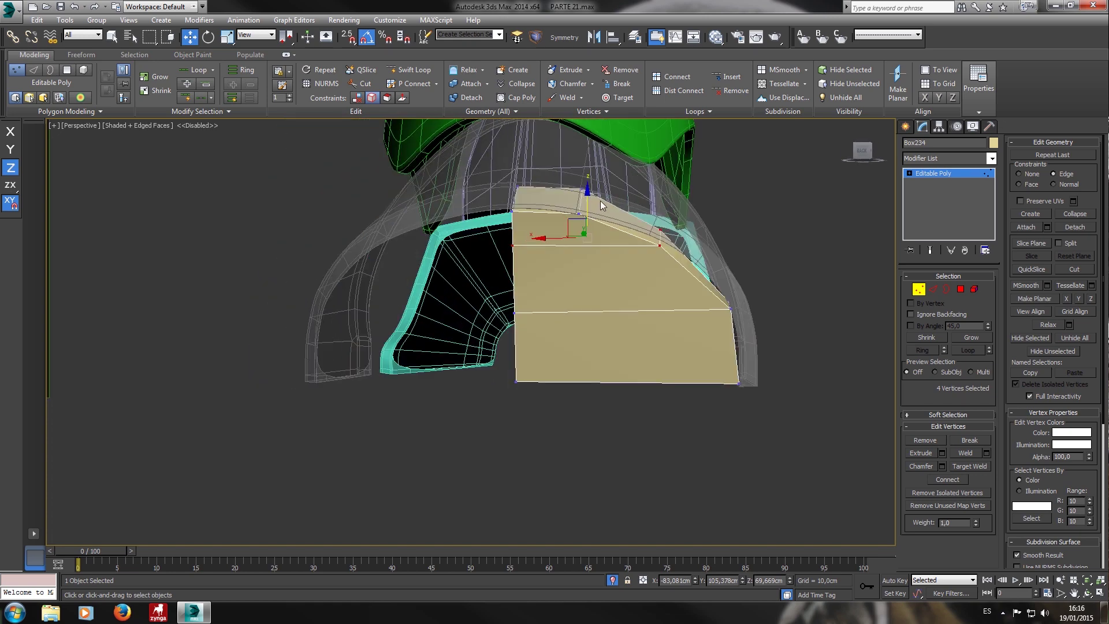
drag(598, 209, 602, 221)
alt+middle_drag(603, 221, 575, 210)
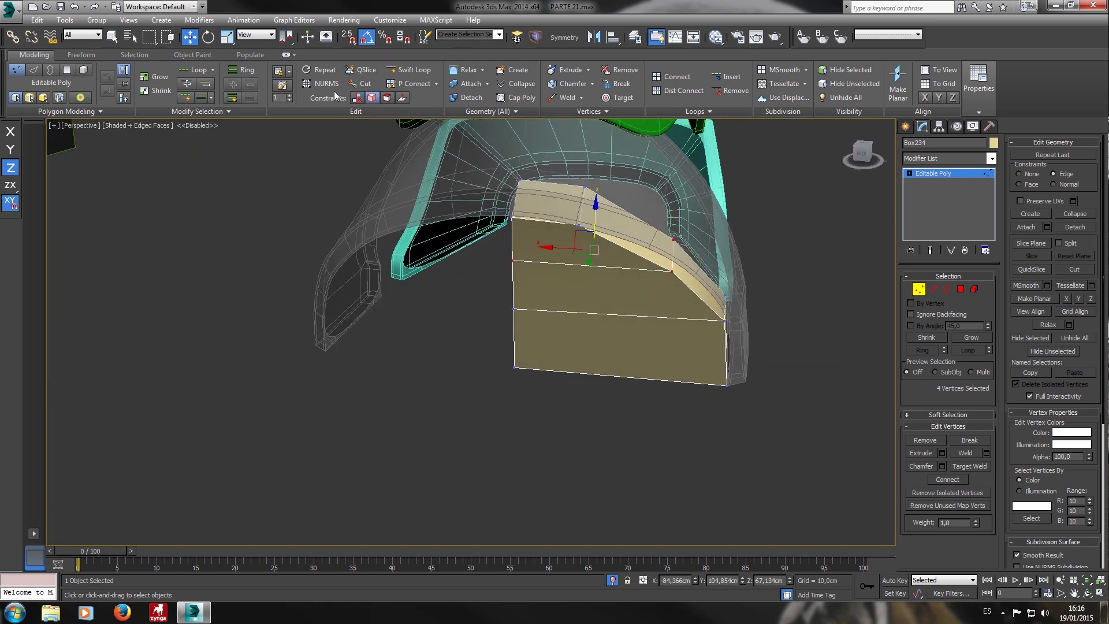
click(358, 98)
Cut two vertical edge lines down the box's rear face and continue them across its underside.
click(364, 83)
mouse_move(583, 231)
alt+middle_down()
mouse_move(614, 248)
mouse_move(588, 241)
alt+middle_up()
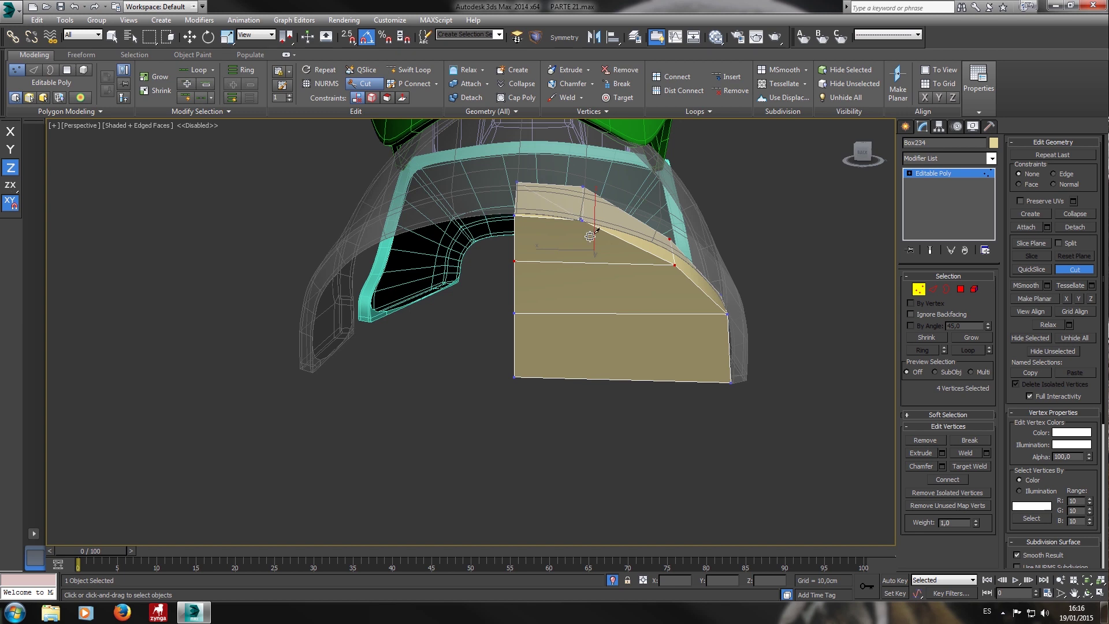
click(589, 384)
click(675, 267)
click(684, 392)
alt+middle_drag(583, 344, 606, 329)
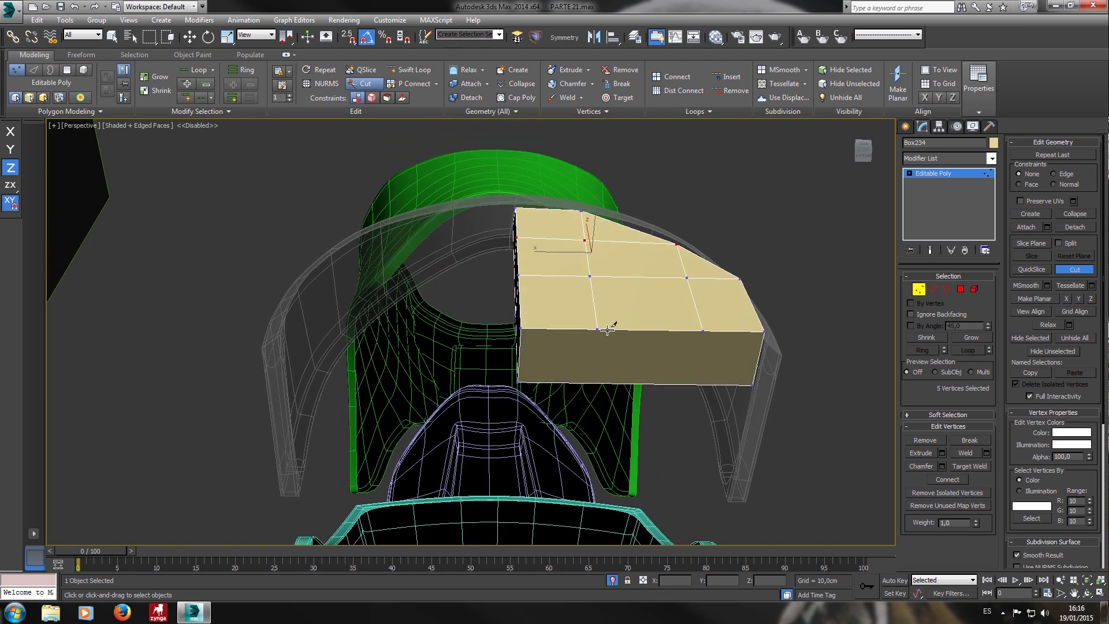
click(598, 330)
click(713, 340)
click(708, 392)
right_click(707, 392)
Continue both cuts up the box's front face to the matching vertices on its curved upper border.
alt+middle_drag(662, 327, 869, 366)
alt+middle_drag(614, 333, 601, 313)
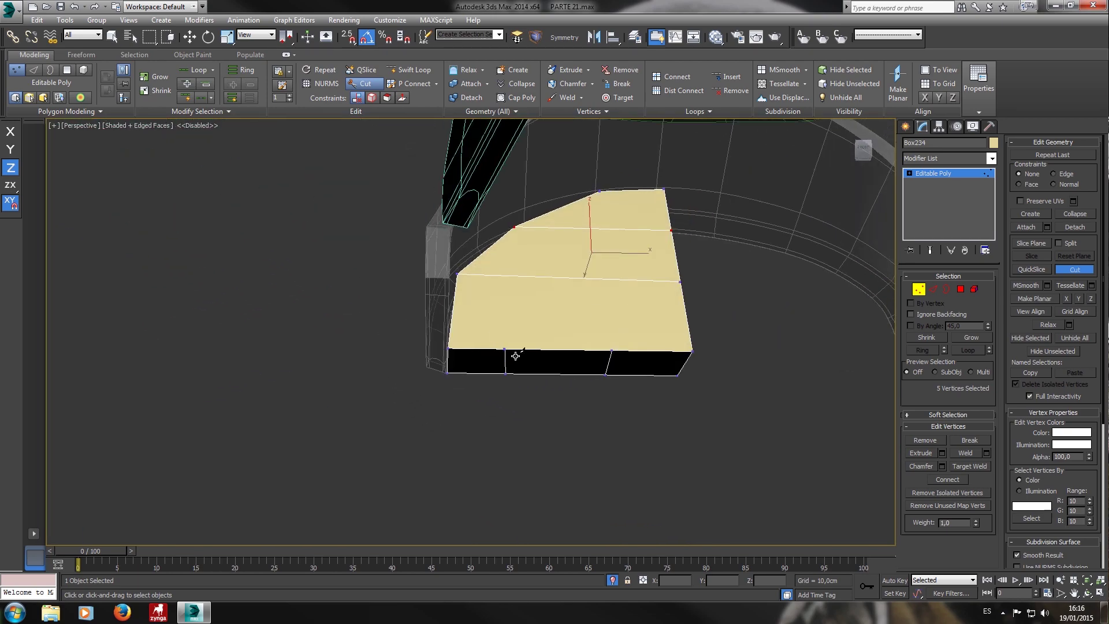
click(506, 349)
click(514, 227)
click(612, 350)
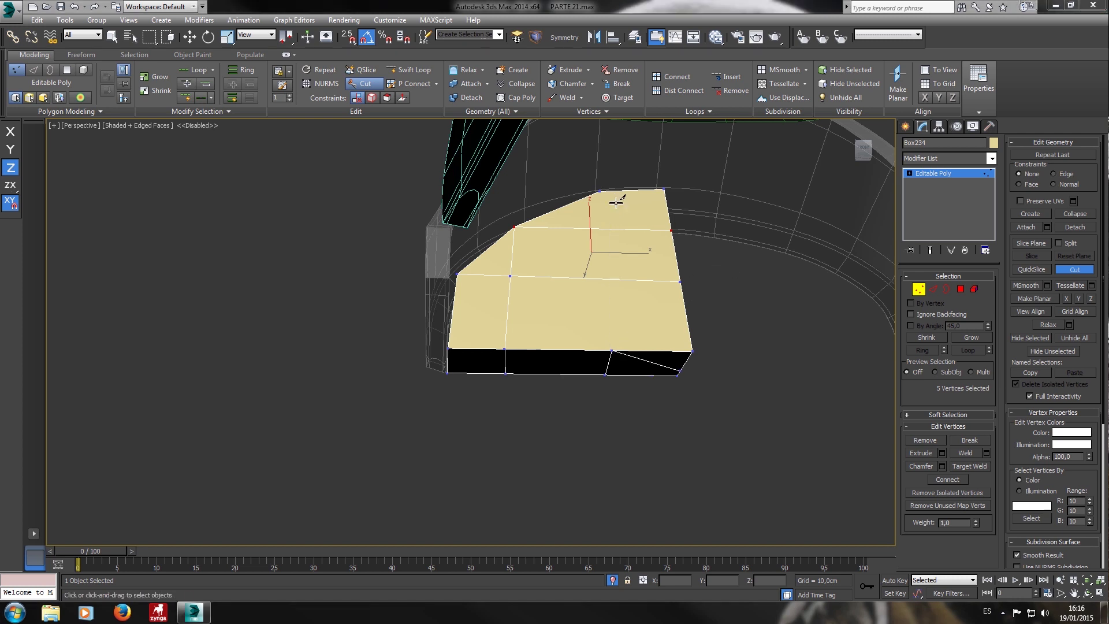
click(599, 191)
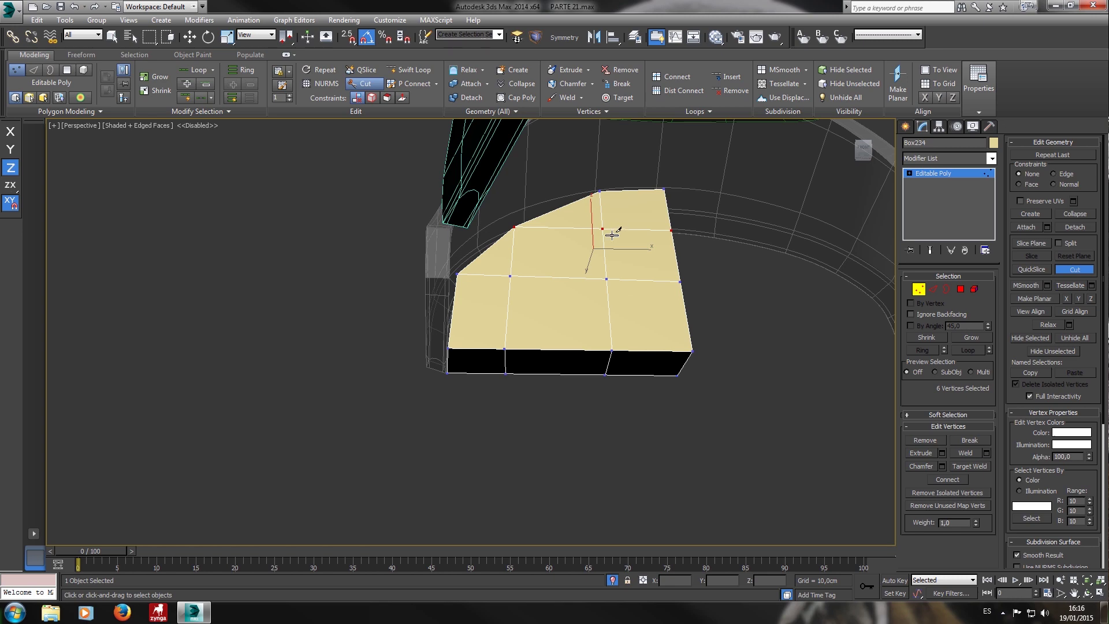
alt+middle_drag(587, 283, 700, 308)
alt+middle_drag(698, 291, 774, 307)
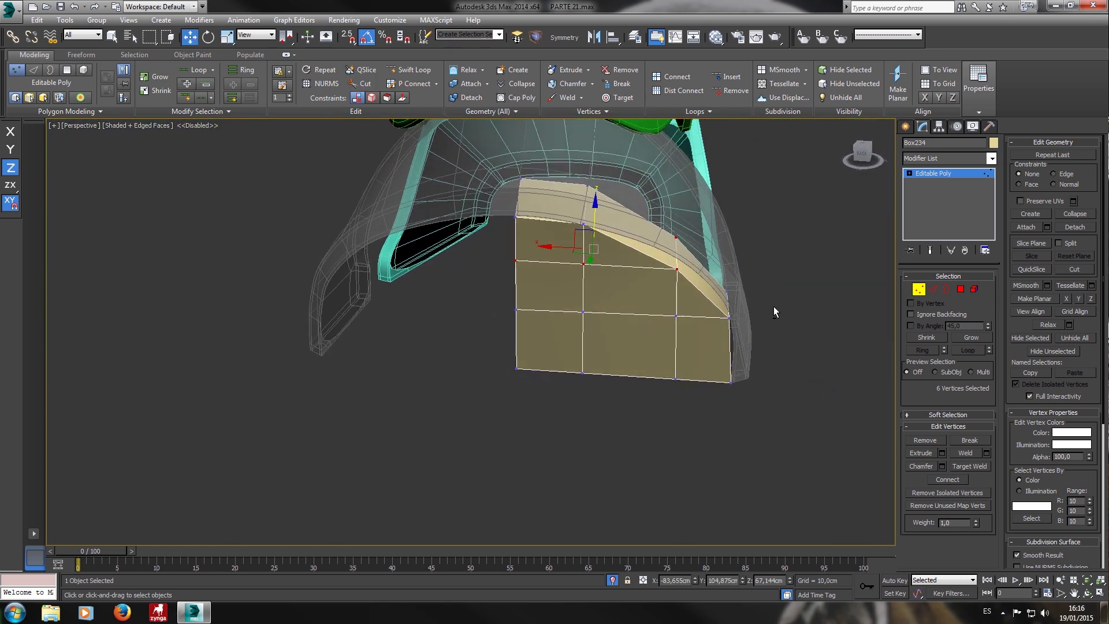
Extrude five rear-face polygons: the three in the middle column and the lower two in the outer column.
click(960, 289)
click(627, 246)
ctrl+click(626, 307)
ctrl+click(629, 345)
ctrl+click(692, 352)
ctrl+click(695, 311)
alt+middle_drag(695, 312, 619, 327)
key(l)
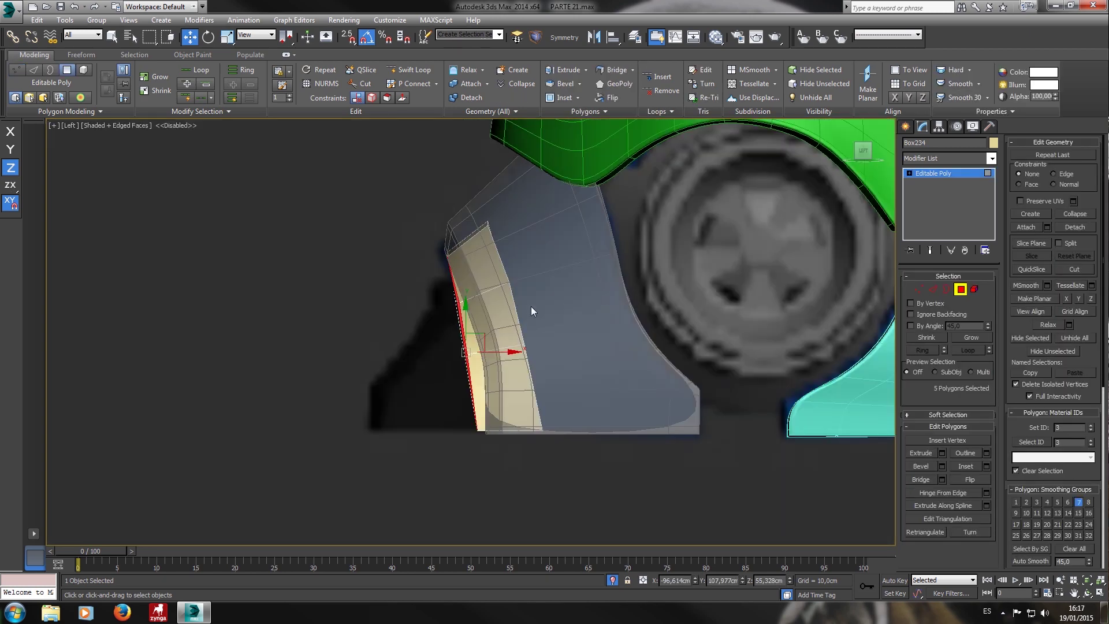
scroll(532, 306, up, 2)
right_click(562, 303)
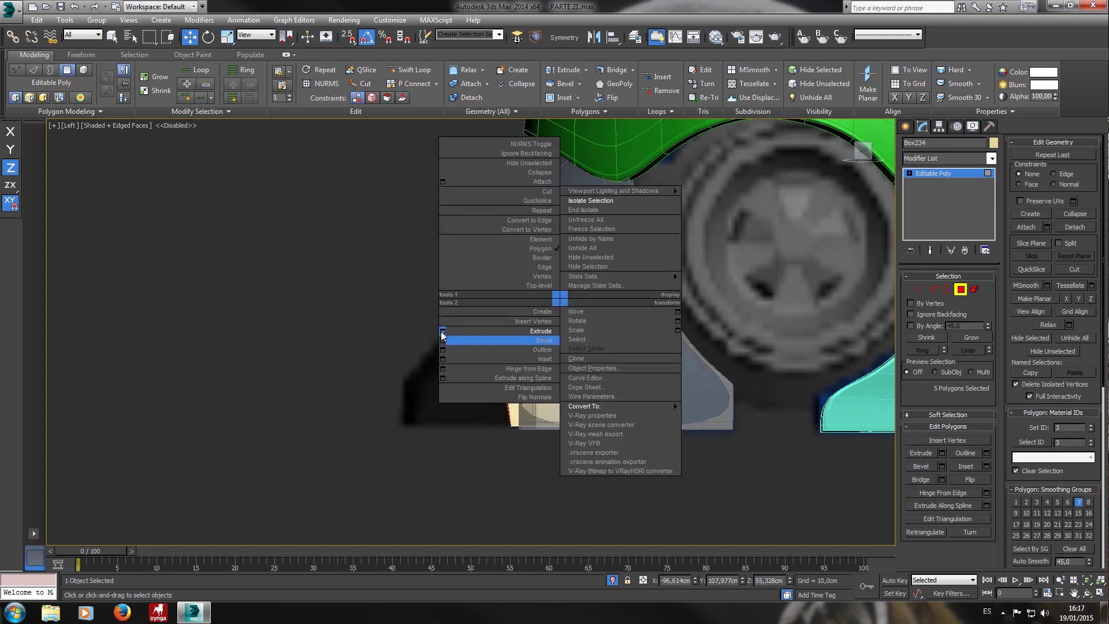
click(451, 338)
click(479, 356)
click(477, 373)
Scale down the extruded polygons so the protrusion tapers toward the back of the heel.
middle_drag(468, 357, 508, 329)
key(r)
drag(502, 342, 491, 421)
key(w)
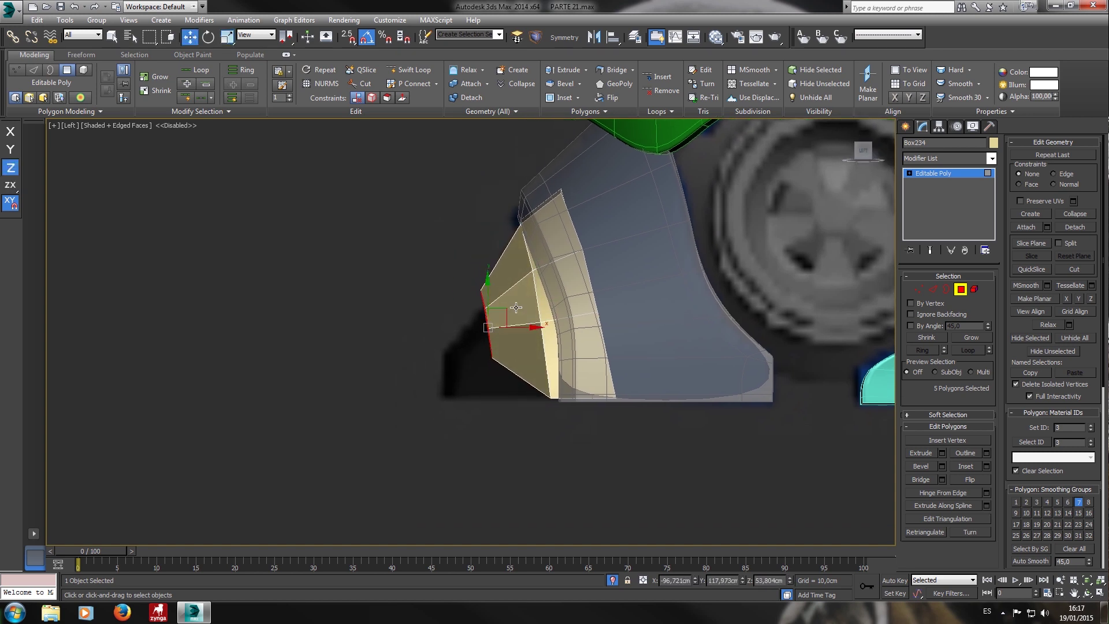
Move the extruded end polygons back and down toward the reference heel's rear edge in the left view.
click(508, 326)
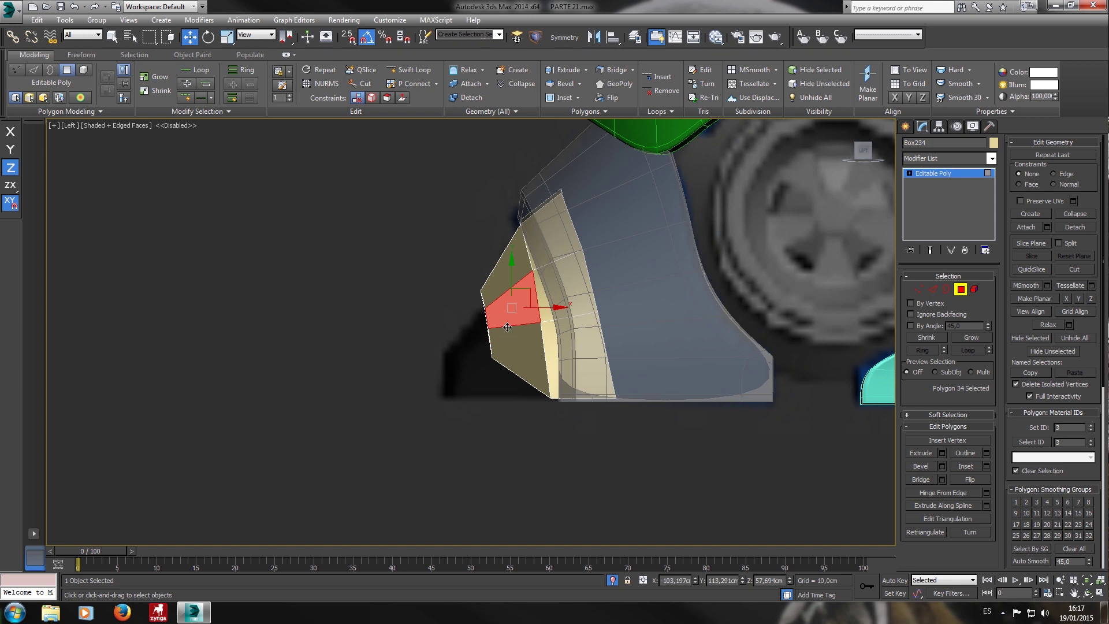
key(ctrl+z)
drag(508, 319, 467, 358)
Reposition the end face's vertices in see-through display so its lower rows follow the reference heel's back and ground lines.
click(918, 289)
middle_drag(478, 303, 600, 282)
scroll(582, 331, up, 2)
key(alt+x)
middle_drag(584, 360, 531, 334)
mouse_move(538, 346)
mouse_down()
mouse_move(488, 323)
mouse_move(515, 314)
mouse_move(522, 343)
mouse_up()
scroll(535, 337, up, 3)
drag(565, 296, 534, 289)
click(480, 262)
drag(508, 251, 523, 298)
drag(553, 380, 423, 332)
drag(545, 359, 546, 358)
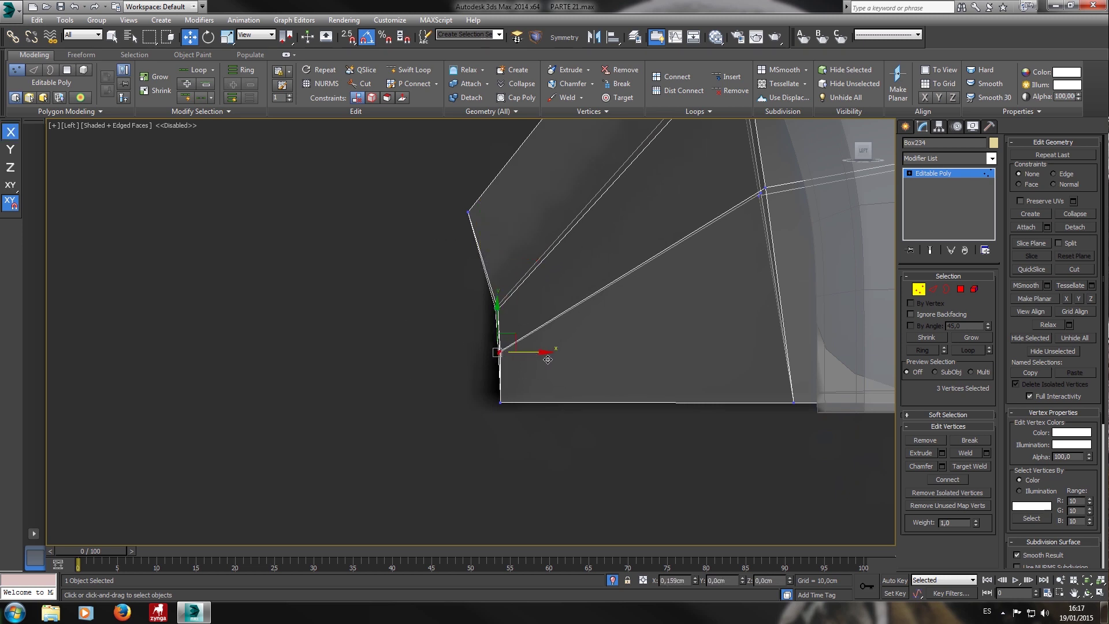
Lower the end face's top vertex onto the heel's back line and fine-adjust all nine end vertices along X.
click(468, 212)
drag(496, 210, 520, 262)
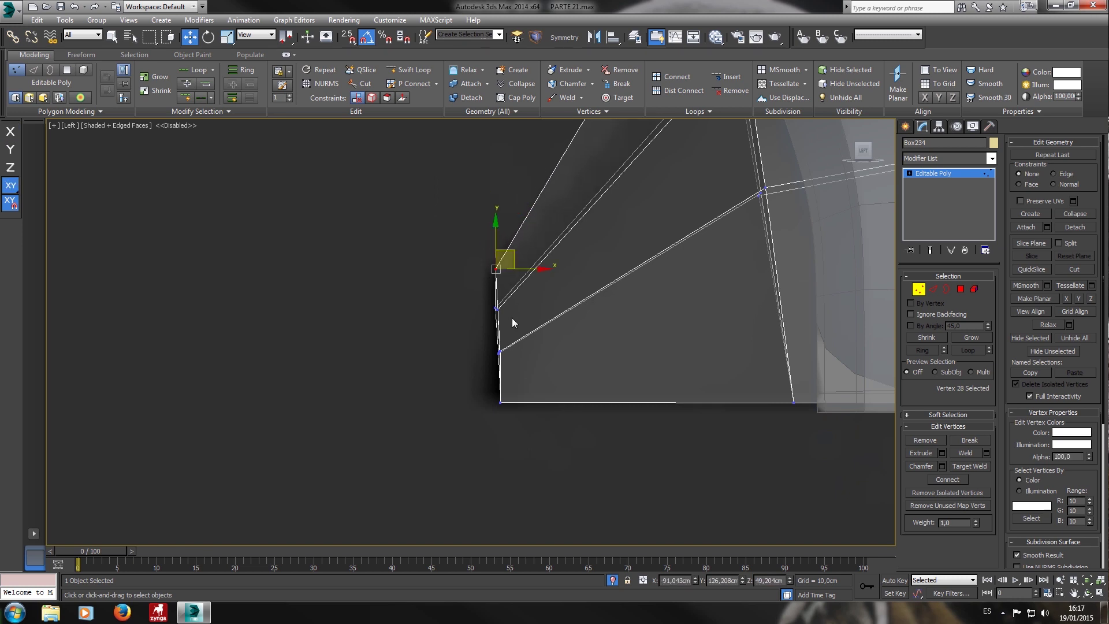
drag(459, 330, 458, 293)
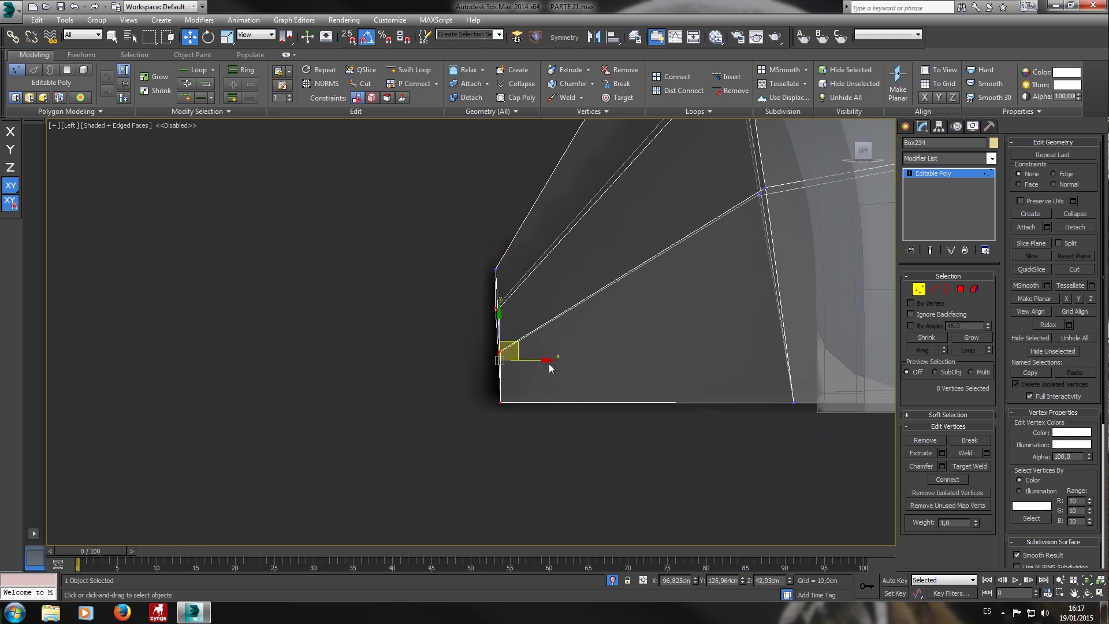
drag(545, 441, 468, 252)
drag(552, 355, 549, 360)
Examine the reshaped heel protrusion in the perspective view, with see-through display turned off.
key(p)
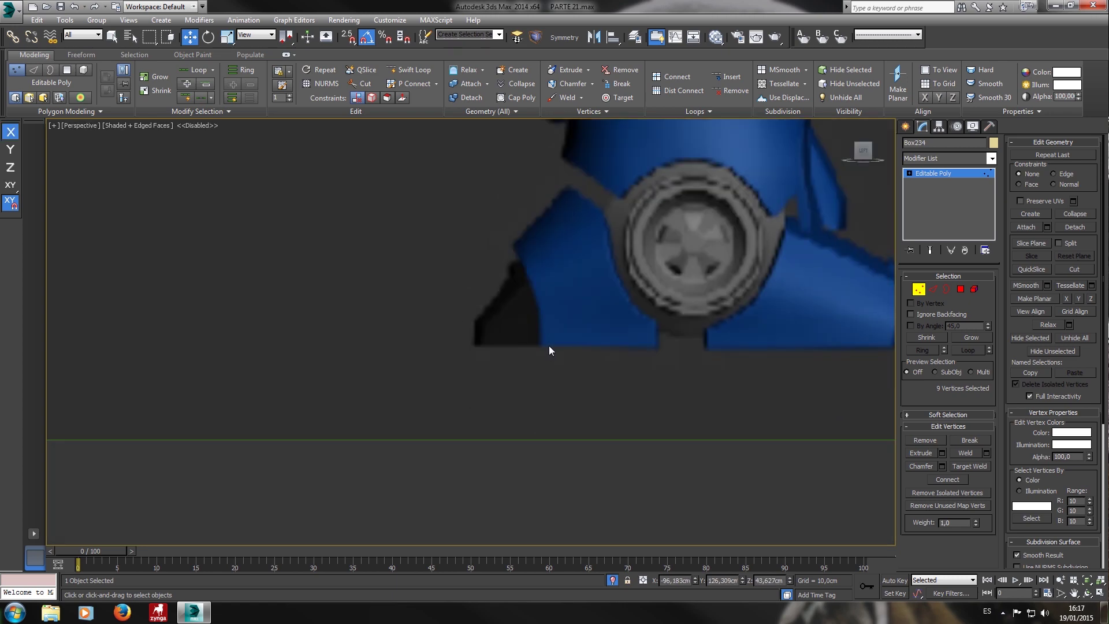
scroll(552, 345, down, 5)
alt+middle_drag(553, 347, 688, 375)
key(F3)
key(F3)
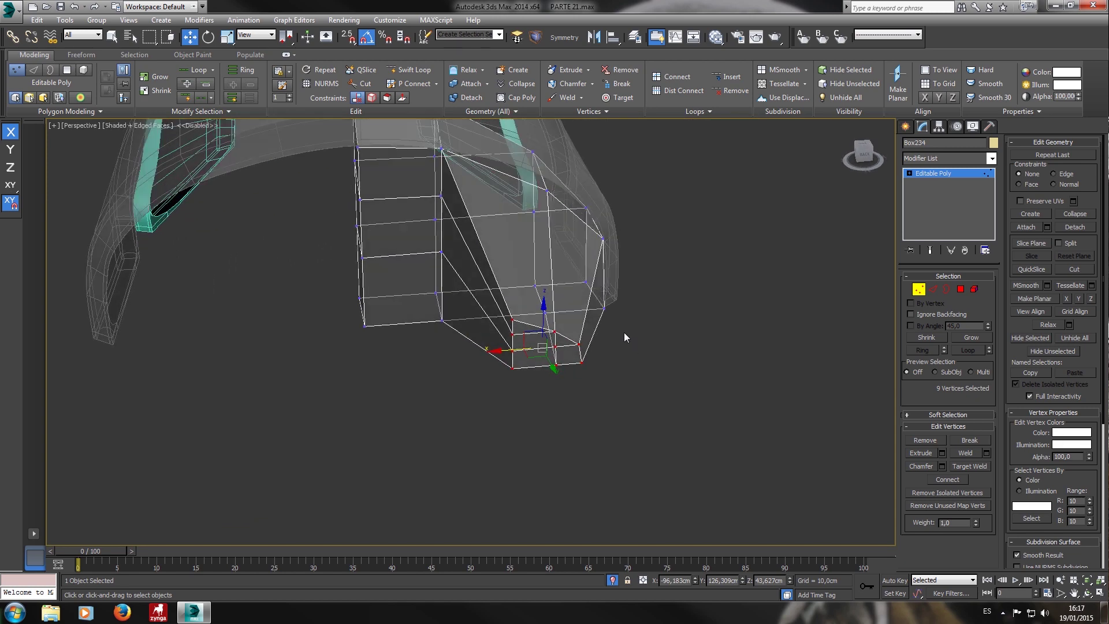
key(alt+x)
mouse_move(616, 325)
alt+middle_down()
mouse_move(586, 347)
mouse_move(559, 338)
alt+middle_up()
scroll(559, 342, down, 3)
alt+middle_drag(502, 293, 894, 305)
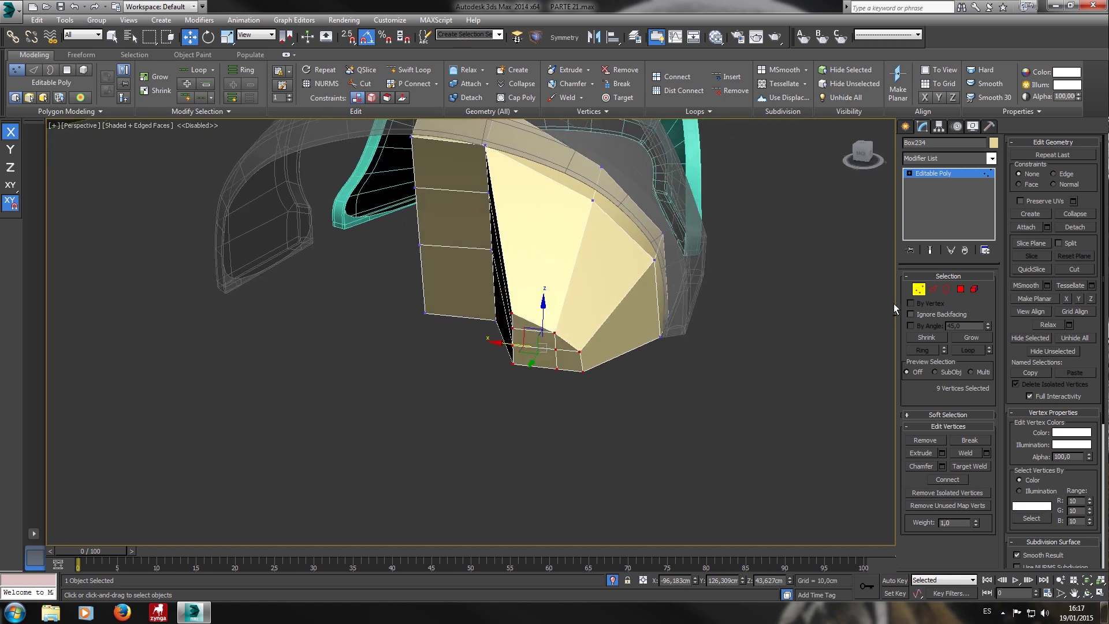
Select the protrusion's upper, side and end-face border edges and extend the selection along their edge loops.
click(934, 290)
mouse_move(583, 324)
alt+middle_down()
mouse_move(577, 347)
mouse_move(577, 290)
mouse_move(564, 327)
alt+middle_up()
click(563, 346)
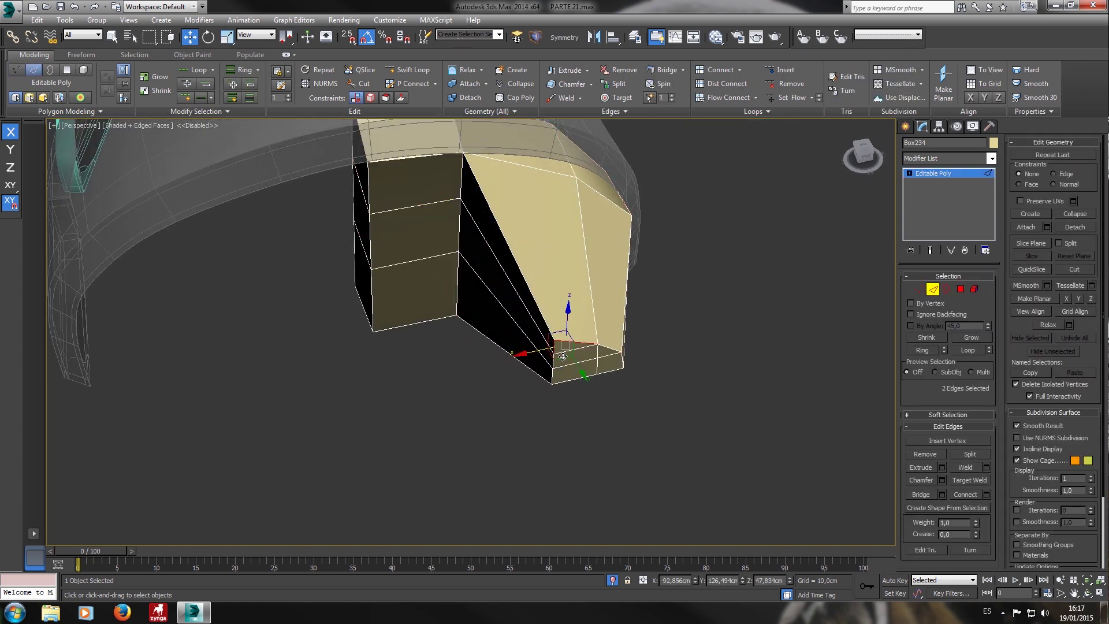
ctrl+click(540, 317)
key(F3)
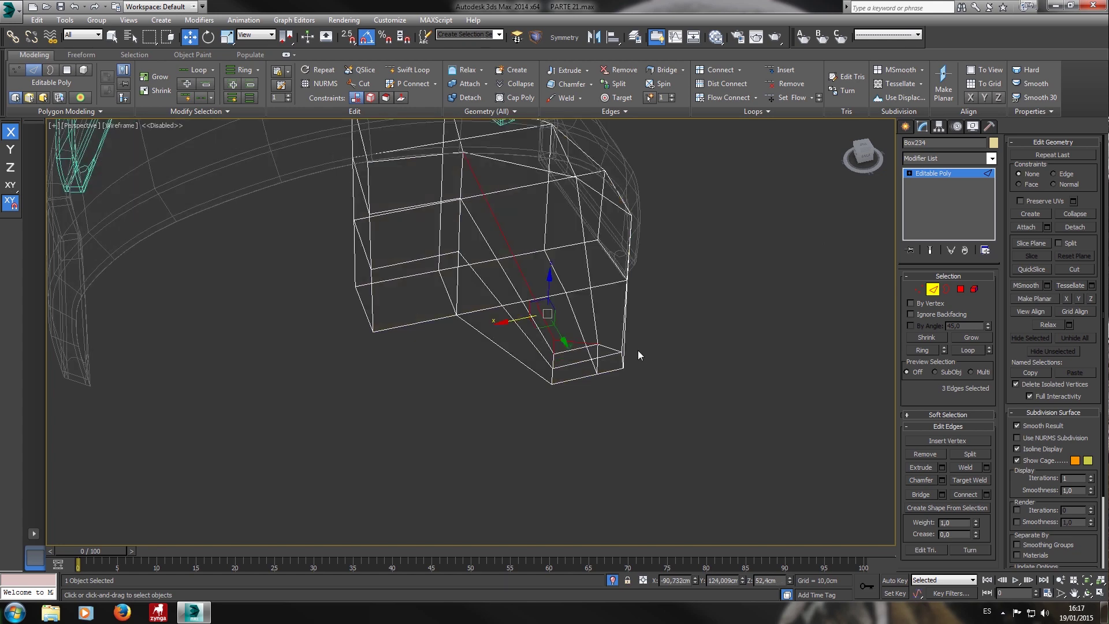
scroll(581, 323, up, 4)
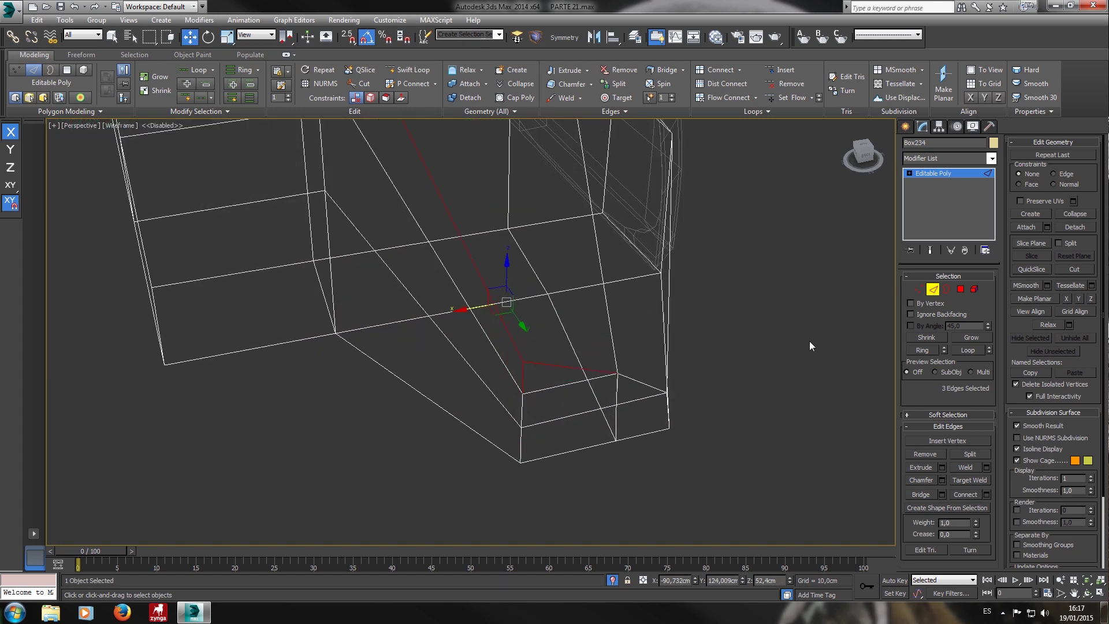
click(966, 350)
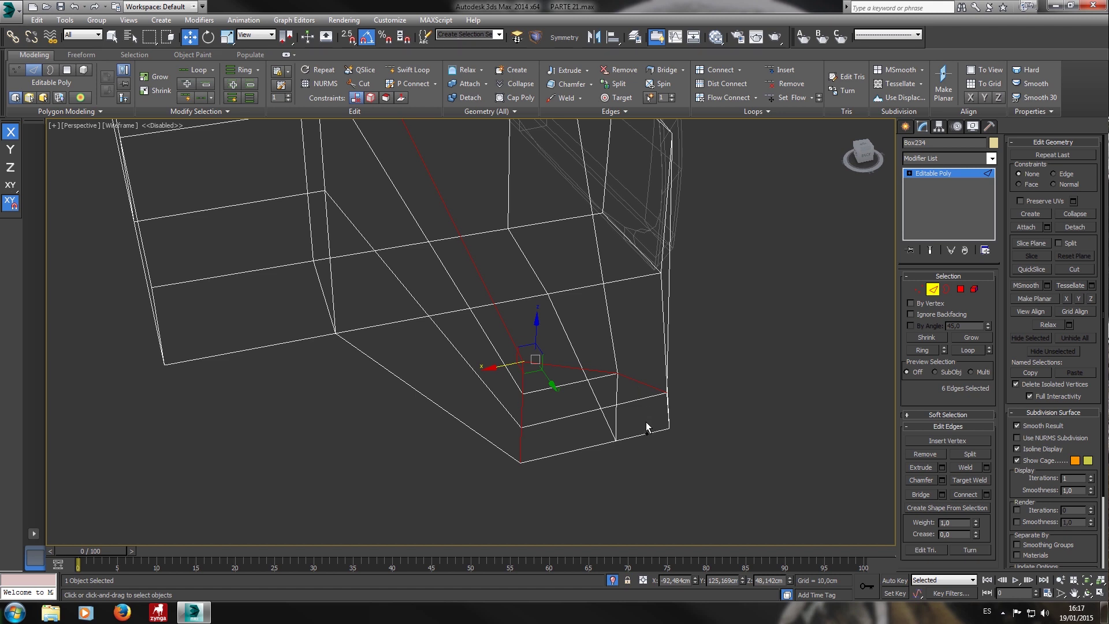
alt+middle_drag(644, 426, 618, 434)
ctrl+drag(563, 471, 458, 446)
ctrl+drag(678, 473, 665, 453)
ctrl+click(709, 345)
click(966, 352)
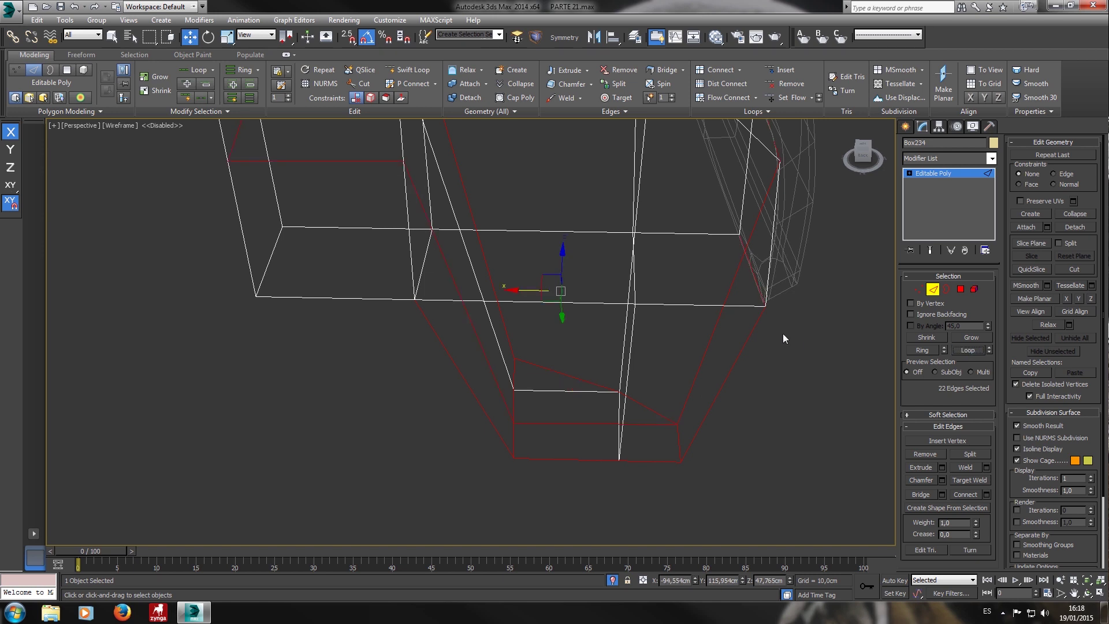
Remove the surplus loop edges crossing the end face and the box's flat faces from the selection.
alt+click(651, 425)
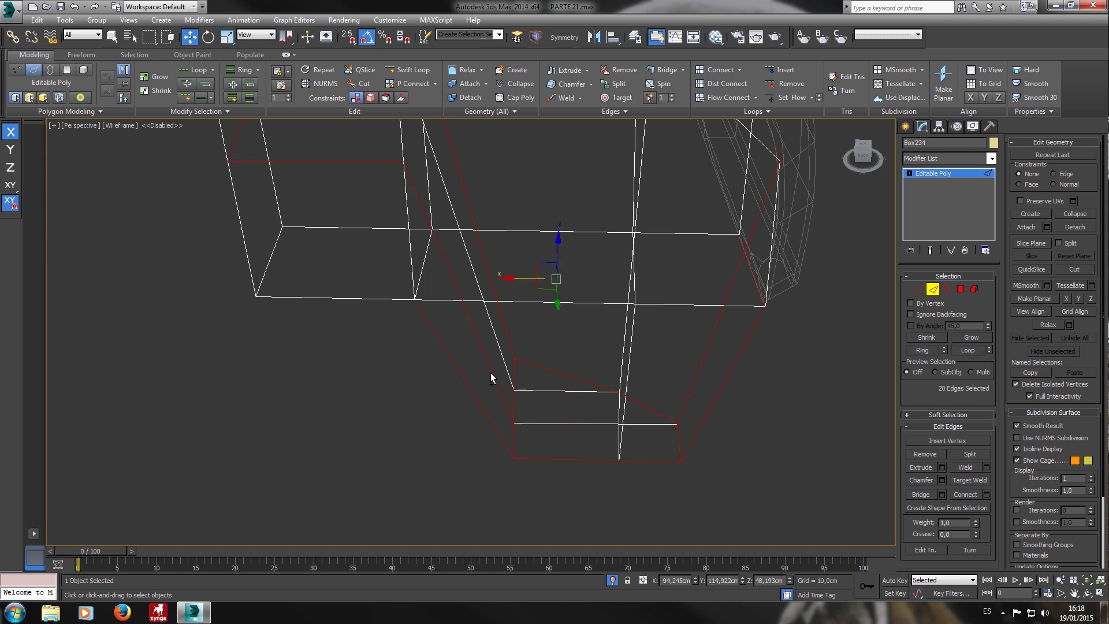
alt+click(388, 160)
middle_drag(388, 158, 448, 266)
alt+drag(380, 340, 272, 165)
alt+click(653, 188)
alt+middle_drag(653, 186, 712, 229)
middle_drag(712, 229, 552, 201)
alt+click(731, 235)
alt+middle_drag(758, 238, 627, 210)
Add the edges outlining the box's outer and inner sides and their bottom corners to the selection.
ctrl+drag(822, 439, 725, 338)
alt+middle_drag(589, 390, 646, 406)
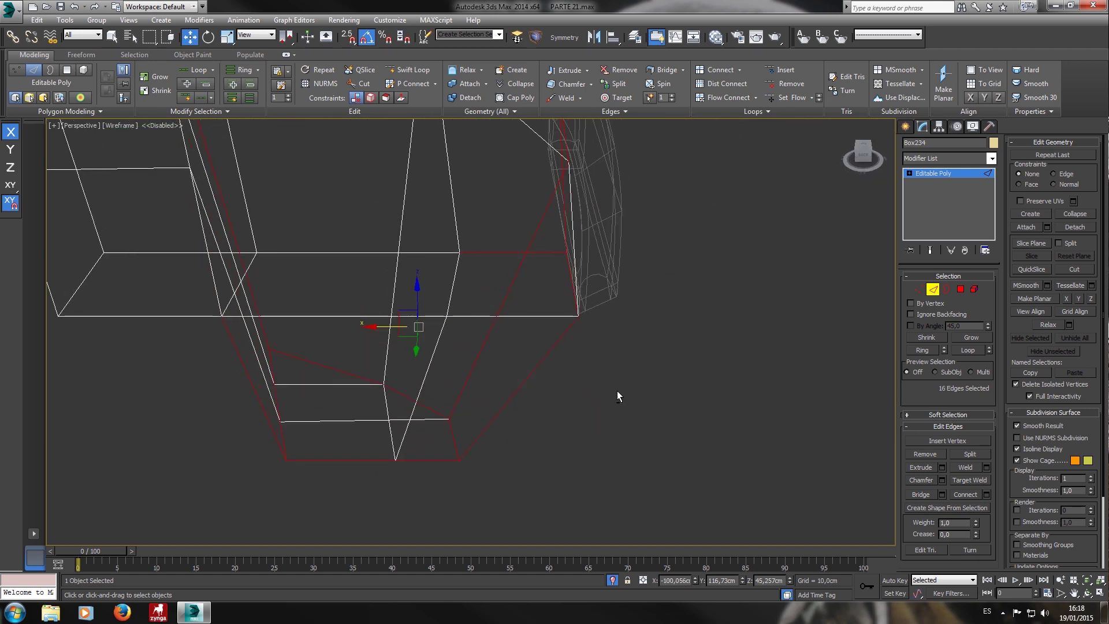
ctrl+click(549, 319)
alt+middle_drag(574, 341, 625, 283)
ctrl+drag(594, 223, 621, 255)
alt+middle_drag(621, 256, 668, 245)
ctrl+drag(646, 195, 643, 197)
alt+middle_drag(643, 197, 543, 208)
ctrl+drag(526, 270, 520, 308)
ctrl+drag(340, 239, 384, 303)
alt+middle_drag(385, 303, 389, 327)
ctrl+drag(389, 327, 347, 301)
ctrl+drag(401, 514, 348, 433)
alt+middle_drag(406, 484, 510, 466)
Add the two middle bottom edges and the vertical corner between the rear face and the protrusion's inner side to the selection.
scroll(511, 469, up, 3)
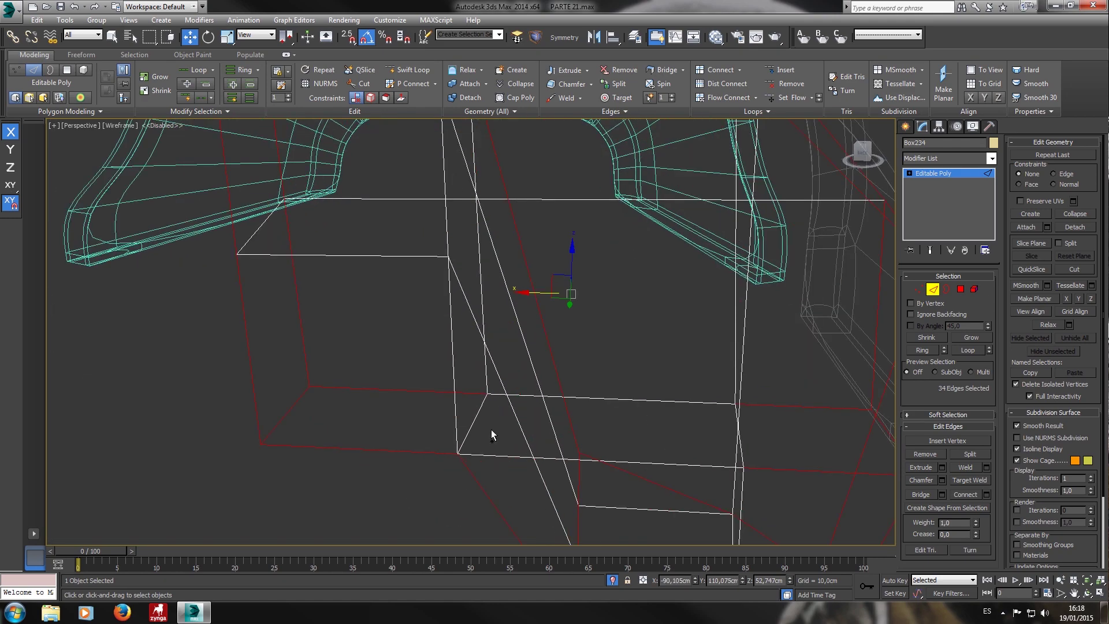
ctrl+click(656, 403)
ctrl+click(650, 465)
alt+middle_drag(650, 465, 532, 416)
ctrl+click(544, 425)
ctrl+click(555, 368)
ctrl+click(576, 262)
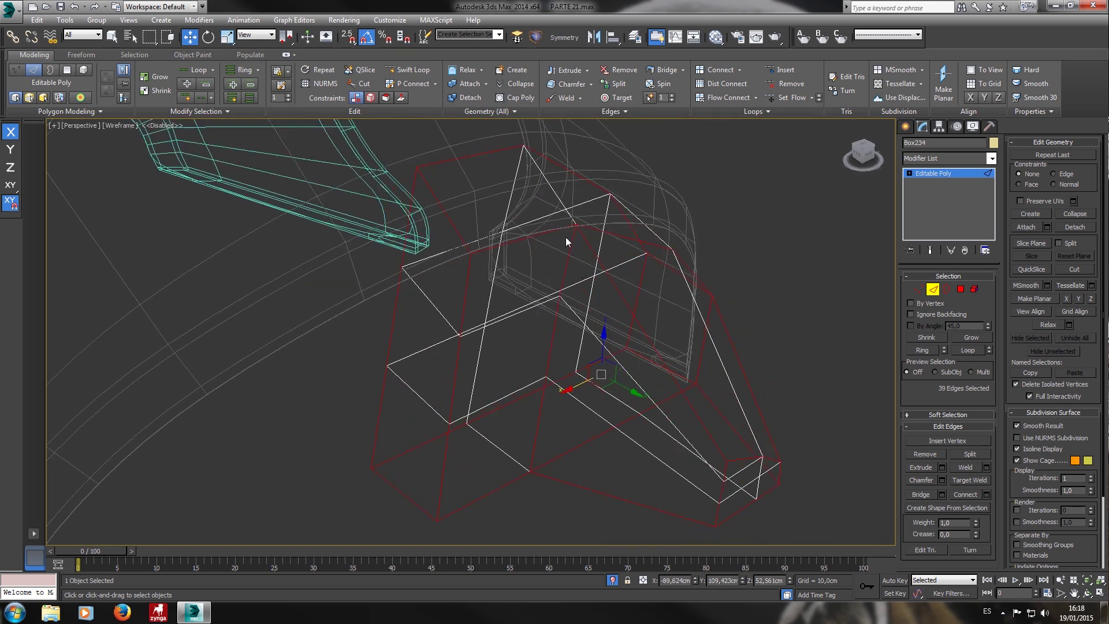
Chamfer the selected border edges by 0,15 cm.
key(F3)
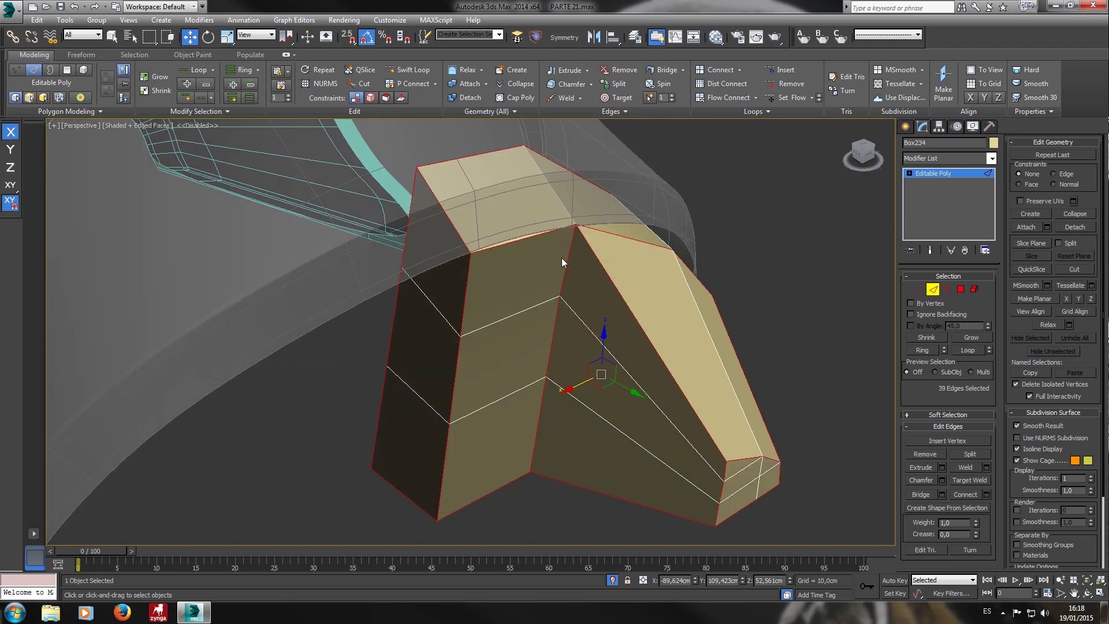
alt+middle_drag(595, 285, 687, 322)
right_click(686, 322)
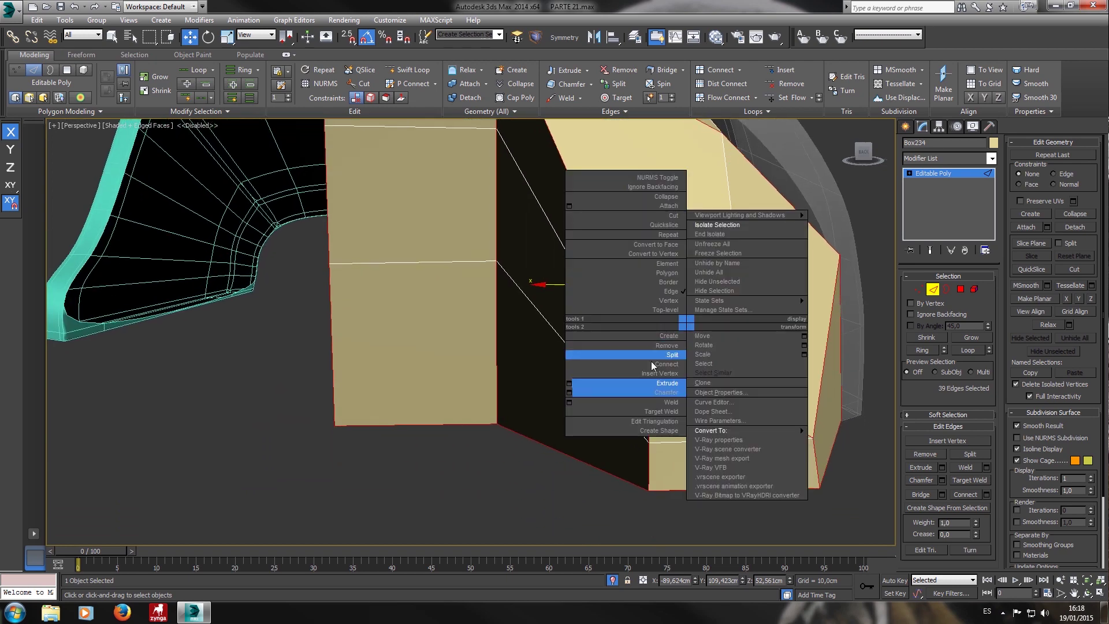
click(570, 393)
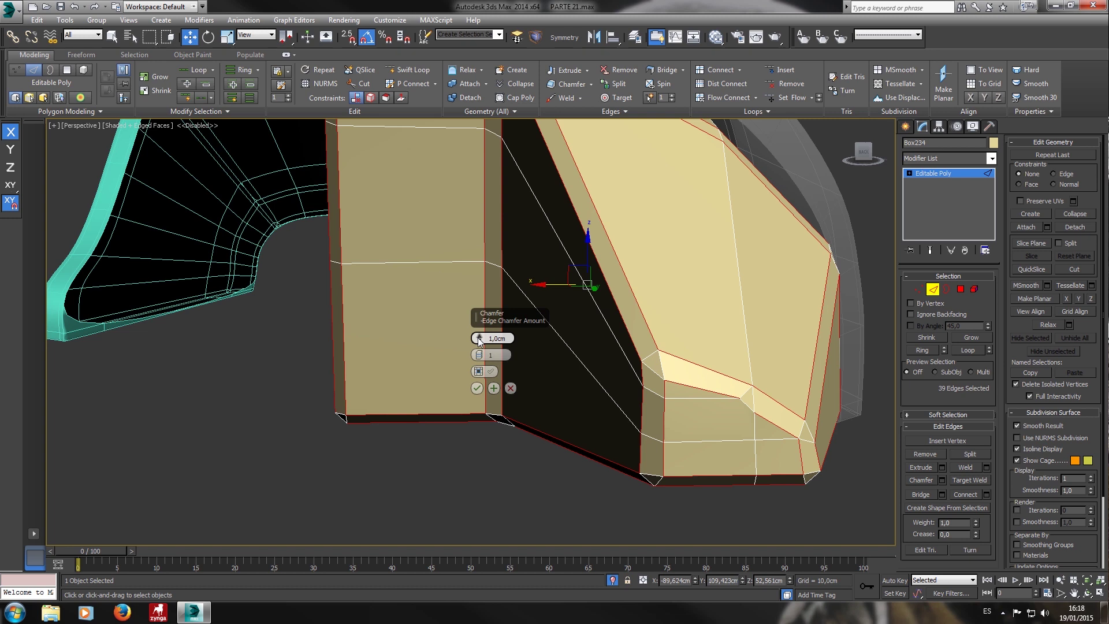
double_click(511, 343)
text(0,15)
key(Return)
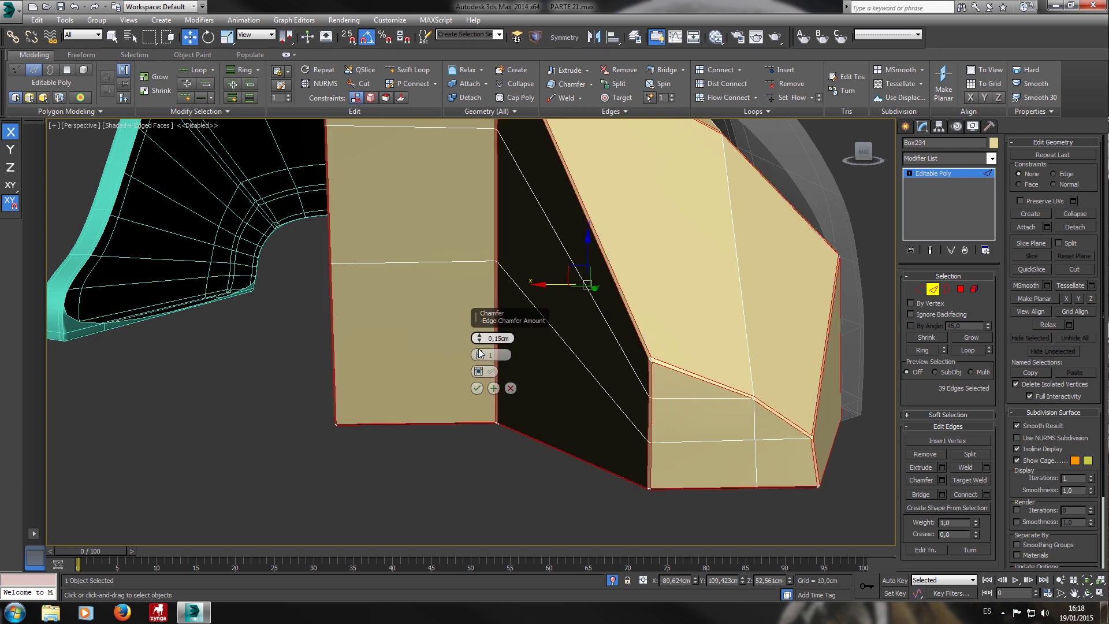
click(477, 389)
Target-weld the surplus chamfer vertices at the middle corner of the end face's upper border.
middle_drag(679, 412, 648, 389)
click(920, 290)
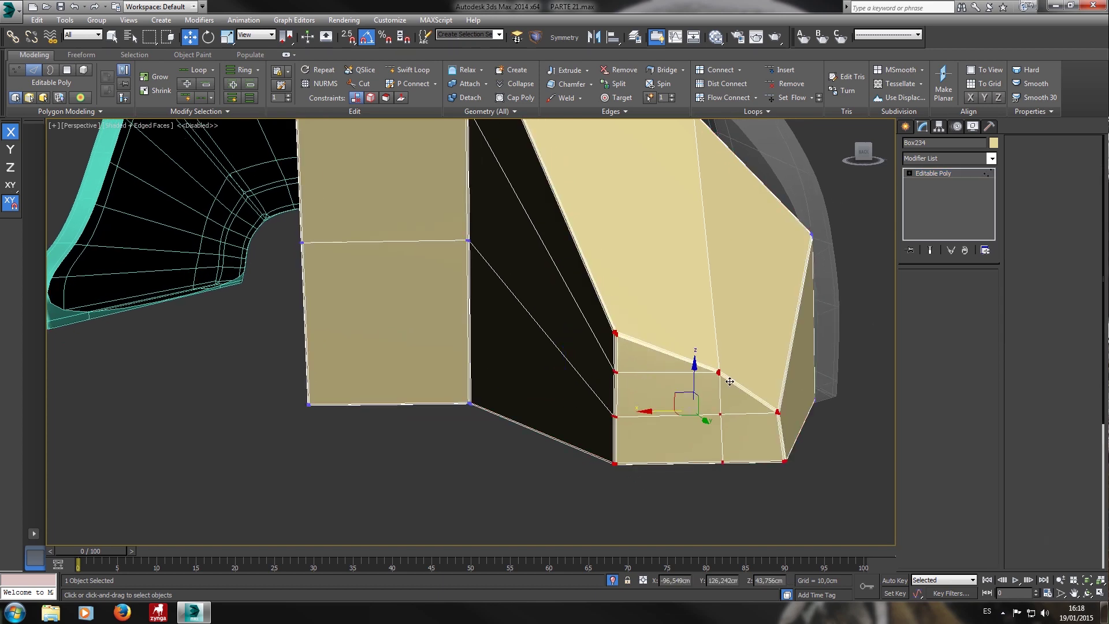
click(719, 375)
key(z)
alt+middle_drag(730, 382, 484, 379)
click(616, 99)
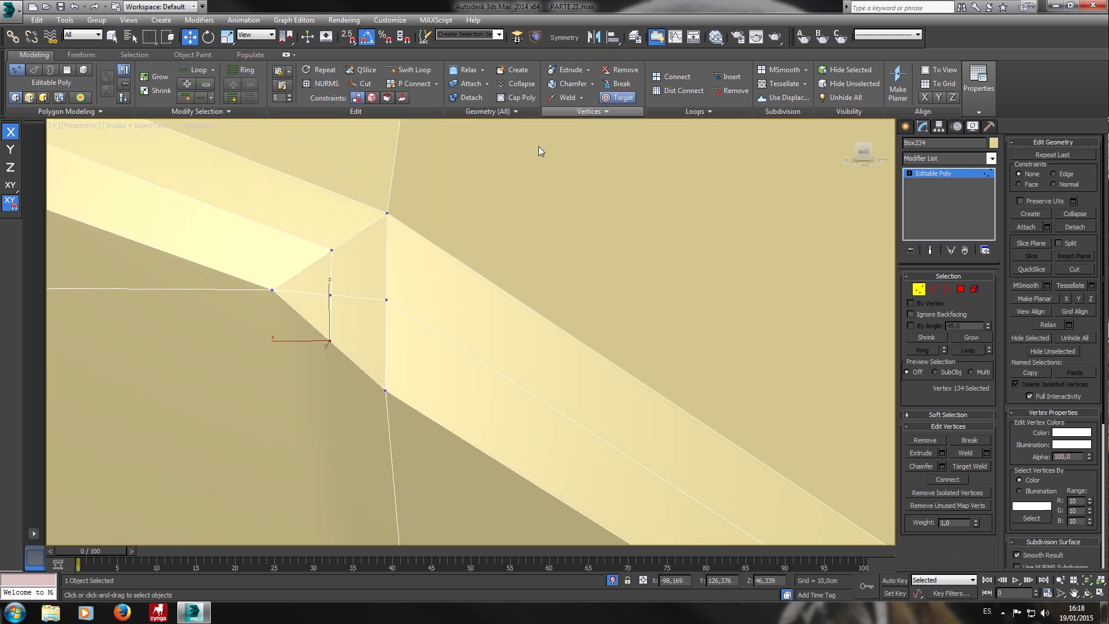
click(329, 296)
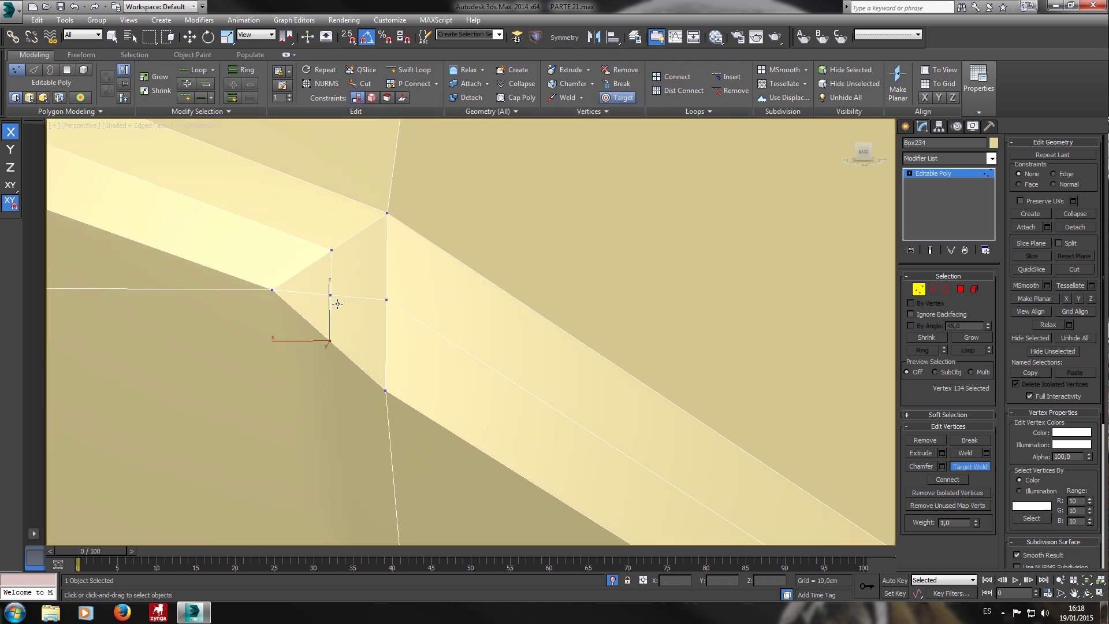
click(393, 306)
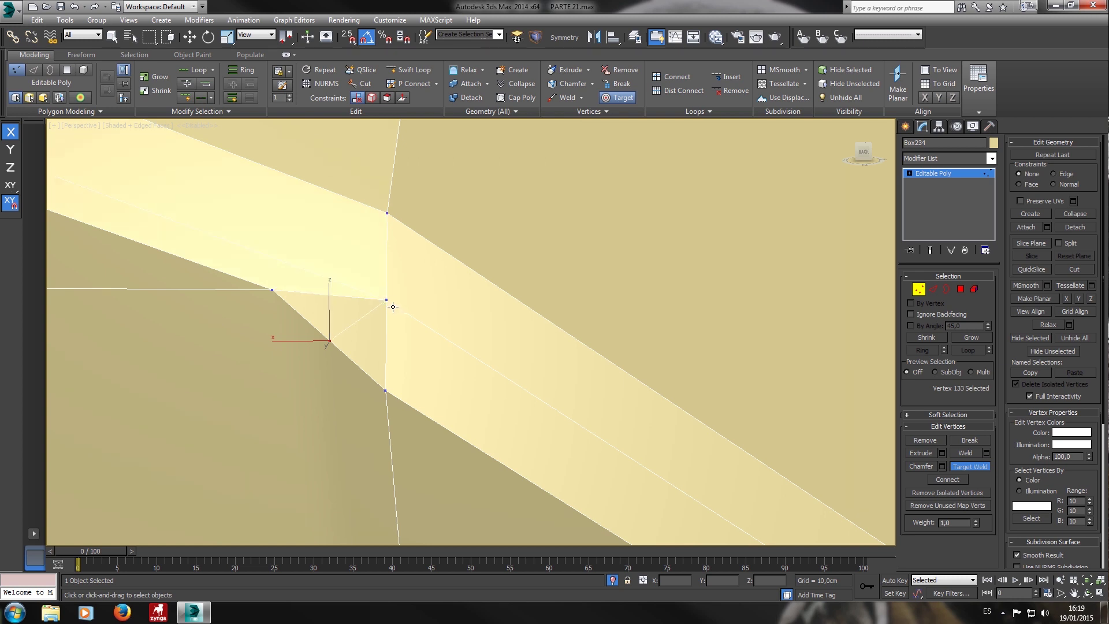
click(330, 344)
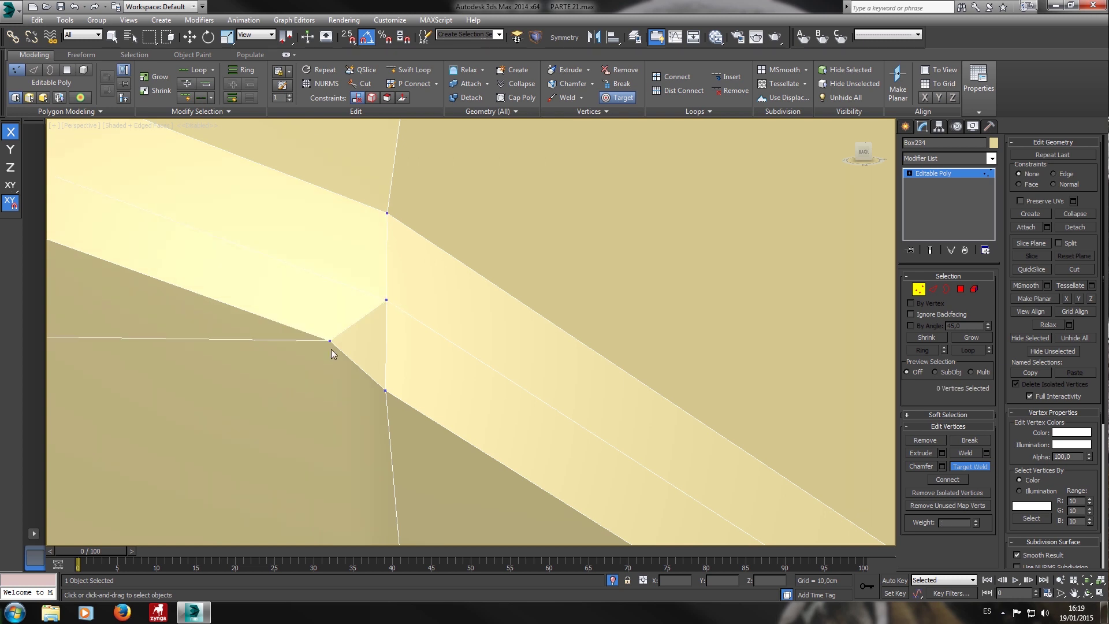
click(384, 391)
key(w)
click(386, 392)
alt+middle_drag(394, 399, 449, 416)
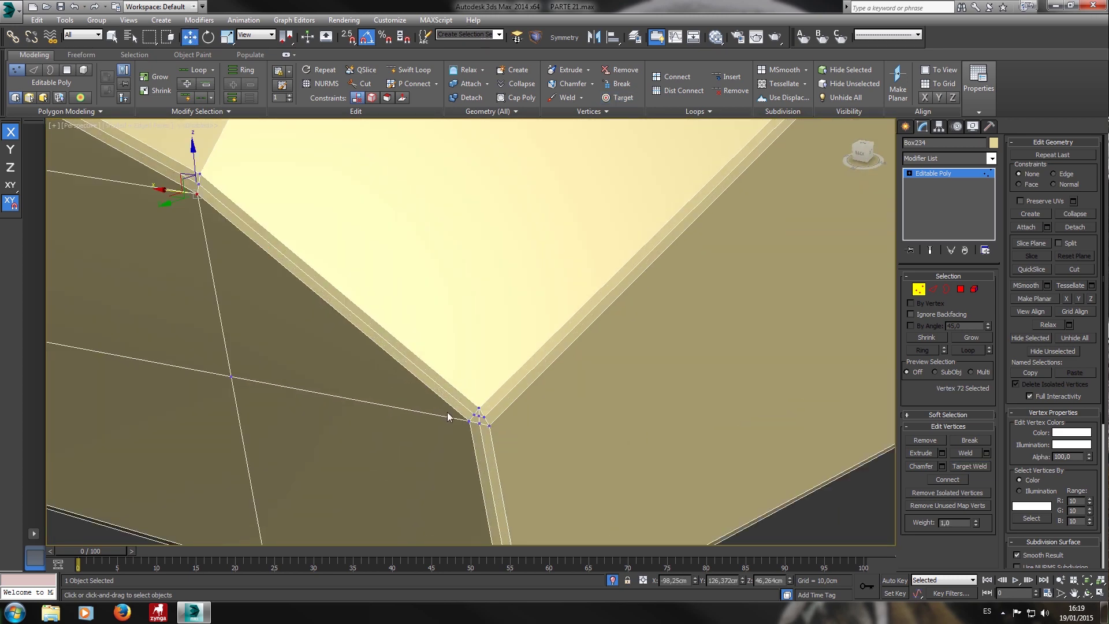
Examine the chamfered corners around the rest of the heel piece for surplus vertices.
scroll(447, 411, up, 2)
scroll(514, 432, down, 5)
alt+middle_drag(514, 432, 606, 418)
middle_drag(306, 390, 767, 324)
scroll(329, 413, up, 4)
middle_drag(229, 452, 407, 490)
scroll(384, 397, down, 6)
scroll(454, 306, up, 4)
alt+middle_drag(455, 307, 448, 463)
middle_drag(428, 329, 471, 542)
middle_drag(470, 309, 470, 471)
scroll(429, 300, up, 2)
drag(465, 247, 417, 294)
alt+middle_drag(417, 295, 583, 266)
scroll(399, 350, down, 5)
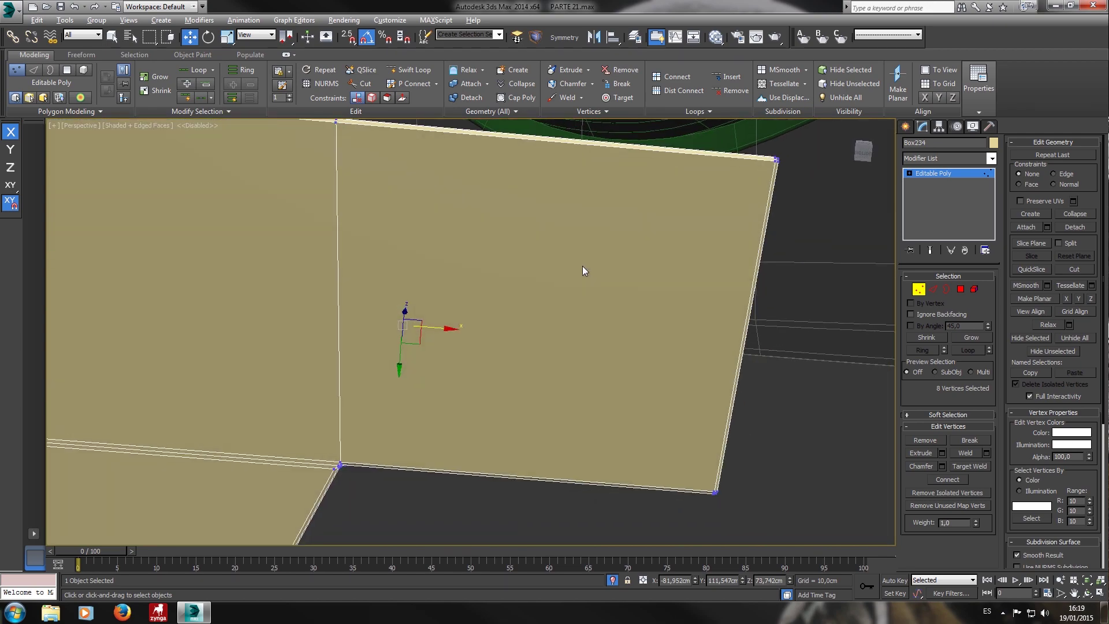
Leave vertex editing and center the heel piece's pivot on the object.
click(920, 291)
alt+middle_drag(803, 255, 659, 342)
scroll(499, 357, down, 7)
scroll(498, 357, down, 3)
click(939, 127)
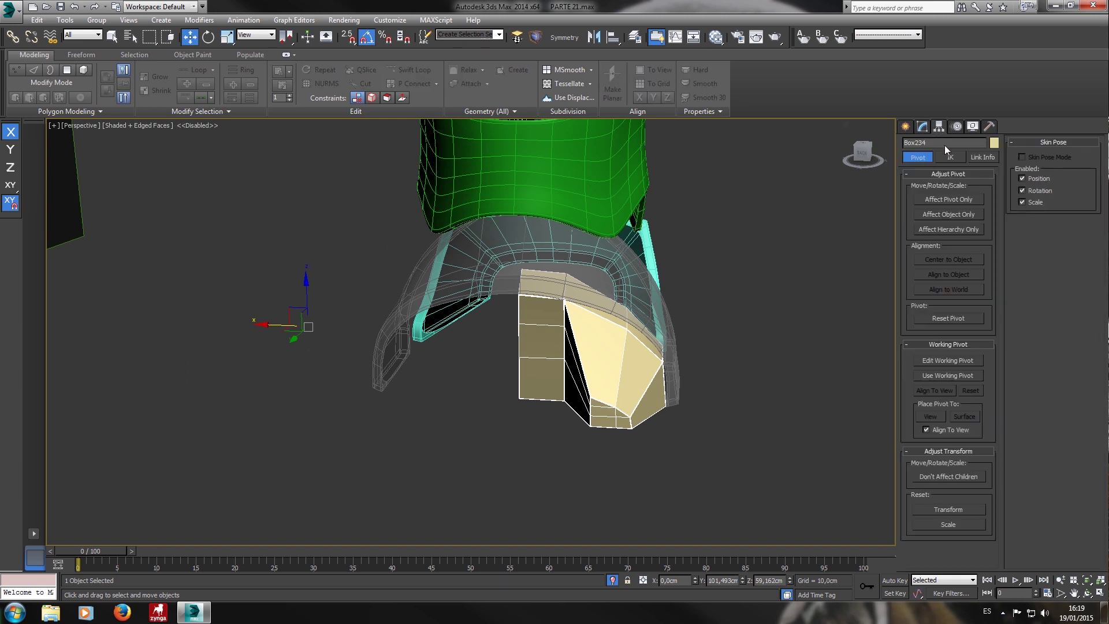
click(943, 200)
click(949, 259)
click(949, 199)
Add a Symmetry modifier to the heel piece with Z as the mirror axis.
click(923, 126)
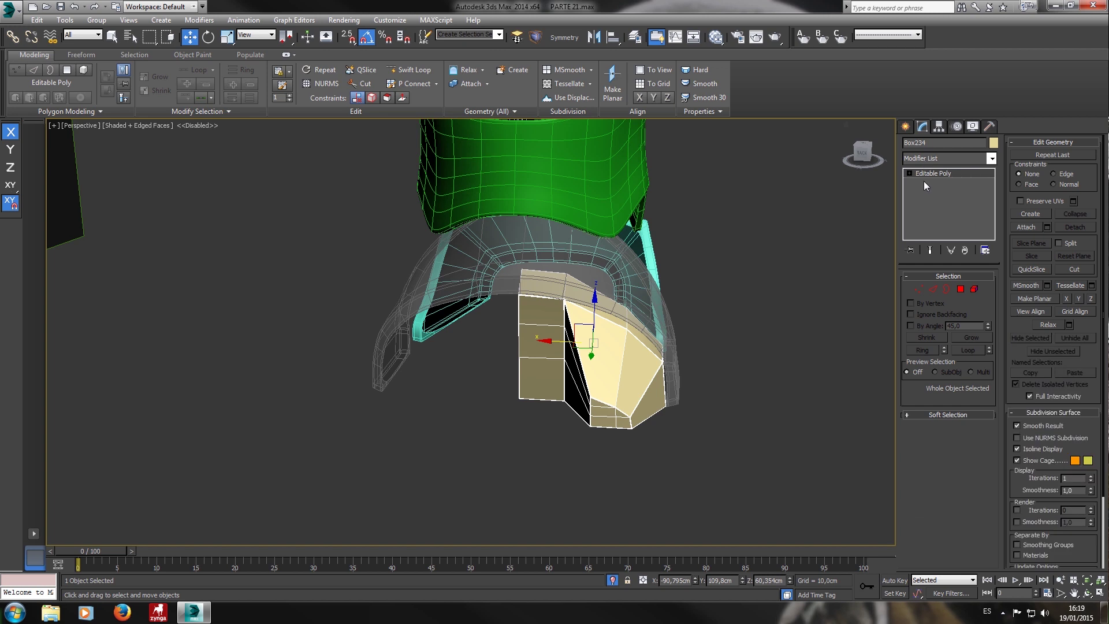
click(927, 158)
text(sy)
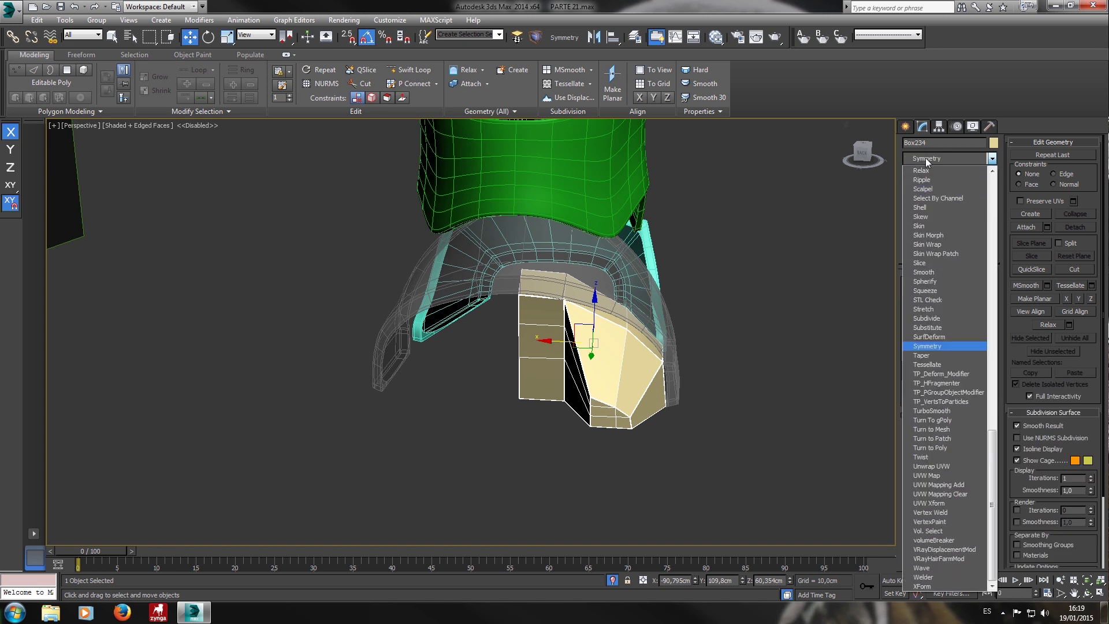
key(Return)
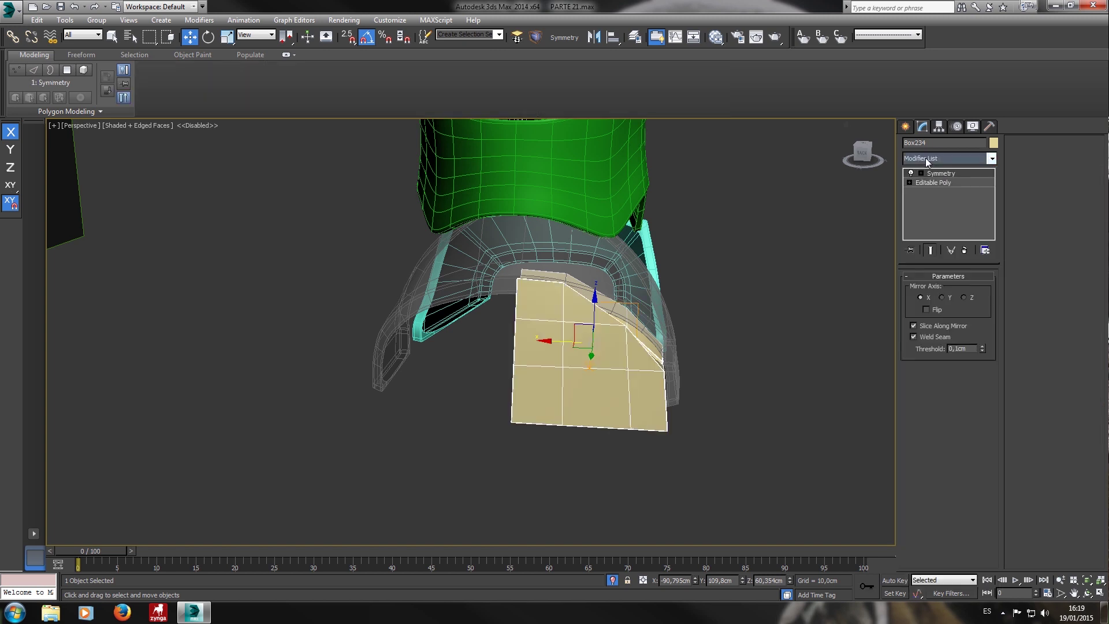
click(964, 298)
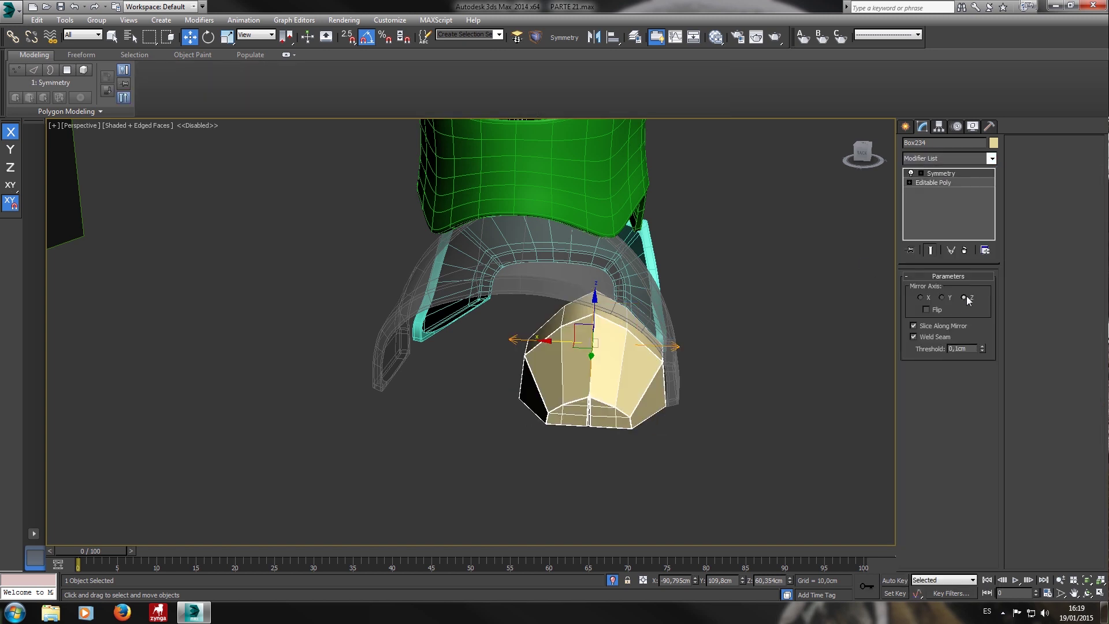
Move the Symmetry mirror plane along X to the foot's centre so the heel gains a matching second half.
click(921, 173)
click(936, 182)
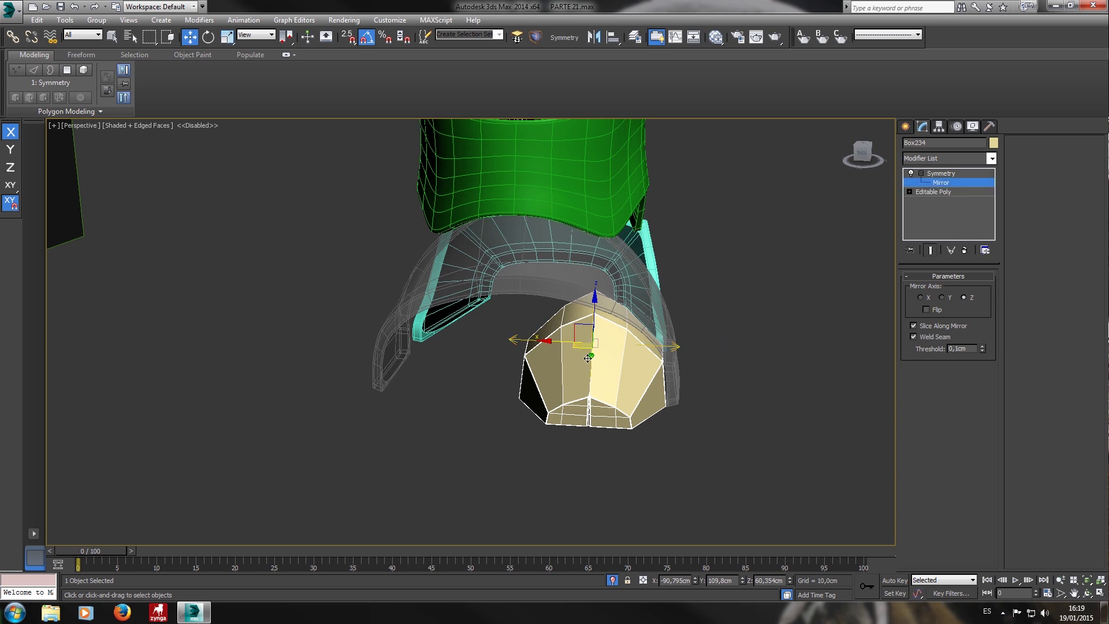
drag(554, 350, 478, 349)
alt+middle_drag(477, 349, 563, 394)
Leave the mirror plane editing and add a MeshSmooth modifier with 2 iterations to the heel piece.
click(937, 174)
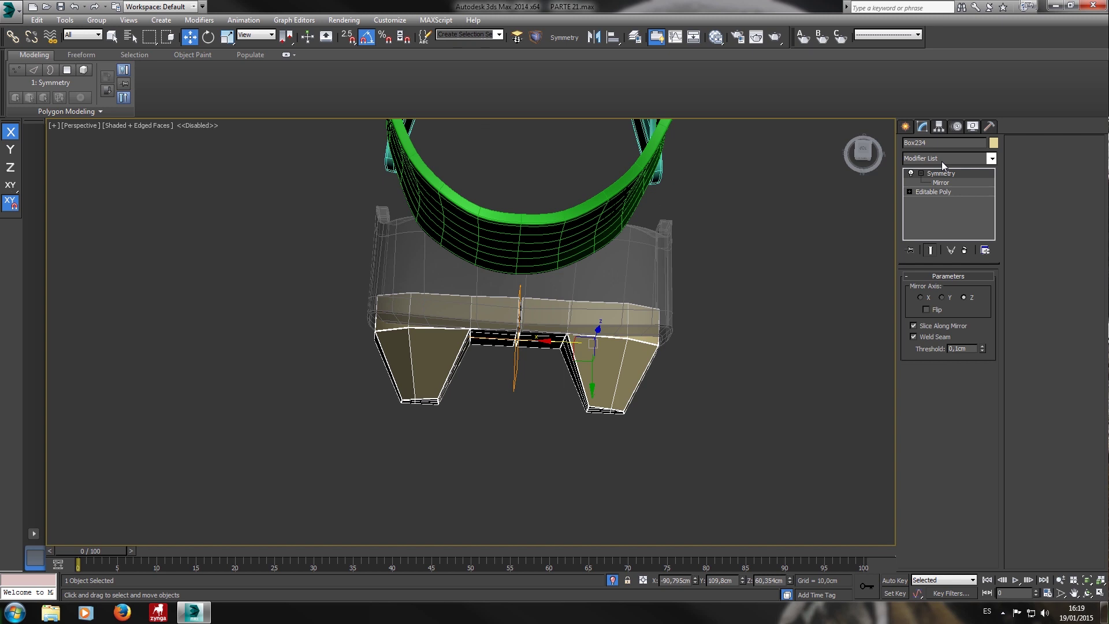
click(942, 159)
text(mes)
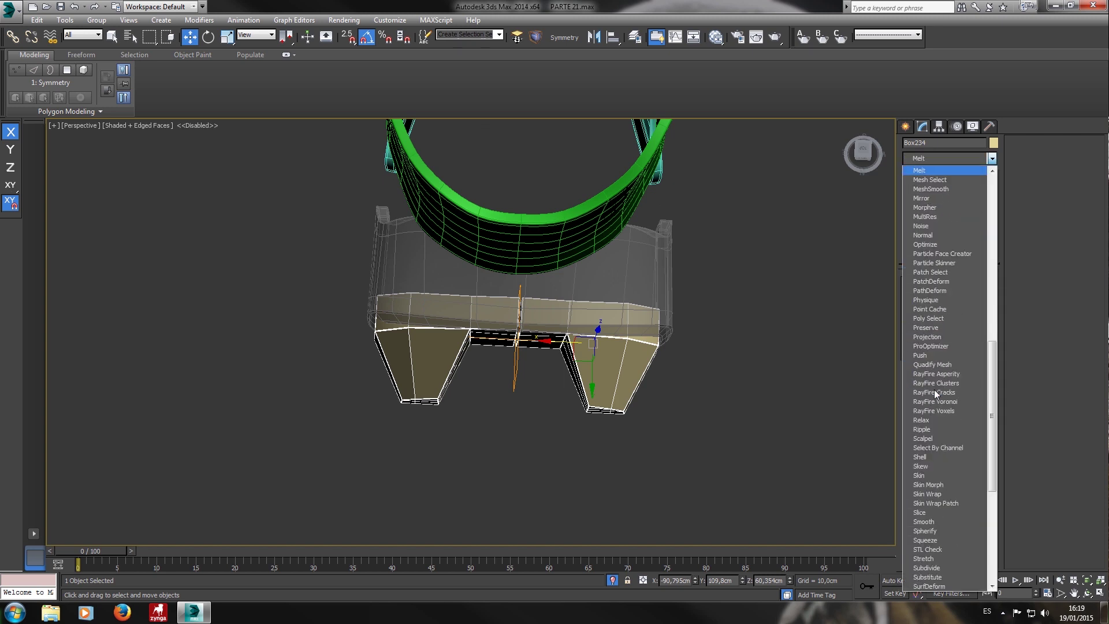
text(shSmooth)
key(Return)
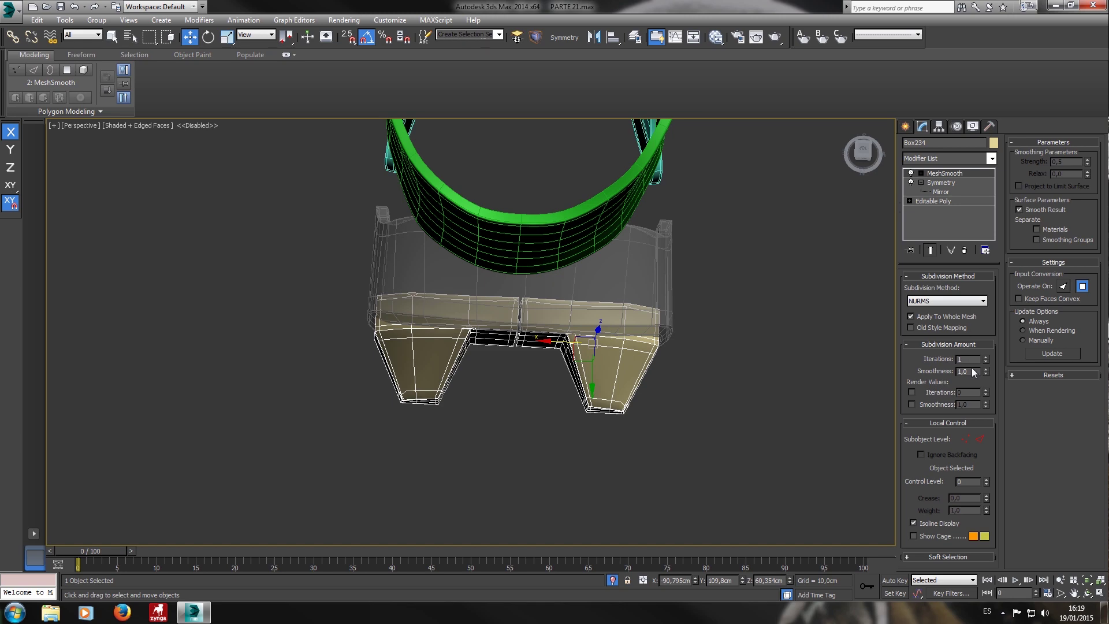
click(987, 357)
Move the heel piece's inner-edge vertices along X past the mirror plane to close the centre gap, and return to the MeshSmooth level.
alt+middle_drag(792, 354, 764, 281)
scroll(494, 281, up, 3)
scroll(494, 285, up, 3)
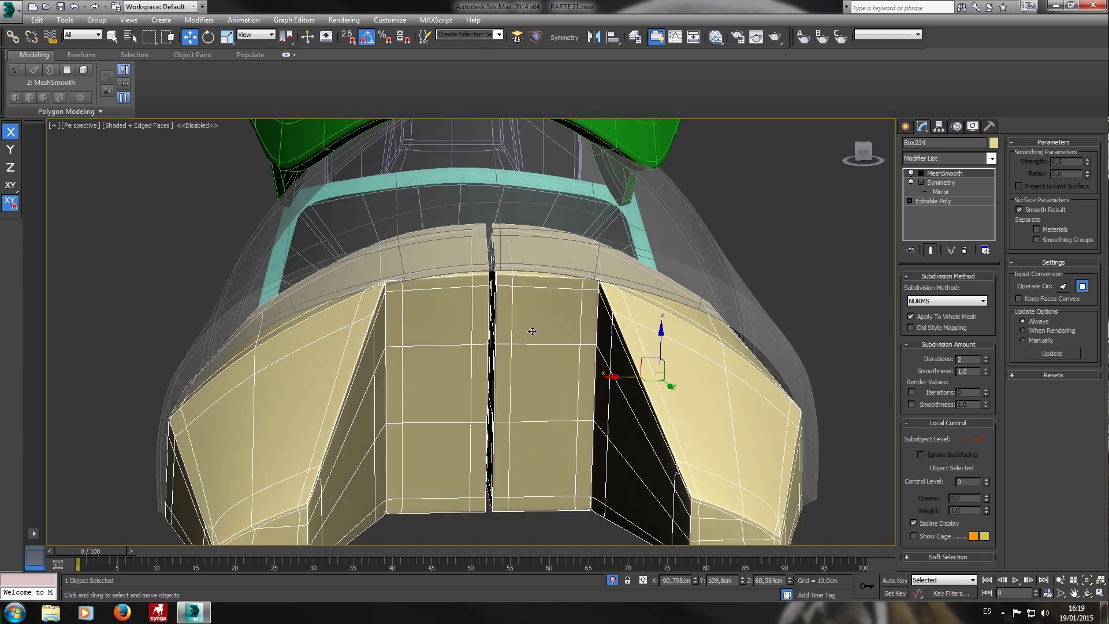
click(950, 183)
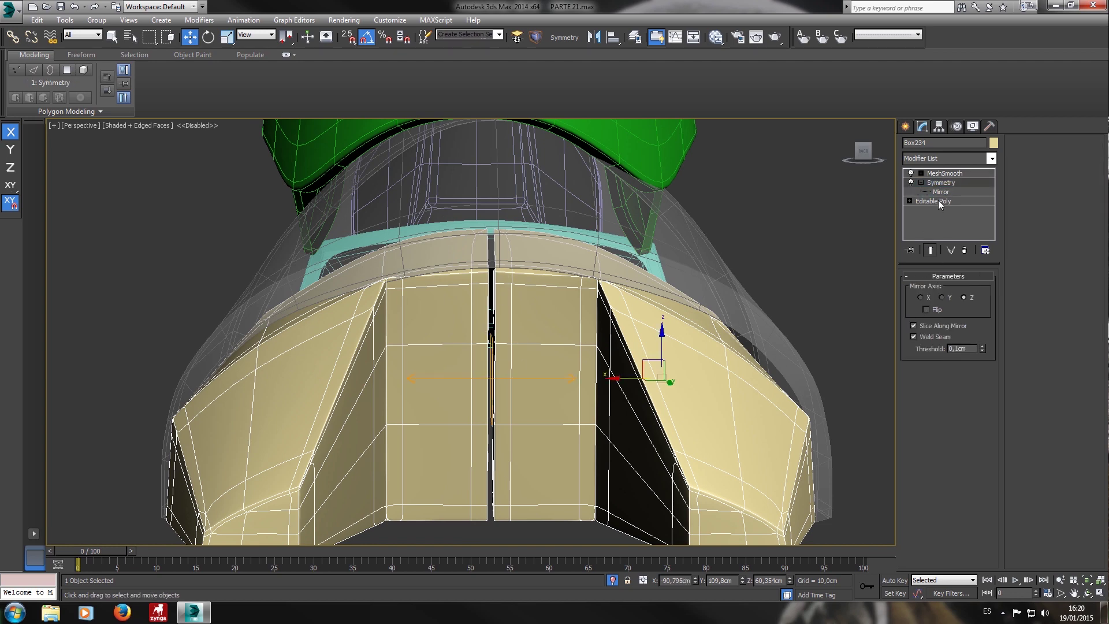
click(938, 200)
key(1)
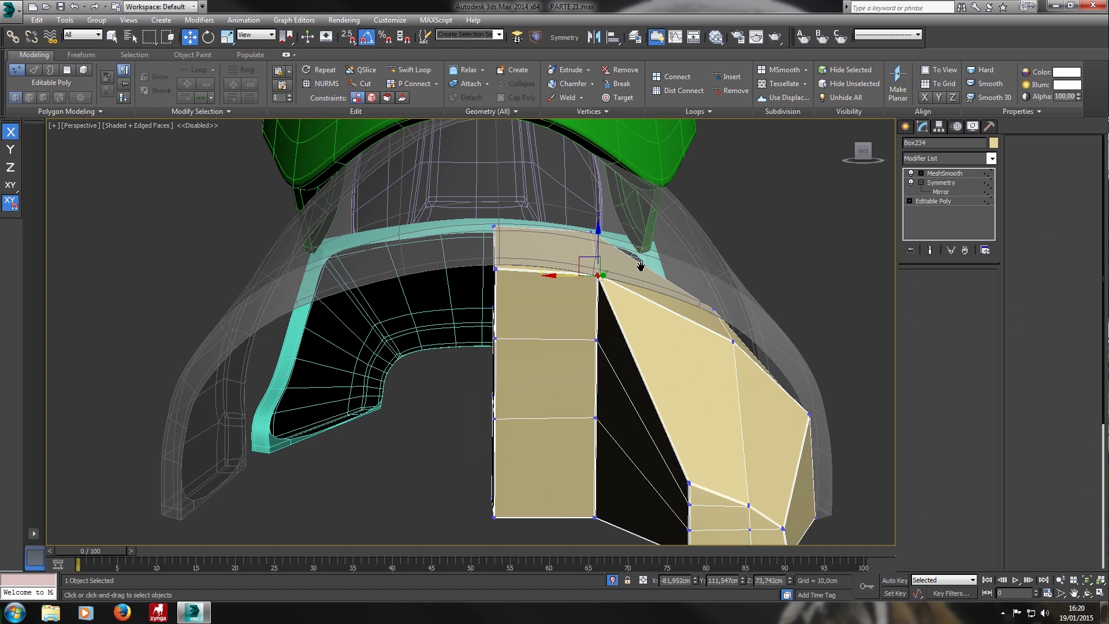
middle_drag(640, 266, 625, 233)
drag(527, 561, 527, 559)
drag(449, 356, 412, 356)
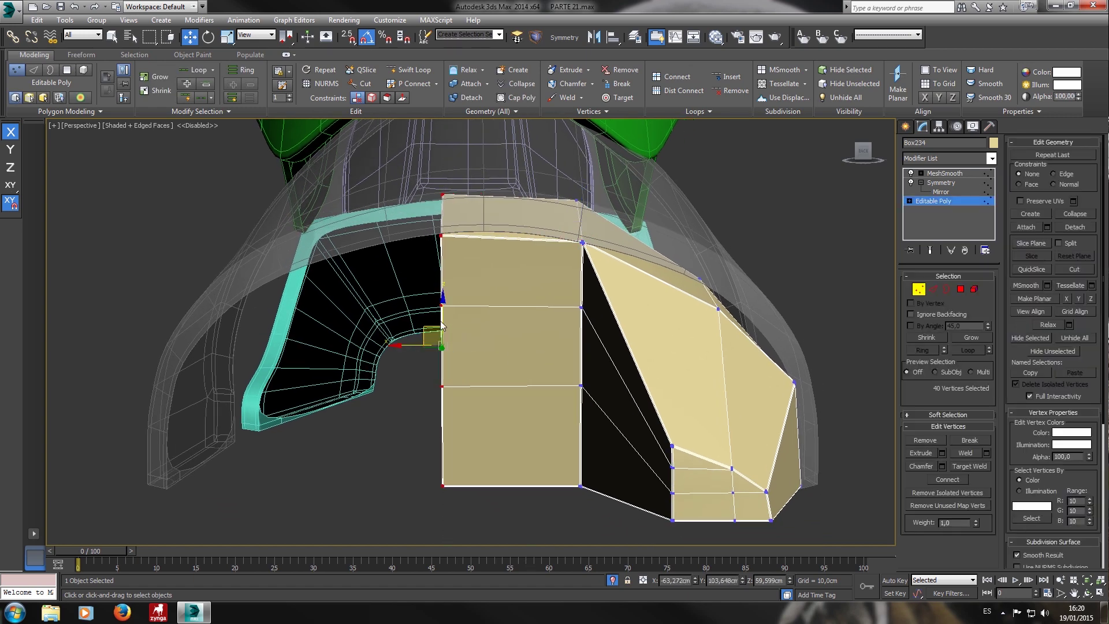
click(919, 289)
click(945, 173)
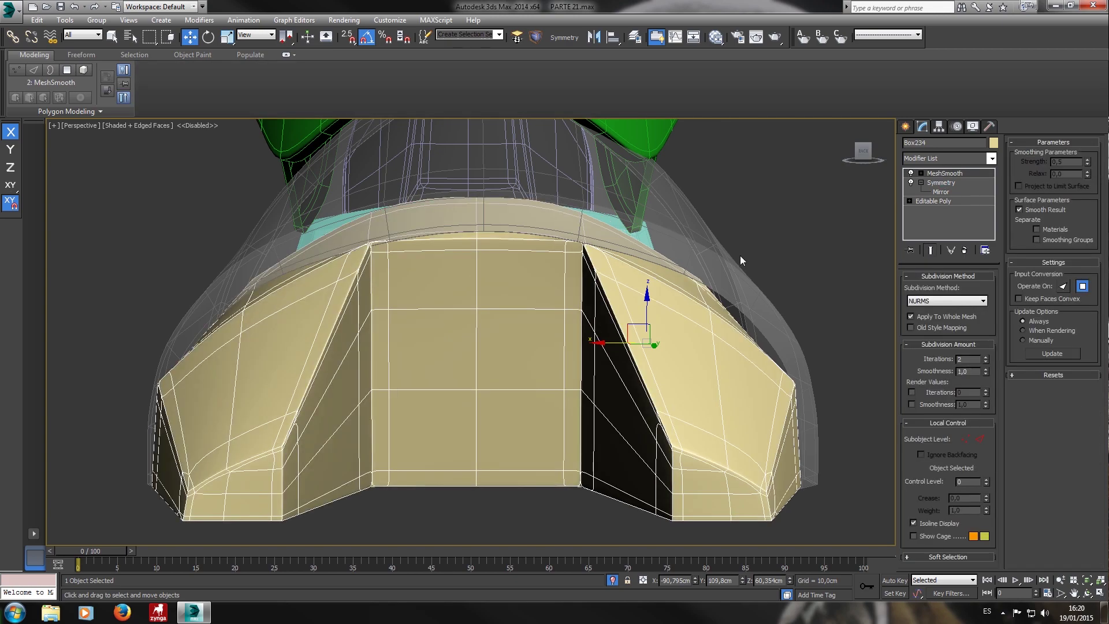
Select the transparent ankle plate in front of the heel piece, make it opaque and show the foot in the Left view.
scroll(545, 276, down, 2)
alt+middle_drag(557, 283, 474, 281)
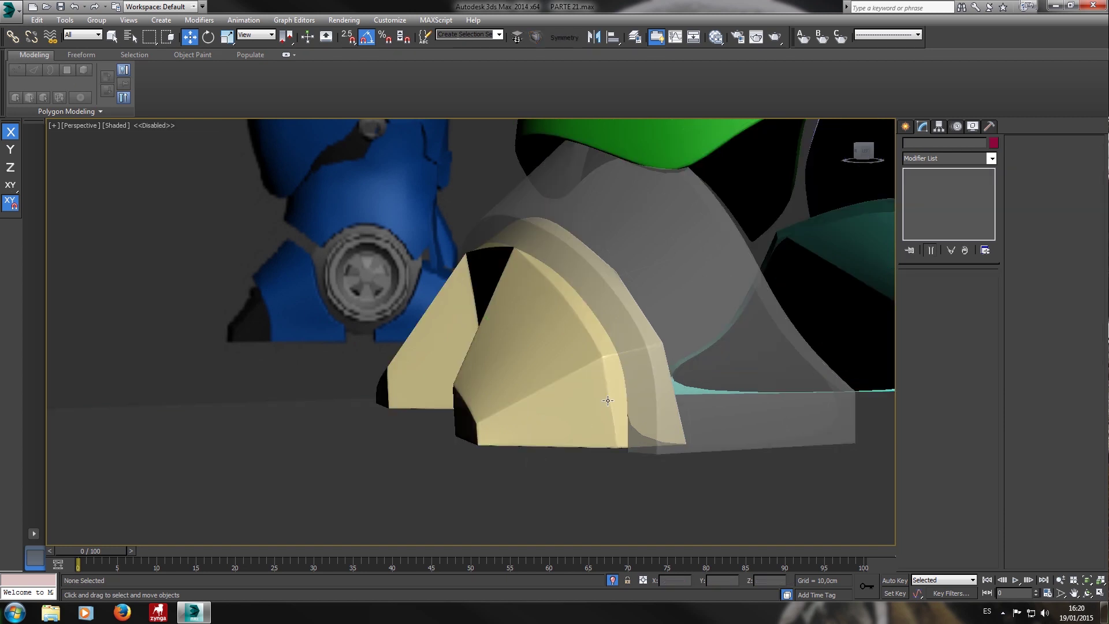
click(667, 379)
key(l)
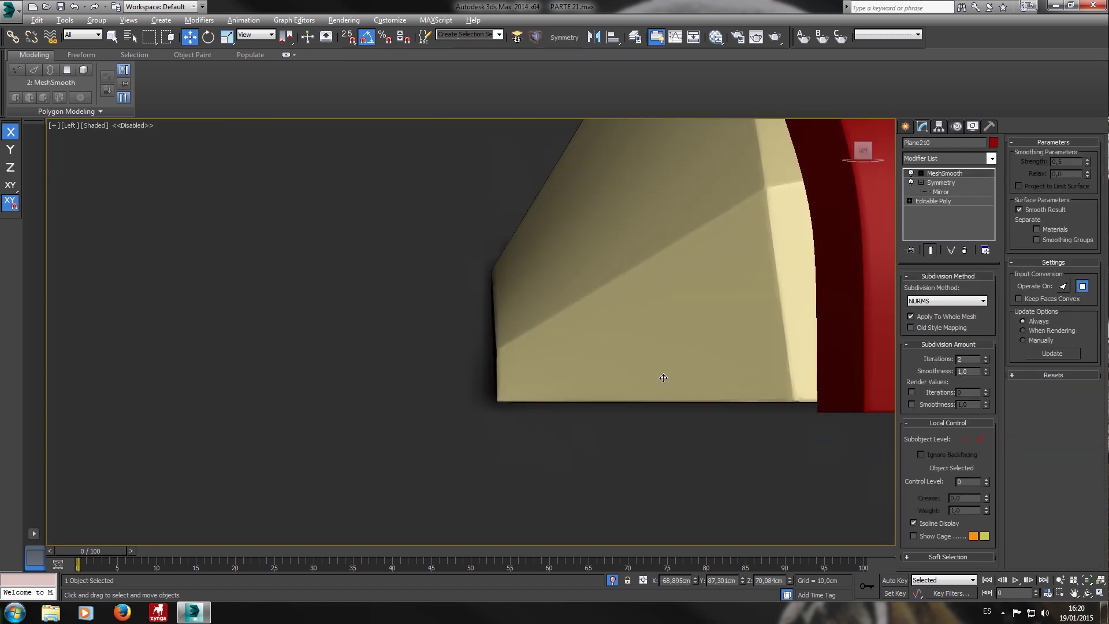
scroll(662, 356, down, 6)
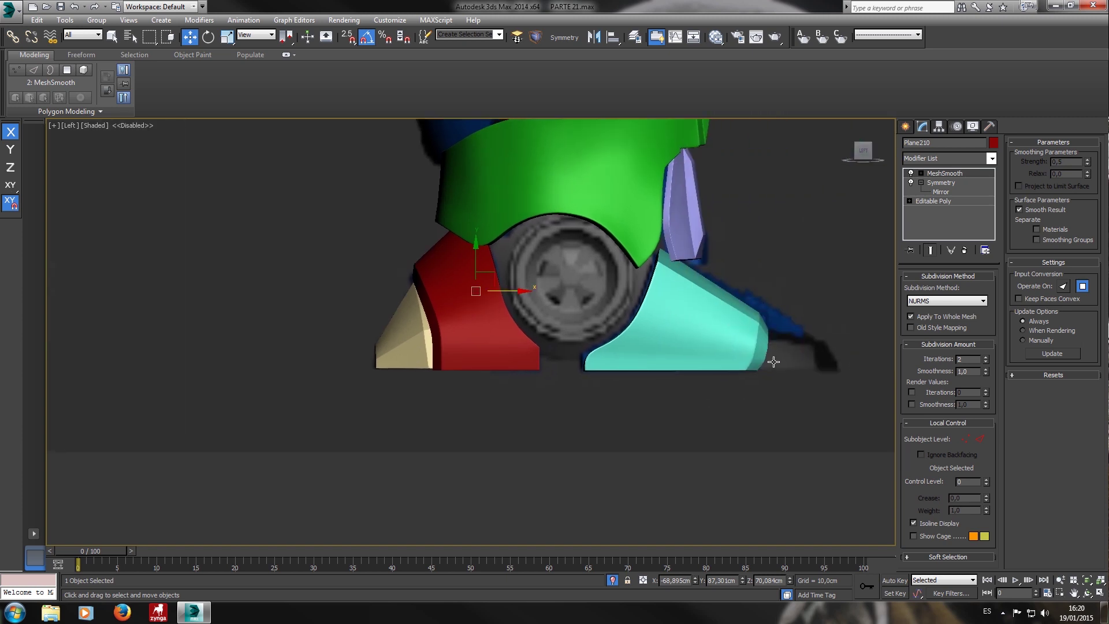
End the isolation to bring back the rest of the robot.
middle_drag(790, 366, 709, 397)
scroll(708, 397, down, 3)
right_click(646, 298)
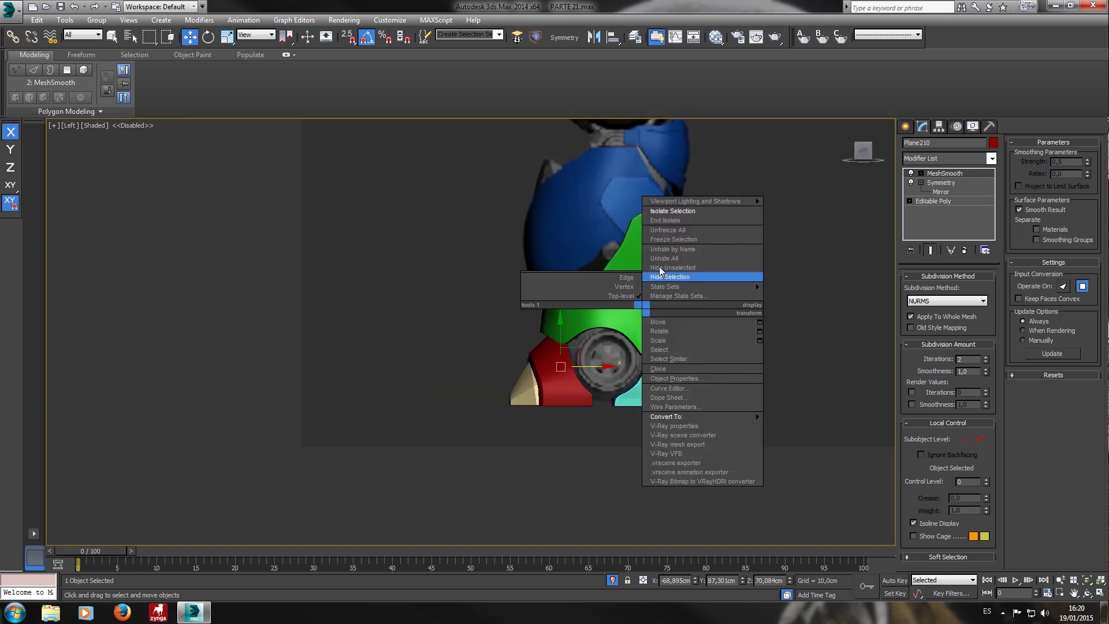
click(694, 215)
Compare the modelled foot parts with the side reference image in the Perspective view, checking the toe and heel areas.
key(p)
alt+middle_drag(656, 274, 567, 341)
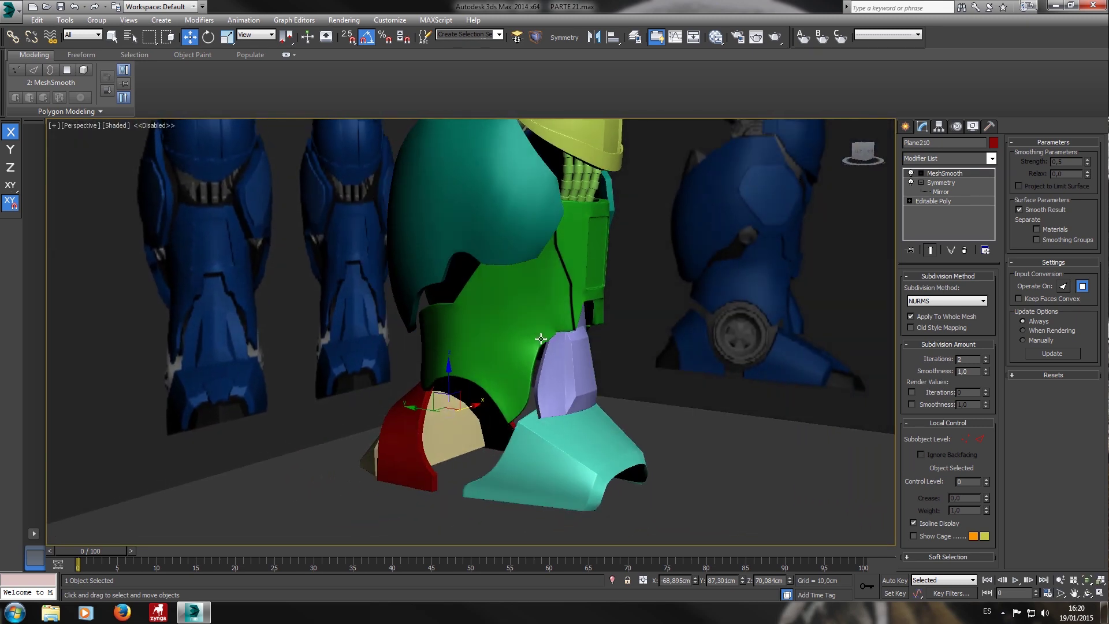
scroll(567, 324, down, 5)
middle_drag(568, 266, 491, 372)
middle_drag(491, 372, 701, 310)
scroll(642, 317, up, 7)
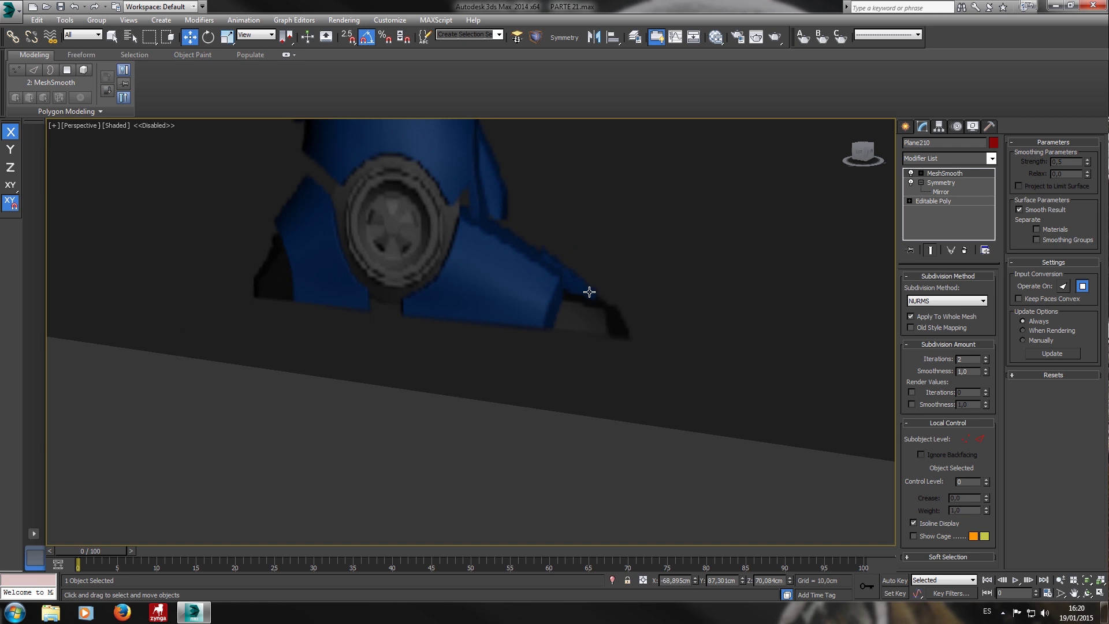
scroll(589, 292, down, 10)
scroll(628, 283, up, 3)
scroll(624, 287, down, 7)
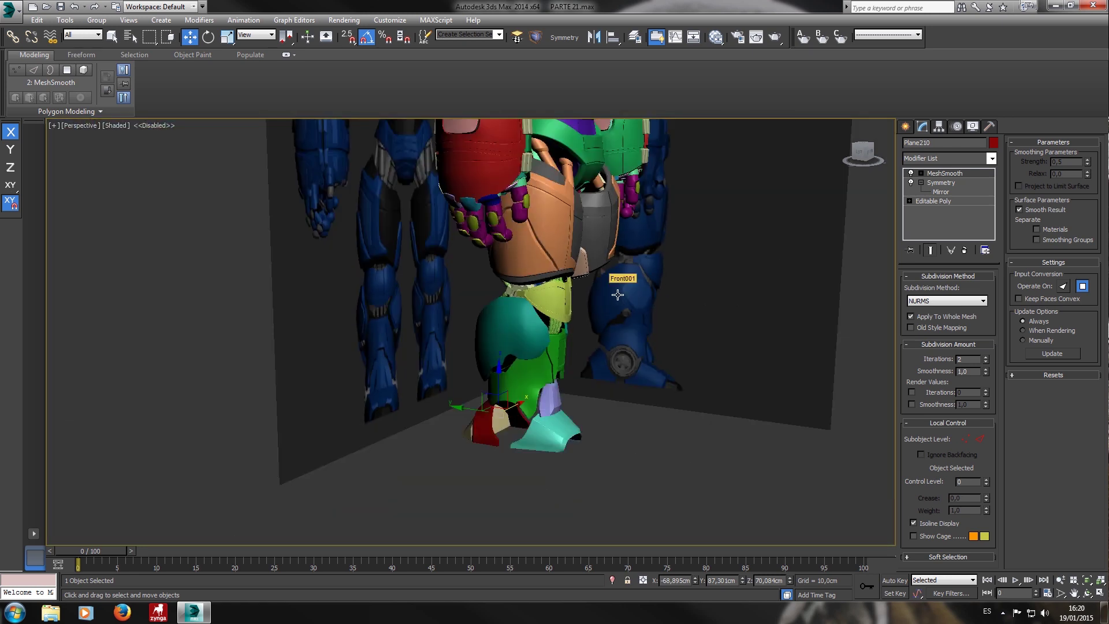
Examine the whole robot against the reference in the Front view and clear the selection.
key(f)
scroll(532, 299, up, 3)
scroll(528, 289, down, 6)
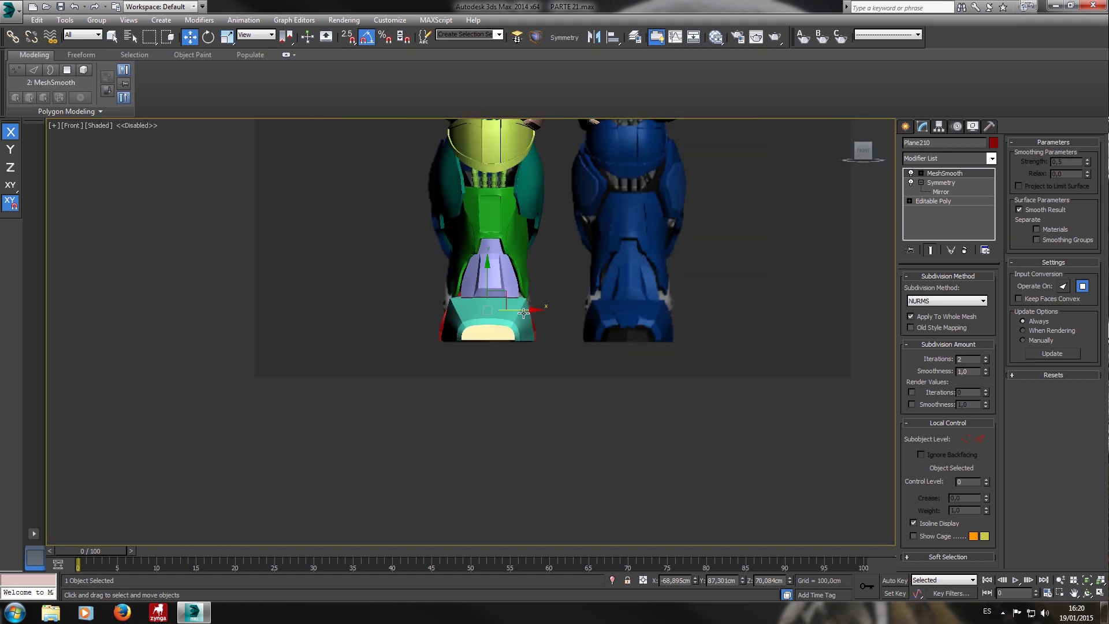
scroll(458, 401, down, 3)
scroll(464, 370, down, 2)
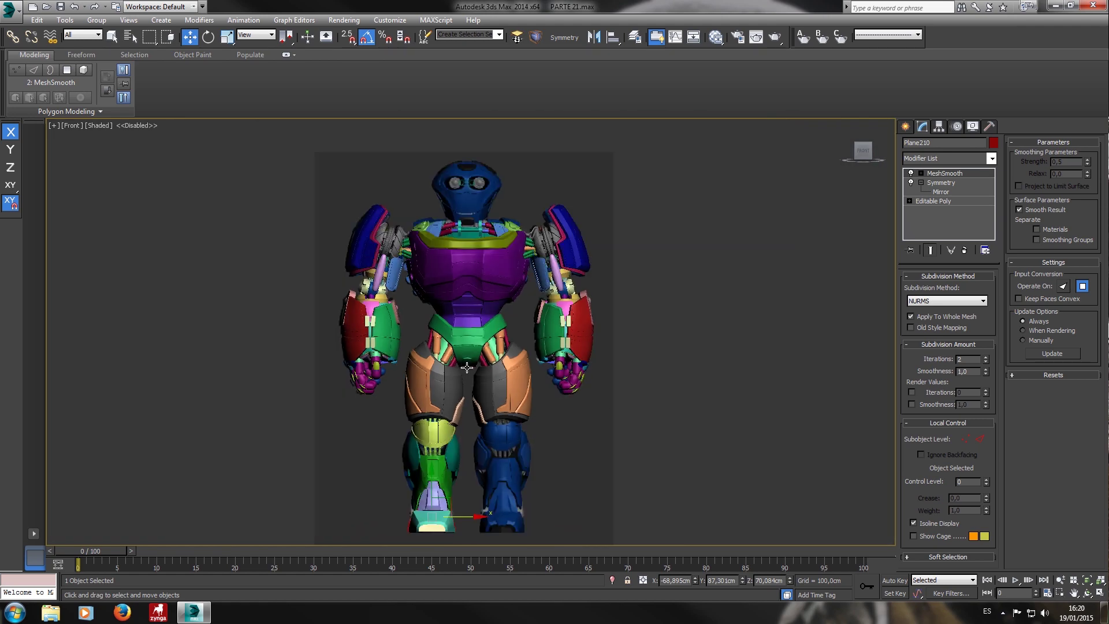
middle_drag(486, 347, 490, 336)
click(790, 437)
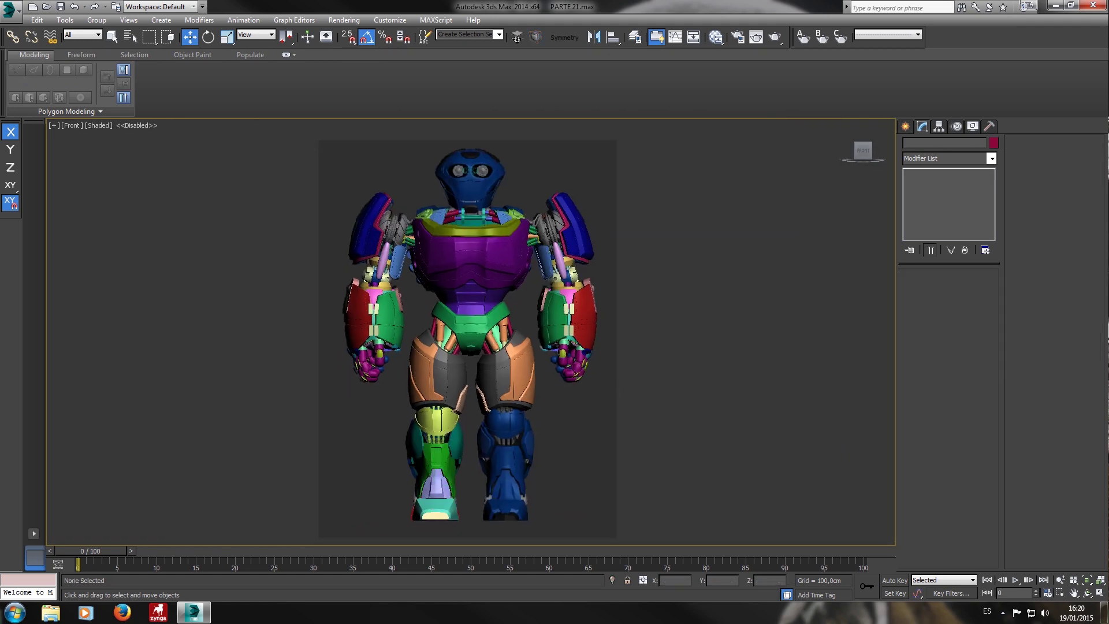